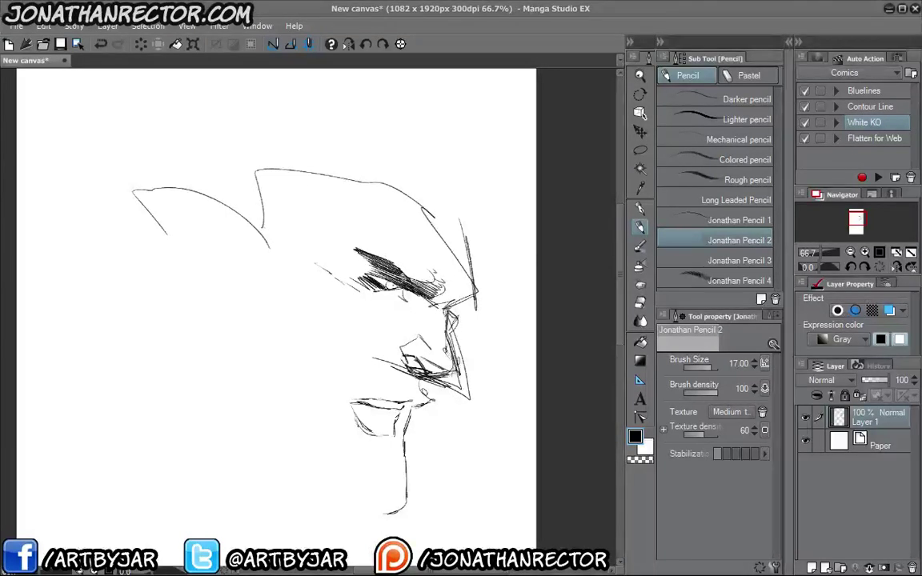
Pan the face sketch into view, then hide Layer 1 with its eye icon
{"action": "key", "text": "alt+Tab"}
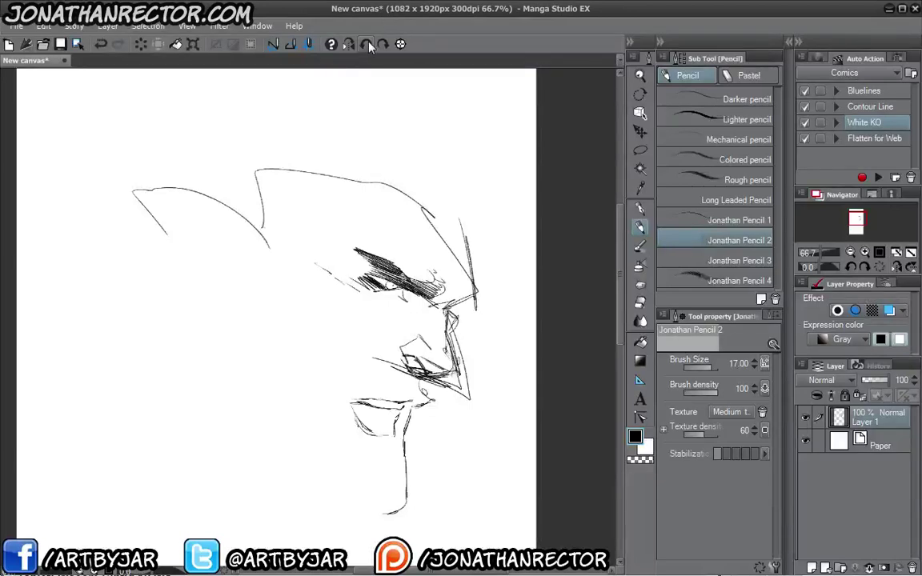
{"action": "mouse_move", "coordinate": [339, 457]}
{"action": "left_mouse_down"}
{"action": "mouse_move", "coordinate": [356, 92]}
{"action": "mouse_move", "coordinate": [376, 442]}
{"action": "left_mouse_up"}
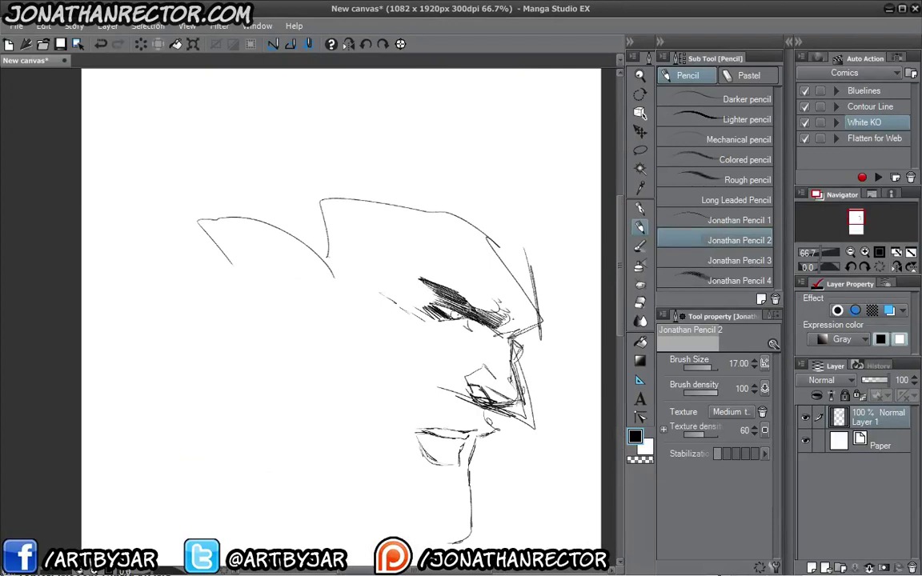
{"action": "left_click", "coordinate": [806, 421]}
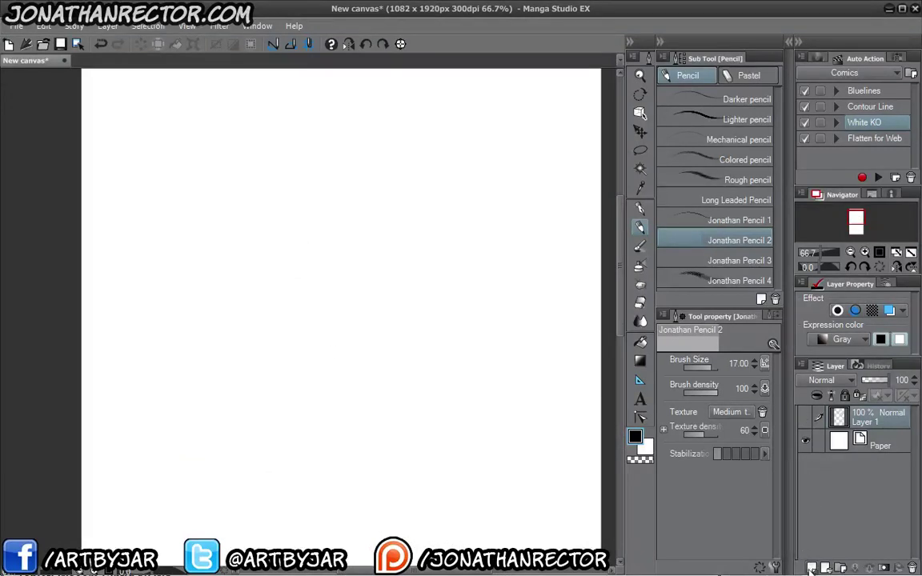
Add a new Layer 2 and pencil the first head-outline stroke near the page top
{"action": "key", "text": "ctrl+shift+n"}
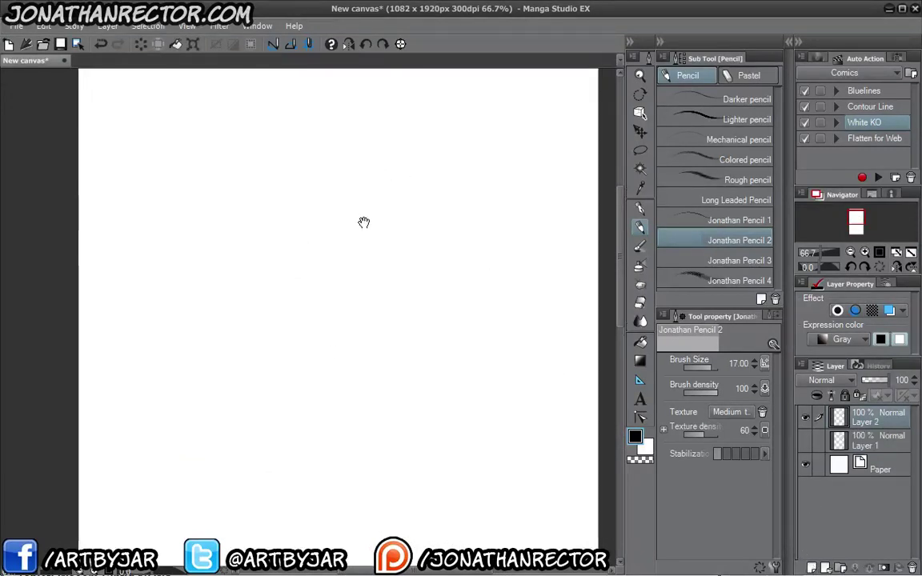
{"action": "left_click_drag", "start_coordinate": [363, 221], "coordinate": [339, 222]}
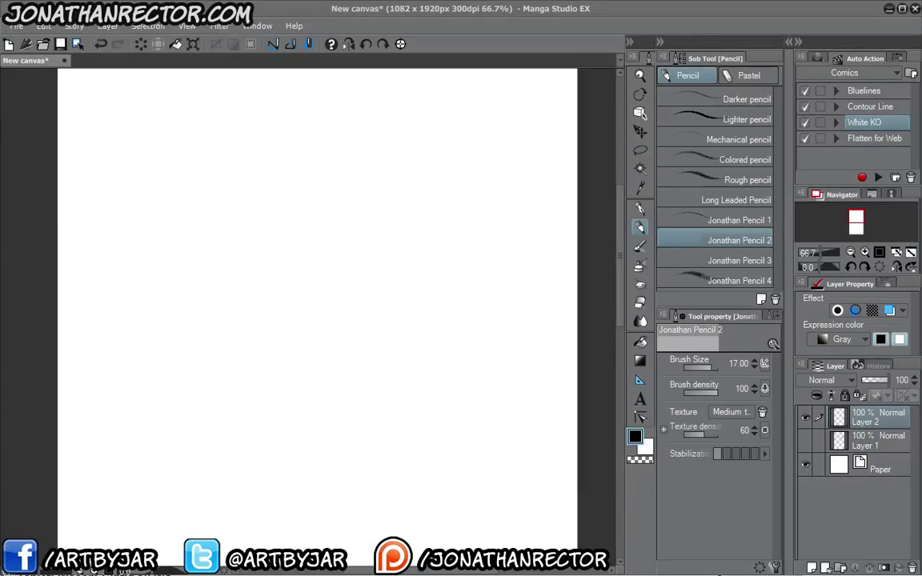
{"action": "mouse_move", "coordinate": [442, 263]}
{"action": "left_mouse_down"}
{"action": "mouse_move", "coordinate": [406, 222]}
{"action": "mouse_move", "coordinate": [388, 224]}
{"action": "left_mouse_up"}
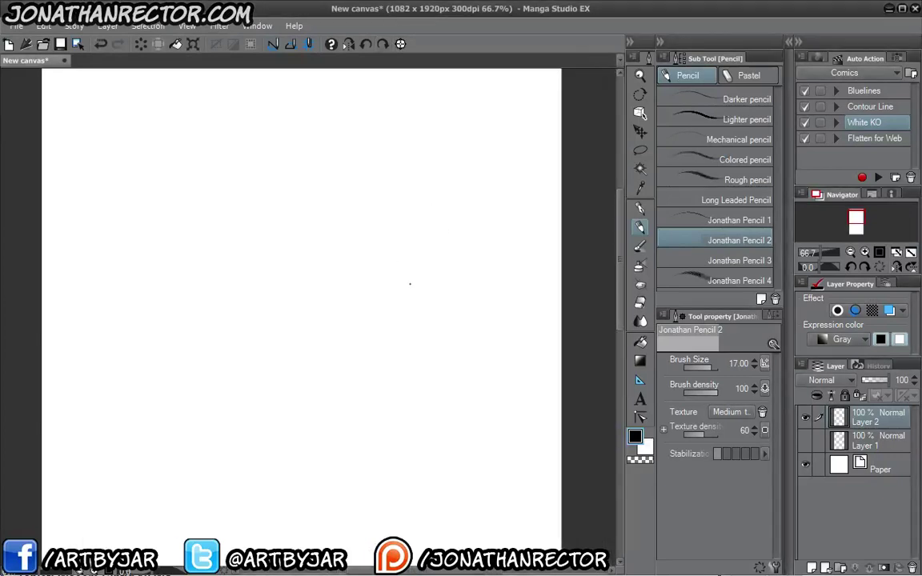
{"action": "mouse_move", "coordinate": [420, 192]}
{"action": "left_mouse_down"}
{"action": "mouse_move", "coordinate": [407, 170]}
{"action": "mouse_move", "coordinate": [354, 155]}
{"action": "mouse_move", "coordinate": [335, 205]}
{"action": "mouse_move", "coordinate": [418, 210]}
{"action": "mouse_move", "coordinate": [428, 242]}
{"action": "mouse_move", "coordinate": [410, 298]}
{"action": "mouse_move", "coordinate": [382, 314]}
{"action": "mouse_move", "coordinate": [344, 286]}
{"action": "mouse_move", "coordinate": [350, 248]}
{"action": "left_mouse_up"}
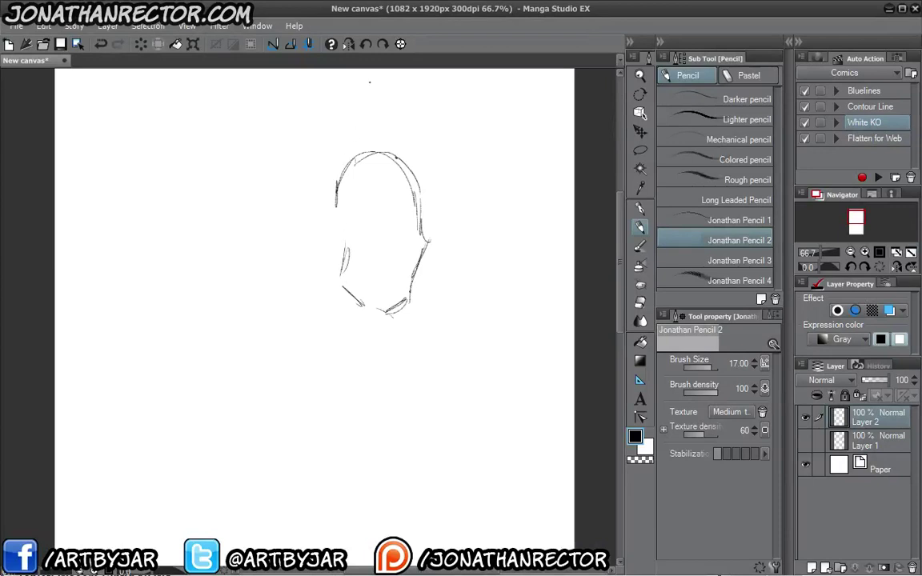
Pencil the head's centre lines, brow and ear, plus the shoulder line and torso curve
{"action": "mouse_move", "coordinate": [372, 157]}
{"action": "left_mouse_down"}
{"action": "mouse_move", "coordinate": [380, 271]}
{"action": "mouse_move", "coordinate": [412, 215]}
{"action": "left_mouse_up"}
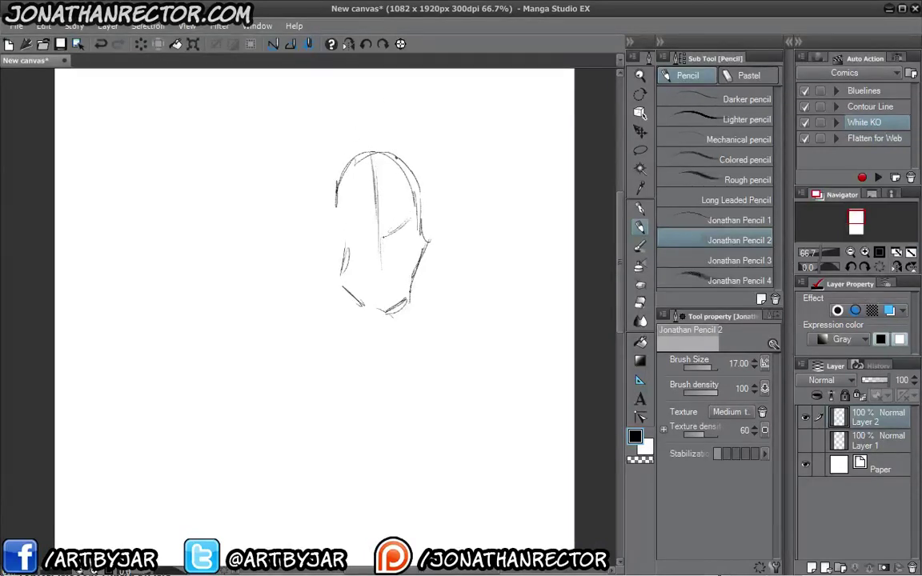
{"action": "mouse_move", "coordinate": [336, 211]}
{"action": "left_mouse_down"}
{"action": "mouse_move", "coordinate": [375, 237]}
{"action": "mouse_move", "coordinate": [388, 289]}
{"action": "left_mouse_up"}
{"action": "mouse_move", "coordinate": [413, 226]}
{"action": "left_mouse_down"}
{"action": "mouse_move", "coordinate": [404, 237]}
{"action": "mouse_move", "coordinate": [460, 226]}
{"action": "mouse_move", "coordinate": [477, 372]}
{"action": "left_mouse_up"}
{"action": "mouse_move", "coordinate": [316, 226]}
{"action": "left_mouse_down"}
{"action": "mouse_move", "coordinate": [476, 369]}
{"action": "mouse_move", "coordinate": [326, 389]}
{"action": "left_mouse_up"}
{"action": "left_click_drag", "start_coordinate": [300, 240], "coordinate": [304, 360]}
{"action": "left_click_drag", "start_coordinate": [321, 205], "coordinate": [325, 387]}
Wrap loose body contours around the head with a bottom curve and torso ellipses
{"action": "left_click_drag", "start_coordinate": [332, 377], "coordinate": [411, 362]}
{"action": "left_click_drag", "start_coordinate": [425, 186], "coordinate": [469, 382]}
{"action": "left_click_drag", "start_coordinate": [357, 364], "coordinate": [435, 320]}
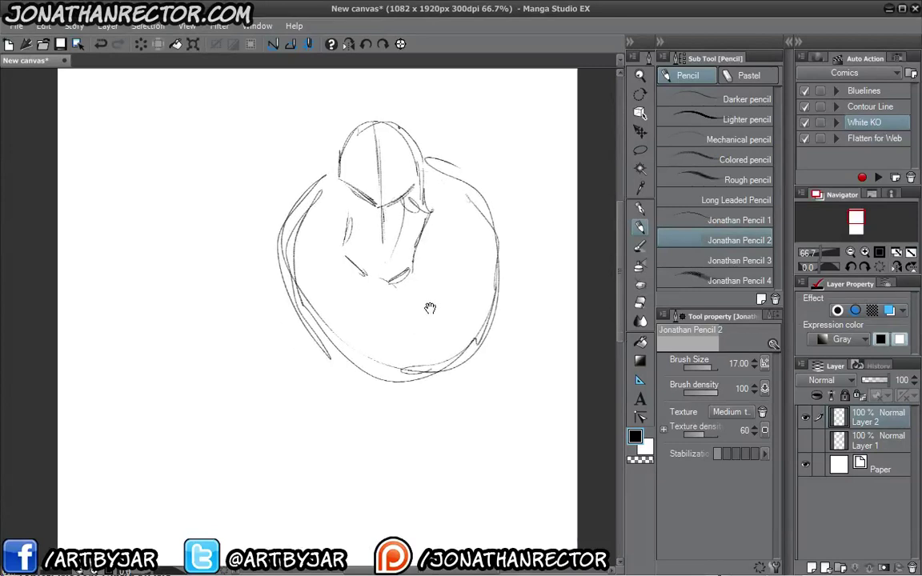
{"action": "left_click_drag", "start_coordinate": [436, 387], "coordinate": [459, 383]}
{"action": "left_click_drag", "start_coordinate": [380, 353], "coordinate": [421, 347]}
{"action": "left_click_drag", "start_coordinate": [340, 352], "coordinate": [404, 370]}
{"action": "left_click_drag", "start_coordinate": [333, 356], "coordinate": [345, 384]}
Sketch the left-side body contours, left arm, forearm and hand shape
{"action": "left_click_drag", "start_coordinate": [272, 224], "coordinate": [336, 376]}
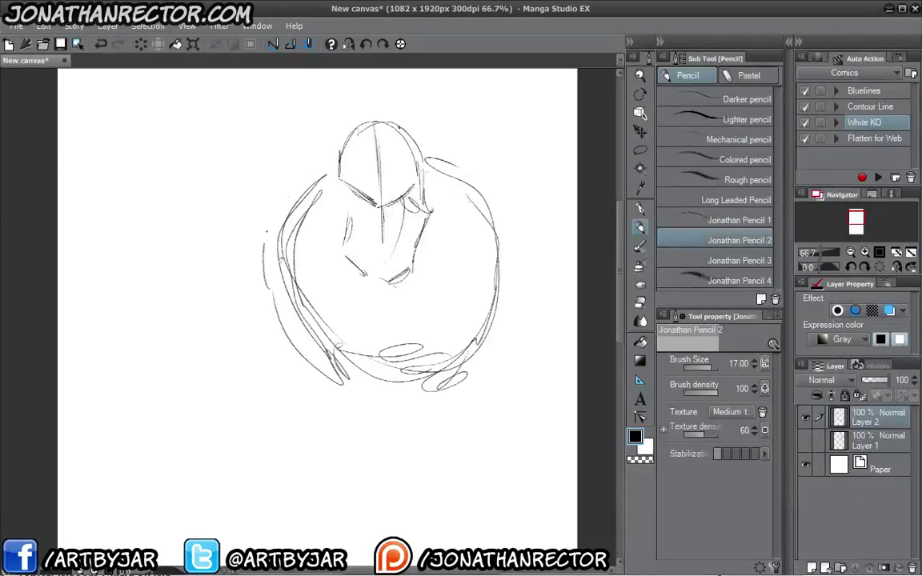
{"action": "left_click_drag", "start_coordinate": [264, 280], "coordinate": [288, 176]}
{"action": "left_click_drag", "start_coordinate": [217, 212], "coordinate": [322, 170]}
{"action": "mouse_move", "coordinate": [240, 190]}
{"action": "left_mouse_down"}
{"action": "mouse_move", "coordinate": [204, 272]}
{"action": "mouse_move", "coordinate": [231, 285]}
{"action": "left_mouse_up"}
{"action": "left_click_drag", "start_coordinate": [236, 172], "coordinate": [183, 239]}
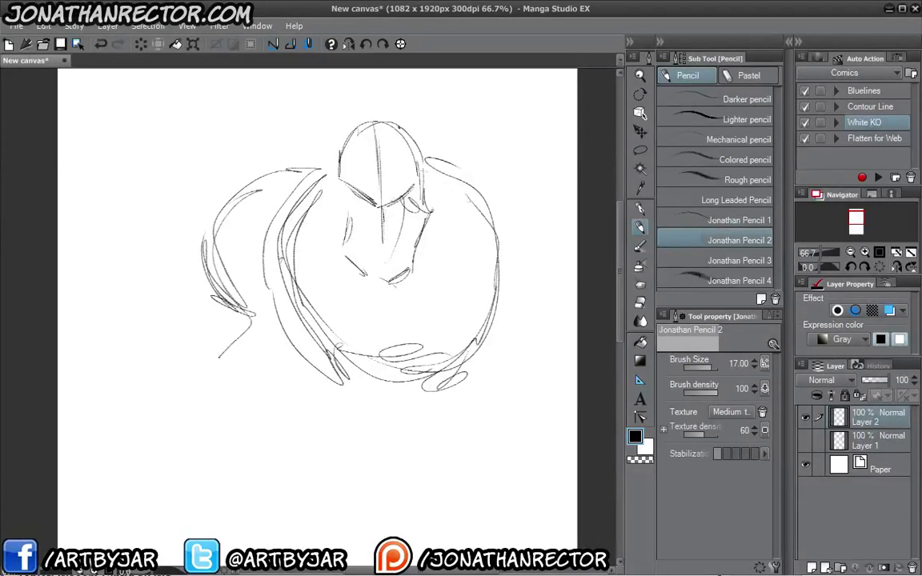
{"action": "left_click_drag", "start_coordinate": [224, 304], "coordinate": [200, 377]}
Draw the right-side body contours and strokes for the lower body and hips
{"action": "left_click_drag", "start_coordinate": [424, 168], "coordinate": [500, 268]}
{"action": "left_click_drag", "start_coordinate": [490, 196], "coordinate": [510, 298]}
{"action": "mouse_move", "coordinate": [460, 190]}
{"action": "left_mouse_down"}
{"action": "mouse_move", "coordinate": [503, 367]}
{"action": "mouse_move", "coordinate": [485, 412]}
{"action": "left_mouse_up"}
{"action": "left_click_drag", "start_coordinate": [320, 320], "coordinate": [296, 271]}
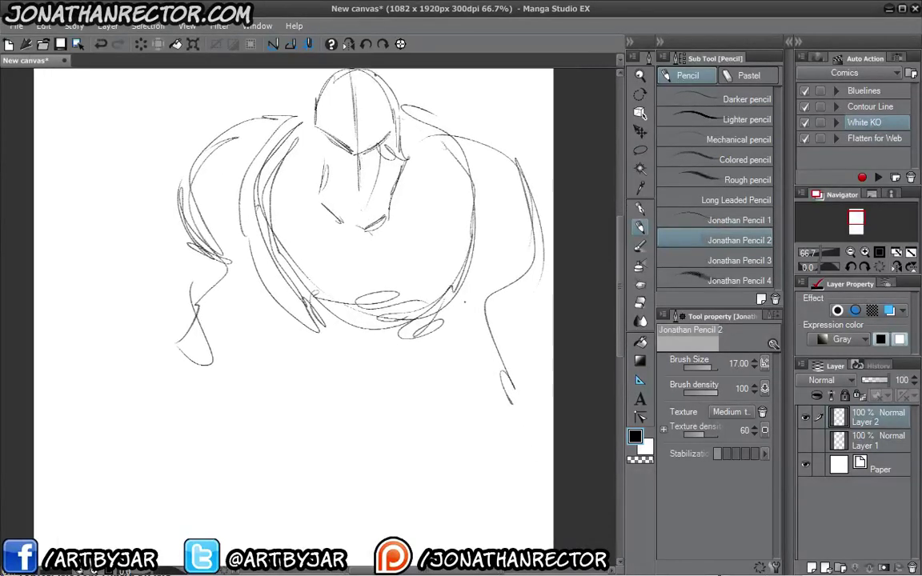
{"action": "left_click_drag", "start_coordinate": [360, 272], "coordinate": [392, 350]}
{"action": "mouse_move", "coordinate": [376, 272]}
{"action": "left_mouse_down"}
{"action": "mouse_move", "coordinate": [448, 288]}
{"action": "mouse_move", "coordinate": [368, 380]}
{"action": "left_mouse_up"}
{"action": "left_click_drag", "start_coordinate": [416, 329], "coordinate": [440, 400]}
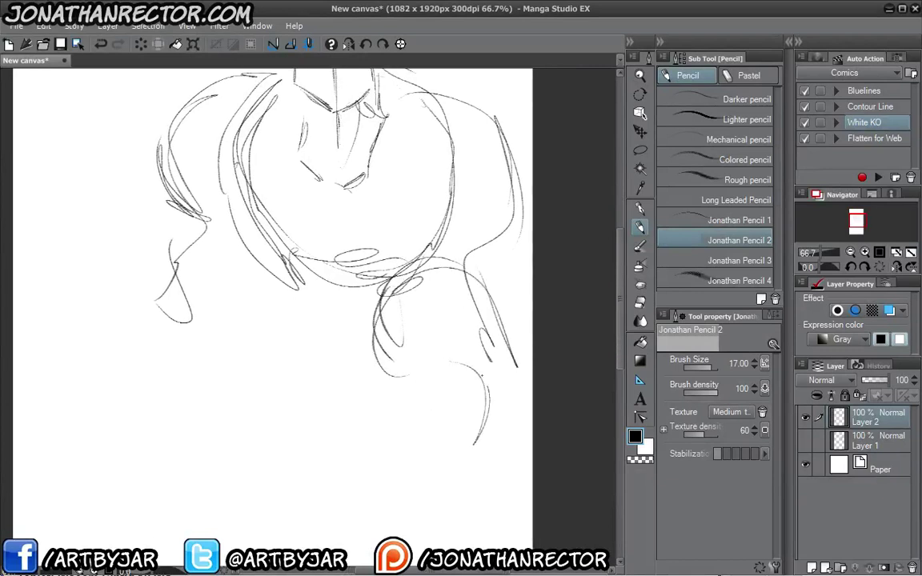
{"action": "mouse_move", "coordinate": [376, 352]}
{"action": "left_mouse_down"}
{"action": "mouse_move", "coordinate": [476, 460]}
{"action": "mouse_move", "coordinate": [328, 404]}
{"action": "left_mouse_up"}
Shape a round hip and knee, then add lower-body and right-side strokes
{"action": "left_click_drag", "start_coordinate": [344, 324], "coordinate": [320, 410]}
{"action": "left_click_drag", "start_coordinate": [353, 352], "coordinate": [276, 388]}
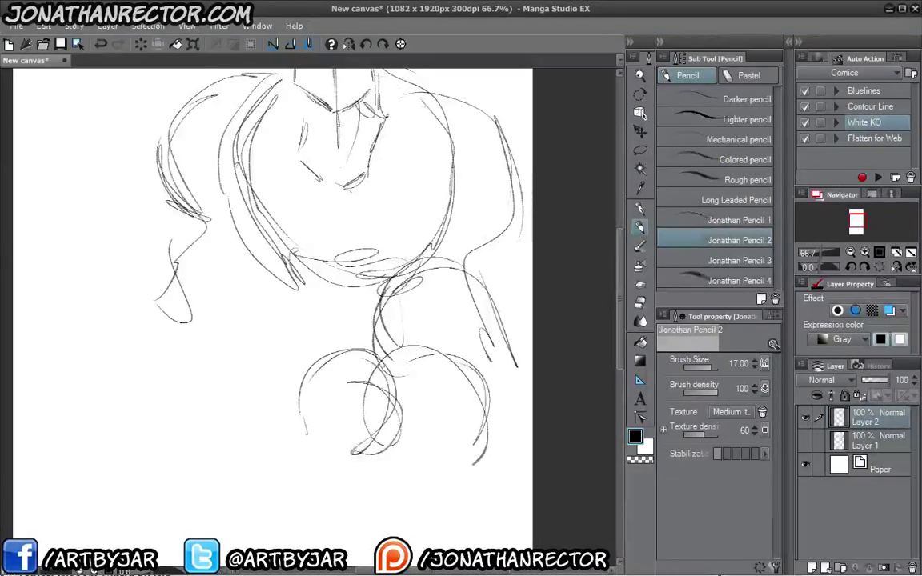
{"action": "left_click_drag", "start_coordinate": [298, 445], "coordinate": [360, 462]}
{"action": "mouse_move", "coordinate": [361, 344]}
{"action": "left_mouse_down"}
{"action": "mouse_move", "coordinate": [328, 428]}
{"action": "mouse_move", "coordinate": [462, 448]}
{"action": "left_mouse_up"}
{"action": "left_click_drag", "start_coordinate": [322, 424], "coordinate": [425, 452]}
{"action": "left_click_drag", "start_coordinate": [456, 250], "coordinate": [444, 408]}
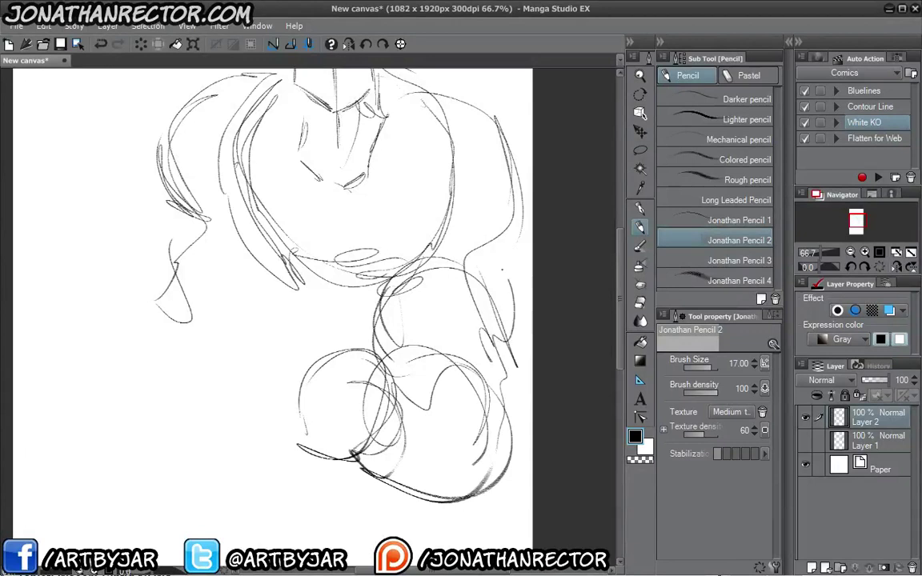
{"action": "left_click_drag", "start_coordinate": [465, 228], "coordinate": [432, 270]}
{"action": "left_click_drag", "start_coordinate": [324, 325], "coordinate": [325, 393]}
Add the chest and belly arc, left chest line, right chest curves and lines over the head
{"action": "mouse_move", "coordinate": [349, 277]}
{"action": "left_mouse_down"}
{"action": "mouse_move", "coordinate": [389, 218]}
{"action": "mouse_move", "coordinate": [238, 244]}
{"action": "left_mouse_up"}
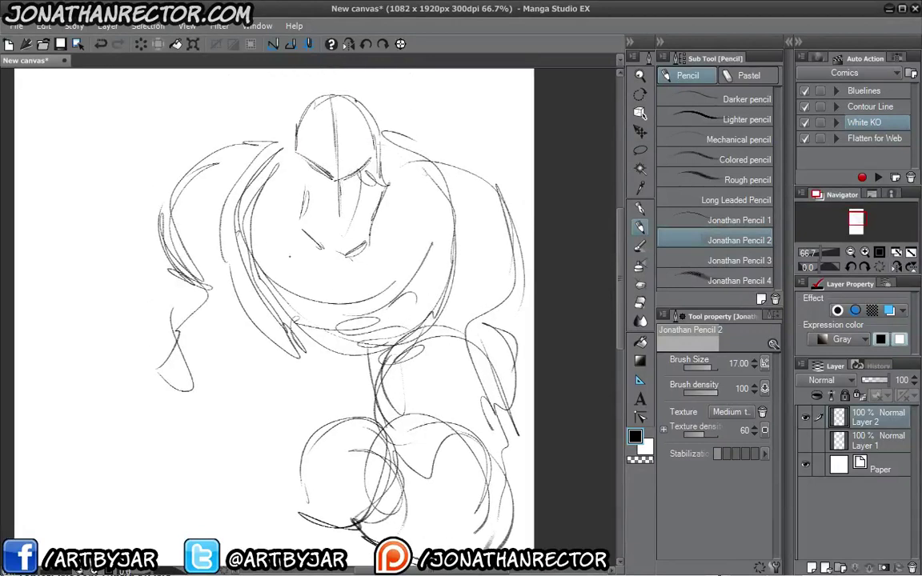
{"action": "mouse_move", "coordinate": [207, 184]}
{"action": "left_mouse_down"}
{"action": "mouse_move", "coordinate": [288, 262]}
{"action": "mouse_move", "coordinate": [320, 341]}
{"action": "mouse_move", "coordinate": [332, 309]}
{"action": "left_mouse_up"}
{"action": "left_click_drag", "start_coordinate": [250, 304], "coordinate": [201, 185]}
{"action": "left_click_drag", "start_coordinate": [270, 160], "coordinate": [258, 258]}
{"action": "mouse_move", "coordinate": [344, 213]}
{"action": "left_mouse_down"}
{"action": "mouse_move", "coordinate": [355, 203]}
{"action": "mouse_move", "coordinate": [401, 204]}
{"action": "left_mouse_up"}
{"action": "left_click_drag", "start_coordinate": [387, 166], "coordinate": [407, 190]}
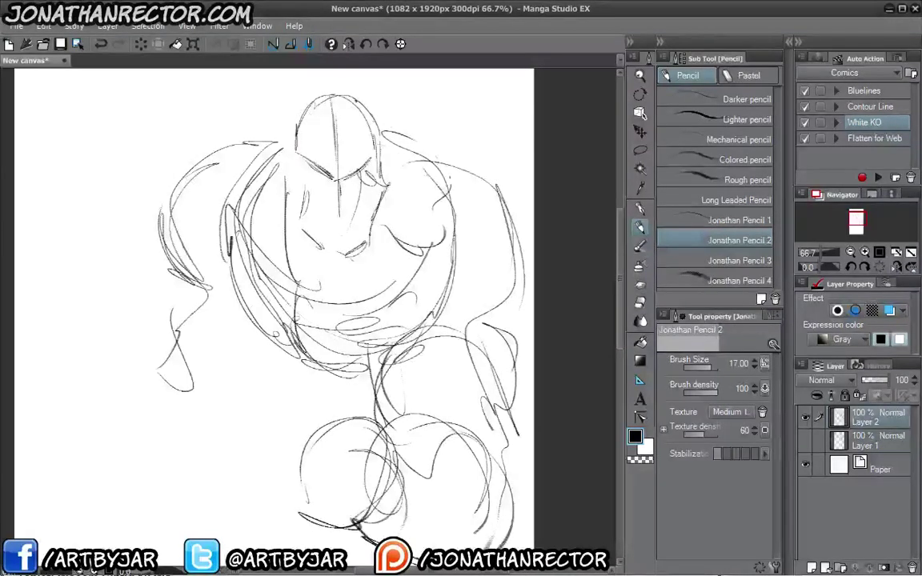
{"action": "left_click_drag", "start_coordinate": [335, 159], "coordinate": [406, 110]}
{"action": "left_click_drag", "start_coordinate": [291, 124], "coordinate": [373, 99]}
Sketch the upper-left shoulder, left arm, hand area and left torso lines
{"action": "left_click_drag", "start_coordinate": [256, 122], "coordinate": [229, 192]}
{"action": "left_click_drag", "start_coordinate": [192, 149], "coordinate": [186, 256]}
{"action": "mouse_move", "coordinate": [222, 142]}
{"action": "left_mouse_down"}
{"action": "mouse_move", "coordinate": [184, 256]}
{"action": "mouse_move", "coordinate": [152, 310]}
{"action": "left_mouse_up"}
{"action": "mouse_move", "coordinate": [222, 302]}
{"action": "left_mouse_down"}
{"action": "mouse_move", "coordinate": [302, 336]}
{"action": "mouse_move", "coordinate": [254, 334]}
{"action": "left_mouse_up"}
{"action": "left_click_drag", "start_coordinate": [321, 320], "coordinate": [328, 260]}
{"action": "left_click_drag", "start_coordinate": [259, 269], "coordinate": [191, 321]}
{"action": "left_click_drag", "start_coordinate": [169, 363], "coordinate": [163, 406]}
{"action": "left_click_drag", "start_coordinate": [320, 320], "coordinate": [340, 260]}
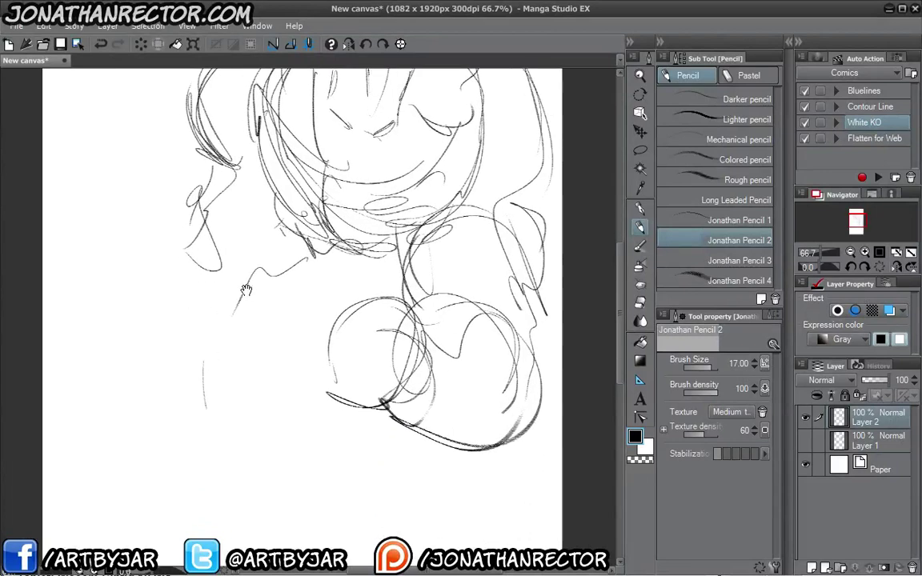
{"action": "left_click_drag", "start_coordinate": [229, 244], "coordinate": [192, 288]}
{"action": "mouse_move", "coordinate": [193, 373]}
{"action": "left_mouse_down"}
{"action": "mouse_move", "coordinate": [182, 406]}
{"action": "mouse_move", "coordinate": [240, 468]}
{"action": "left_mouse_up"}
Build up the oval fist and forearm at lower left and refine the left shoulder
{"action": "mouse_move", "coordinate": [320, 304]}
{"action": "left_mouse_down"}
{"action": "mouse_move", "coordinate": [288, 348]}
{"action": "mouse_move", "coordinate": [277, 274]}
{"action": "left_mouse_up"}
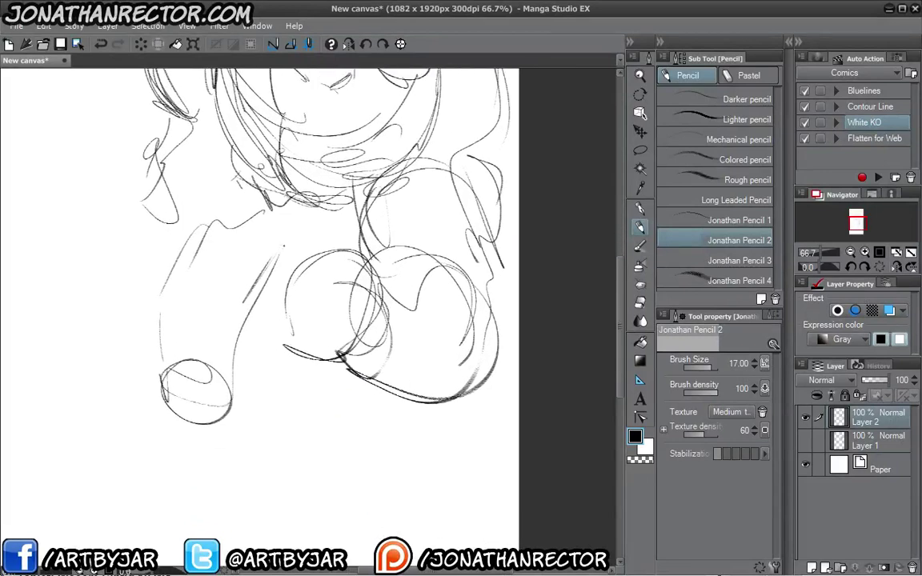
{"action": "left_click_drag", "start_coordinate": [192, 352], "coordinate": [210, 404]}
{"action": "left_click_drag", "start_coordinate": [320, 320], "coordinate": [334, 249]}
{"action": "left_click_drag", "start_coordinate": [168, 328], "coordinate": [196, 456]}
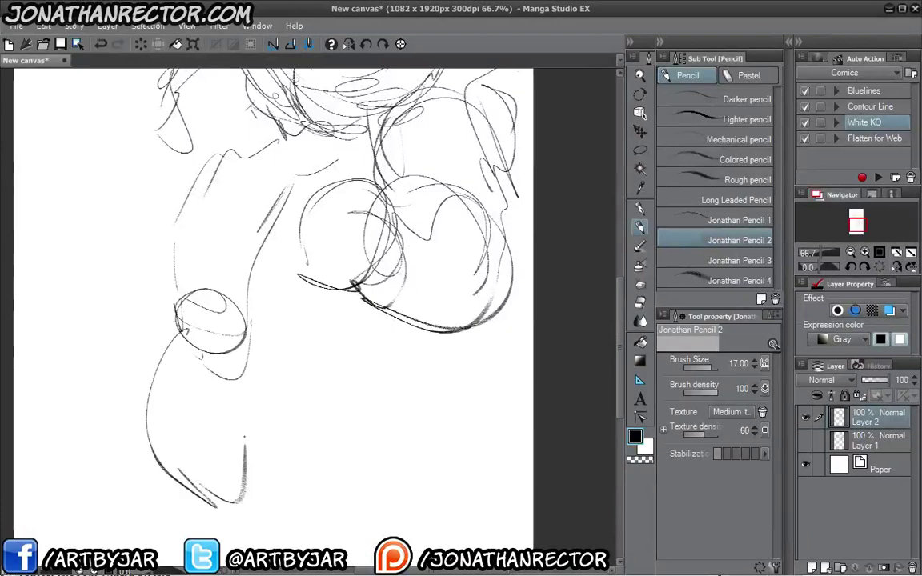
{"action": "left_click_drag", "start_coordinate": [240, 320], "coordinate": [245, 457]}
{"action": "left_click_drag", "start_coordinate": [320, 240], "coordinate": [360, 328]}
{"action": "mouse_move", "coordinate": [264, 304]}
{"action": "left_mouse_down"}
{"action": "mouse_move", "coordinate": [193, 372]}
{"action": "mouse_move", "coordinate": [204, 352]}
{"action": "left_mouse_up"}
{"action": "left_click_drag", "start_coordinate": [292, 260], "coordinate": [266, 376]}
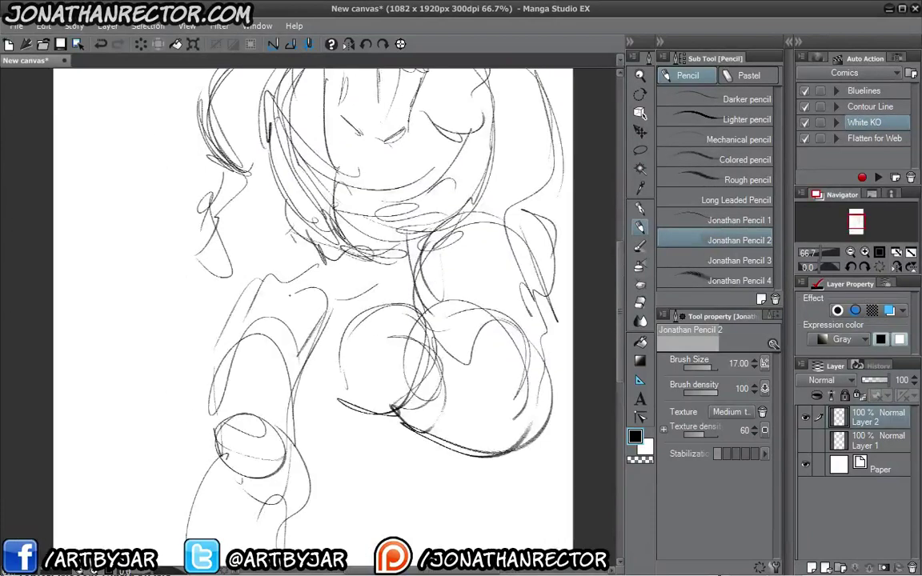
{"action": "left_click_drag", "start_coordinate": [321, 240], "coordinate": [364, 328]}
{"action": "left_click_drag", "start_coordinate": [240, 228], "coordinate": [276, 271]}
{"action": "left_click_drag", "start_coordinate": [285, 173], "coordinate": [258, 226]}
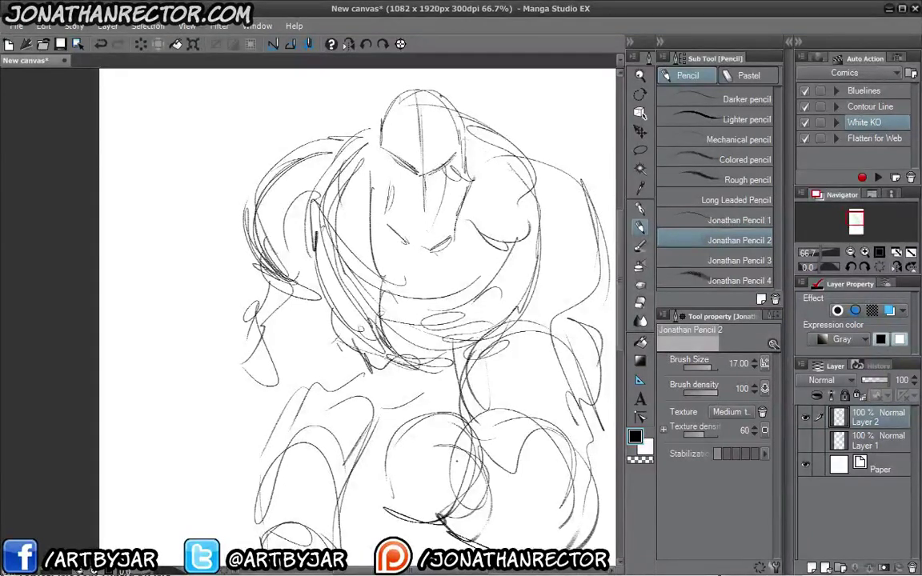
Add strokes to the left arm and sketch and refine the left fist
{"action": "left_click_drag", "start_coordinate": [229, 284], "coordinate": [222, 267]}
{"action": "mouse_move", "coordinate": [225, 212]}
{"action": "left_mouse_down"}
{"action": "mouse_move", "coordinate": [210, 258]}
{"action": "mouse_move", "coordinate": [272, 288]}
{"action": "mouse_move", "coordinate": [212, 282]}
{"action": "mouse_move", "coordinate": [290, 293]}
{"action": "left_mouse_up"}
{"action": "left_click_drag", "start_coordinate": [200, 239], "coordinate": [166, 273]}
{"action": "mouse_move", "coordinate": [170, 258]}
{"action": "left_mouse_down"}
{"action": "mouse_move", "coordinate": [153, 302]}
{"action": "mouse_move", "coordinate": [206, 294]}
{"action": "left_mouse_up"}
{"action": "mouse_move", "coordinate": [208, 290]}
{"action": "left_mouse_down"}
{"action": "mouse_move", "coordinate": [162, 329]}
{"action": "mouse_move", "coordinate": [226, 366]}
{"action": "mouse_move", "coordinate": [164, 344]}
{"action": "left_mouse_up"}
{"action": "mouse_move", "coordinate": [204, 284]}
{"action": "left_mouse_down"}
{"action": "mouse_move", "coordinate": [170, 294]}
{"action": "mouse_move", "coordinate": [222, 329]}
{"action": "mouse_move", "coordinate": [210, 362]}
{"action": "left_mouse_up"}
{"action": "mouse_move", "coordinate": [192, 305]}
{"action": "left_mouse_down"}
{"action": "mouse_move", "coordinate": [172, 364]}
{"action": "mouse_move", "coordinate": [180, 364]}
{"action": "left_mouse_up"}
{"action": "left_click_drag", "start_coordinate": [224, 253], "coordinate": [177, 312]}
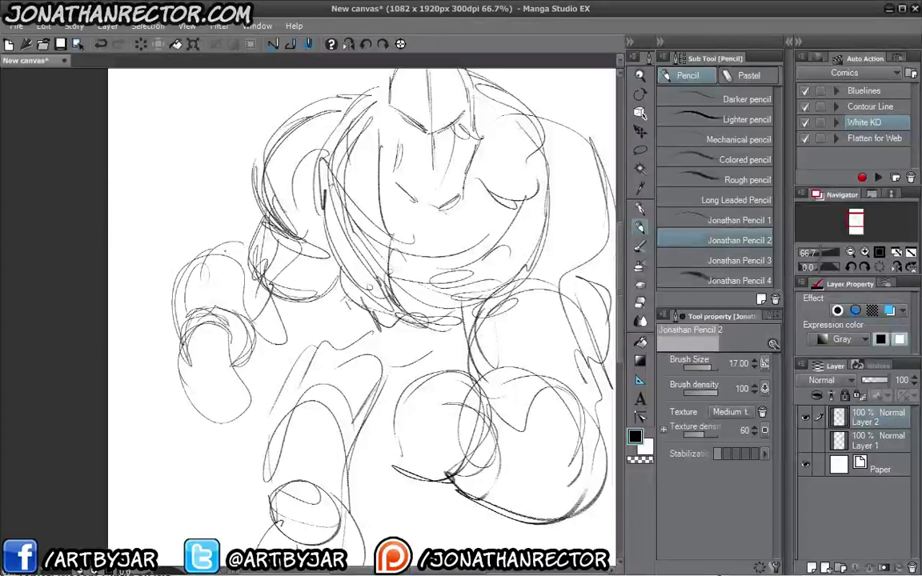
Layer more strokes over the left arm, shoulder and upper torso
{"action": "mouse_move", "coordinate": [196, 225]}
{"action": "left_mouse_down"}
{"action": "mouse_move", "coordinate": [256, 321]}
{"action": "mouse_move", "coordinate": [286, 278]}
{"action": "left_mouse_up"}
{"action": "left_click_drag", "start_coordinate": [321, 320], "coordinate": [288, 357]}
{"action": "left_click_drag", "start_coordinate": [204, 254], "coordinate": [192, 290]}
{"action": "left_click_drag", "start_coordinate": [205, 228], "coordinate": [192, 258]}
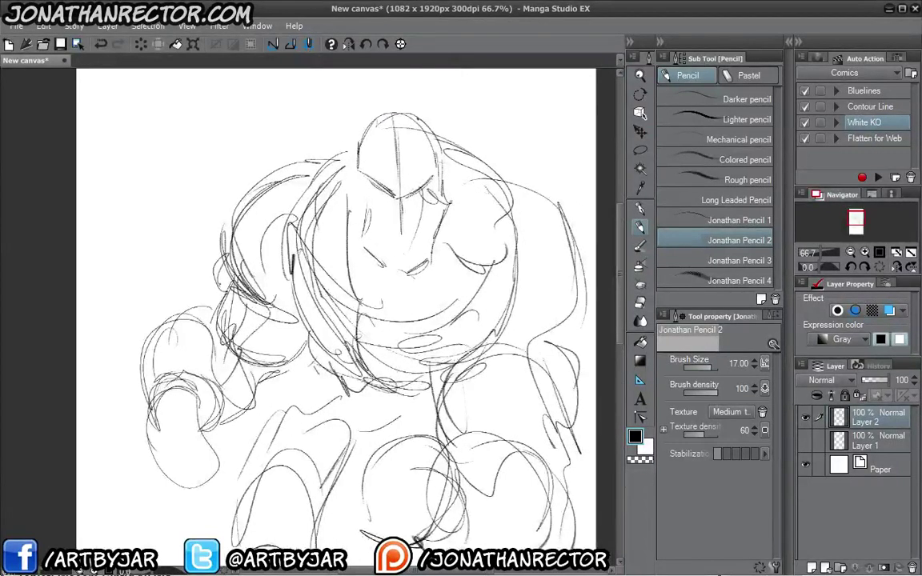
{"action": "left_click_drag", "start_coordinate": [336, 288], "coordinate": [304, 307]}
{"action": "left_click_drag", "start_coordinate": [256, 167], "coordinate": [166, 246]}
{"action": "left_click_drag", "start_coordinate": [198, 206], "coordinate": [269, 167]}
{"action": "left_click_drag", "start_coordinate": [304, 307], "coordinate": [282, 288]}
{"action": "left_click_drag", "start_coordinate": [249, 239], "coordinate": [316, 157]}
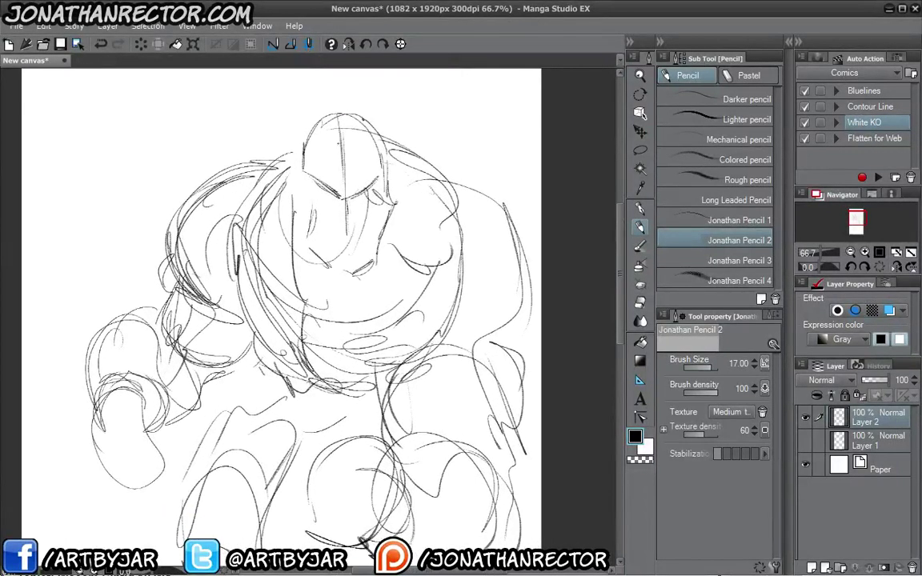
Pan down to the legs and sketch strokes below the hand and along the legs
{"action": "mouse_move", "coordinate": [280, 320]}
{"action": "left_mouse_down"}
{"action": "mouse_move", "coordinate": [284, 216]}
{"action": "mouse_move", "coordinate": [272, 161]}
{"action": "left_mouse_up"}
{"action": "left_click_drag", "start_coordinate": [272, 280], "coordinate": [248, 200]}
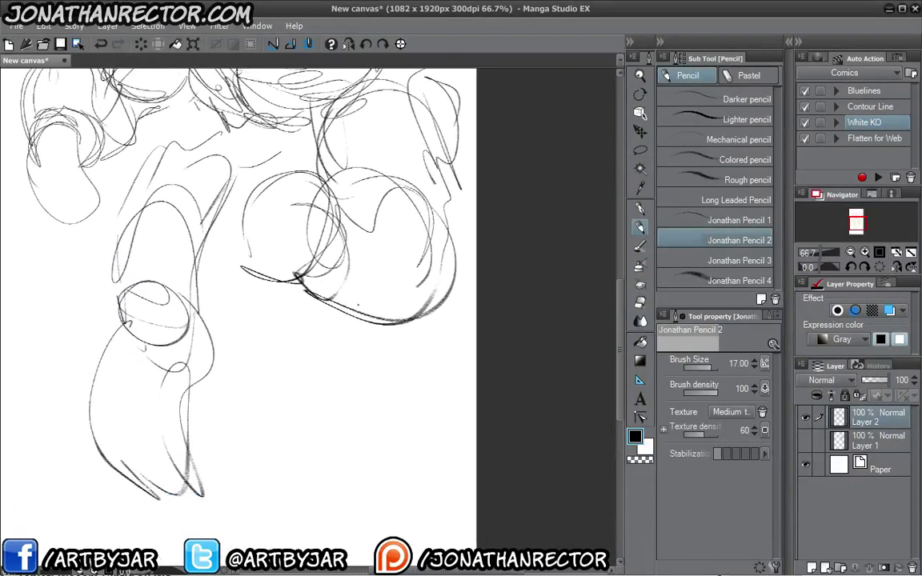
{"action": "left_click_drag", "start_coordinate": [324, 300], "coordinate": [350, 320]}
{"action": "left_click_drag", "start_coordinate": [300, 284], "coordinate": [320, 320]}
{"action": "mouse_move", "coordinate": [320, 309]}
{"action": "left_mouse_down"}
{"action": "mouse_move", "coordinate": [342, 358]}
{"action": "mouse_move", "coordinate": [328, 374]}
{"action": "left_mouse_up"}
{"action": "left_click_drag", "start_coordinate": [208, 303], "coordinate": [232, 267]}
{"action": "mouse_move", "coordinate": [212, 432]}
{"action": "left_mouse_down"}
{"action": "mouse_move", "coordinate": [248, 496]}
{"action": "mouse_move", "coordinate": [276, 440]}
{"action": "left_mouse_up"}
{"action": "left_click_drag", "start_coordinate": [203, 366], "coordinate": [279, 410]}
{"action": "left_click_drag", "start_coordinate": [243, 390], "coordinate": [356, 449]}
Draw a ground curve and long ground lines beneath the figure
{"action": "left_click_drag", "start_coordinate": [412, 424], "coordinate": [218, 478]}
{"action": "left_click_drag", "start_coordinate": [485, 332], "coordinate": [586, 278]}
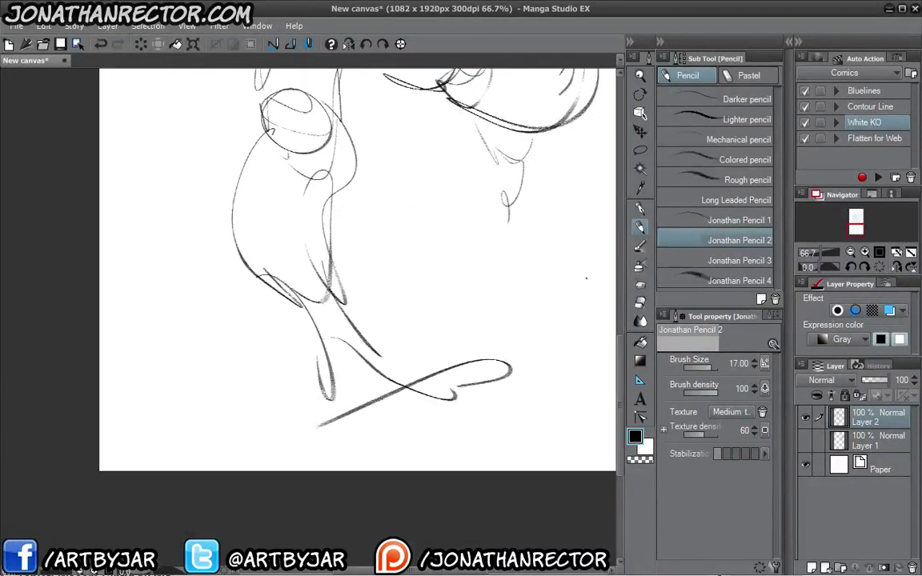
{"action": "left_click_drag", "start_coordinate": [304, 384], "coordinate": [535, 248]}
{"action": "left_click_drag", "start_coordinate": [400, 320], "coordinate": [216, 312]}
{"action": "left_click_drag", "start_coordinate": [342, 357], "coordinate": [11, 477]}
{"action": "mouse_move", "coordinate": [80, 380]}
{"action": "left_mouse_down"}
{"action": "mouse_move", "coordinate": [294, 380]}
{"action": "mouse_move", "coordinate": [280, 496]}
{"action": "mouse_move", "coordinate": [233, 480]}
{"action": "mouse_move", "coordinate": [180, 532]}
{"action": "left_mouse_up"}
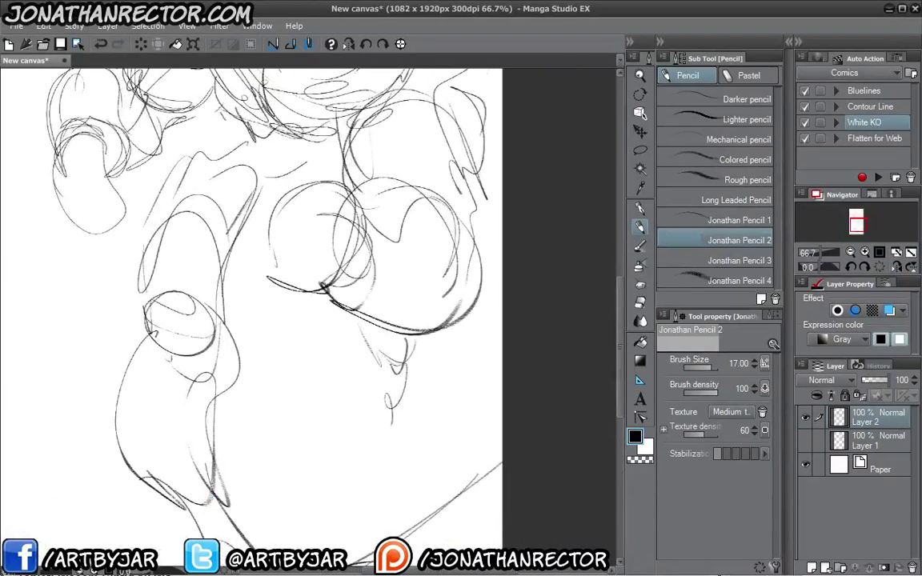
Add strokes under the chest, then sketch lines over the left shoulder and arm
{"action": "left_click_drag", "start_coordinate": [398, 365], "coordinate": [419, 415]}
{"action": "left_click_drag", "start_coordinate": [370, 336], "coordinate": [376, 452]}
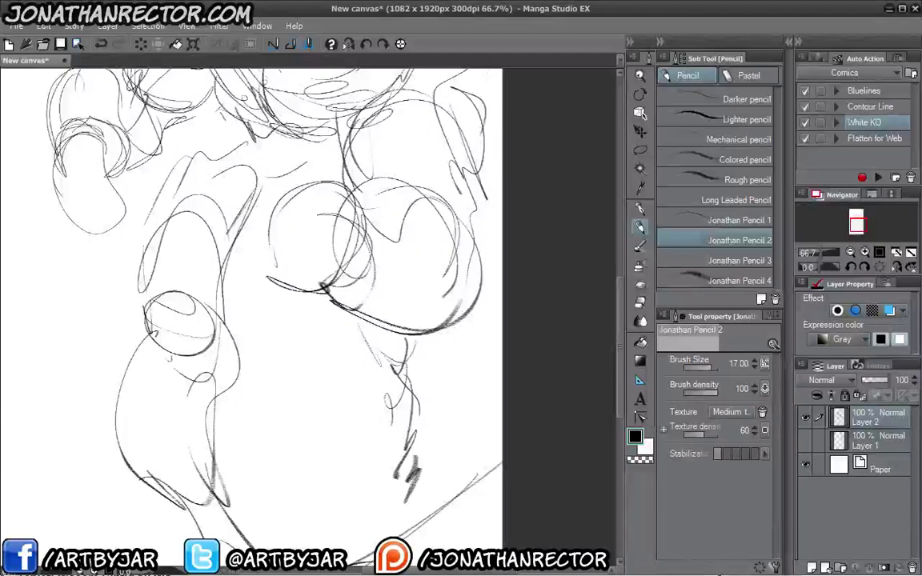
{"action": "mouse_move", "coordinate": [332, 188]}
{"action": "left_mouse_down"}
{"action": "mouse_move", "coordinate": [351, 400]}
{"action": "mouse_move", "coordinate": [367, 355]}
{"action": "mouse_move", "coordinate": [310, 381]}
{"action": "mouse_move", "coordinate": [299, 346]}
{"action": "mouse_move", "coordinate": [353, 344]}
{"action": "mouse_move", "coordinate": [337, 176]}
{"action": "mouse_move", "coordinate": [352, 384]}
{"action": "left_mouse_up"}
{"action": "left_click_drag", "start_coordinate": [212, 164], "coordinate": [172, 256]}
{"action": "left_click_drag", "start_coordinate": [204, 188], "coordinate": [168, 261]}
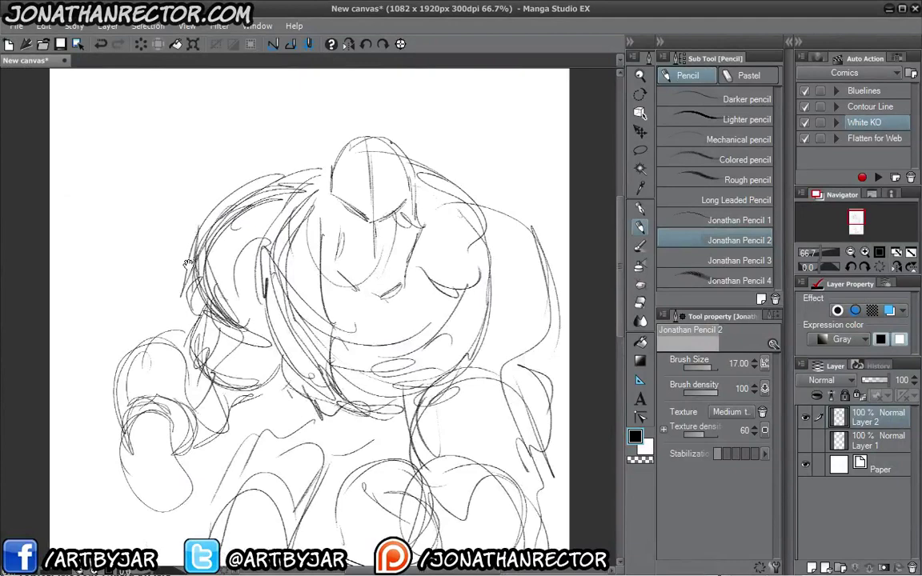
{"action": "left_click_drag", "start_coordinate": [320, 320], "coordinate": [354, 296]}
{"action": "left_click_drag", "start_coordinate": [240, 140], "coordinate": [192, 228]}
{"action": "mouse_move", "coordinate": [200, 164]}
{"action": "left_mouse_down"}
{"action": "mouse_move", "coordinate": [192, 260]}
{"action": "mouse_move", "coordinate": [156, 296]}
{"action": "left_mouse_up"}
Sketch more lines on the left arm and refine strokes near the left shoulder
{"action": "left_click_drag", "start_coordinate": [320, 320], "coordinate": [340, 272]}
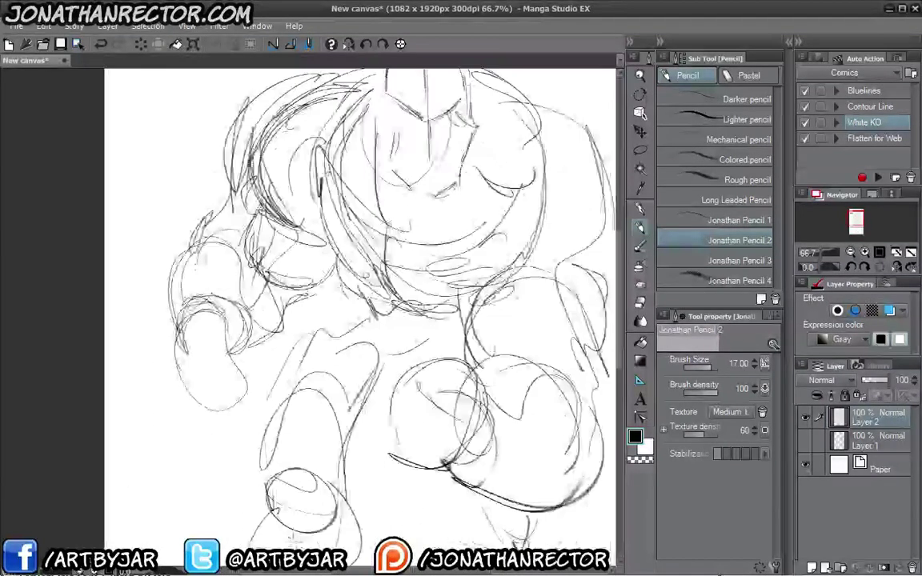
{"action": "left_click_drag", "start_coordinate": [188, 216], "coordinate": [134, 313]}
{"action": "left_click_drag", "start_coordinate": [160, 276], "coordinate": [148, 316]}
{"action": "left_click_drag", "start_coordinate": [245, 308], "coordinate": [207, 319]}
{"action": "left_click_drag", "start_coordinate": [264, 272], "coordinate": [222, 317]}
{"action": "left_click_drag", "start_coordinate": [305, 256], "coordinate": [261, 278]}
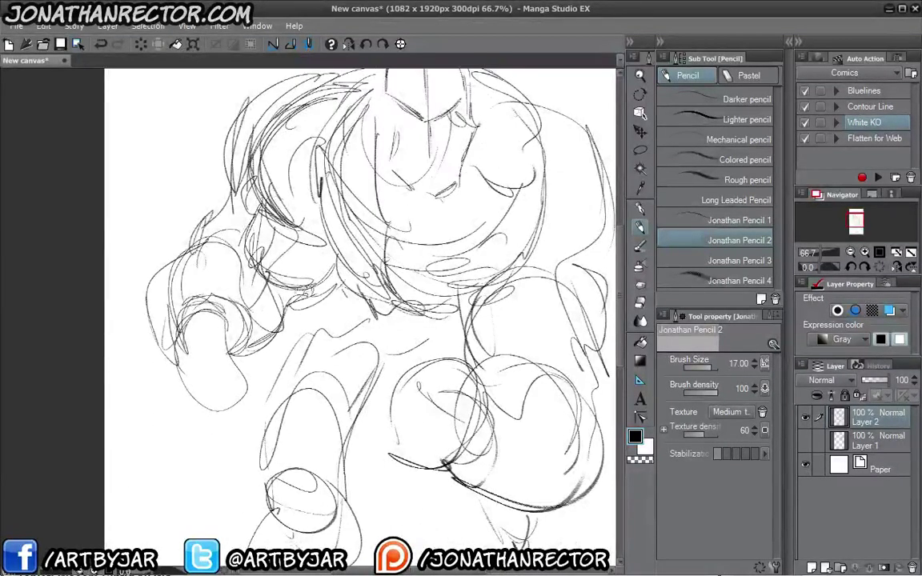
{"action": "left_click_drag", "start_coordinate": [320, 320], "coordinate": [277, 336]}
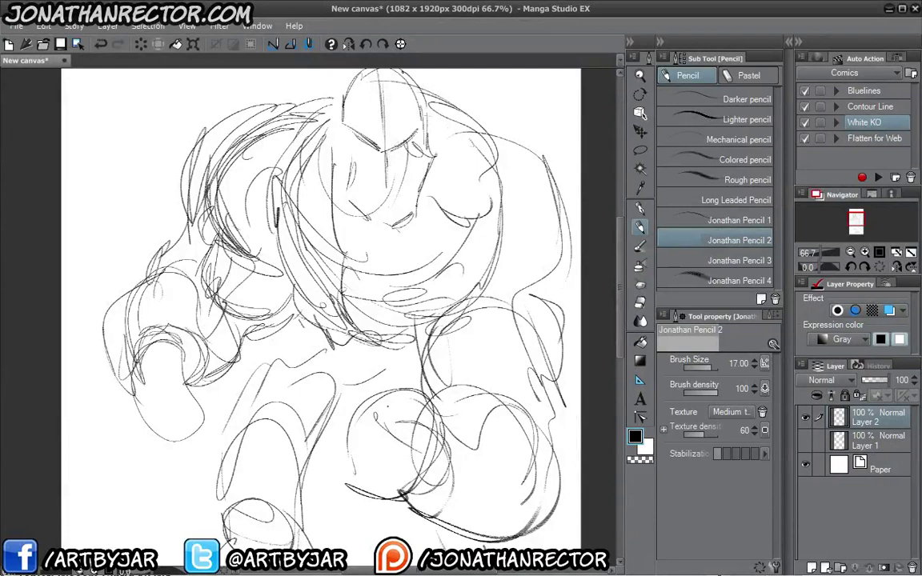
Darken and add strokes to the circular forms in the lower middle and right
{"action": "mouse_move", "coordinate": [334, 363]}
{"action": "left_mouse_down"}
{"action": "mouse_move", "coordinate": [322, 334]}
{"action": "mouse_move", "coordinate": [384, 415]}
{"action": "mouse_move", "coordinate": [405, 420]}
{"action": "left_mouse_up"}
{"action": "mouse_move", "coordinate": [404, 343]}
{"action": "left_mouse_down"}
{"action": "mouse_move", "coordinate": [392, 416]}
{"action": "mouse_move", "coordinate": [436, 326]}
{"action": "left_mouse_up"}
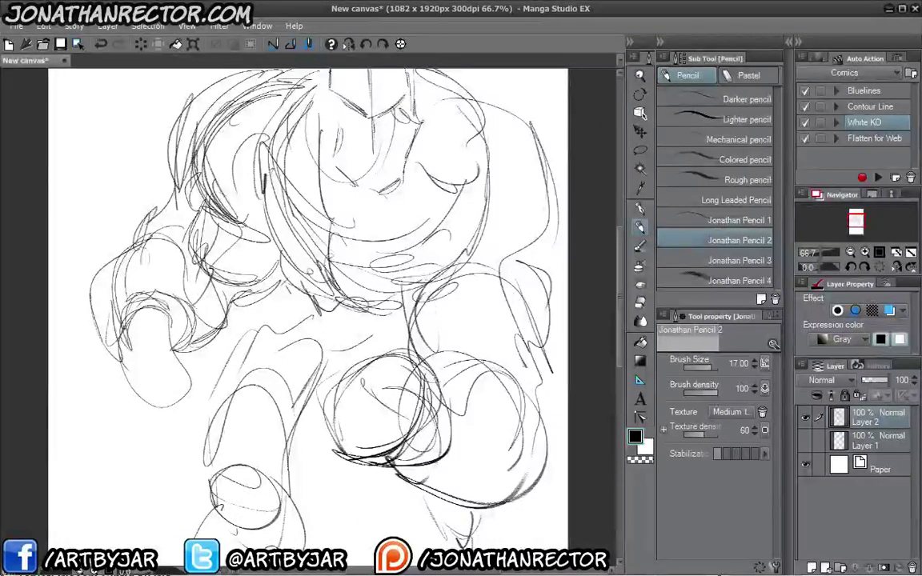
{"action": "left_click_drag", "start_coordinate": [497, 328], "coordinate": [439, 433]}
{"action": "left_click_drag", "start_coordinate": [357, 452], "coordinate": [488, 424]}
{"action": "left_click_drag", "start_coordinate": [480, 324], "coordinate": [385, 453]}
{"action": "left_click_drag", "start_coordinate": [320, 320], "coordinate": [311, 331]}
{"action": "mouse_move", "coordinate": [472, 272]}
{"action": "left_mouse_down"}
{"action": "mouse_move", "coordinate": [388, 332]}
{"action": "mouse_move", "coordinate": [429, 258]}
{"action": "mouse_move", "coordinate": [448, 164]}
{"action": "left_mouse_up"}
Sketch lines over the upper-right torso and extend the right shoulder arcs
{"action": "left_click_drag", "start_coordinate": [362, 264], "coordinate": [459, 158]}
{"action": "left_click_drag", "start_coordinate": [479, 269], "coordinate": [493, 133]}
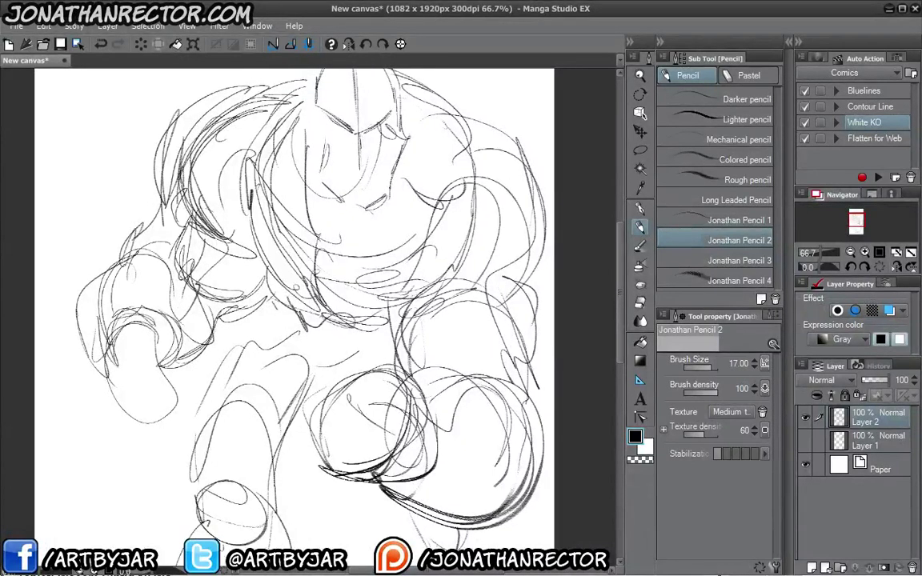
{"action": "left_click_drag", "start_coordinate": [408, 148], "coordinate": [477, 200]}
{"action": "left_click_drag", "start_coordinate": [404, 167], "coordinate": [481, 96]}
{"action": "left_click_drag", "start_coordinate": [448, 108], "coordinate": [532, 184]}
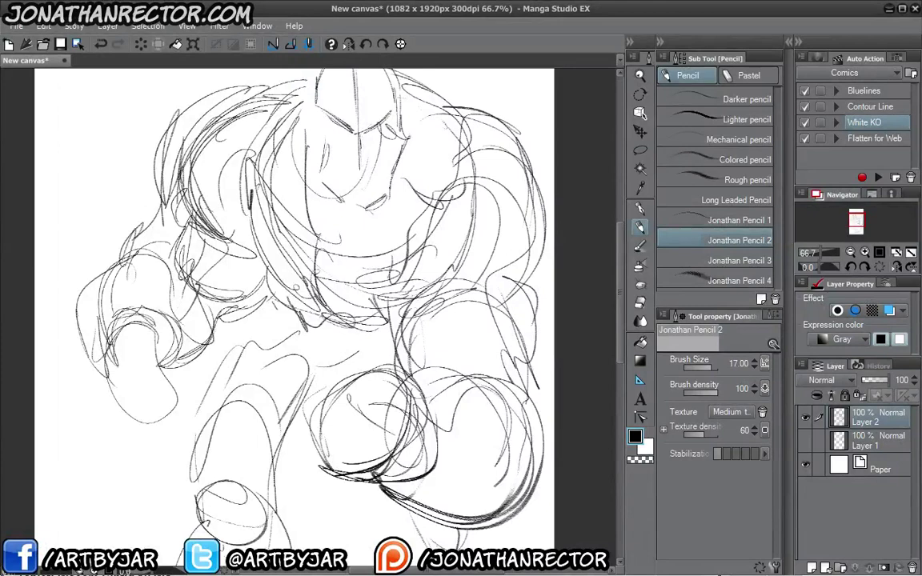
Add and darken strokes on the chest and left shoulder
{"action": "mouse_move", "coordinate": [276, 223]}
{"action": "left_mouse_down"}
{"action": "mouse_move", "coordinate": [360, 228]}
{"action": "mouse_move", "coordinate": [280, 282]}
{"action": "left_mouse_up"}
{"action": "left_click_drag", "start_coordinate": [313, 224], "coordinate": [267, 290]}
{"action": "mouse_move", "coordinate": [272, 213]}
{"action": "left_mouse_down"}
{"action": "mouse_move", "coordinate": [236, 146]}
{"action": "mouse_move", "coordinate": [264, 263]}
{"action": "left_mouse_up"}
{"action": "mouse_move", "coordinate": [236, 225]}
{"action": "left_mouse_down"}
{"action": "mouse_move", "coordinate": [268, 277]}
{"action": "mouse_move", "coordinate": [324, 292]}
{"action": "left_mouse_up"}
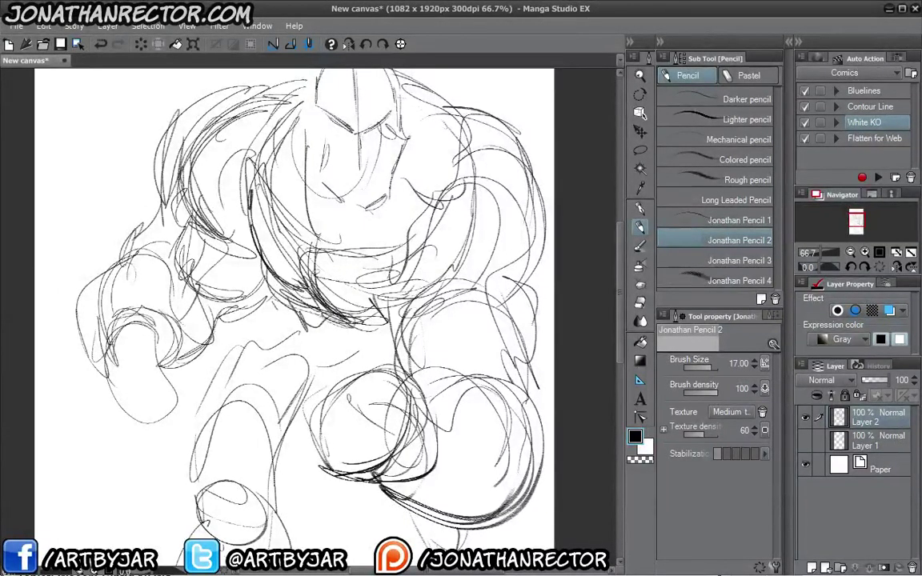
{"action": "left_click_drag", "start_coordinate": [244, 255], "coordinate": [318, 296]}
Sketch lines around the left knee, leg, arm edge and elbow
{"action": "mouse_move", "coordinate": [187, 416]}
{"action": "left_mouse_down"}
{"action": "mouse_move", "coordinate": [228, 352]}
{"action": "mouse_move", "coordinate": [218, 400]}
{"action": "mouse_move", "coordinate": [212, 264]}
{"action": "left_mouse_up"}
{"action": "mouse_move", "coordinate": [277, 284]}
{"action": "left_mouse_down"}
{"action": "mouse_move", "coordinate": [252, 361]}
{"action": "mouse_move", "coordinate": [196, 288]}
{"action": "left_mouse_up"}
{"action": "left_click_drag", "start_coordinate": [238, 193], "coordinate": [215, 288]}
{"action": "left_click_drag", "start_coordinate": [293, 274], "coordinate": [272, 303]}
{"action": "mouse_move", "coordinate": [240, 336]}
{"action": "left_mouse_down"}
{"action": "mouse_move", "coordinate": [220, 320]}
{"action": "mouse_move", "coordinate": [232, 296]}
{"action": "left_mouse_up"}
{"action": "left_click_drag", "start_coordinate": [314, 200], "coordinate": [267, 262]}
{"action": "left_click_drag", "start_coordinate": [232, 297], "coordinate": [232, 296]}
{"action": "mouse_move", "coordinate": [277, 264]}
{"action": "left_mouse_down"}
{"action": "mouse_move", "coordinate": [208, 324]}
{"action": "mouse_move", "coordinate": [237, 276]}
{"action": "mouse_move", "coordinate": [264, 440]}
{"action": "mouse_move", "coordinate": [251, 308]}
{"action": "mouse_move", "coordinate": [264, 376]}
{"action": "left_mouse_up"}
Sketch and darken lines down the left leg and foot
{"action": "scroll", "coordinate": [211, 280], "scroll_direction": "down", "scroll_amount": 1}
{"action": "left_click_drag", "start_coordinate": [244, 316], "coordinate": [304, 423]}
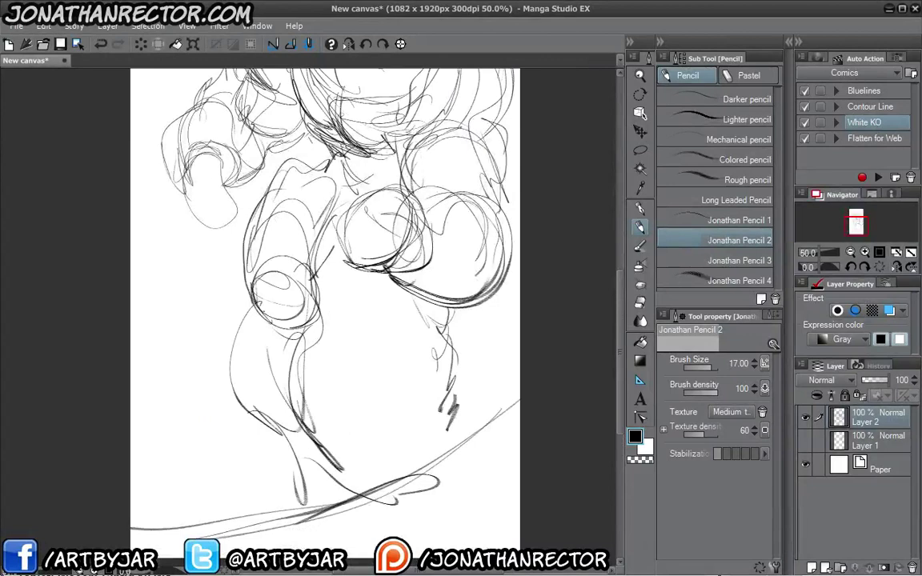
{"action": "left_click_drag", "start_coordinate": [240, 298], "coordinate": [264, 440]}
{"action": "mouse_move", "coordinate": [309, 292]}
{"action": "left_mouse_down"}
{"action": "mouse_move", "coordinate": [332, 368]}
{"action": "mouse_move", "coordinate": [304, 416]}
{"action": "left_mouse_up"}
{"action": "mouse_move", "coordinate": [264, 364]}
{"action": "left_mouse_down"}
{"action": "mouse_move", "coordinate": [240, 404]}
{"action": "mouse_move", "coordinate": [247, 324]}
{"action": "mouse_move", "coordinate": [221, 416]}
{"action": "mouse_move", "coordinate": [292, 432]}
{"action": "left_mouse_up"}
{"action": "mouse_move", "coordinate": [312, 356]}
{"action": "left_mouse_down"}
{"action": "mouse_move", "coordinate": [240, 422]}
{"action": "mouse_move", "coordinate": [311, 402]}
{"action": "left_mouse_up"}
{"action": "left_click_drag", "start_coordinate": [316, 320], "coordinate": [248, 404]}
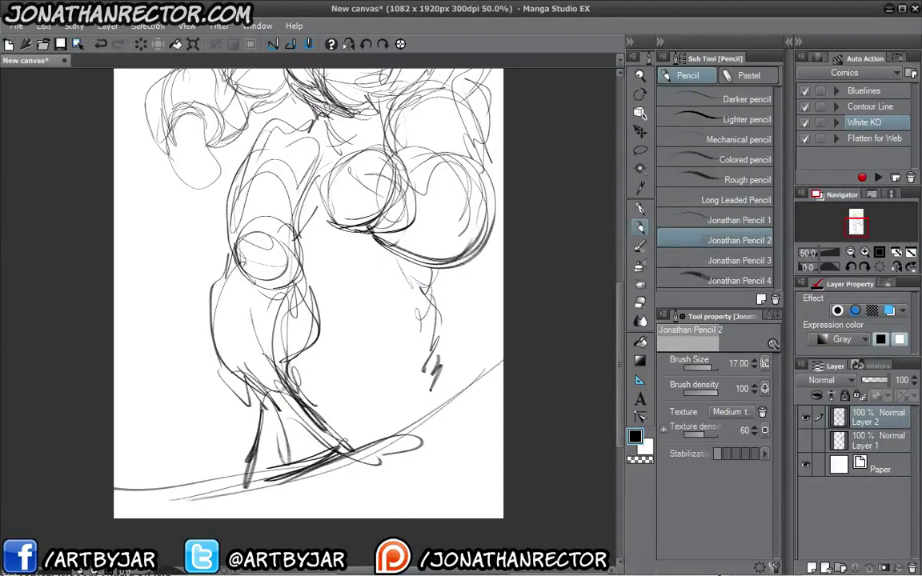
{"action": "left_click_drag", "start_coordinate": [233, 316], "coordinate": [236, 424]}
Add upper-body strokes and a dark line down the inner leg
{"action": "left_click_drag", "start_coordinate": [201, 244], "coordinate": [204, 312]}
{"action": "scroll", "coordinate": [308, 288], "scroll_direction": "up", "scroll_amount": 2}
{"action": "left_click_drag", "start_coordinate": [264, 284], "coordinate": [284, 360]}
{"action": "scroll", "coordinate": [308, 288], "scroll_direction": "up", "scroll_amount": 2}
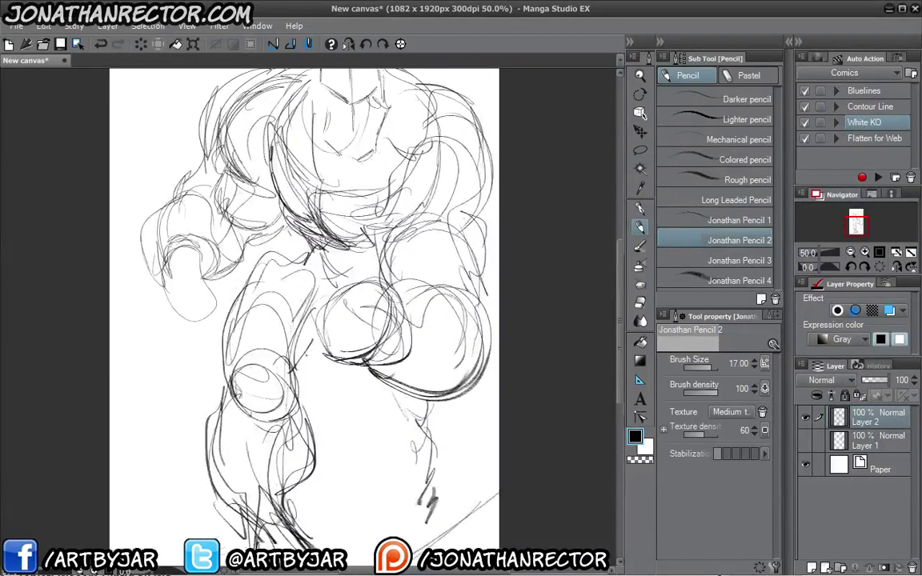
{"action": "left_click_drag", "start_coordinate": [276, 312], "coordinate": [292, 376]}
{"action": "left_click_drag", "start_coordinate": [323, 346], "coordinate": [310, 402]}
{"action": "left_click_drag", "start_coordinate": [208, 346], "coordinate": [230, 245]}
{"action": "left_click_drag", "start_coordinate": [320, 320], "coordinate": [284, 299]}
Mirror the view horizontally and add lines around the left arm and shoulder
{"action": "left_click", "coordinate": [348, 44]}
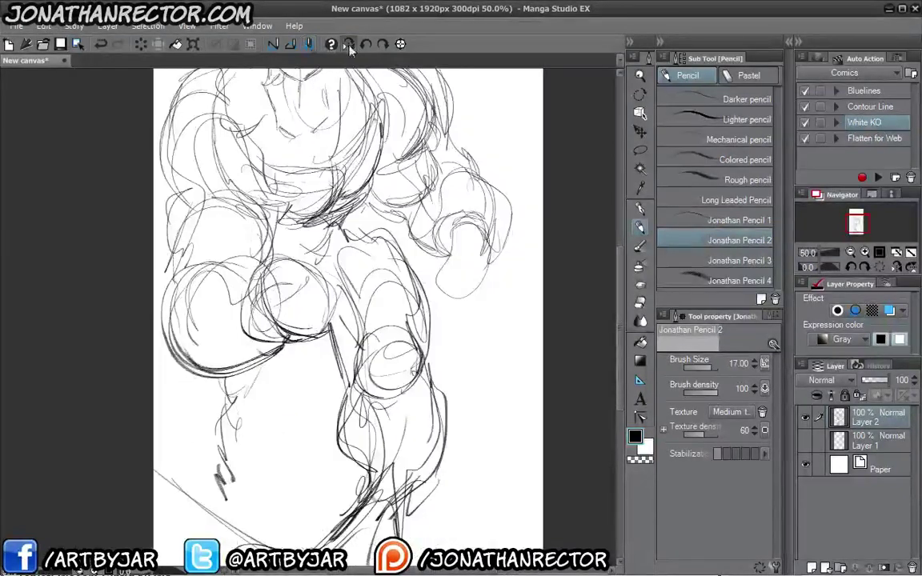
{"action": "mouse_move", "coordinate": [215, 325]}
{"action": "left_mouse_down"}
{"action": "mouse_move", "coordinate": [301, 302]}
{"action": "mouse_move", "coordinate": [328, 279]}
{"action": "mouse_move", "coordinate": [288, 305]}
{"action": "left_mouse_up"}
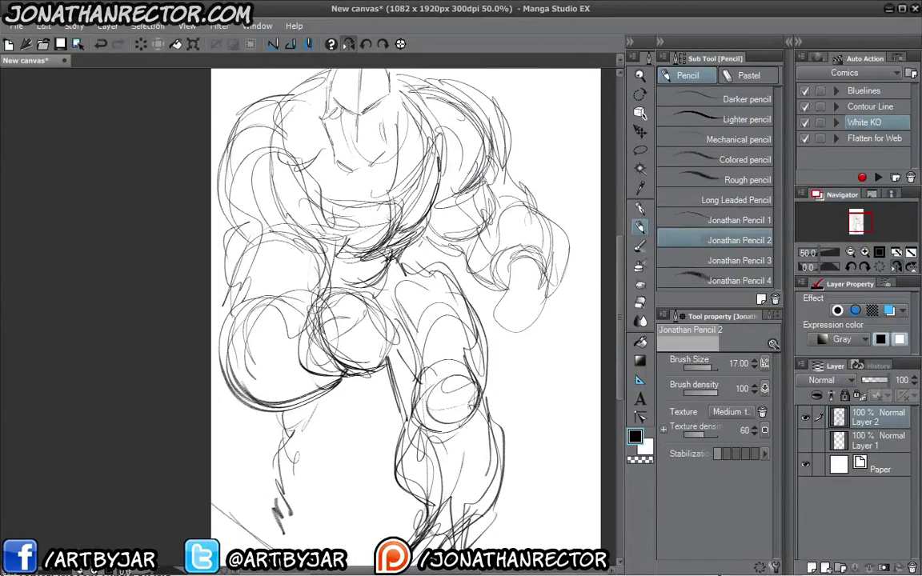
{"action": "left_click_drag", "start_coordinate": [360, 255], "coordinate": [287, 311]}
{"action": "left_click_drag", "start_coordinate": [316, 262], "coordinate": [285, 324]}
{"action": "left_click_drag", "start_coordinate": [303, 245], "coordinate": [344, 256]}
{"action": "left_click_drag", "start_coordinate": [301, 333], "coordinate": [328, 272]}
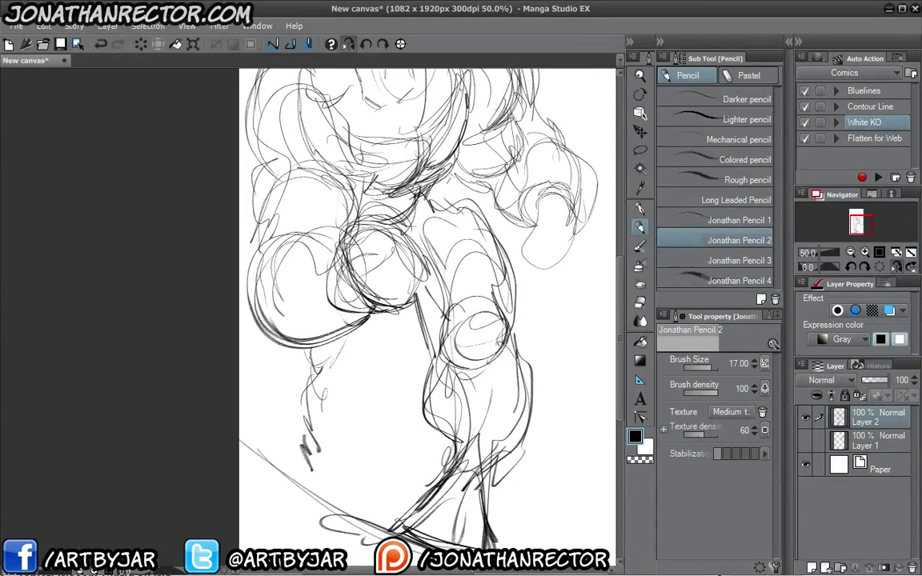
Sketch the left forearm and hand, then outline the right fist
{"action": "mouse_move", "coordinate": [336, 367]}
{"action": "left_mouse_down"}
{"action": "mouse_move", "coordinate": [296, 382]}
{"action": "mouse_move", "coordinate": [308, 404]}
{"action": "left_mouse_up"}
{"action": "left_click_drag", "start_coordinate": [339, 330], "coordinate": [336, 420]}
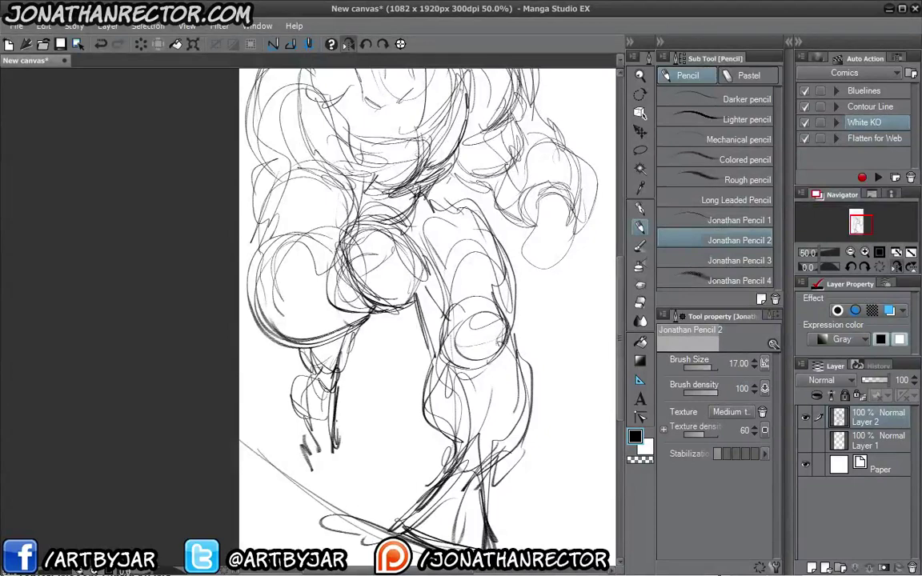
{"action": "left_click_drag", "start_coordinate": [334, 377], "coordinate": [330, 452]}
{"action": "left_click_drag", "start_coordinate": [331, 417], "coordinate": [328, 485]}
{"action": "left_click_drag", "start_coordinate": [317, 401], "coordinate": [290, 448]}
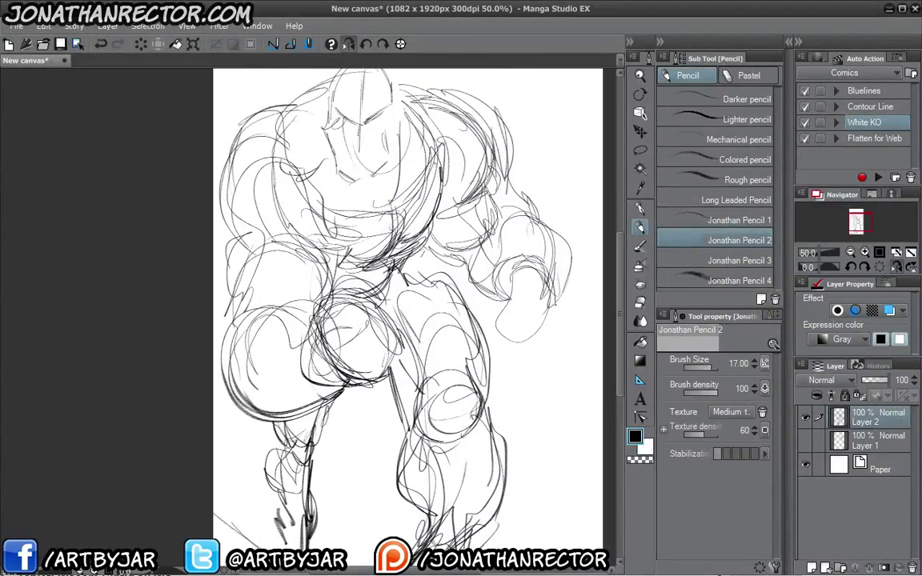
{"action": "mouse_move", "coordinate": [503, 264]}
{"action": "left_mouse_down"}
{"action": "mouse_move", "coordinate": [512, 332]}
{"action": "mouse_move", "coordinate": [546, 340]}
{"action": "left_mouse_up"}
{"action": "left_click_drag", "start_coordinate": [560, 240], "coordinate": [570, 288]}
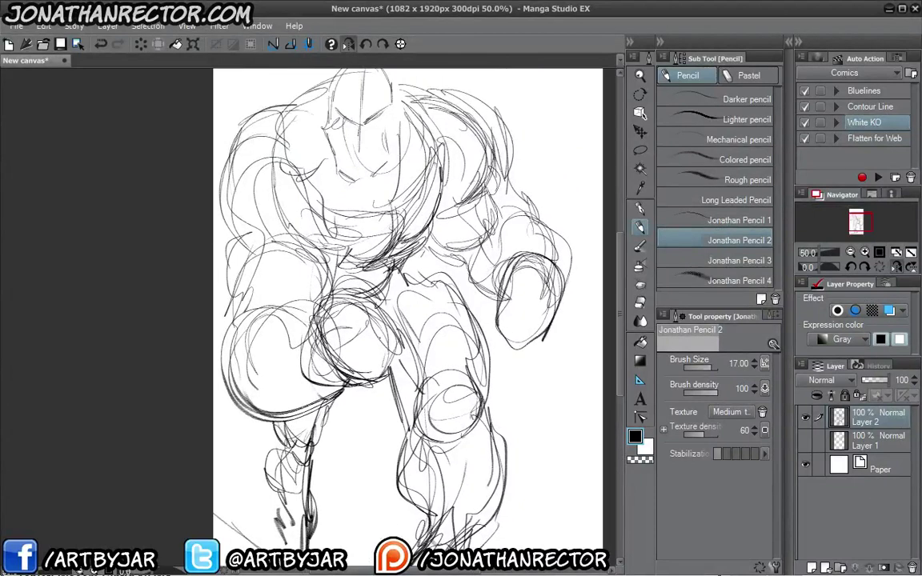
Shift the whole sketch layer lower and right on the page with Move layer
{"action": "left_click", "coordinate": [639, 131]}
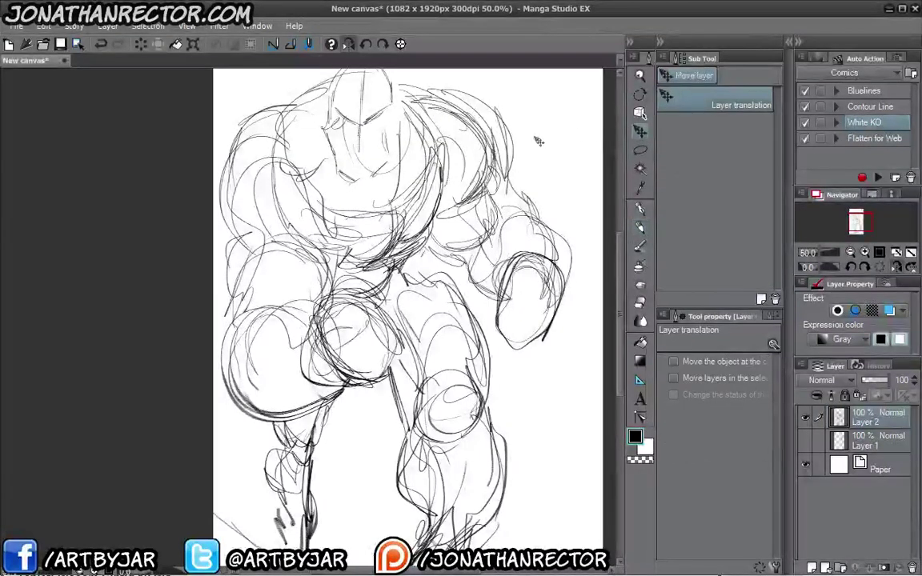
{"action": "mouse_move", "coordinate": [391, 400]}
{"action": "left_mouse_down"}
{"action": "mouse_move", "coordinate": [370, 314]}
{"action": "mouse_move", "coordinate": [382, 425]}
{"action": "left_mouse_up"}
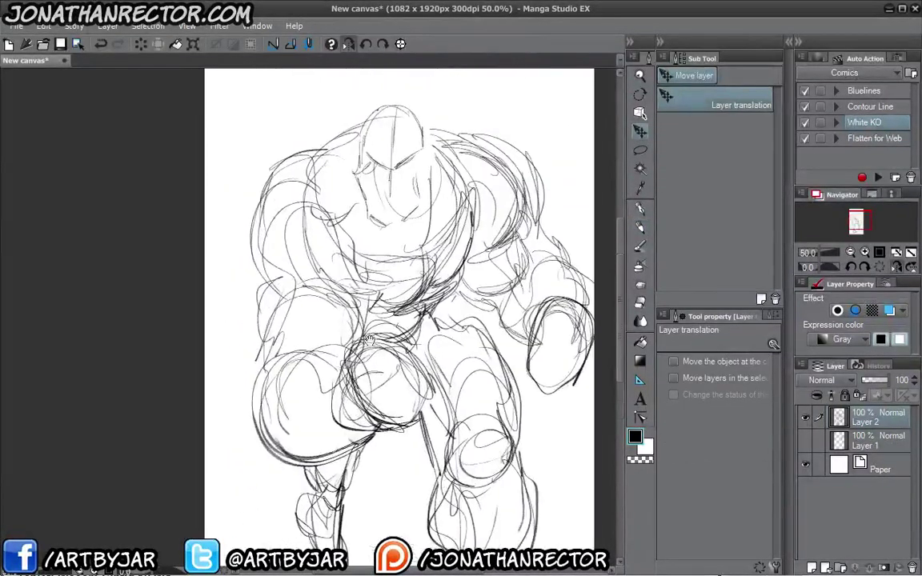
{"action": "left_click", "coordinate": [639, 226]}
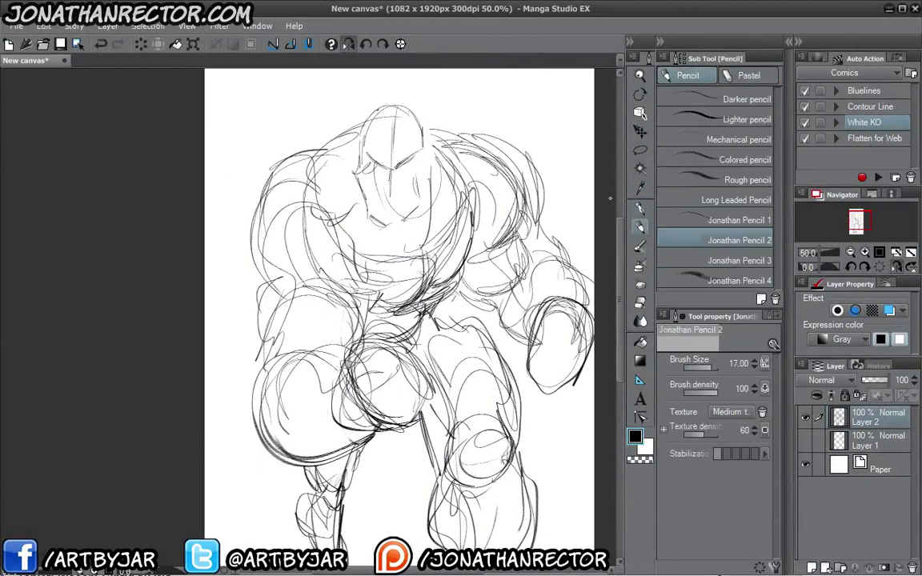
{"action": "left_click_drag", "start_coordinate": [371, 233], "coordinate": [383, 236]}
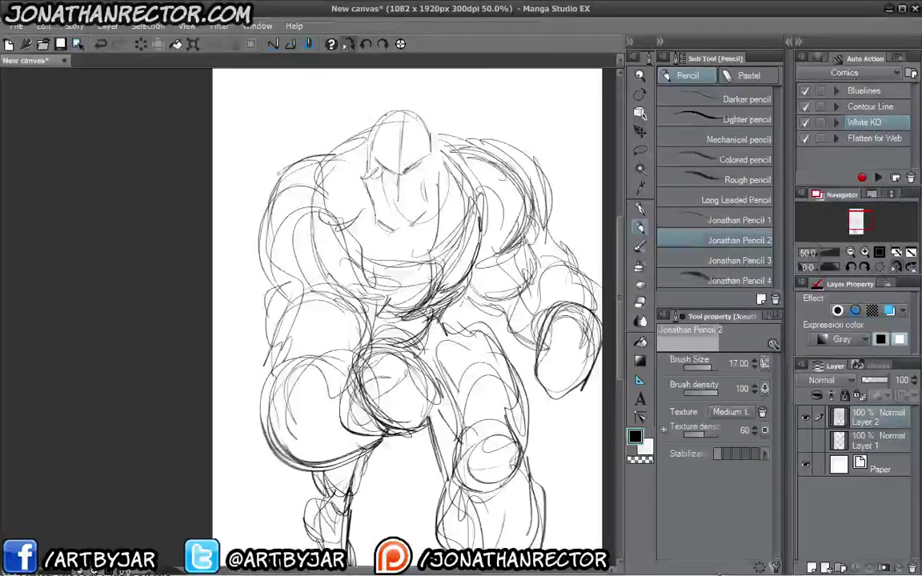
Pencil lines along the left shoulder, arm, hip and lower body
{"action": "mouse_move", "coordinate": [288, 141]}
{"action": "left_mouse_down"}
{"action": "mouse_move", "coordinate": [265, 153]}
{"action": "mouse_move", "coordinate": [220, 265]}
{"action": "left_mouse_up"}
{"action": "left_click_drag", "start_coordinate": [240, 193], "coordinate": [237, 301]}
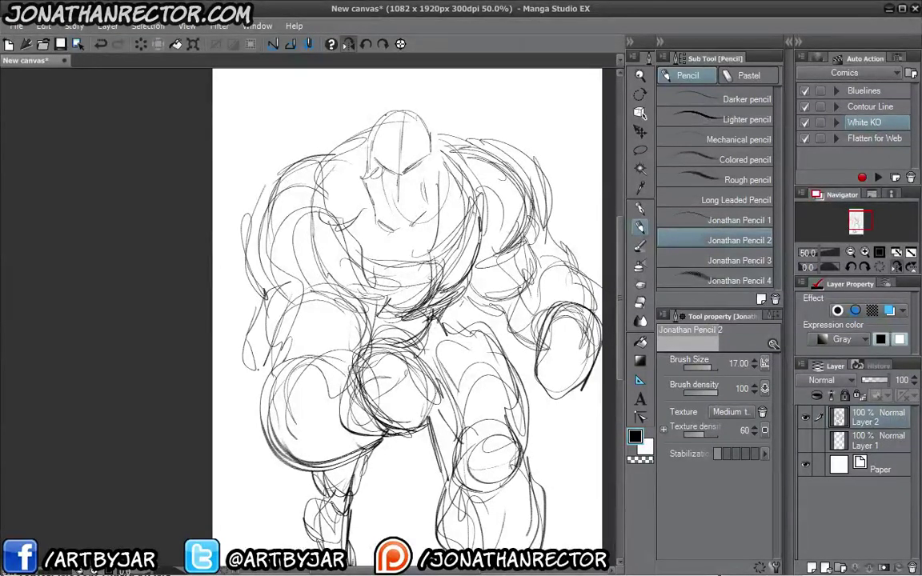
{"action": "left_click_drag", "start_coordinate": [229, 256], "coordinate": [230, 340]}
{"action": "mouse_move", "coordinate": [226, 288]}
{"action": "left_mouse_down"}
{"action": "mouse_move", "coordinate": [216, 425]}
{"action": "mouse_move", "coordinate": [308, 428]}
{"action": "left_mouse_up"}
{"action": "left_click_drag", "start_coordinate": [319, 320], "coordinate": [242, 346]}
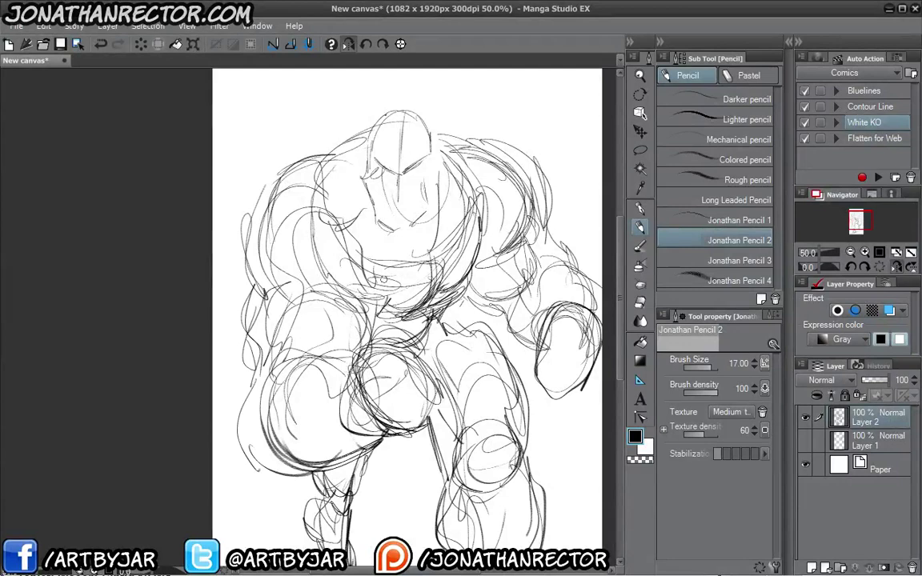
Reselect the pencil, hide the side palettes to widen the canvas, and start a head stroke
{"action": "left_click", "coordinate": [639, 302]}
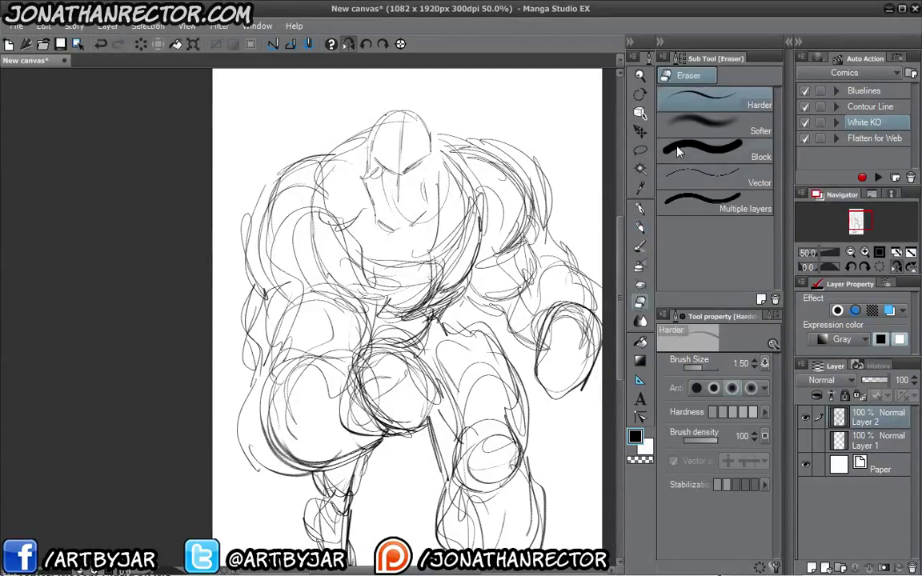
{"action": "left_click", "coordinate": [639, 247]}
{"action": "left_click", "coordinate": [640, 226]}
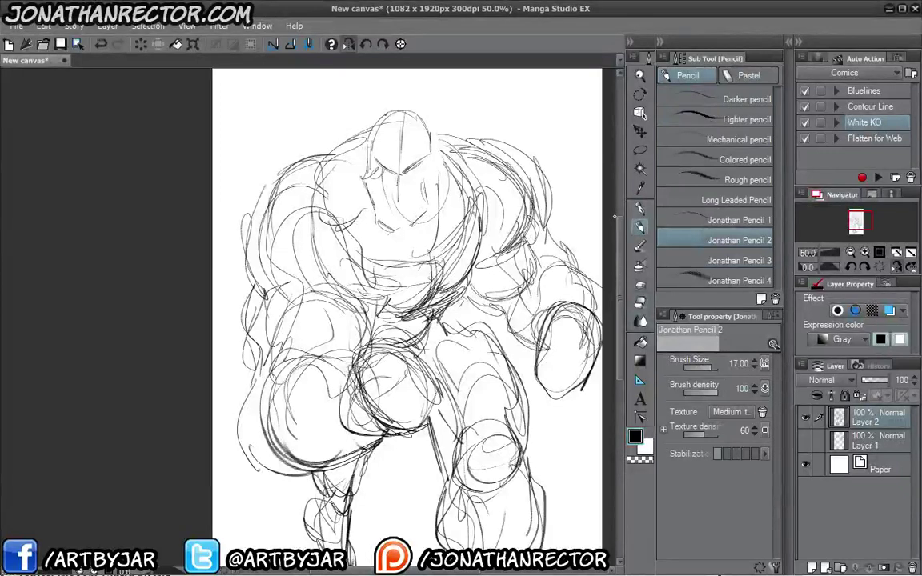
{"action": "key", "text": "Tab"}
{"action": "left_click_drag", "start_coordinate": [508, 246], "coordinate": [457, 245]}
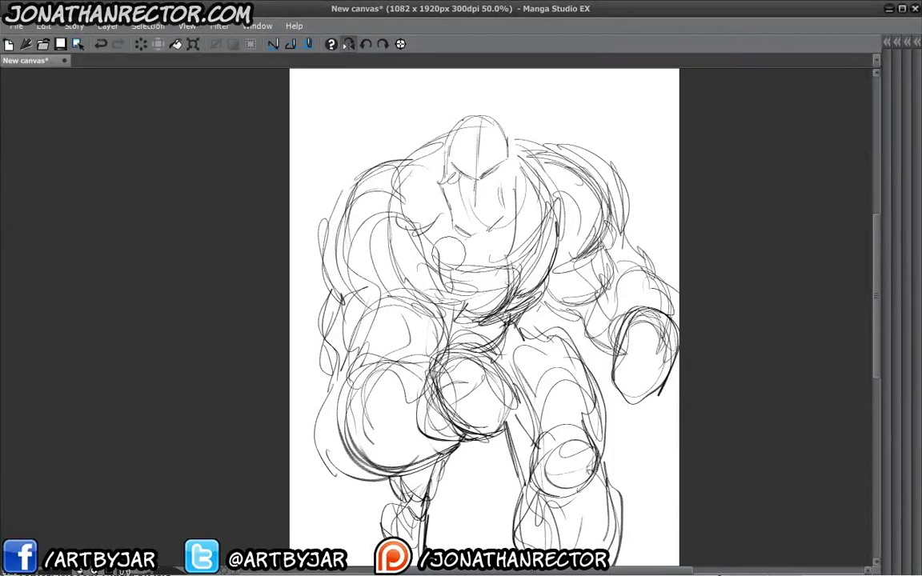
Undo a small circle on the head and pick the eraser with palettes hidden
{"action": "left_click_drag", "start_coordinate": [448, 164], "coordinate": [464, 180]}
{"action": "key", "text": "ctrl+z"}
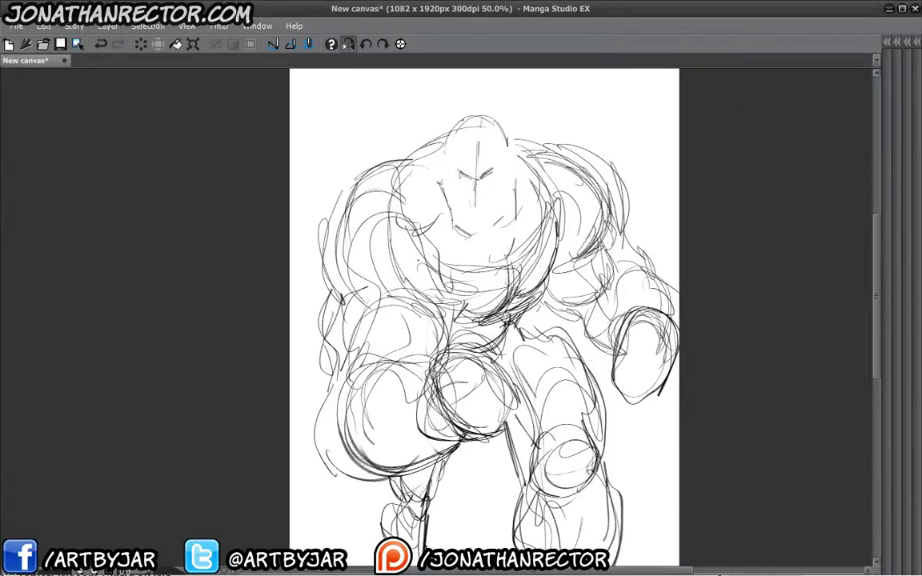
{"action": "key", "text": "Tab"}
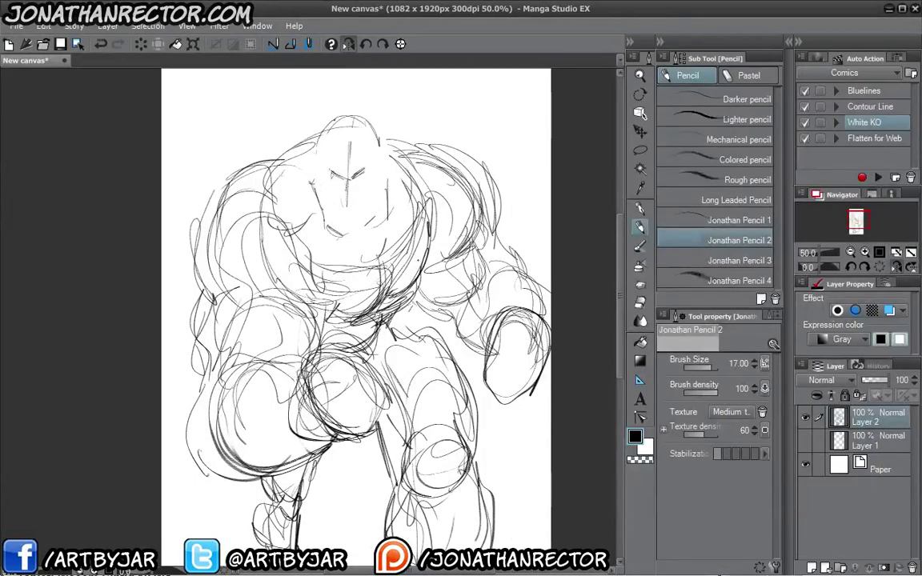
{"action": "left_click", "coordinate": [639, 297]}
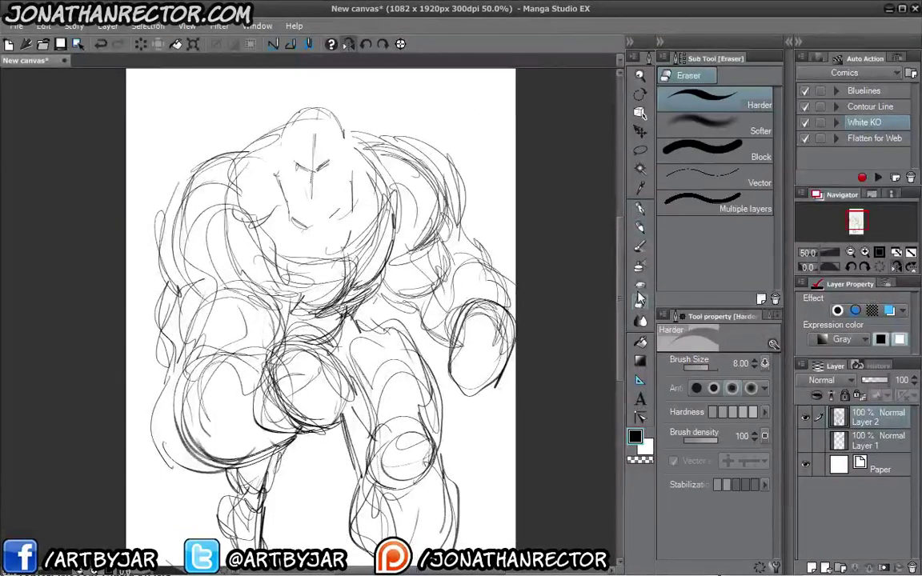
{"action": "left_click", "coordinate": [639, 227]}
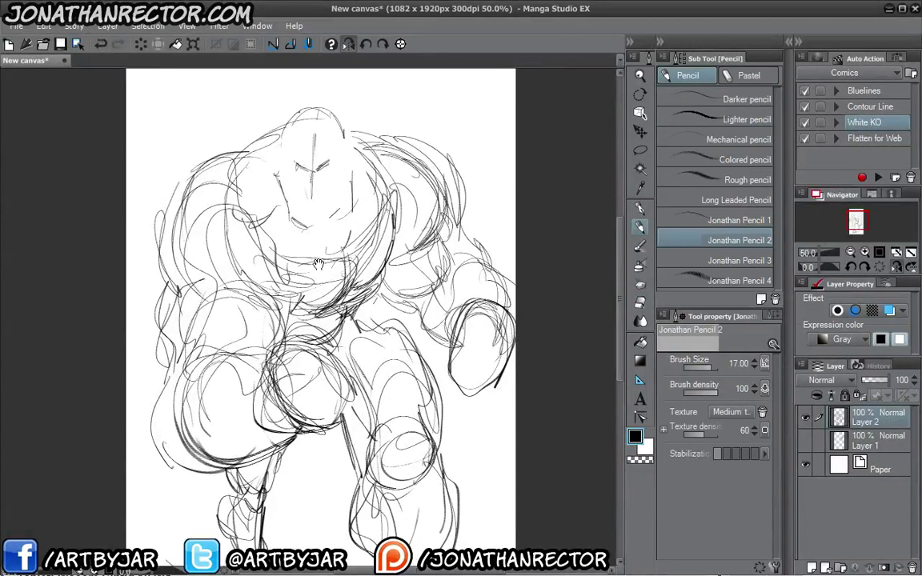
{"action": "key", "text": "Tab"}
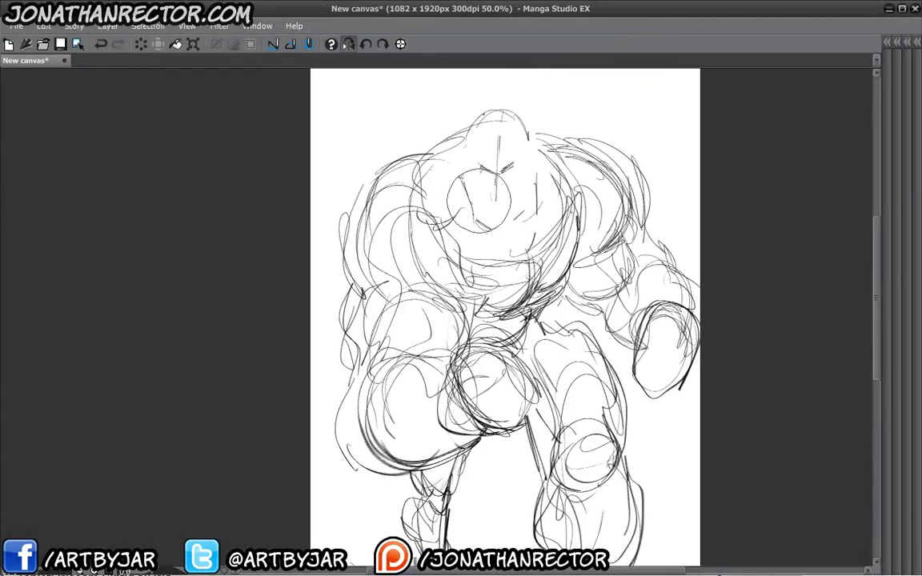
Erase the old head circle and face lines, then sketch new rounded shoulder and torso forms
{"action": "left_click_drag", "start_coordinate": [432, 128], "coordinate": [496, 240]}
{"action": "mouse_move", "coordinate": [376, 184]}
{"action": "left_mouse_down"}
{"action": "mouse_move", "coordinate": [504, 272]}
{"action": "mouse_move", "coordinate": [447, 240]}
{"action": "left_mouse_up"}
{"action": "left_click_drag", "start_coordinate": [404, 172], "coordinate": [322, 262]}
{"action": "left_click_drag", "start_coordinate": [304, 177], "coordinate": [391, 240]}
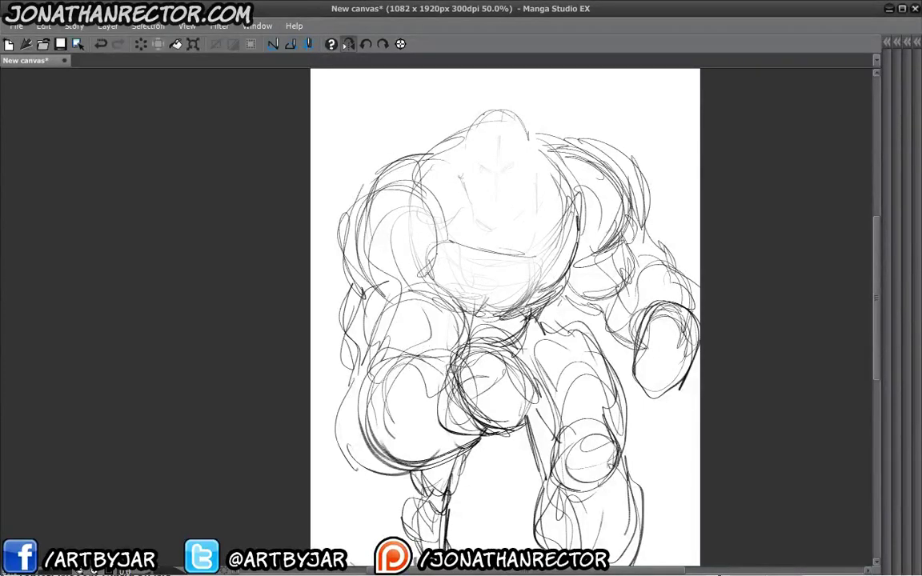
{"action": "left_click_drag", "start_coordinate": [336, 168], "coordinate": [308, 264]}
{"action": "left_click_drag", "start_coordinate": [400, 164], "coordinate": [496, 240]}
{"action": "left_click_drag", "start_coordinate": [578, 187], "coordinate": [570, 229]}
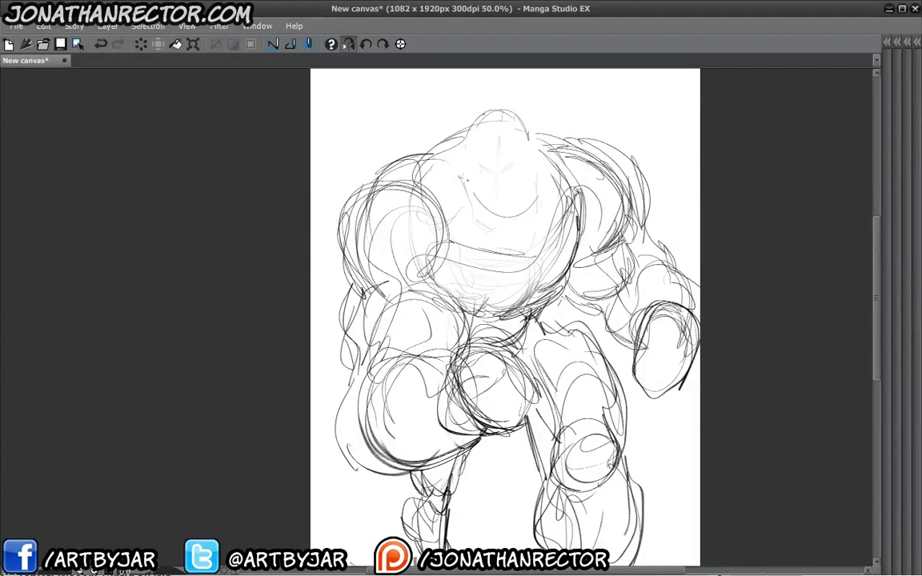
Draw a new, higher head oval and refine it with more strokes
{"action": "left_click_drag", "start_coordinate": [520, 137], "coordinate": [488, 216]}
{"action": "mouse_move", "coordinate": [512, 156]}
{"action": "left_mouse_down"}
{"action": "mouse_move", "coordinate": [500, 210]}
{"action": "mouse_move", "coordinate": [484, 224]}
{"action": "left_mouse_up"}
{"action": "left_click_drag", "start_coordinate": [516, 136], "coordinate": [492, 228]}
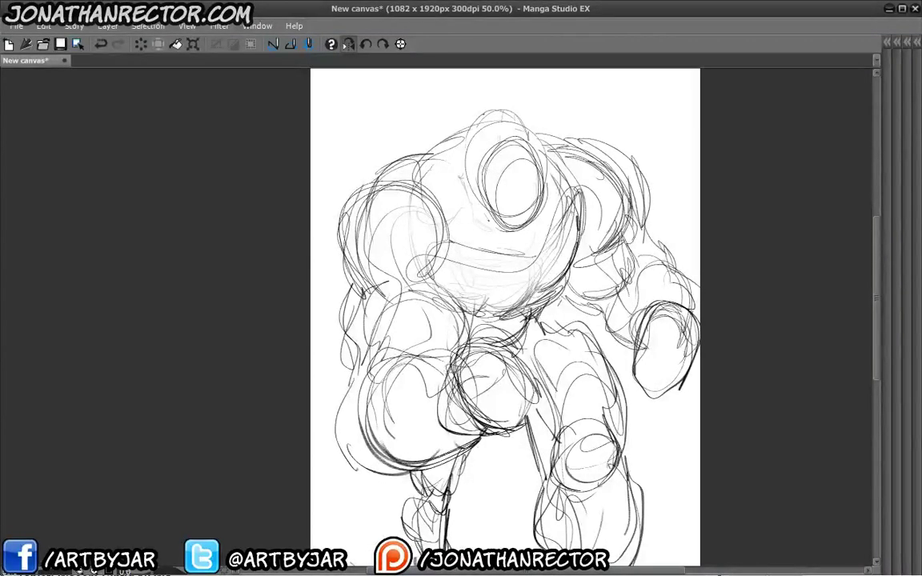
{"action": "left_click_drag", "start_coordinate": [485, 122], "coordinate": [428, 204]}
{"action": "left_click_drag", "start_coordinate": [488, 172], "coordinate": [478, 232]}
{"action": "mouse_move", "coordinate": [356, 483]}
{"action": "left_mouse_down"}
{"action": "mouse_move", "coordinate": [248, 420]}
{"action": "mouse_move", "coordinate": [250, 475]}
{"action": "left_mouse_up"}
Draw a centre line inside the head oval and add small strokes near the chest
{"action": "left_click_drag", "start_coordinate": [386, 185], "coordinate": [382, 223]}
{"action": "mouse_move", "coordinate": [344, 166]}
{"action": "left_mouse_down"}
{"action": "mouse_move", "coordinate": [330, 197]}
{"action": "mouse_move", "coordinate": [304, 192]}
{"action": "mouse_move", "coordinate": [314, 206]}
{"action": "mouse_move", "coordinate": [308, 120]}
{"action": "left_mouse_up"}
{"action": "mouse_move", "coordinate": [280, 152]}
{"action": "left_mouse_down"}
{"action": "mouse_move", "coordinate": [392, 112]}
{"action": "mouse_move", "coordinate": [370, 199]}
{"action": "left_mouse_up"}
{"action": "mouse_move", "coordinate": [358, 160]}
{"action": "left_mouse_down"}
{"action": "mouse_move", "coordinate": [389, 174]}
{"action": "mouse_move", "coordinate": [382, 169]}
{"action": "mouse_move", "coordinate": [369, 220]}
{"action": "left_mouse_up"}
{"action": "left_click_drag", "start_coordinate": [268, 365], "coordinate": [264, 288]}
{"action": "mouse_move", "coordinate": [267, 493]}
{"action": "left_mouse_down"}
{"action": "mouse_move", "coordinate": [279, 365]}
{"action": "mouse_move", "coordinate": [254, 282]}
{"action": "left_mouse_up"}
Sketch horizontal guides across the chest, legs and ground, plus two vertical guides
{"action": "key", "text": "ctrl+minus"}
{"action": "key", "text": "ctrl+minus"}
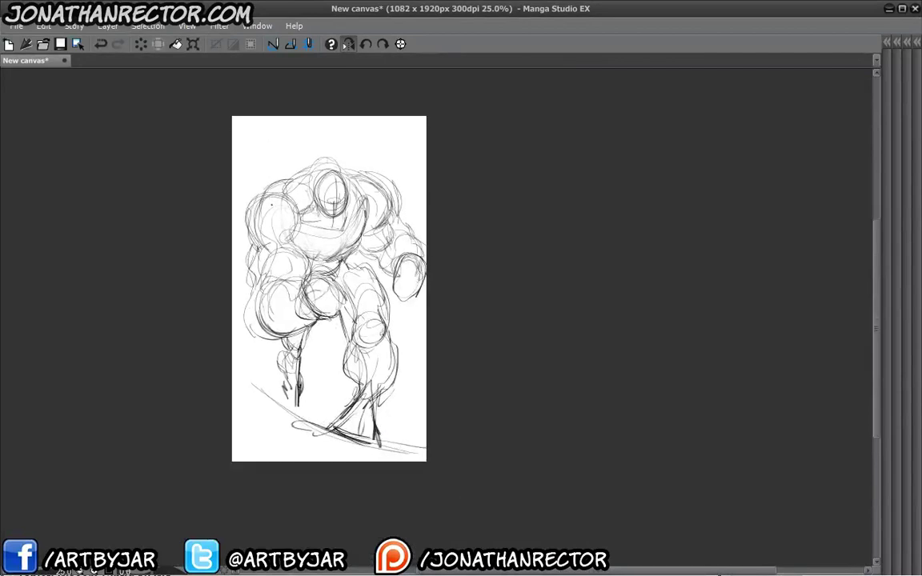
{"action": "left_click_drag", "start_coordinate": [335, 249], "coordinate": [385, 241]}
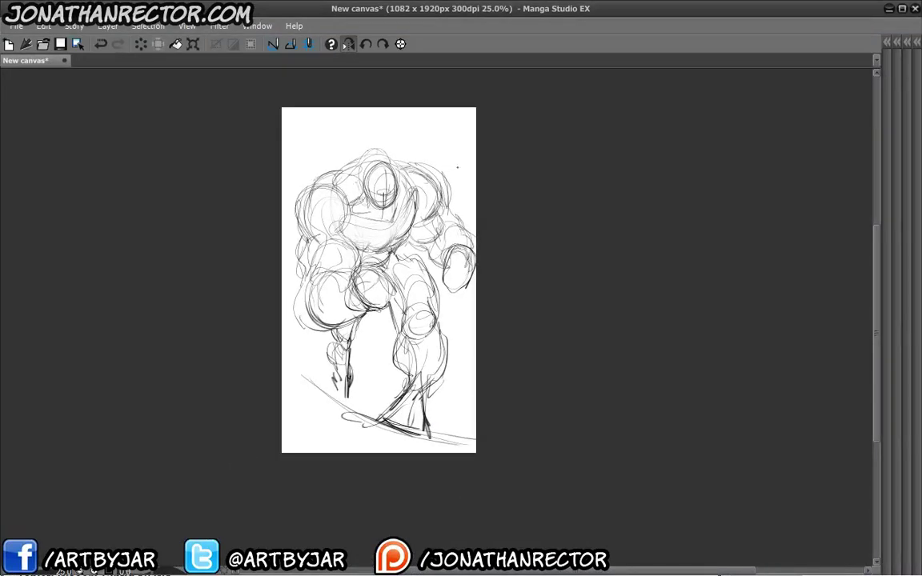
{"action": "left_click_drag", "start_coordinate": [285, 200], "coordinate": [448, 169]}
{"action": "left_click_drag", "start_coordinate": [284, 341], "coordinate": [437, 339]}
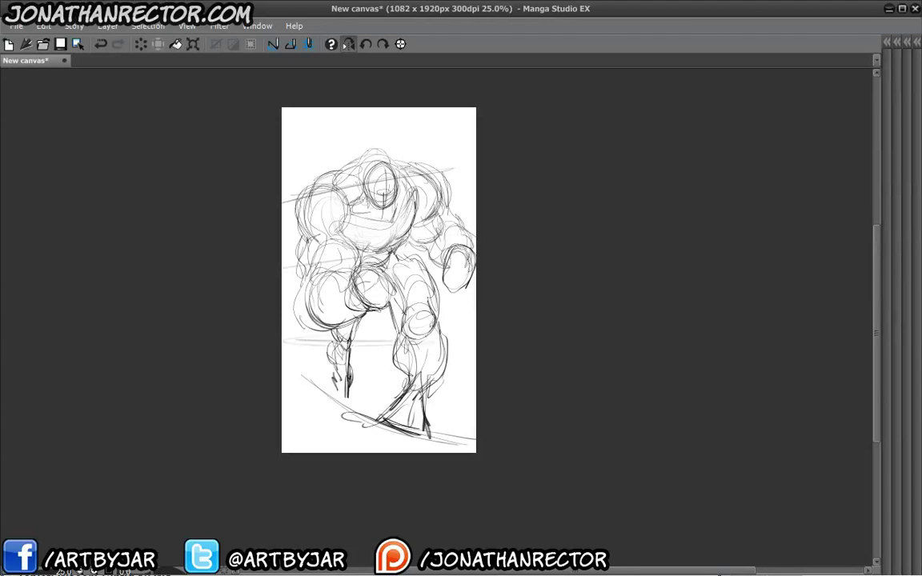
{"action": "left_click_drag", "start_coordinate": [286, 377], "coordinate": [416, 400]}
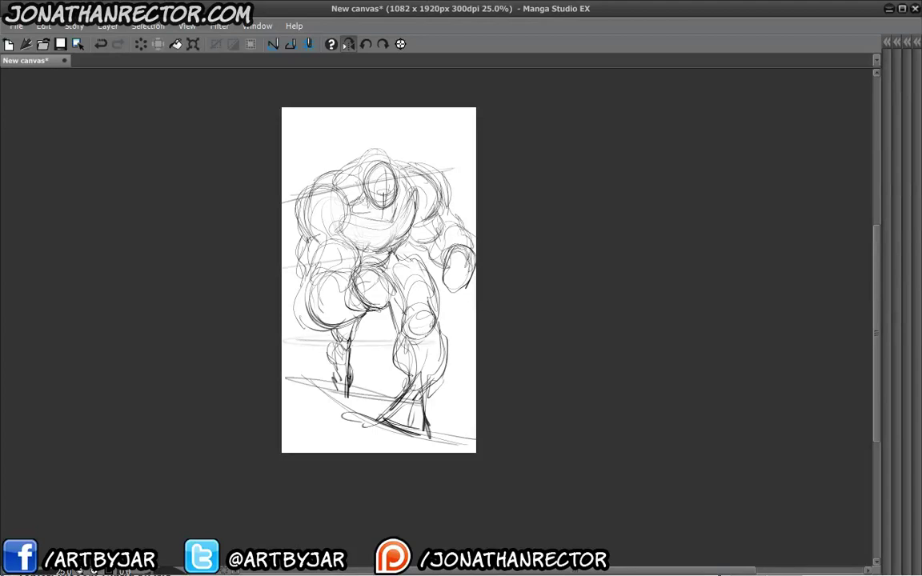
{"action": "left_click_drag", "start_coordinate": [314, 196], "coordinate": [317, 401]}
{"action": "left_click_drag", "start_coordinate": [392, 149], "coordinate": [393, 315]}
Free-transform the sketch layer with Ctrl+T, stretching it wider and shifting it left
{"action": "scroll", "coordinate": [459, 455], "scroll_direction": "up", "scroll_amount": 1}
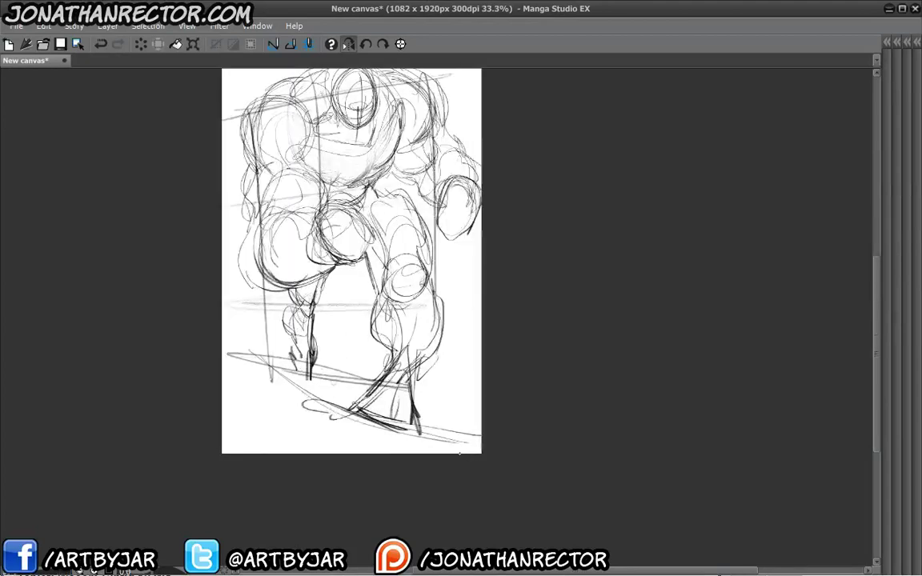
{"action": "scroll", "coordinate": [460, 454], "scroll_direction": "up", "scroll_amount": 1}
{"action": "left_click_drag", "start_coordinate": [267, 212], "coordinate": [323, 409]}
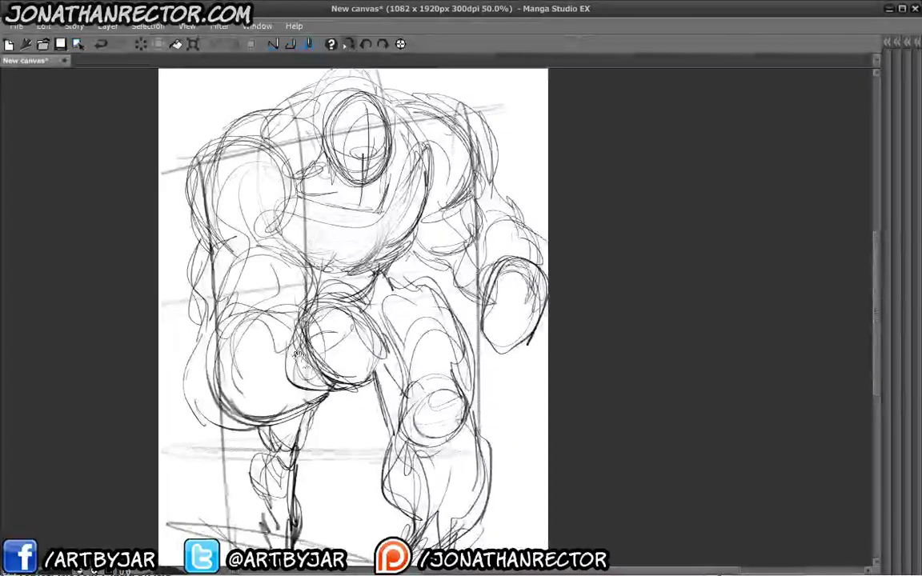
{"action": "key", "text": "ctrl+t"}
{"action": "left_click_drag", "start_coordinate": [548, 359], "coordinate": [708, 398]}
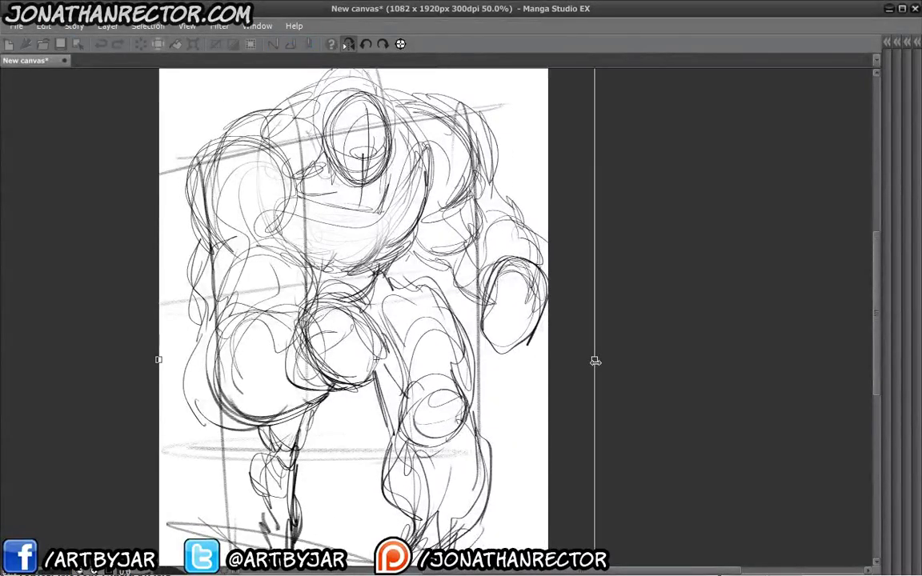
{"action": "mouse_move", "coordinate": [315, 435]}
{"action": "left_mouse_down"}
{"action": "mouse_move", "coordinate": [225, 438]}
{"action": "mouse_move", "coordinate": [232, 430]}
{"action": "mouse_move", "coordinate": [231, 444]}
{"action": "left_mouse_up"}
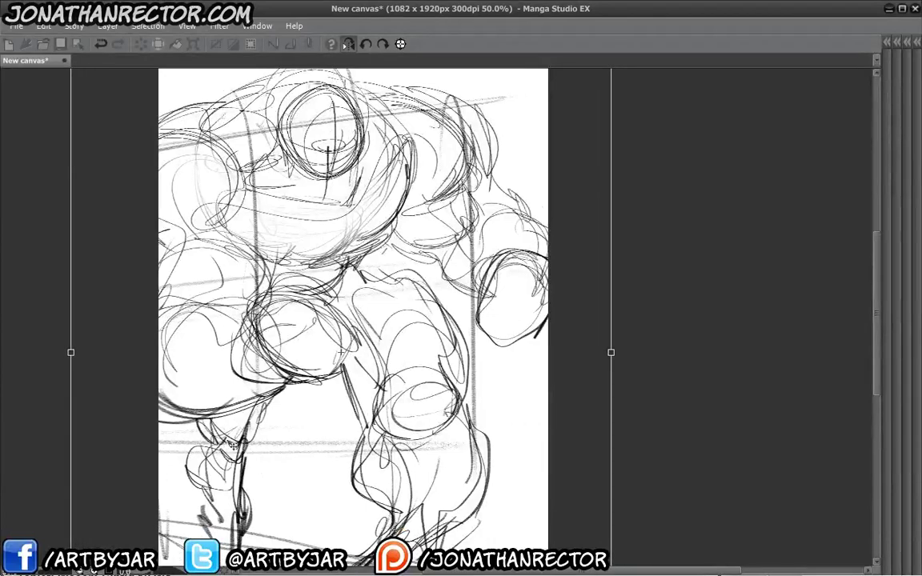
{"action": "scroll", "coordinate": [230, 445], "scroll_direction": "down", "scroll_amount": 5}
{"action": "scroll", "coordinate": [231, 445], "scroll_direction": "up", "scroll_amount": 6}
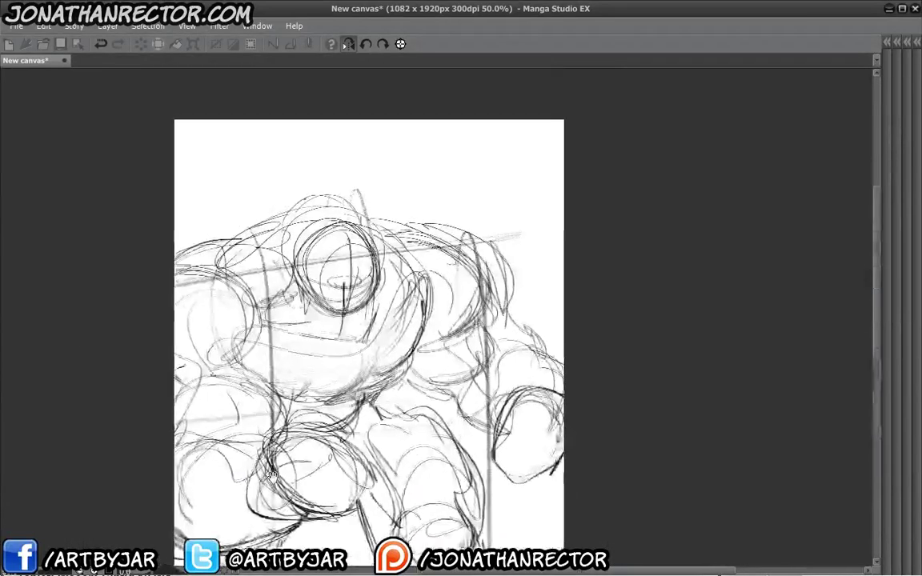
Commit the stretch transform and recentre the view on the head and shoulders
{"action": "key", "text": "Return"}
{"action": "mouse_move", "coordinate": [313, 371]}
{"action": "left_mouse_down"}
{"action": "mouse_move", "coordinate": [445, 378]}
{"action": "mouse_move", "coordinate": [407, 379]}
{"action": "left_mouse_up"}
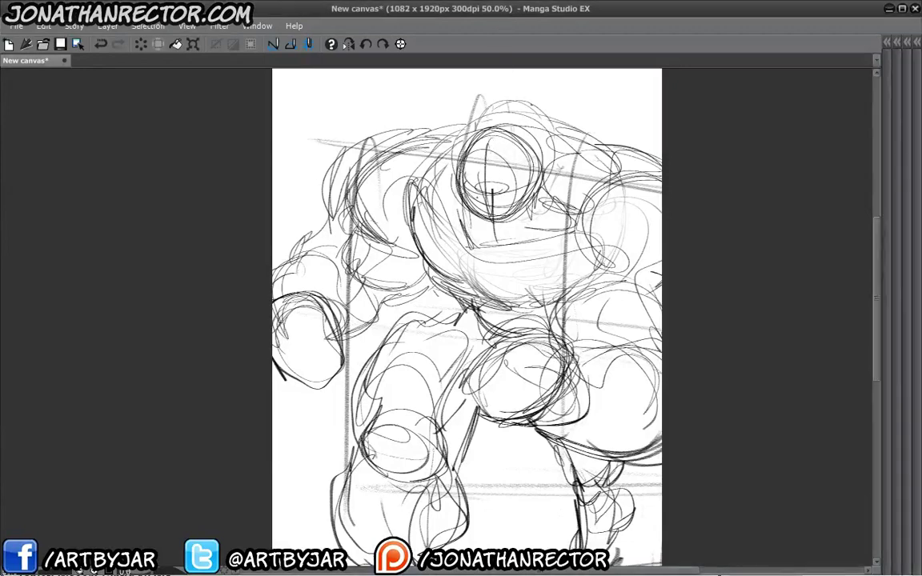
{"action": "left_click_drag", "start_coordinate": [467, 198], "coordinate": [459, 158]}
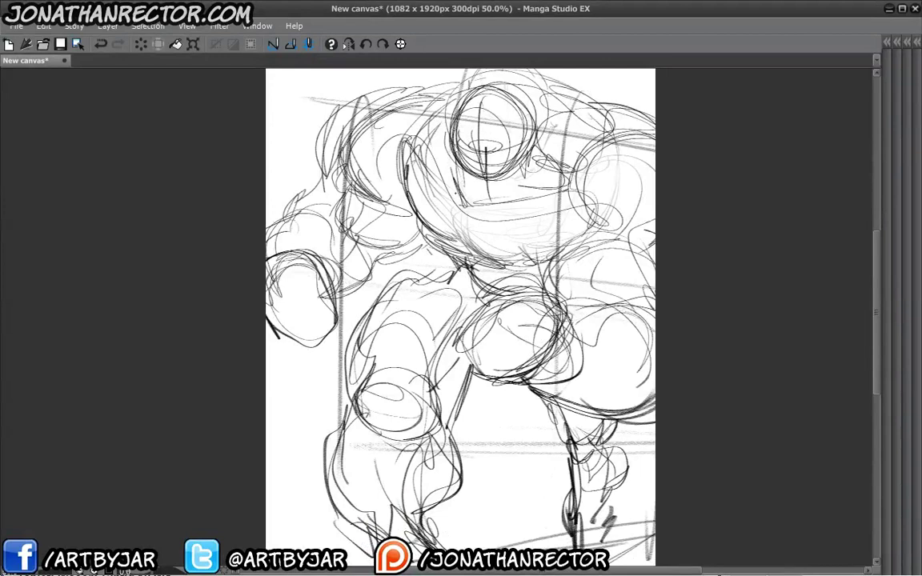
{"action": "left_click_drag", "start_coordinate": [460, 240], "coordinate": [465, 284]}
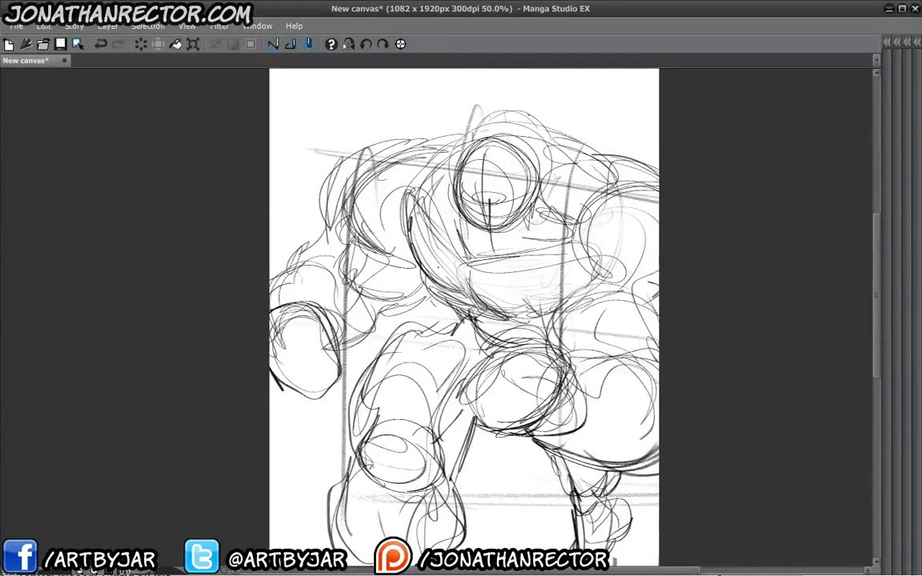
Darken the back, right shoulder and under-head chest lines with pencil strokes
{"action": "left_click_drag", "start_coordinate": [408, 179], "coordinate": [410, 228]}
{"action": "mouse_move", "coordinate": [415, 128]}
{"action": "left_mouse_down"}
{"action": "mouse_move", "coordinate": [375, 169]}
{"action": "mouse_move", "coordinate": [528, 116]}
{"action": "left_mouse_up"}
{"action": "left_click_drag", "start_coordinate": [468, 117], "coordinate": [551, 144]}
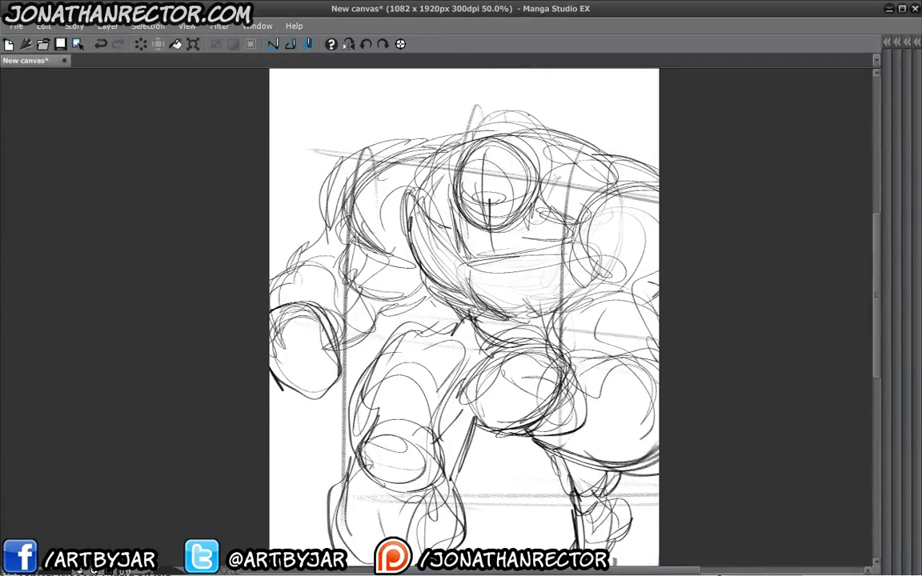
{"action": "left_click_drag", "start_coordinate": [608, 200], "coordinate": [580, 272]}
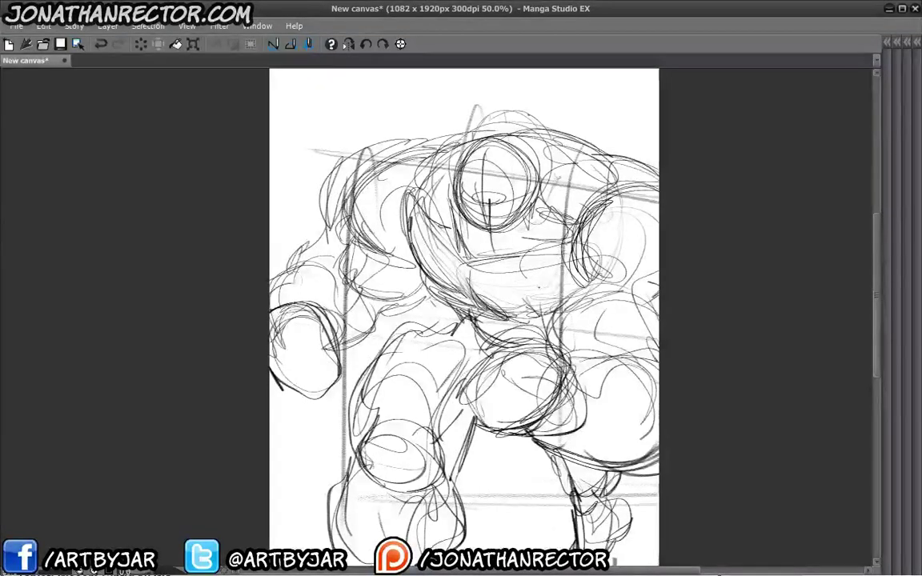
{"action": "left_click_drag", "start_coordinate": [501, 236], "coordinate": [468, 271]}
Fade the head, shoulder, leg and floor strokes with the soft eraser
{"action": "left_click_drag", "start_coordinate": [412, 237], "coordinate": [395, 202]}
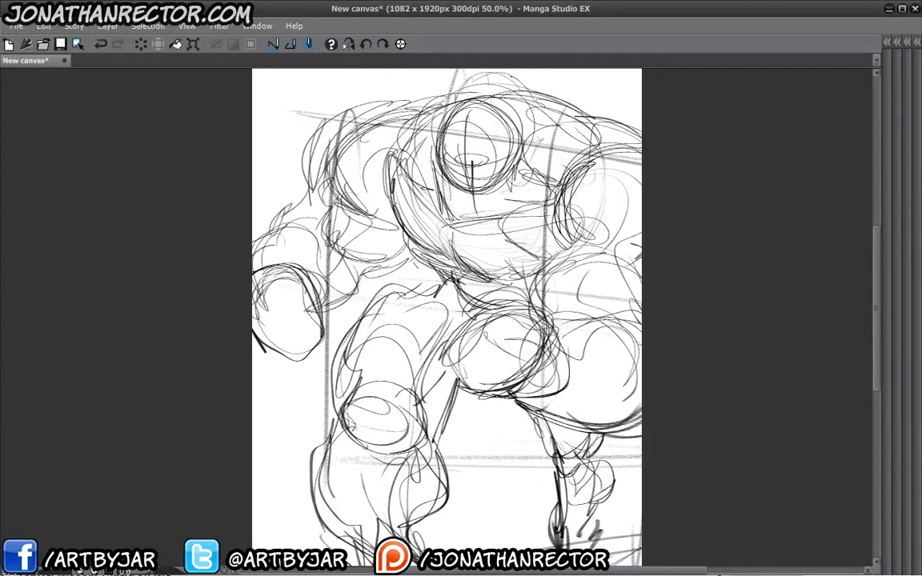
{"action": "mouse_move", "coordinate": [552, 128]}
{"action": "left_mouse_down"}
{"action": "mouse_move", "coordinate": [303, 127]}
{"action": "mouse_move", "coordinate": [333, 368]}
{"action": "mouse_move", "coordinate": [496, 320]}
{"action": "mouse_move", "coordinate": [538, 163]}
{"action": "left_mouse_up"}
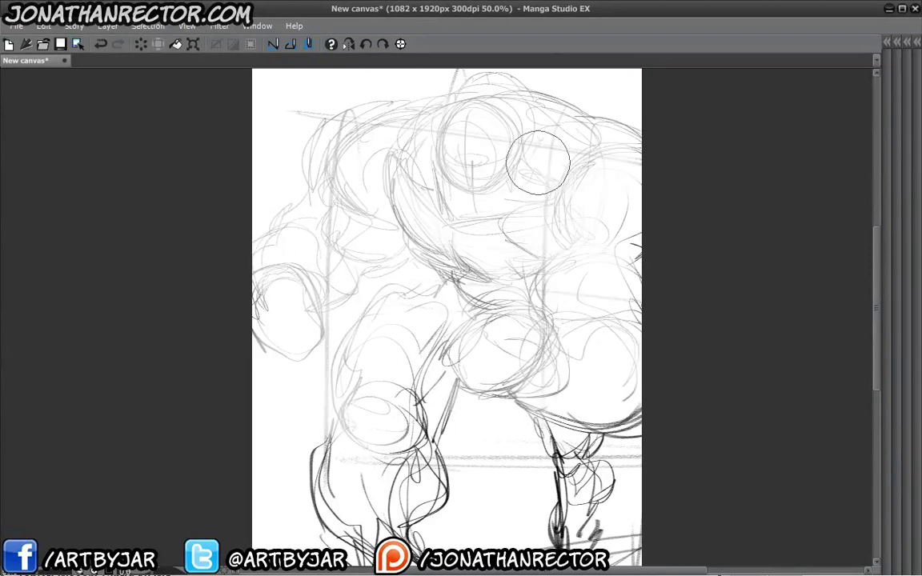
{"action": "left_click_drag", "start_coordinate": [481, 384], "coordinate": [443, 198]}
{"action": "mouse_move", "coordinate": [520, 320]}
{"action": "left_mouse_down"}
{"action": "mouse_move", "coordinate": [416, 201]}
{"action": "mouse_move", "coordinate": [462, 432]}
{"action": "mouse_move", "coordinate": [282, 369]}
{"action": "mouse_move", "coordinate": [512, 241]}
{"action": "mouse_move", "coordinate": [376, 296]}
{"action": "mouse_move", "coordinate": [324, 304]}
{"action": "left_mouse_up"}
Lighten the remaining leg and torso strokes with the soft eraser
{"action": "left_click_drag", "start_coordinate": [428, 192], "coordinate": [434, 232]}
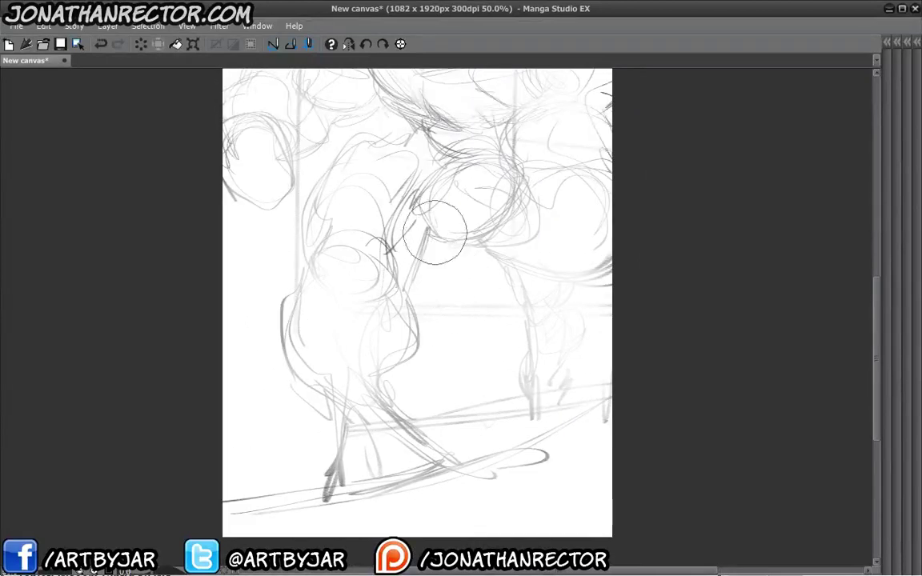
{"action": "mouse_move", "coordinate": [434, 175]}
{"action": "left_mouse_down"}
{"action": "mouse_move", "coordinate": [434, 196]}
{"action": "mouse_move", "coordinate": [483, 313]}
{"action": "left_mouse_up"}
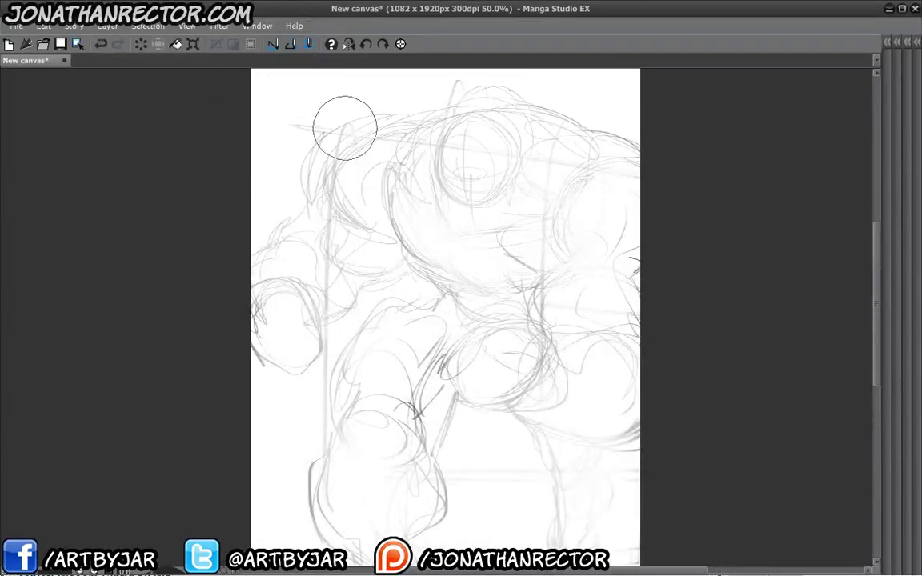
{"action": "left_click_drag", "start_coordinate": [525, 277], "coordinate": [320, 251]}
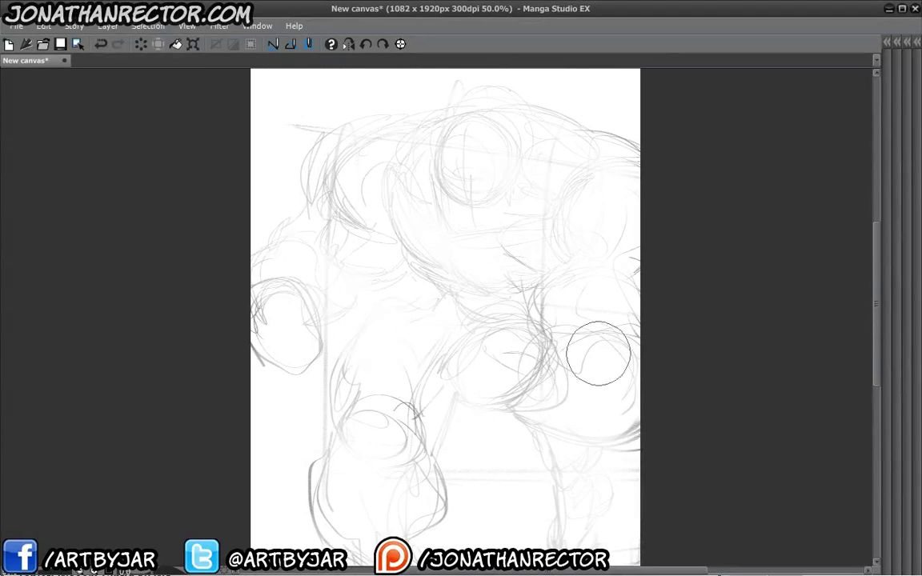
{"action": "left_click_drag", "start_coordinate": [598, 353], "coordinate": [488, 321]}
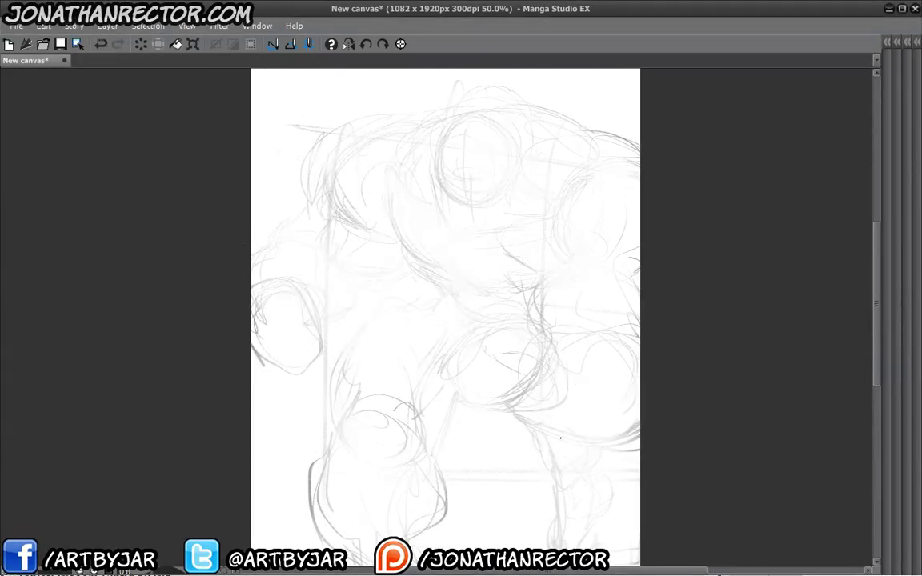
Zoom in and centre the enlarged view on the figure's head
{"action": "scroll", "coordinate": [560, 437], "scroll_direction": "up", "scroll_amount": 1}
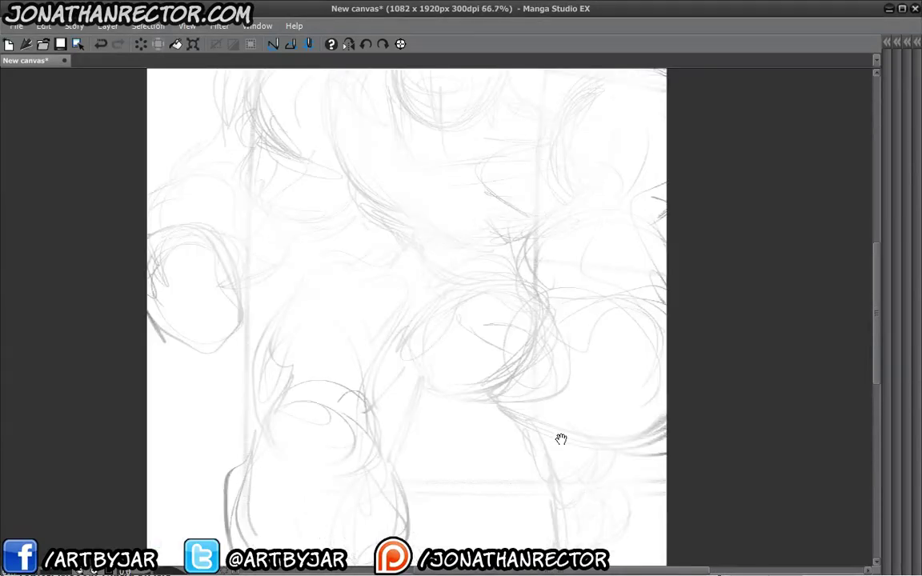
{"action": "left_click_drag", "start_coordinate": [465, 301], "coordinate": [447, 350]}
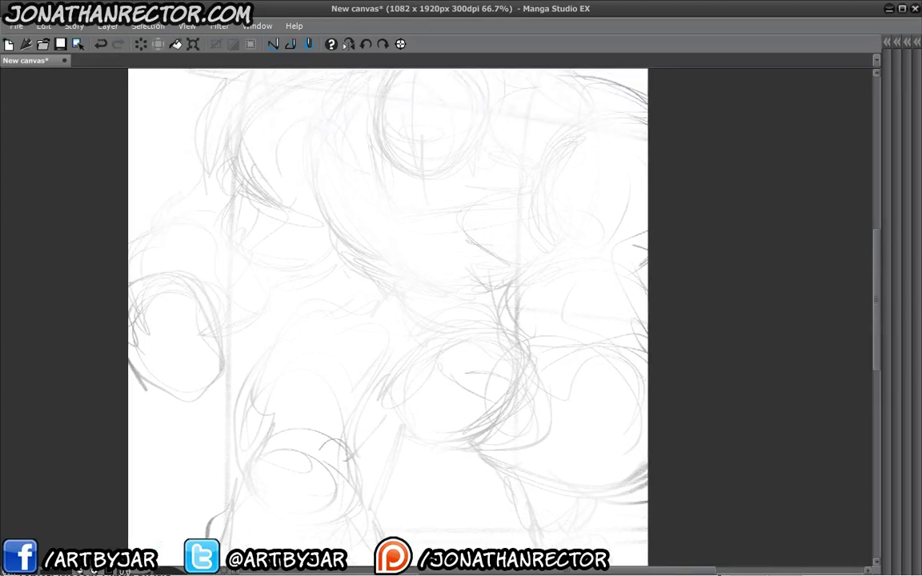
{"action": "left_click_drag", "start_coordinate": [443, 257], "coordinate": [439, 365]}
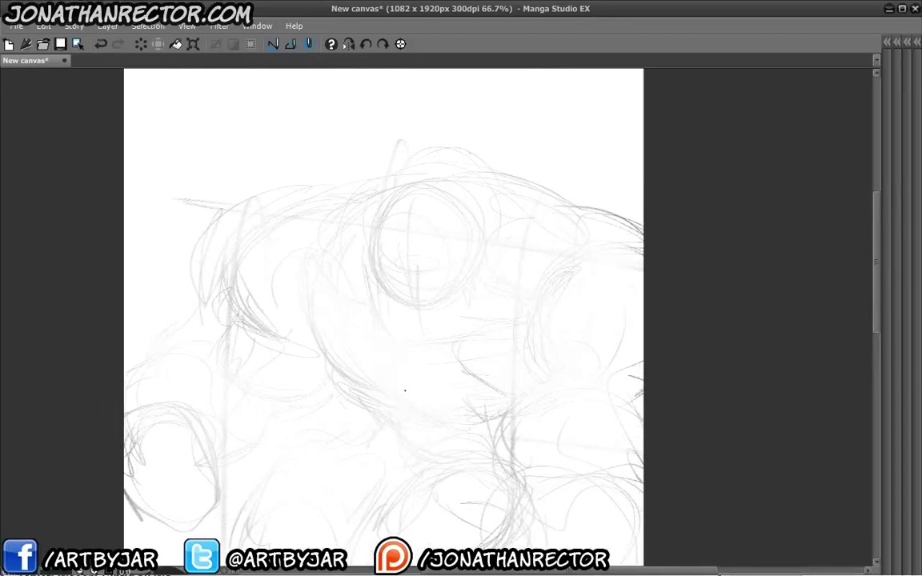
{"action": "scroll", "coordinate": [405, 391], "scroll_direction": "up", "scroll_amount": 1}
{"action": "left_click_drag", "start_coordinate": [385, 270], "coordinate": [401, 328]}
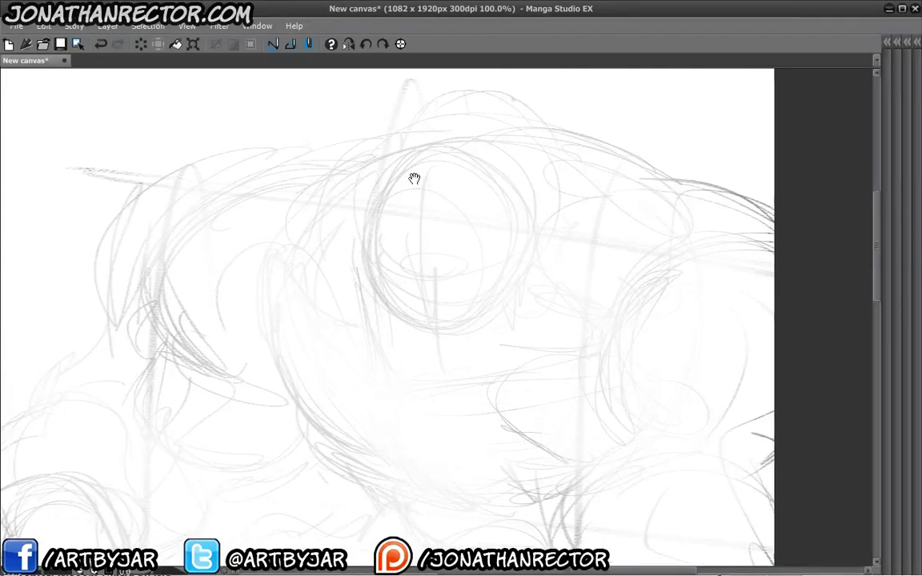
Trace the head oval and ink a vertical centre line through it
{"action": "left_click_drag", "start_coordinate": [419, 307], "coordinate": [422, 327]}
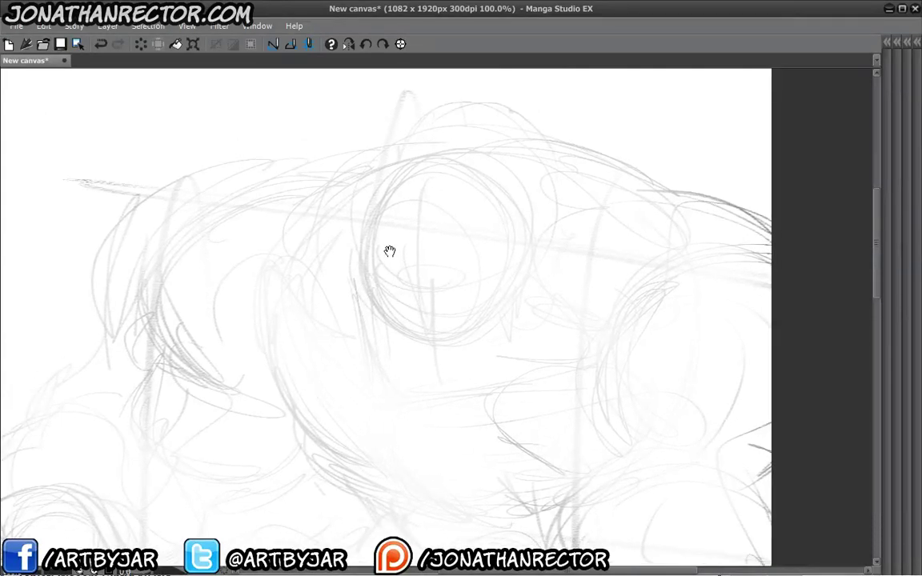
{"action": "left_click_drag", "start_coordinate": [389, 249], "coordinate": [383, 233]}
{"action": "mouse_move", "coordinate": [380, 172]}
{"action": "left_mouse_down"}
{"action": "mouse_move", "coordinate": [371, 282]}
{"action": "mouse_move", "coordinate": [380, 333]}
{"action": "mouse_move", "coordinate": [388, 353]}
{"action": "mouse_move", "coordinate": [451, 361]}
{"action": "left_mouse_up"}
{"action": "mouse_move", "coordinate": [366, 308]}
{"action": "left_mouse_down"}
{"action": "mouse_move", "coordinate": [484, 330]}
{"action": "mouse_move", "coordinate": [362, 208]}
{"action": "mouse_move", "coordinate": [392, 144]}
{"action": "mouse_move", "coordinate": [495, 324]}
{"action": "left_mouse_up"}
{"action": "left_click_drag", "start_coordinate": [384, 148], "coordinate": [501, 320]}
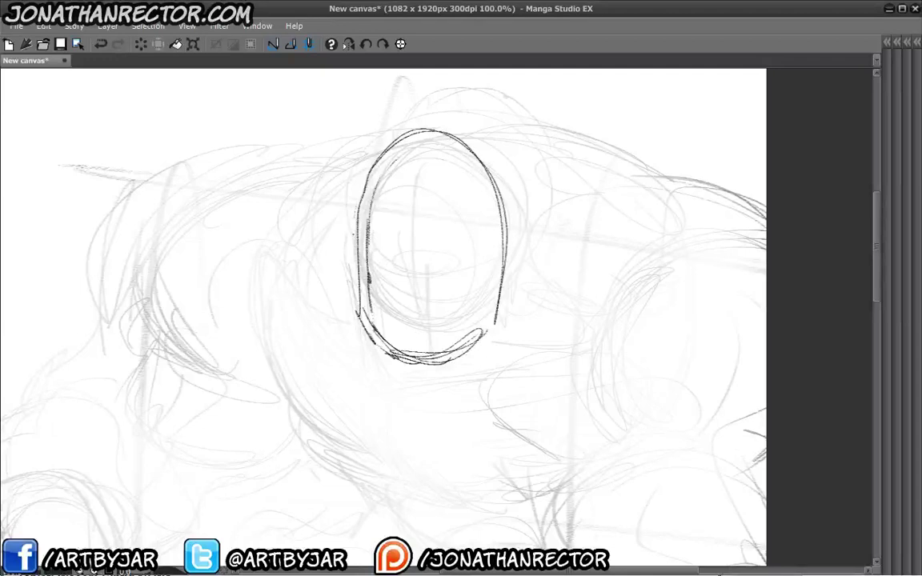
{"action": "left_click_drag", "start_coordinate": [410, 176], "coordinate": [410, 328]}
{"action": "left_click_drag", "start_coordinate": [414, 148], "coordinate": [413, 340]}
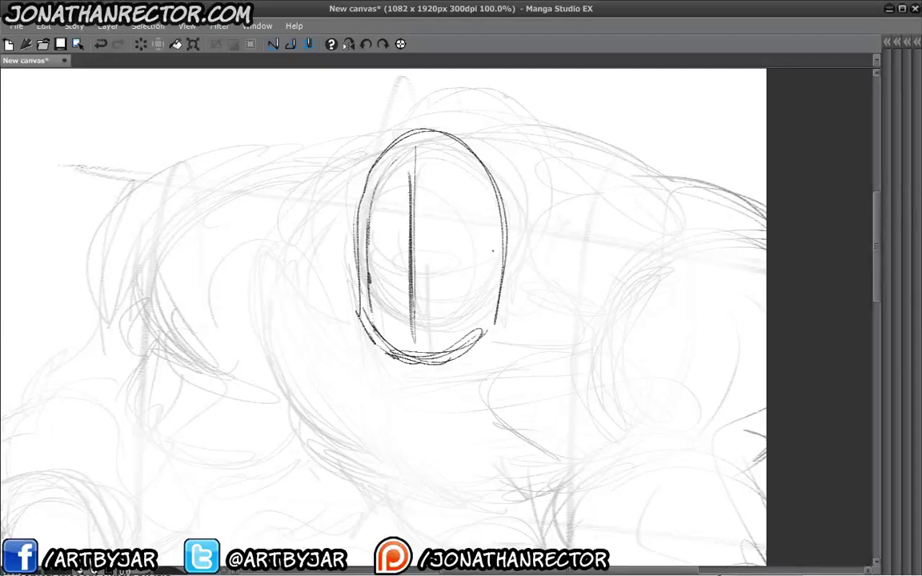
Ink the scowling brow line, small oval nose and strokes around the eyes
{"action": "mouse_move", "coordinate": [493, 250]}
{"action": "left_mouse_down"}
{"action": "mouse_move", "coordinate": [416, 275]}
{"action": "mouse_move", "coordinate": [366, 242]}
{"action": "left_mouse_up"}
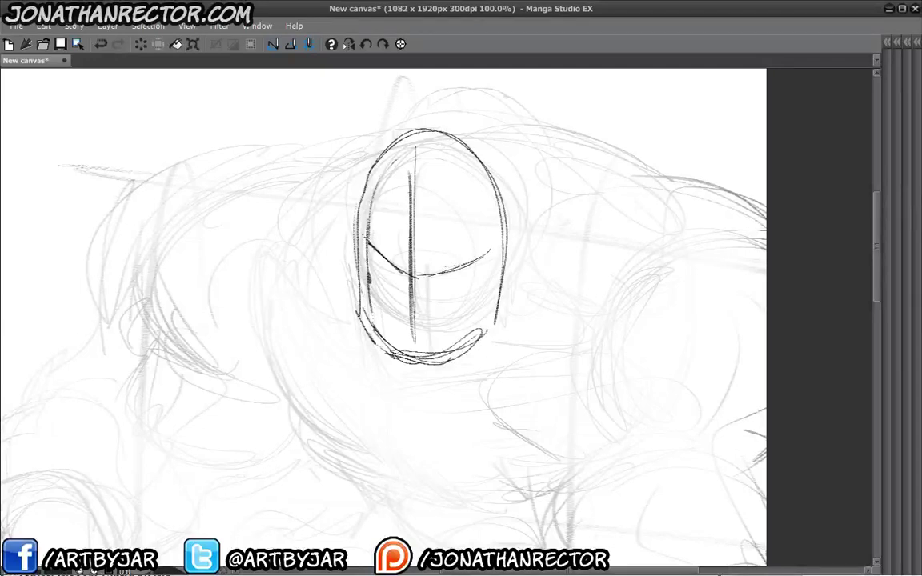
{"action": "mouse_move", "coordinate": [410, 278]}
{"action": "left_mouse_down"}
{"action": "mouse_move", "coordinate": [409, 305]}
{"action": "mouse_move", "coordinate": [362, 315]}
{"action": "mouse_move", "coordinate": [450, 243]}
{"action": "left_mouse_up"}
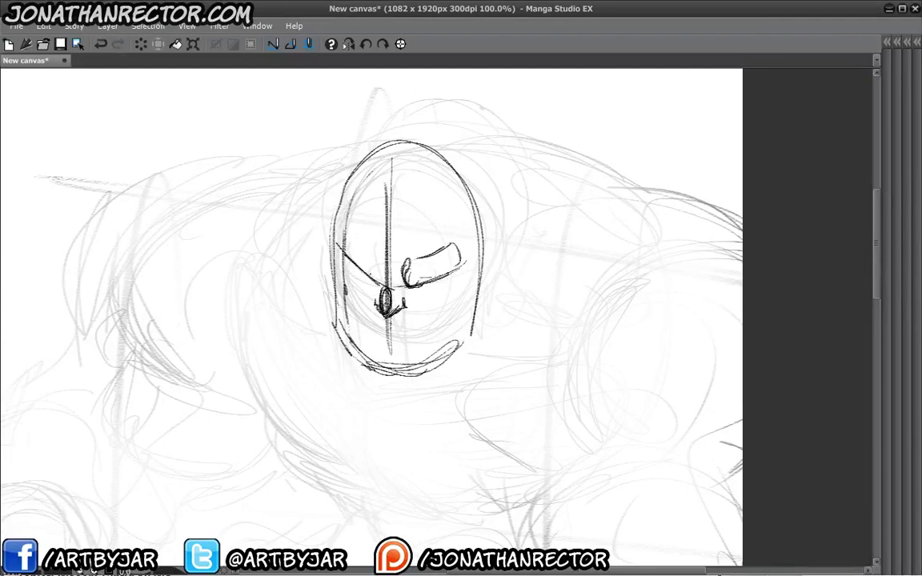
{"action": "left_click_drag", "start_coordinate": [342, 238], "coordinate": [375, 280]}
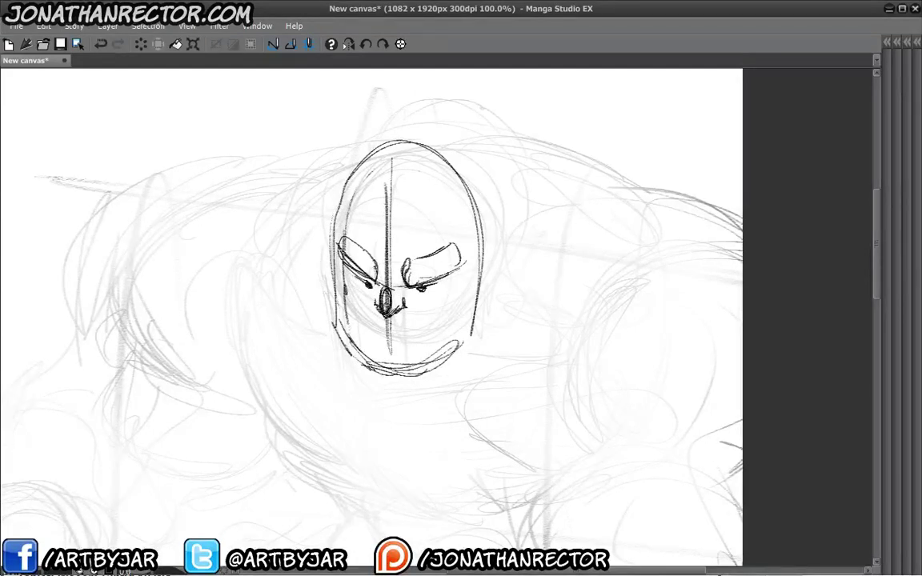
{"action": "left_click_drag", "start_coordinate": [350, 259], "coordinate": [369, 279]}
{"action": "left_click_drag", "start_coordinate": [393, 338], "coordinate": [389, 320]}
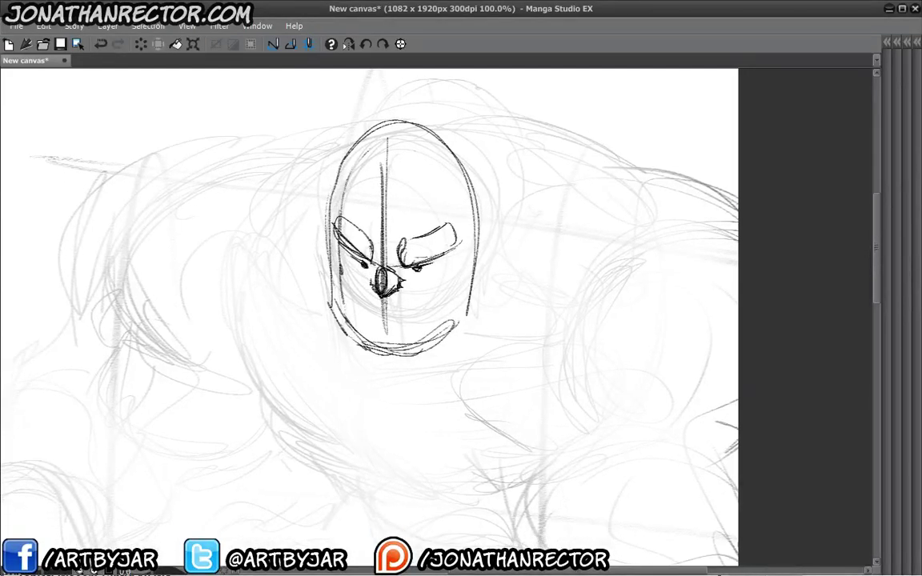
{"action": "left_click_drag", "start_coordinate": [344, 269], "coordinate": [352, 294]}
Ink the bulging cheeks and mouth on the lower face
{"action": "left_click_drag", "start_coordinate": [390, 320], "coordinate": [286, 274]}
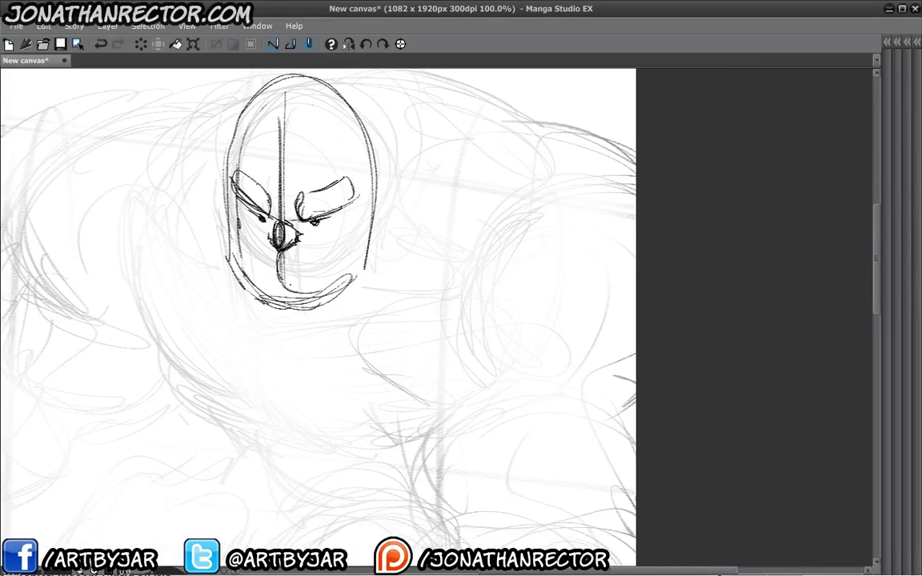
{"action": "left_click_drag", "start_coordinate": [256, 225], "coordinate": [307, 213]}
{"action": "mouse_move", "coordinate": [228, 225]}
{"action": "left_mouse_down"}
{"action": "mouse_move", "coordinate": [318, 208]}
{"action": "mouse_move", "coordinate": [328, 255]}
{"action": "mouse_move", "coordinate": [272, 261]}
{"action": "mouse_move", "coordinate": [284, 264]}
{"action": "mouse_move", "coordinate": [229, 238]}
{"action": "mouse_move", "coordinate": [227, 265]}
{"action": "mouse_move", "coordinate": [248, 281]}
{"action": "mouse_move", "coordinate": [228, 256]}
{"action": "left_mouse_up"}
Mirror the canvas view and darken the lower jaw and chin outline
{"action": "left_click", "coordinate": [349, 44]}
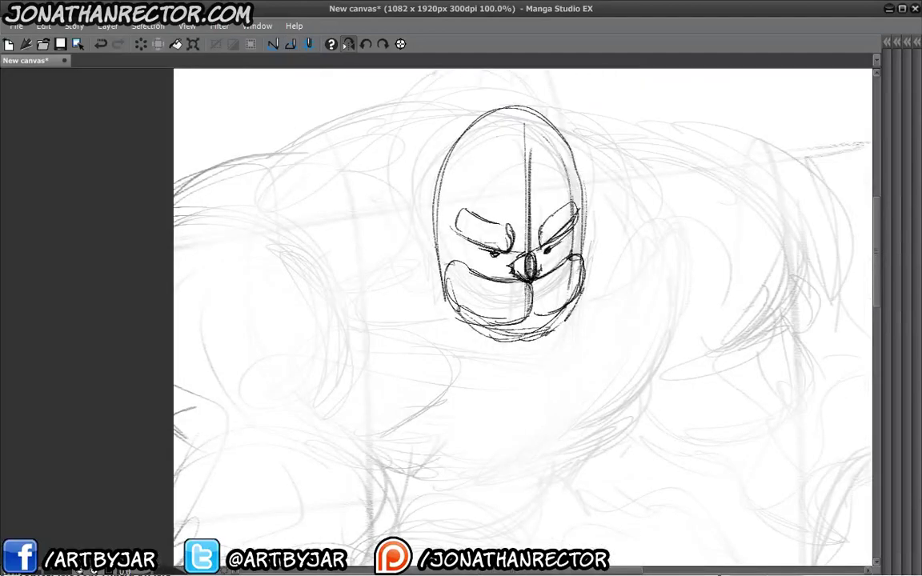
{"action": "left_click_drag", "start_coordinate": [582, 269], "coordinate": [560, 332]}
{"action": "left_click_drag", "start_coordinate": [576, 289], "coordinate": [520, 345]}
{"action": "left_click_drag", "start_coordinate": [560, 320], "coordinate": [516, 346]}
{"action": "left_click_drag", "start_coordinate": [444, 308], "coordinate": [553, 344]}
{"action": "mouse_move", "coordinate": [472, 311]}
{"action": "left_mouse_down"}
{"action": "mouse_move", "coordinate": [439, 296]}
{"action": "mouse_move", "coordinate": [442, 304]}
{"action": "left_mouse_up"}
Sketch an ear on the side of the head and ink its upper outline
{"action": "mouse_move", "coordinate": [426, 202]}
{"action": "left_mouse_down"}
{"action": "mouse_move", "coordinate": [431, 244]}
{"action": "mouse_move", "coordinate": [407, 254]}
{"action": "mouse_move", "coordinate": [399, 282]}
{"action": "left_mouse_up"}
{"action": "mouse_move", "coordinate": [396, 210]}
{"action": "left_mouse_down"}
{"action": "mouse_move", "coordinate": [397, 234]}
{"action": "mouse_move", "coordinate": [448, 144]}
{"action": "mouse_move", "coordinate": [490, 208]}
{"action": "left_mouse_up"}
{"action": "left_click_drag", "start_coordinate": [401, 192], "coordinate": [480, 142]}
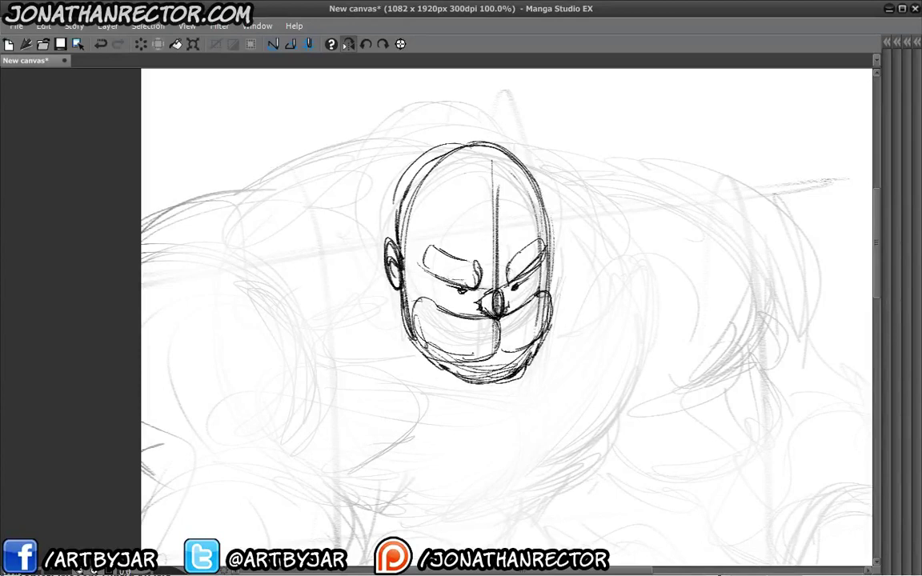
{"action": "left_click_drag", "start_coordinate": [449, 228], "coordinate": [452, 233]}
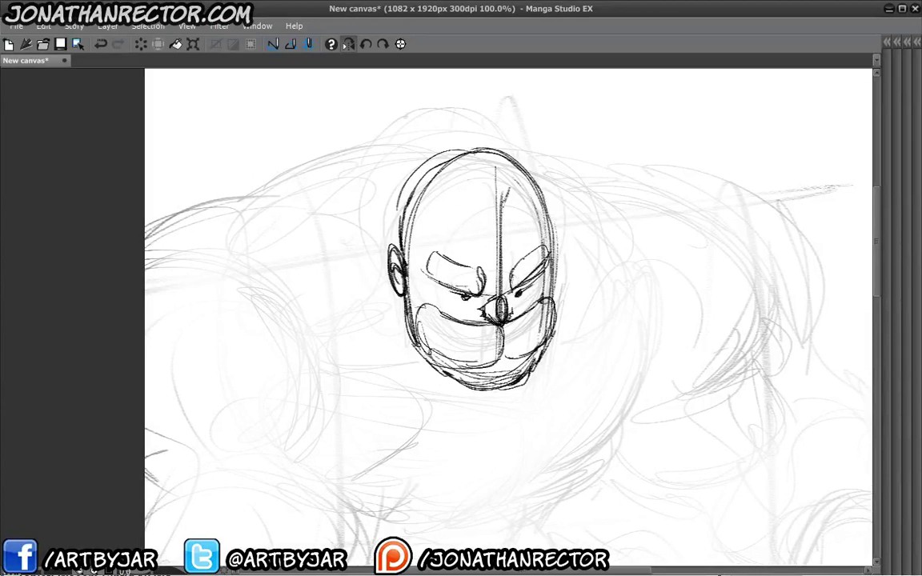
{"action": "left_click_drag", "start_coordinate": [510, 189], "coordinate": [503, 209]}
Add a hairline arc and spiky hair strokes at the crown, then zoom out
{"action": "left_click_drag", "start_coordinate": [428, 198], "coordinate": [481, 196]}
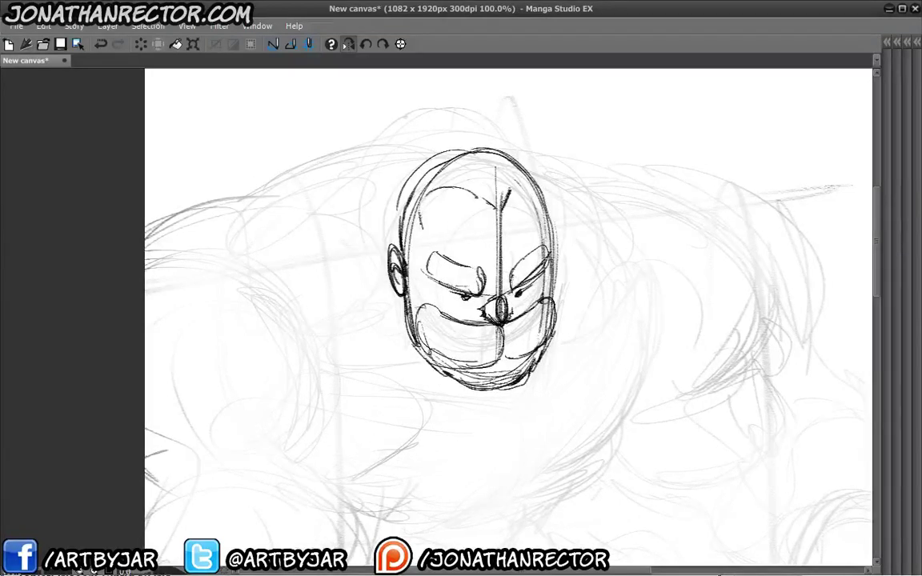
{"action": "left_click_drag", "start_coordinate": [420, 204], "coordinate": [406, 270]}
{"action": "mouse_move", "coordinate": [505, 159]}
{"action": "left_mouse_down"}
{"action": "mouse_move", "coordinate": [502, 193]}
{"action": "mouse_move", "coordinate": [409, 187]}
{"action": "mouse_move", "coordinate": [405, 240]}
{"action": "left_mouse_up"}
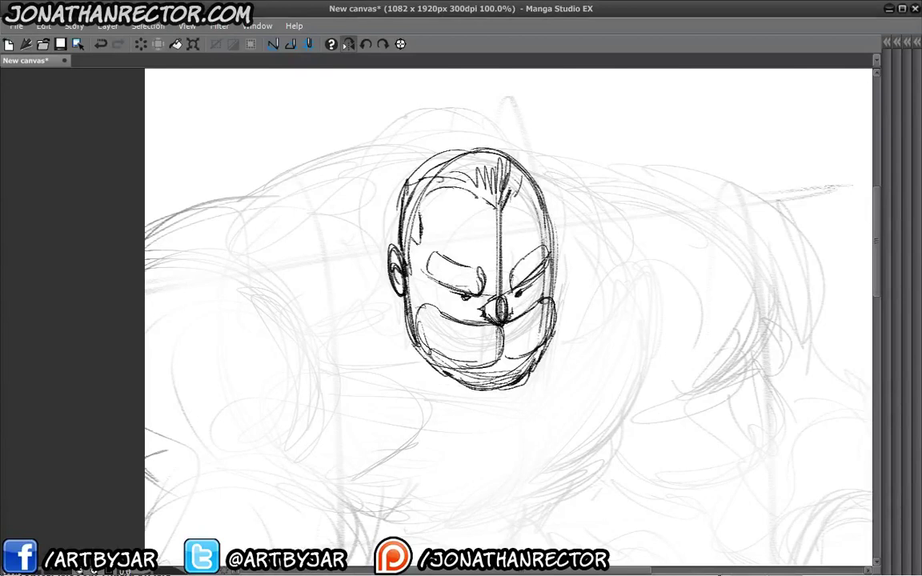
{"action": "mouse_move", "coordinate": [410, 178]}
{"action": "left_mouse_down"}
{"action": "mouse_move", "coordinate": [530, 160]}
{"action": "mouse_move", "coordinate": [403, 200]}
{"action": "left_mouse_up"}
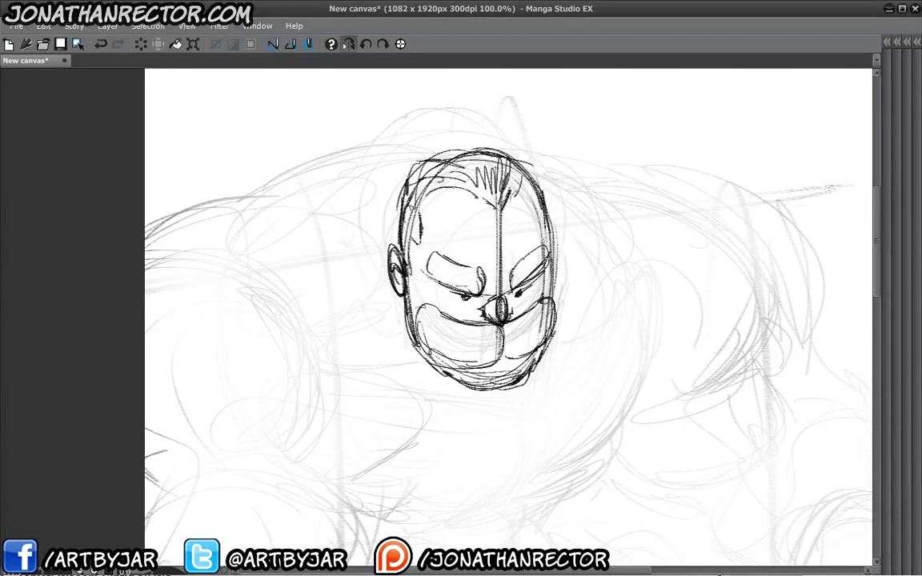
{"action": "mouse_move", "coordinate": [414, 160]}
{"action": "left_mouse_down"}
{"action": "mouse_move", "coordinate": [405, 210]}
{"action": "mouse_move", "coordinate": [408, 192]}
{"action": "left_mouse_up"}
{"action": "mouse_move", "coordinate": [406, 264]}
{"action": "left_mouse_down"}
{"action": "mouse_move", "coordinate": [405, 320]}
{"action": "mouse_move", "coordinate": [416, 356]}
{"action": "mouse_move", "coordinate": [448, 386]}
{"action": "mouse_move", "coordinate": [485, 376]}
{"action": "left_mouse_up"}
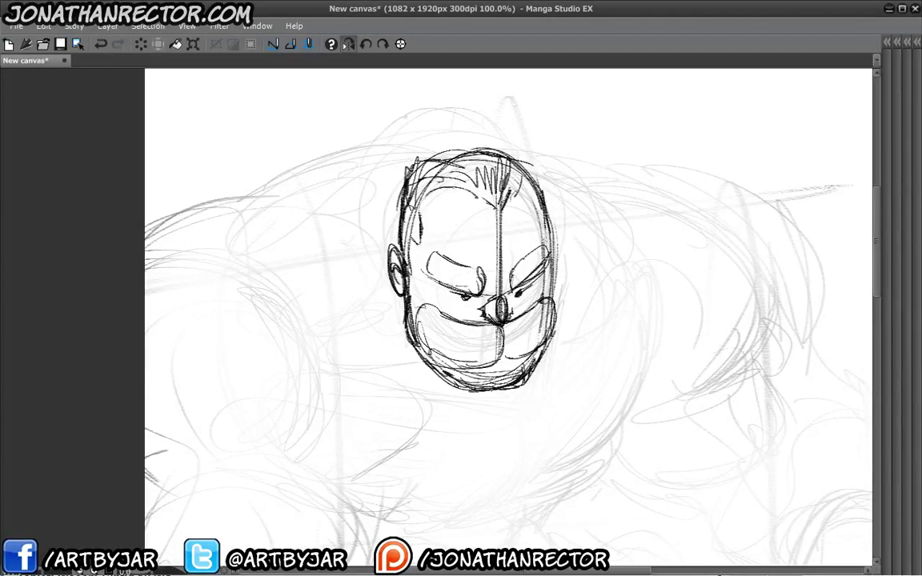
{"action": "scroll", "coordinate": [383, 267], "scroll_direction": "down", "scroll_amount": 1}
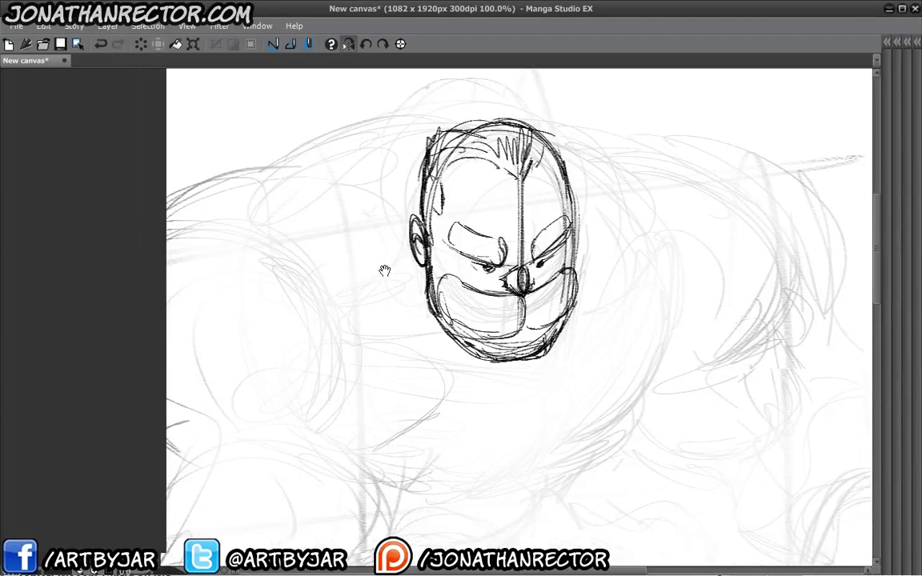
{"action": "scroll", "coordinate": [56, 401], "scroll_direction": "down", "scroll_amount": 1}
Ink the fist's outline below the head with a knuckle arc and lower curve
{"action": "mouse_move", "coordinate": [56, 400]}
{"action": "left_mouse_down"}
{"action": "mouse_move", "coordinate": [259, 249]}
{"action": "mouse_move", "coordinate": [304, 319]}
{"action": "mouse_move", "coordinate": [385, 303]}
{"action": "left_mouse_up"}
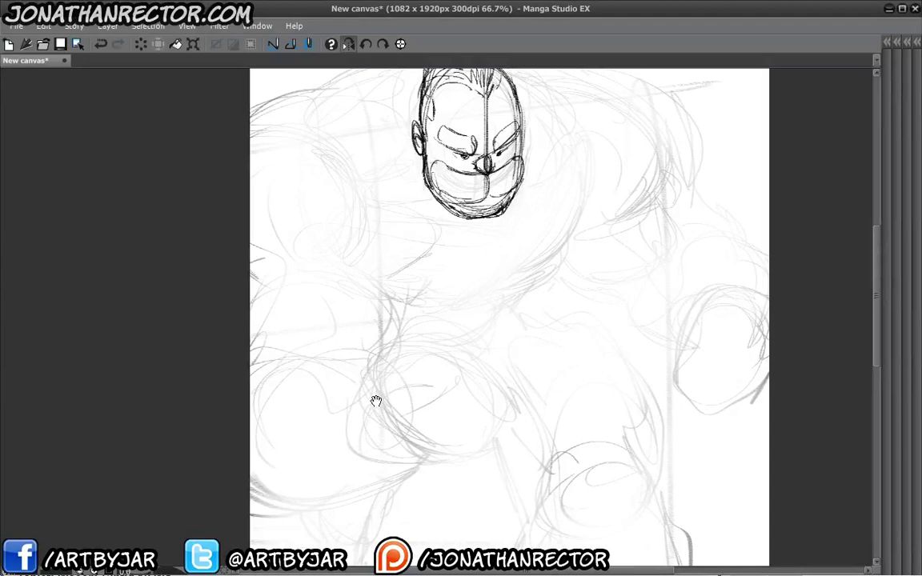
{"action": "left_click_drag", "start_coordinate": [376, 401], "coordinate": [381, 361]}
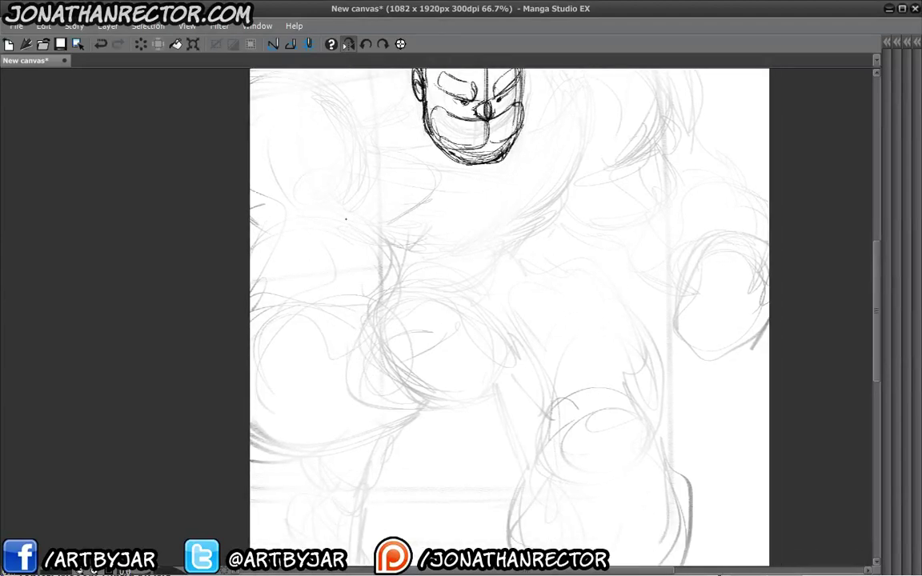
{"action": "left_click_drag", "start_coordinate": [345, 219], "coordinate": [381, 198]}
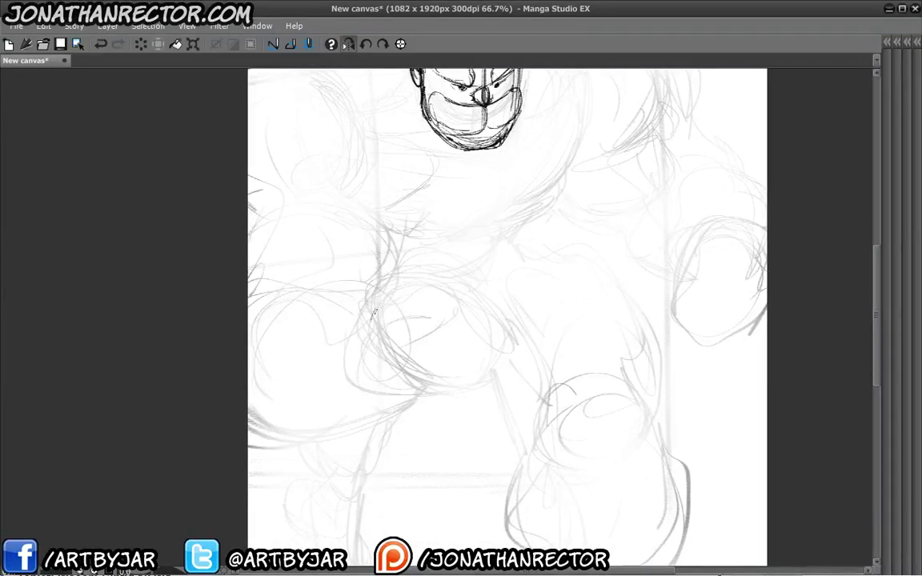
{"action": "left_click_drag", "start_coordinate": [371, 308], "coordinate": [418, 342]}
{"action": "left_click_drag", "start_coordinate": [413, 297], "coordinate": [444, 331]}
{"action": "mouse_move", "coordinate": [451, 271]}
{"action": "left_mouse_down"}
{"action": "mouse_move", "coordinate": [447, 321]}
{"action": "mouse_move", "coordinate": [461, 282]}
{"action": "left_mouse_up"}
{"action": "left_click_drag", "start_coordinate": [374, 325], "coordinate": [419, 293]}
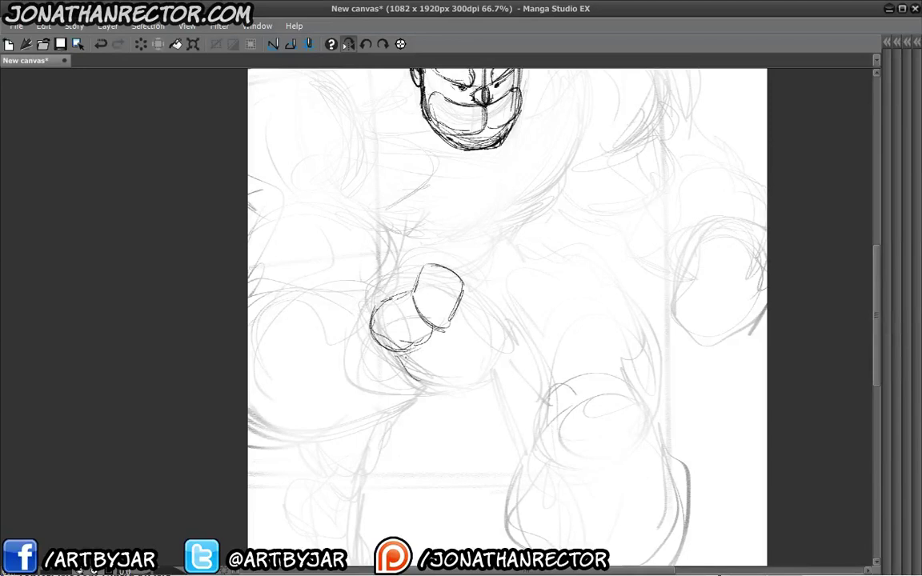
{"action": "left_click_drag", "start_coordinate": [404, 348], "coordinate": [463, 344]}
Add finger segments, inner knuckle lines and the fist's outer and top contours
{"action": "left_click_drag", "start_coordinate": [463, 295], "coordinate": [477, 350]}
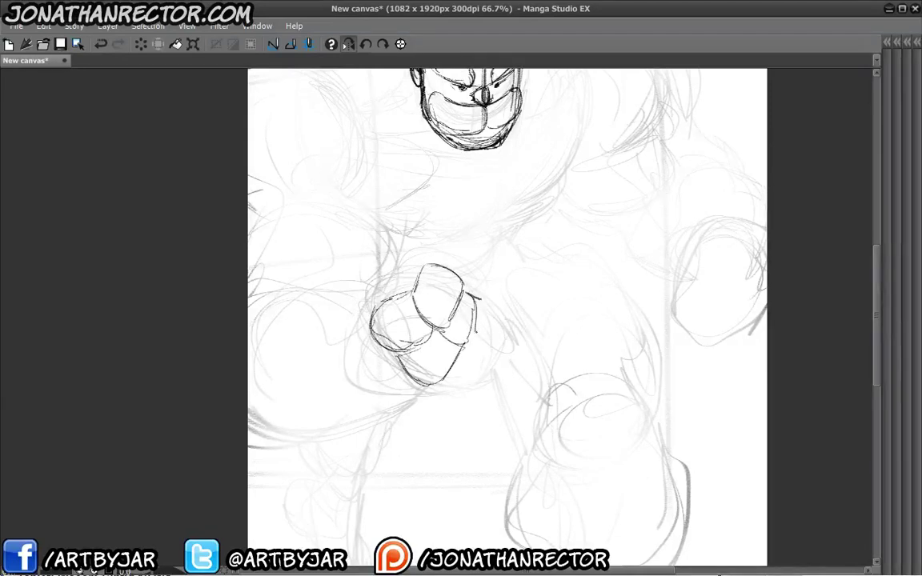
{"action": "left_click_drag", "start_coordinate": [479, 304], "coordinate": [474, 376]}
{"action": "mouse_move", "coordinate": [391, 351]}
{"action": "left_mouse_down"}
{"action": "mouse_move", "coordinate": [445, 307]}
{"action": "mouse_move", "coordinate": [368, 321]}
{"action": "mouse_move", "coordinate": [424, 400]}
{"action": "left_mouse_up"}
{"action": "mouse_move", "coordinate": [373, 309]}
{"action": "left_mouse_down"}
{"action": "mouse_move", "coordinate": [400, 396]}
{"action": "mouse_move", "coordinate": [351, 364]}
{"action": "mouse_move", "coordinate": [360, 384]}
{"action": "mouse_move", "coordinate": [432, 398]}
{"action": "left_mouse_up"}
{"action": "mouse_move", "coordinate": [379, 282]}
{"action": "left_mouse_down"}
{"action": "mouse_move", "coordinate": [379, 262]}
{"action": "mouse_move", "coordinate": [393, 251]}
{"action": "mouse_move", "coordinate": [442, 249]}
{"action": "mouse_move", "coordinate": [463, 276]}
{"action": "mouse_move", "coordinate": [400, 252]}
{"action": "mouse_move", "coordinate": [408, 285]}
{"action": "left_mouse_up"}
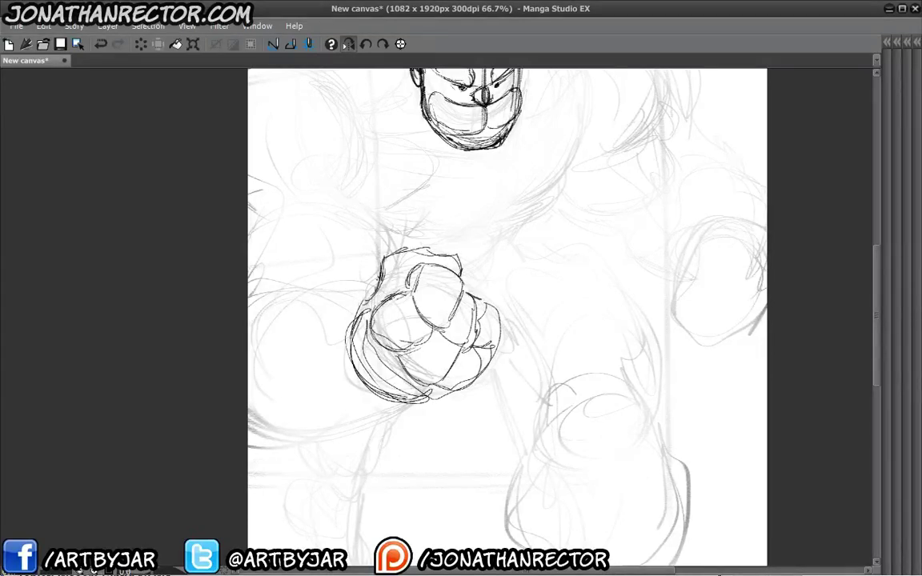
{"action": "left_click_drag", "start_coordinate": [234, 299], "coordinate": [237, 340]}
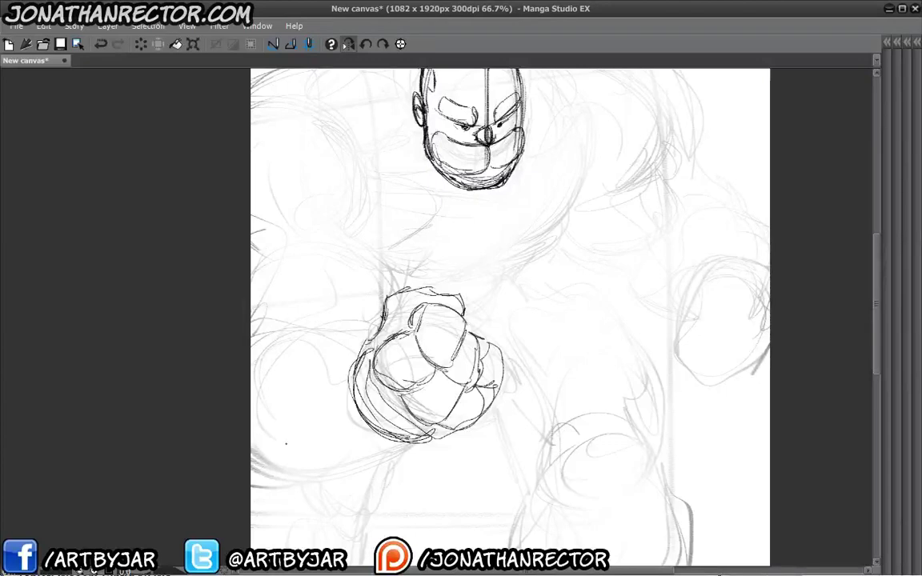
{"action": "left_click_drag", "start_coordinate": [273, 383], "coordinate": [386, 282]}
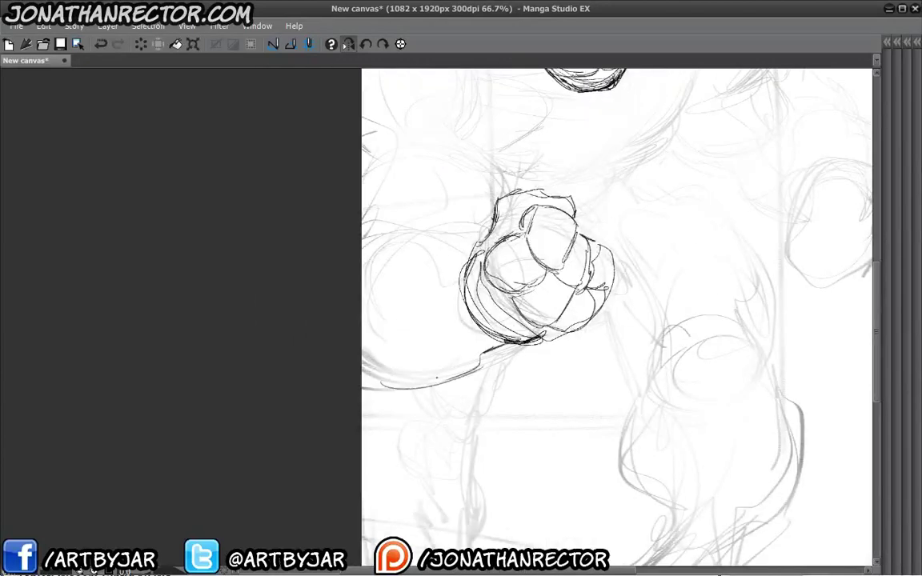
Ink the forearm curves and arm arcs behind and above the fist
{"action": "left_click_drag", "start_coordinate": [520, 343], "coordinate": [377, 389]}
{"action": "mouse_move", "coordinate": [401, 236]}
{"action": "left_mouse_down"}
{"action": "mouse_move", "coordinate": [308, 297]}
{"action": "mouse_move", "coordinate": [297, 361]}
{"action": "left_mouse_up"}
{"action": "left_click_drag", "start_coordinate": [344, 390], "coordinate": [259, 364]}
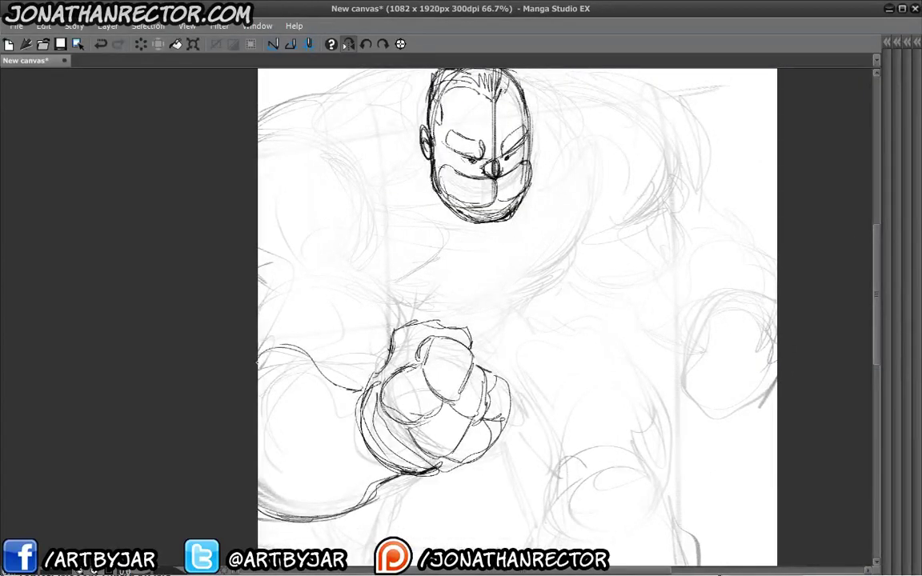
{"action": "mouse_move", "coordinate": [326, 355]}
{"action": "left_mouse_down"}
{"action": "mouse_move", "coordinate": [234, 312]}
{"action": "mouse_move", "coordinate": [345, 336]}
{"action": "mouse_move", "coordinate": [328, 342]}
{"action": "left_mouse_up"}
{"action": "left_click_drag", "start_coordinate": [320, 336], "coordinate": [306, 368]}
{"action": "mouse_move", "coordinate": [352, 304]}
{"action": "left_mouse_down"}
{"action": "mouse_move", "coordinate": [397, 340]}
{"action": "mouse_move", "coordinate": [288, 320]}
{"action": "mouse_move", "coordinate": [276, 365]}
{"action": "left_mouse_up"}
{"action": "left_click_drag", "start_coordinate": [289, 316], "coordinate": [404, 352]}
{"action": "left_click_drag", "start_coordinate": [496, 320], "coordinate": [492, 342]}
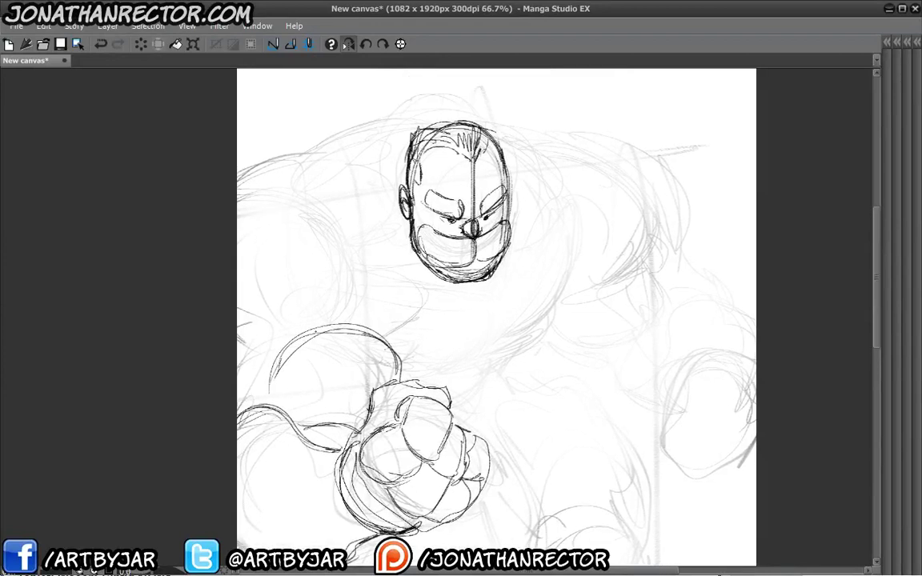
{"action": "mouse_move", "coordinate": [288, 296]}
{"action": "left_mouse_down"}
{"action": "mouse_move", "coordinate": [355, 308]}
{"action": "mouse_move", "coordinate": [285, 304]}
{"action": "mouse_move", "coordinate": [280, 229]}
{"action": "mouse_move", "coordinate": [330, 230]}
{"action": "left_mouse_up"}
Outline the bulging upper arm, rounded shoulder and elbow curve at upper left
{"action": "mouse_move", "coordinate": [268, 336]}
{"action": "left_mouse_down"}
{"action": "mouse_move", "coordinate": [252, 240]}
{"action": "mouse_move", "coordinate": [324, 216]}
{"action": "mouse_move", "coordinate": [276, 340]}
{"action": "left_mouse_up"}
{"action": "left_click_drag", "start_coordinate": [264, 240], "coordinate": [248, 328]}
{"action": "mouse_move", "coordinate": [240, 189]}
{"action": "left_mouse_down"}
{"action": "mouse_move", "coordinate": [288, 181]}
{"action": "mouse_move", "coordinate": [240, 166]}
{"action": "mouse_move", "coordinate": [268, 160]}
{"action": "mouse_move", "coordinate": [248, 149]}
{"action": "left_mouse_up"}
{"action": "mouse_move", "coordinate": [298, 170]}
{"action": "left_mouse_down"}
{"action": "mouse_move", "coordinate": [416, 124]}
{"action": "mouse_move", "coordinate": [369, 126]}
{"action": "left_mouse_up"}
{"action": "left_click_drag", "start_coordinate": [260, 304], "coordinate": [303, 281]}
{"action": "left_click_drag", "start_coordinate": [276, 335], "coordinate": [336, 309]}
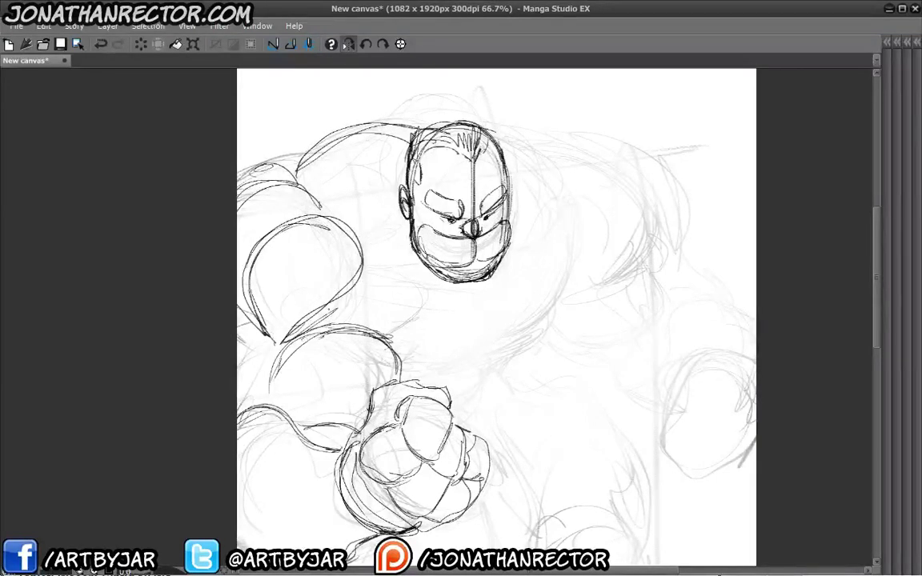
Add chest strokes under the head and a curved arm shape beside it
{"action": "left_click_drag", "start_coordinate": [380, 275], "coordinate": [488, 307]}
{"action": "mouse_move", "coordinate": [442, 274]}
{"action": "left_mouse_down"}
{"action": "mouse_move", "coordinate": [413, 302]}
{"action": "mouse_move", "coordinate": [380, 293]}
{"action": "left_mouse_up"}
{"action": "mouse_move", "coordinate": [385, 251]}
{"action": "left_mouse_down"}
{"action": "mouse_move", "coordinate": [332, 258]}
{"action": "mouse_move", "coordinate": [315, 288]}
{"action": "left_mouse_up"}
{"action": "mouse_move", "coordinate": [433, 295]}
{"action": "left_mouse_down"}
{"action": "mouse_move", "coordinate": [405, 322]}
{"action": "mouse_move", "coordinate": [372, 331]}
{"action": "mouse_move", "coordinate": [289, 381]}
{"action": "left_mouse_up"}
{"action": "mouse_move", "coordinate": [398, 330]}
{"action": "left_mouse_down"}
{"action": "mouse_move", "coordinate": [474, 267]}
{"action": "mouse_move", "coordinate": [396, 388]}
{"action": "left_mouse_up"}
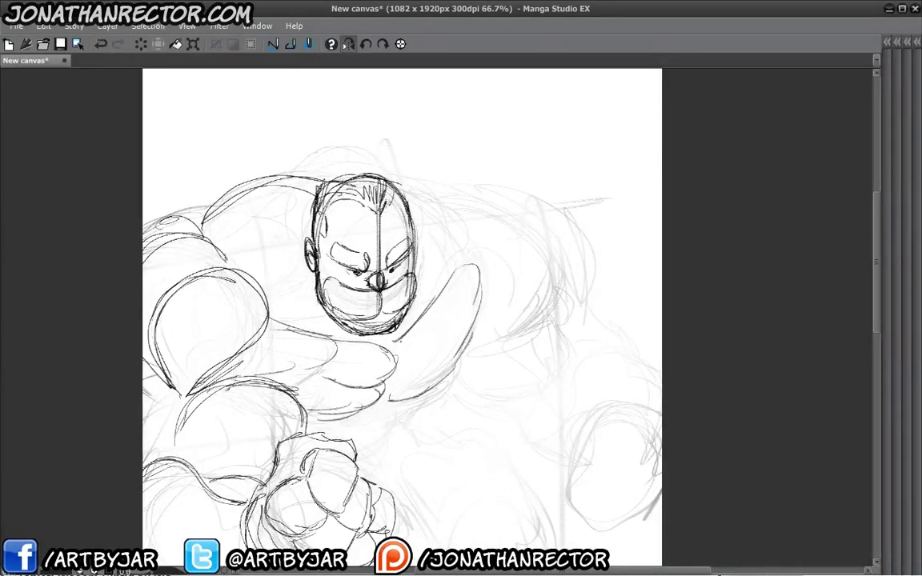
{"action": "mouse_move", "coordinate": [477, 272]}
{"action": "left_mouse_down"}
{"action": "mouse_move", "coordinate": [404, 362]}
{"action": "mouse_move", "coordinate": [422, 378]}
{"action": "left_mouse_up"}
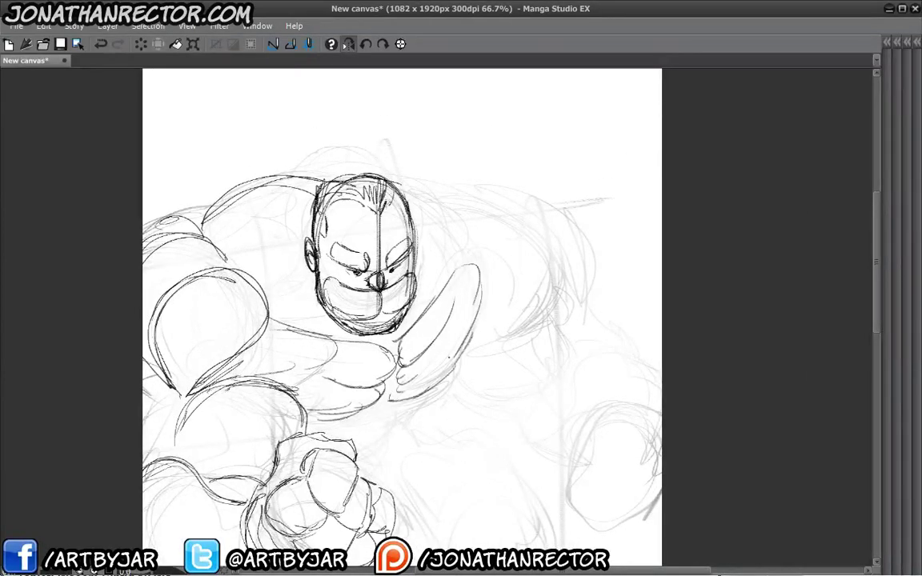
Mirror the view, add neck and shoulder strokes, and undo the elbow scribble
{"action": "left_click", "coordinate": [349, 44]}
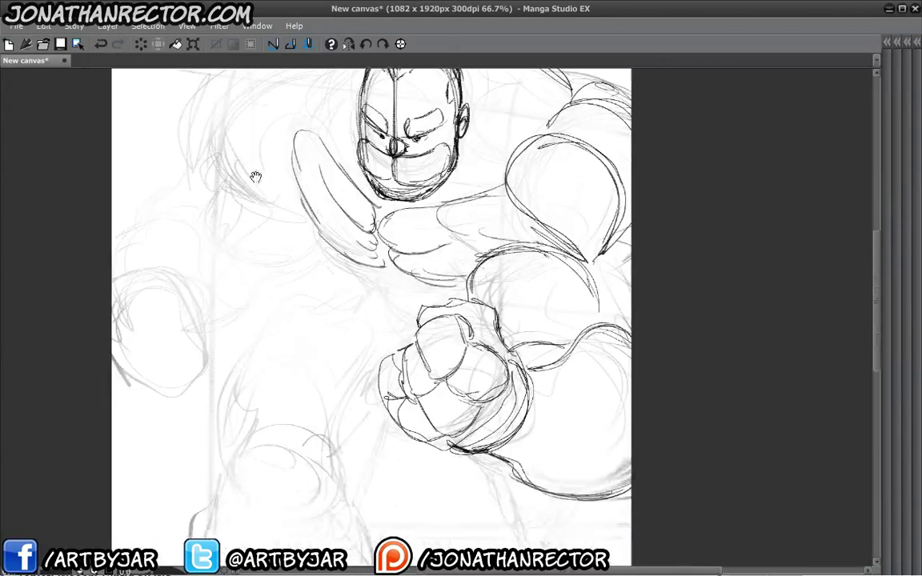
{"action": "left_click_drag", "start_coordinate": [348, 228], "coordinate": [296, 288]}
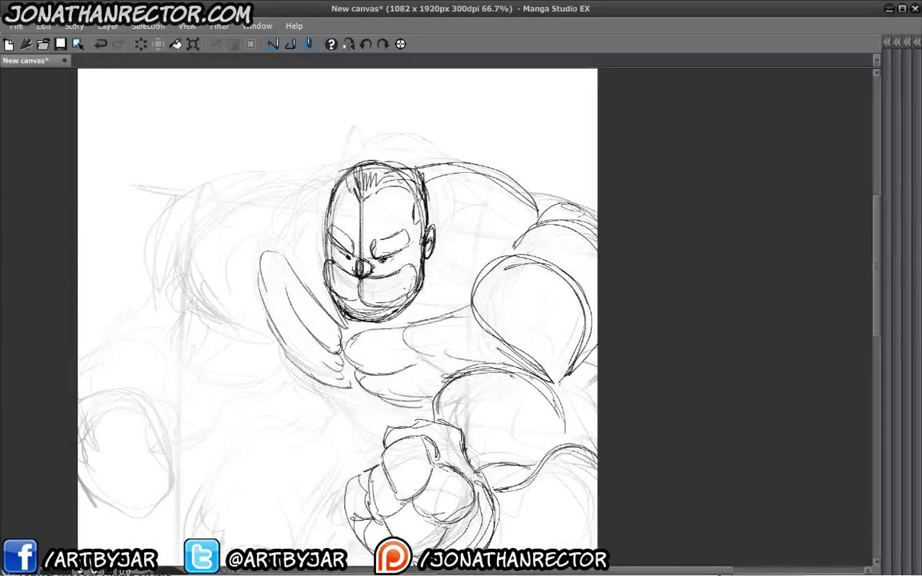
{"action": "mouse_move", "coordinate": [370, 265]}
{"action": "left_mouse_down"}
{"action": "mouse_move", "coordinate": [383, 288]}
{"action": "mouse_move", "coordinate": [471, 284]}
{"action": "left_mouse_up"}
{"action": "mouse_move", "coordinate": [514, 248]}
{"action": "left_mouse_down"}
{"action": "mouse_move", "coordinate": [548, 232]}
{"action": "mouse_move", "coordinate": [518, 237]}
{"action": "mouse_move", "coordinate": [537, 252]}
{"action": "left_mouse_up"}
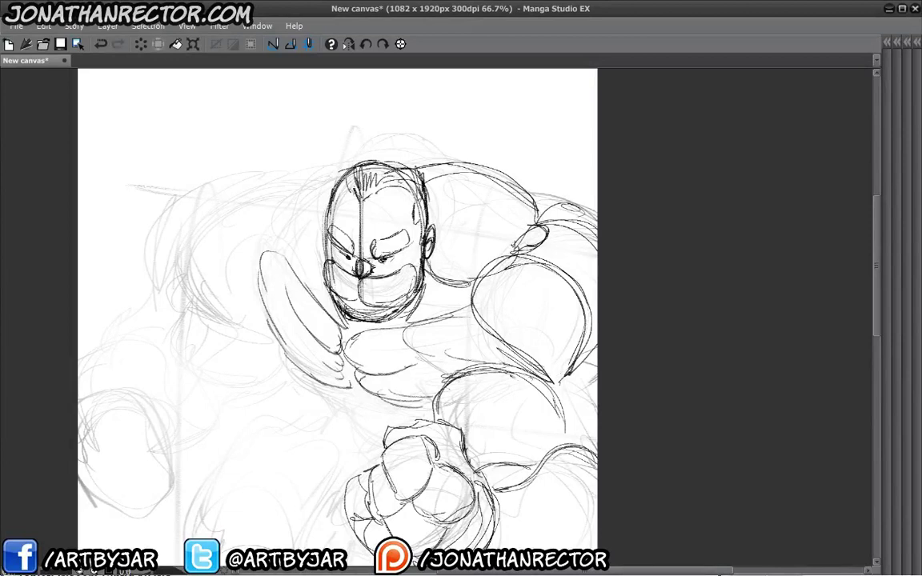
{"action": "left_click_drag", "start_coordinate": [461, 222], "coordinate": [453, 250]}
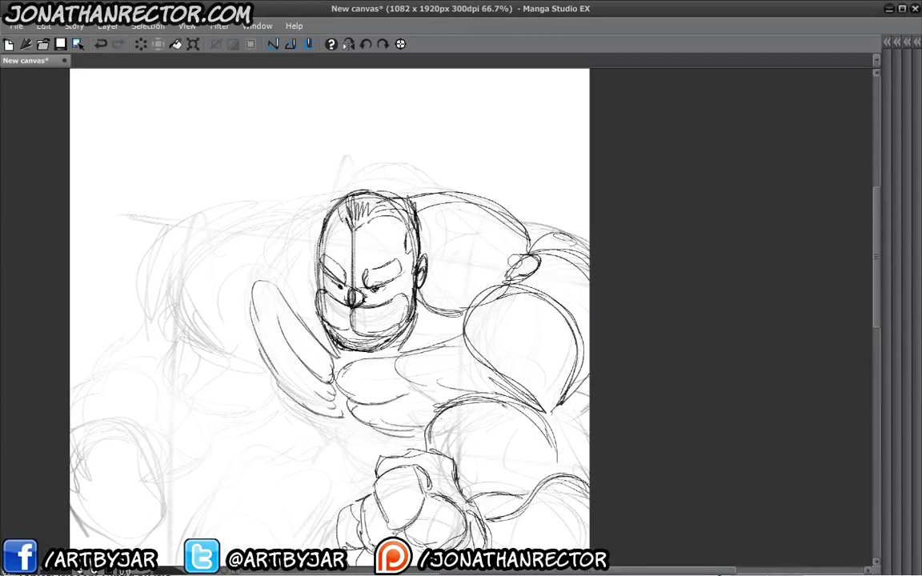
{"action": "key", "text": "ctrl+z"}
Sketch pencil arcs over the head and along its left side
{"action": "left_click_drag", "start_coordinate": [336, 304], "coordinate": [414, 252]}
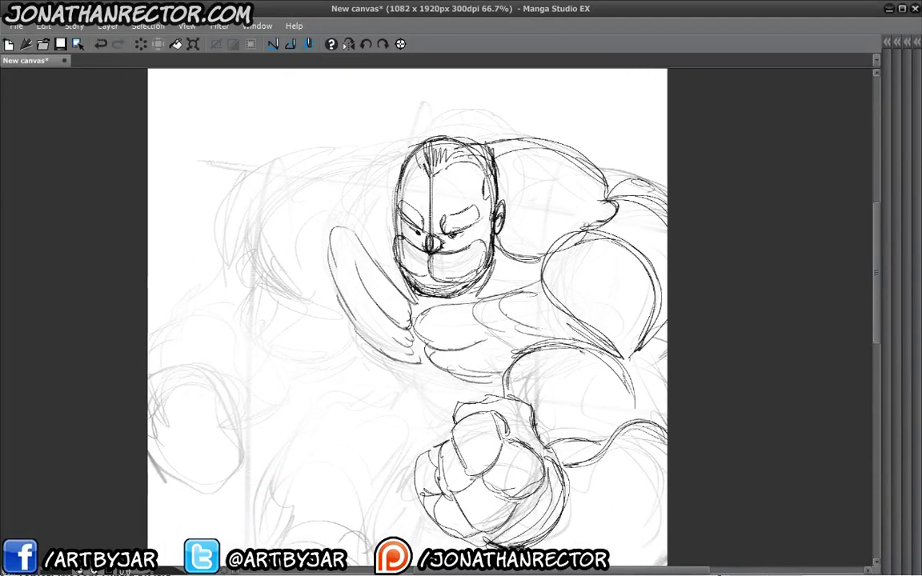
{"action": "left_click_drag", "start_coordinate": [377, 238], "coordinate": [399, 283]}
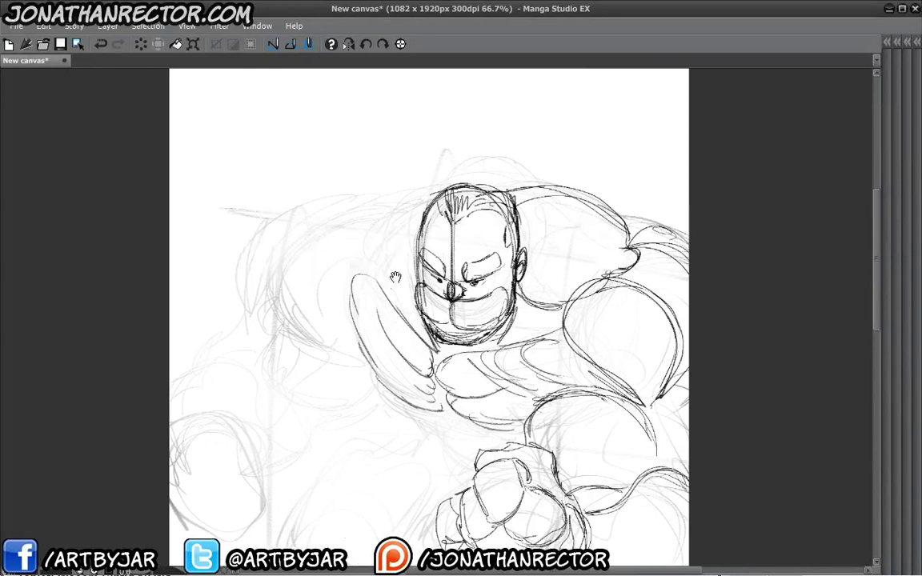
{"action": "left_click_drag", "start_coordinate": [353, 258], "coordinate": [366, 253]}
{"action": "mouse_move", "coordinate": [454, 163]}
{"action": "left_mouse_down"}
{"action": "mouse_move", "coordinate": [334, 231]}
{"action": "mouse_move", "coordinate": [373, 208]}
{"action": "left_mouse_up"}
{"action": "mouse_move", "coordinate": [357, 264]}
{"action": "left_mouse_down"}
{"action": "mouse_move", "coordinate": [362, 236]}
{"action": "mouse_move", "coordinate": [432, 173]}
{"action": "left_mouse_up"}
{"action": "left_click_drag", "start_coordinate": [309, 251], "coordinate": [315, 207]}
{"action": "mouse_move", "coordinate": [341, 145]}
{"action": "left_mouse_down"}
{"action": "mouse_move", "coordinate": [269, 184]}
{"action": "mouse_move", "coordinate": [282, 240]}
{"action": "left_mouse_up"}
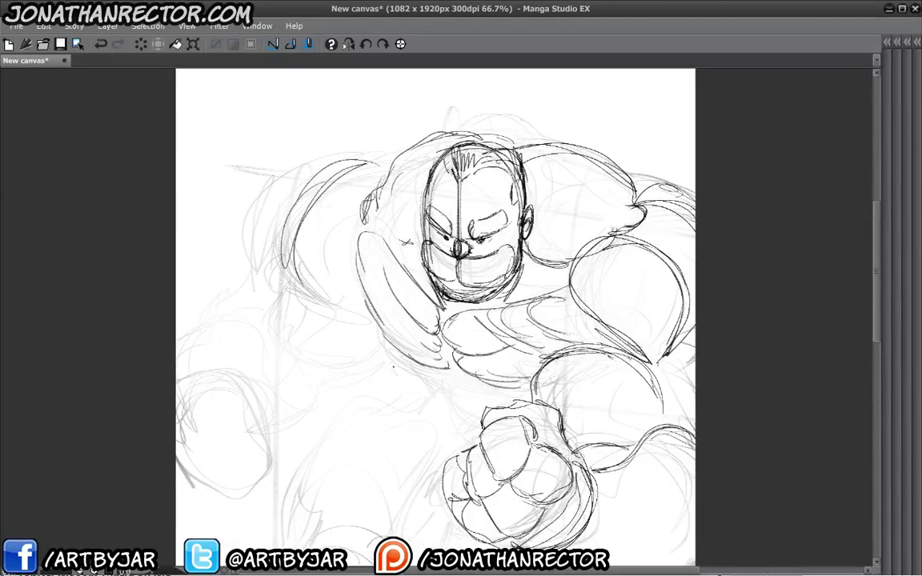
Sketch lower abdomen strokes and erase the stray diagonal chest line
{"action": "left_click_drag", "start_coordinate": [353, 346], "coordinate": [293, 303]}
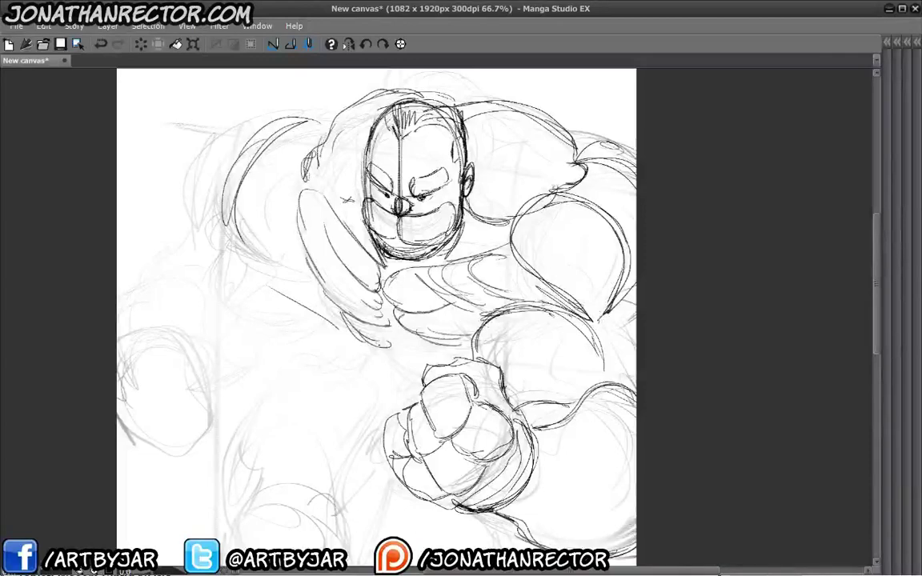
{"action": "left_click_drag", "start_coordinate": [386, 343], "coordinate": [441, 355]}
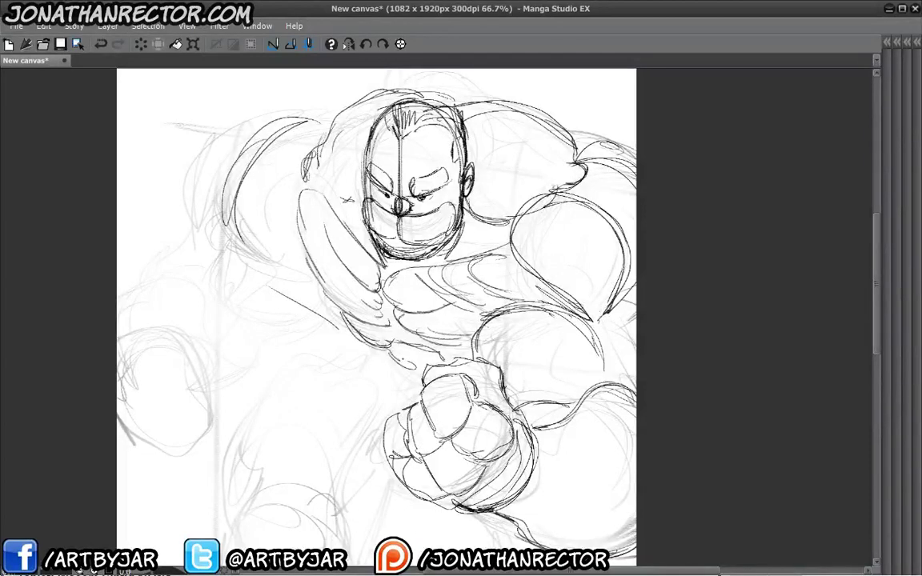
{"action": "left_click_drag", "start_coordinate": [286, 319], "coordinate": [301, 237]}
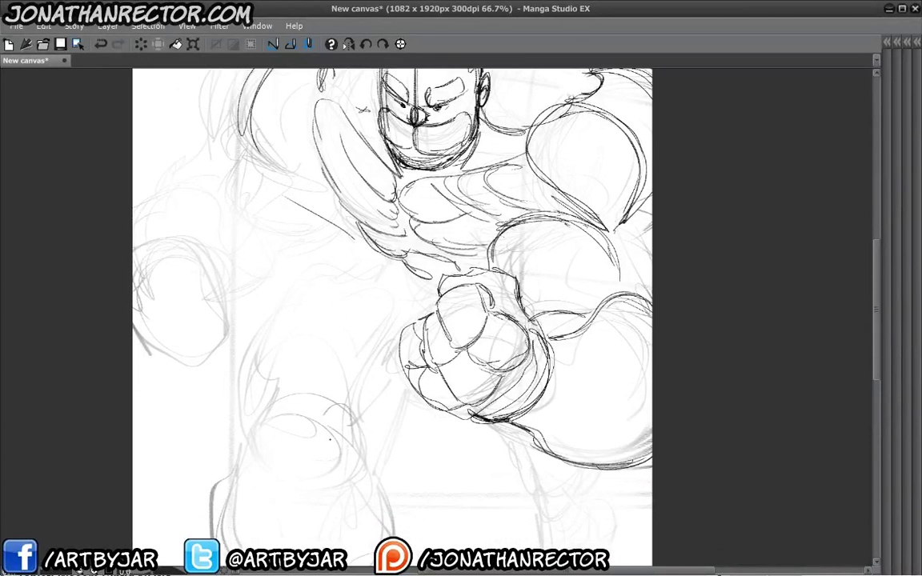
{"action": "left_click_drag", "start_coordinate": [280, 195], "coordinate": [325, 216]}
Sketch the rounded second shoulder on the left of the torso
{"action": "mouse_move", "coordinate": [236, 239]}
{"action": "left_mouse_down"}
{"action": "mouse_move", "coordinate": [268, 331]}
{"action": "mouse_move", "coordinate": [313, 248]}
{"action": "mouse_move", "coordinate": [310, 206]}
{"action": "left_mouse_up"}
{"action": "left_click_drag", "start_coordinate": [267, 249], "coordinate": [284, 125]}
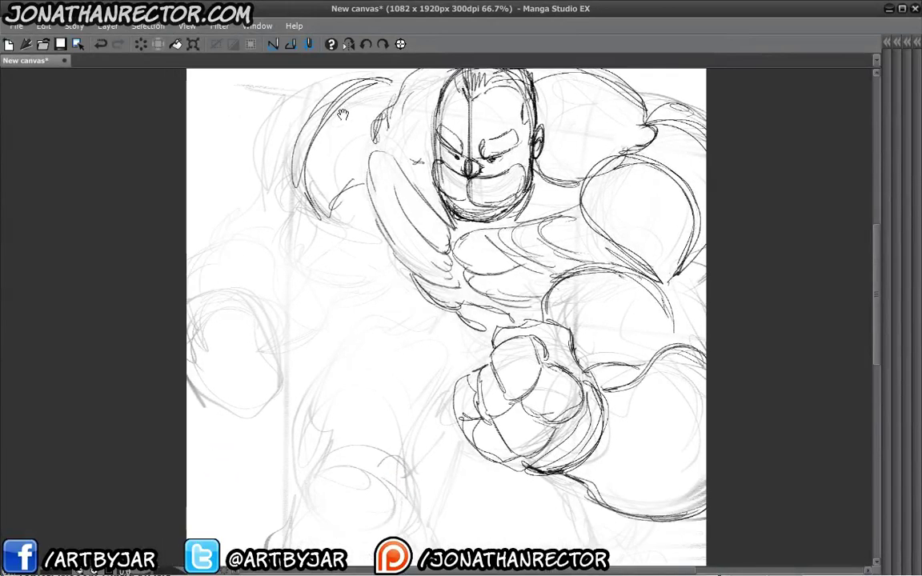
{"action": "left_click_drag", "start_coordinate": [247, 313], "coordinate": [254, 369]}
{"action": "mouse_move", "coordinate": [303, 269]}
{"action": "left_mouse_down"}
{"action": "mouse_move", "coordinate": [316, 319]}
{"action": "mouse_move", "coordinate": [365, 325]}
{"action": "mouse_move", "coordinate": [400, 298]}
{"action": "left_mouse_up"}
{"action": "left_click_drag", "start_coordinate": [272, 224], "coordinate": [324, 292]}
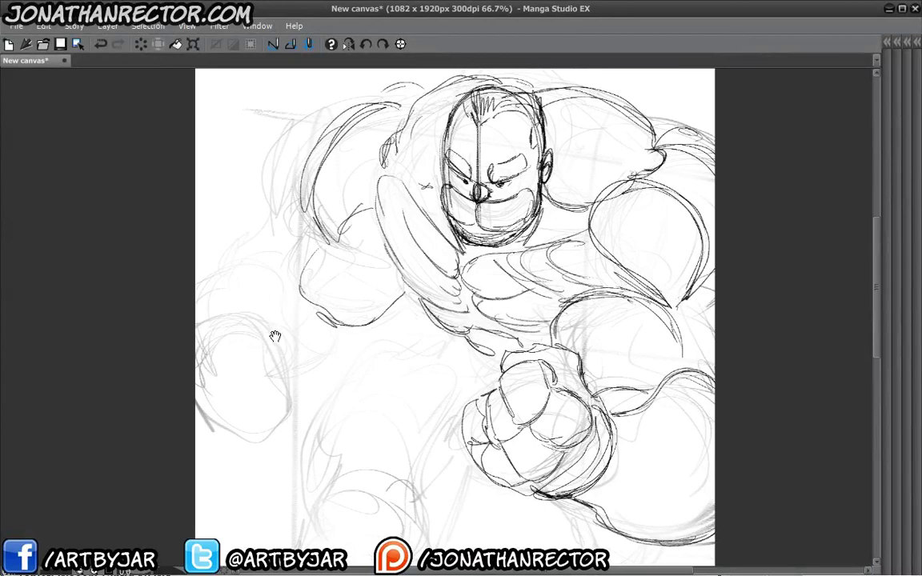
Draw the left fist with concentric arcs, lower outline and knuckle lines
{"action": "left_click_drag", "start_coordinate": [267, 327], "coordinate": [276, 318]}
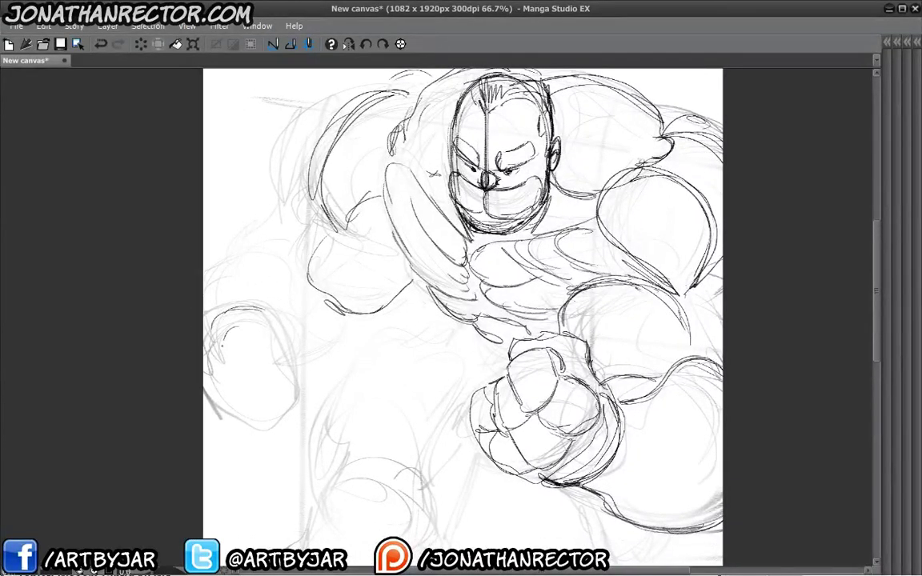
{"action": "mouse_move", "coordinate": [238, 323]}
{"action": "left_mouse_down"}
{"action": "mouse_move", "coordinate": [236, 371]}
{"action": "mouse_move", "coordinate": [286, 367]}
{"action": "mouse_move", "coordinate": [285, 337]}
{"action": "mouse_move", "coordinate": [293, 366]}
{"action": "mouse_move", "coordinate": [253, 378]}
{"action": "mouse_move", "coordinate": [256, 404]}
{"action": "left_mouse_up"}
{"action": "left_click_drag", "start_coordinate": [227, 357], "coordinate": [262, 339]}
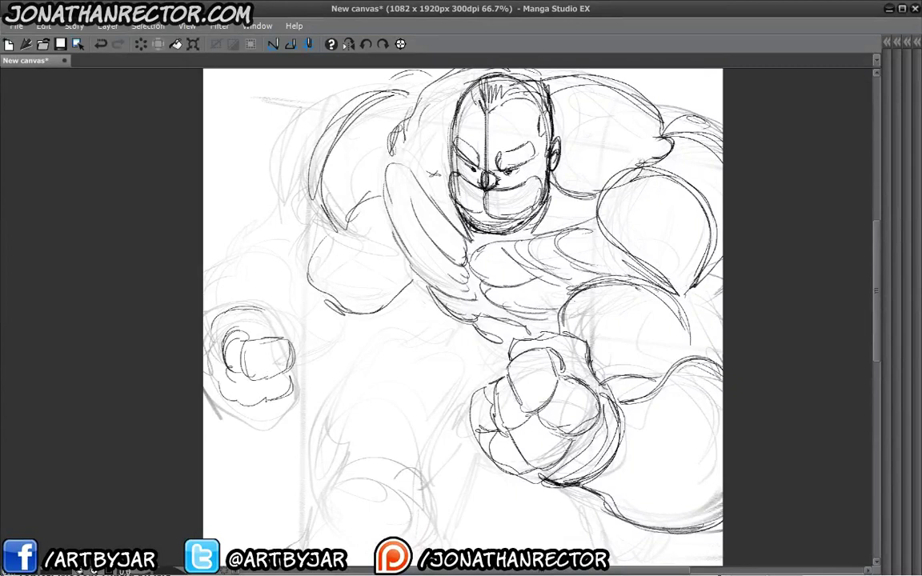
{"action": "mouse_move", "coordinate": [218, 399]}
{"action": "left_mouse_down"}
{"action": "mouse_move", "coordinate": [264, 431]}
{"action": "mouse_move", "coordinate": [306, 395]}
{"action": "mouse_move", "coordinate": [307, 407]}
{"action": "left_mouse_up"}
{"action": "mouse_move", "coordinate": [212, 345]}
{"action": "left_mouse_down"}
{"action": "mouse_move", "coordinate": [240, 307]}
{"action": "mouse_move", "coordinate": [280, 302]}
{"action": "mouse_move", "coordinate": [318, 362]}
{"action": "left_mouse_up"}
{"action": "mouse_move", "coordinate": [291, 324]}
{"action": "left_mouse_down"}
{"action": "mouse_move", "coordinate": [272, 339]}
{"action": "mouse_move", "coordinate": [258, 336]}
{"action": "left_mouse_up"}
{"action": "mouse_move", "coordinate": [292, 293]}
{"action": "left_mouse_down"}
{"action": "mouse_move", "coordinate": [288, 338]}
{"action": "mouse_move", "coordinate": [322, 376]}
{"action": "left_mouse_up"}
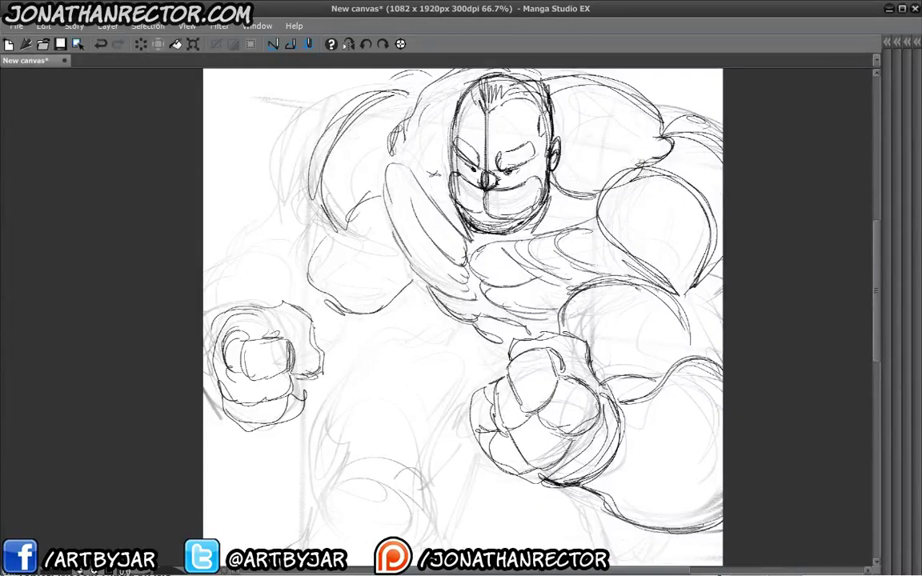
{"action": "mouse_move", "coordinate": [290, 298]}
{"action": "left_mouse_down"}
{"action": "mouse_move", "coordinate": [268, 342]}
{"action": "mouse_move", "coordinate": [265, 310]}
{"action": "mouse_move", "coordinate": [203, 317]}
{"action": "mouse_move", "coordinate": [276, 318]}
{"action": "mouse_move", "coordinate": [240, 272]}
{"action": "mouse_move", "coordinate": [209, 318]}
{"action": "mouse_move", "coordinate": [273, 311]}
{"action": "left_mouse_up"}
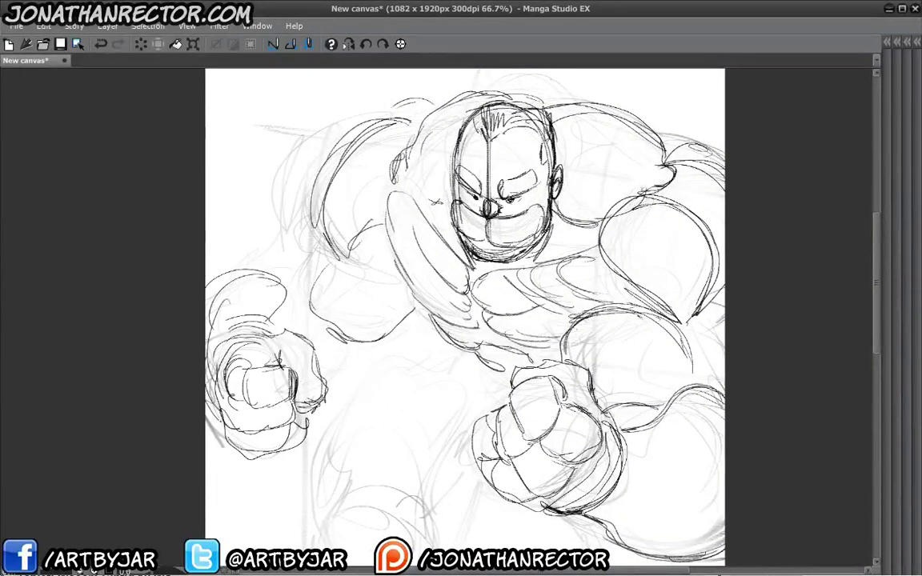
Sketch the left forearm, upper arm and chest outline leading into the fist
{"action": "mouse_move", "coordinate": [324, 338]}
{"action": "left_mouse_down"}
{"action": "mouse_move", "coordinate": [351, 365]}
{"action": "mouse_move", "coordinate": [343, 373]}
{"action": "mouse_move", "coordinate": [289, 341]}
{"action": "mouse_move", "coordinate": [344, 373]}
{"action": "left_mouse_up"}
{"action": "left_click_drag", "start_coordinate": [277, 303], "coordinate": [308, 287]}
{"action": "mouse_move", "coordinate": [239, 276]}
{"action": "left_mouse_down"}
{"action": "mouse_move", "coordinate": [311, 280]}
{"action": "mouse_move", "coordinate": [288, 280]}
{"action": "left_mouse_up"}
{"action": "left_click_drag", "start_coordinate": [308, 196], "coordinate": [282, 270]}
{"action": "left_click_drag", "start_coordinate": [420, 318], "coordinate": [364, 350]}
{"action": "mouse_move", "coordinate": [381, 288]}
{"action": "left_mouse_down"}
{"action": "mouse_move", "coordinate": [327, 318]}
{"action": "mouse_move", "coordinate": [313, 334]}
{"action": "mouse_move", "coordinate": [317, 353]}
{"action": "left_mouse_up"}
{"action": "left_click_drag", "start_coordinate": [321, 347], "coordinate": [293, 364]}
{"action": "left_click_drag", "start_coordinate": [355, 385], "coordinate": [324, 399]}
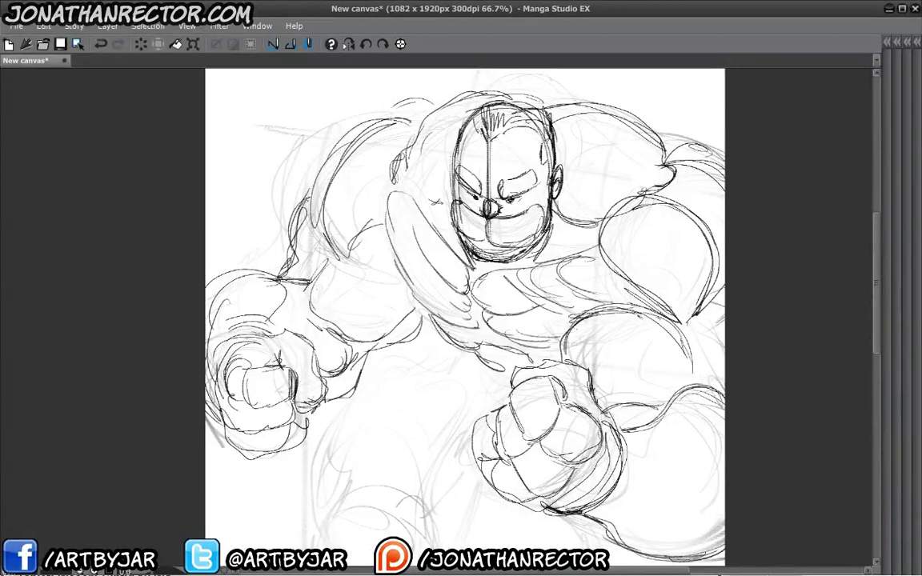
Flip the canvas horizontally and rework one forearm, shoulder and upper arm
{"action": "left_click", "coordinate": [349, 45]}
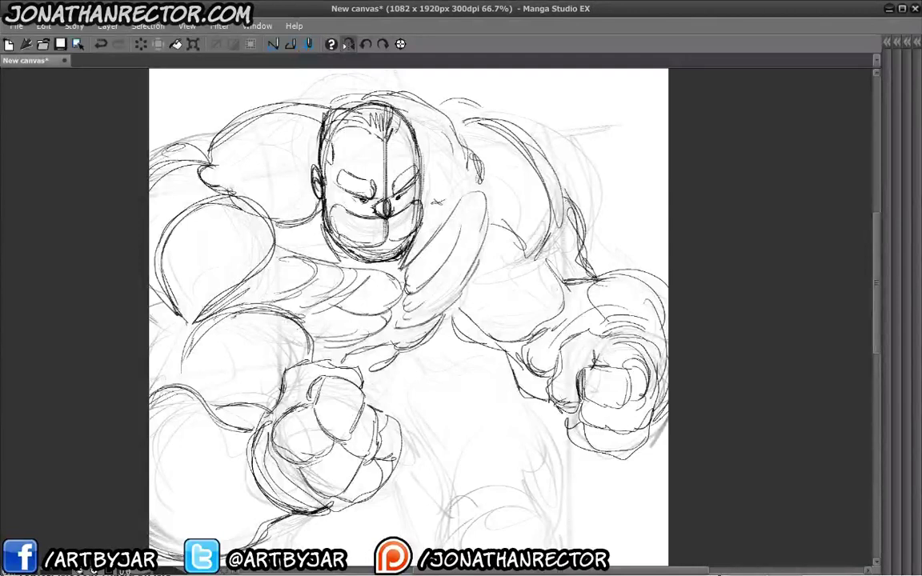
{"action": "mouse_move", "coordinate": [560, 303]}
{"action": "left_mouse_down"}
{"action": "mouse_move", "coordinate": [526, 364]}
{"action": "mouse_move", "coordinate": [560, 400]}
{"action": "left_mouse_up"}
{"action": "left_click_drag", "start_coordinate": [489, 150], "coordinate": [468, 212]}
{"action": "left_click_drag", "start_coordinate": [436, 120], "coordinate": [460, 210]}
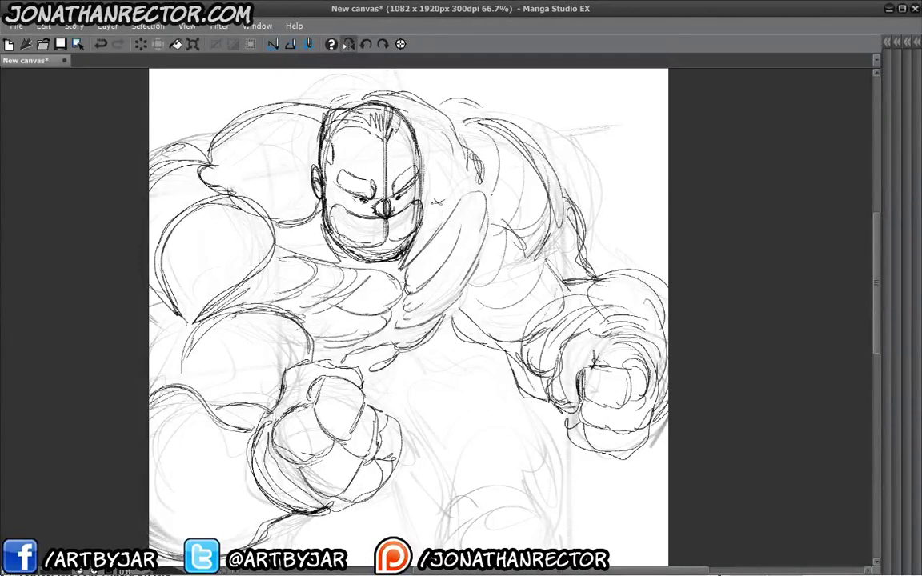
{"action": "left_click_drag", "start_coordinate": [423, 180], "coordinate": [442, 172]}
Sketch loose circular strokes over the other arm, upper body and fist
{"action": "left_click_drag", "start_coordinate": [232, 216], "coordinate": [144, 276]}
{"action": "mouse_move", "coordinate": [240, 240]}
{"action": "left_mouse_down"}
{"action": "mouse_move", "coordinate": [178, 169]}
{"action": "mouse_move", "coordinate": [236, 188]}
{"action": "left_mouse_up"}
{"action": "left_click_drag", "start_coordinate": [229, 329], "coordinate": [172, 368]}
{"action": "left_click_drag", "start_coordinate": [256, 276], "coordinate": [137, 324]}
{"action": "left_click_drag", "start_coordinate": [272, 422], "coordinate": [204, 463]}
{"action": "left_click_drag", "start_coordinate": [190, 408], "coordinate": [171, 462]}
{"action": "left_click_drag", "start_coordinate": [162, 382], "coordinate": [242, 364]}
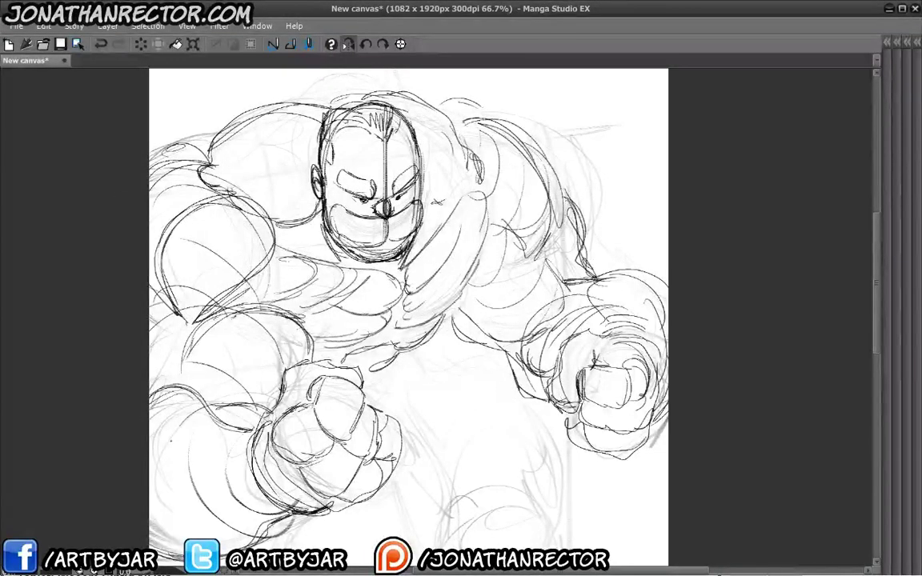
{"action": "left_click_drag", "start_coordinate": [177, 449], "coordinate": [153, 484]}
{"action": "left_click_drag", "start_coordinate": [295, 514], "coordinate": [212, 539]}
{"action": "left_click_drag", "start_coordinate": [524, 192], "coordinate": [510, 226]}
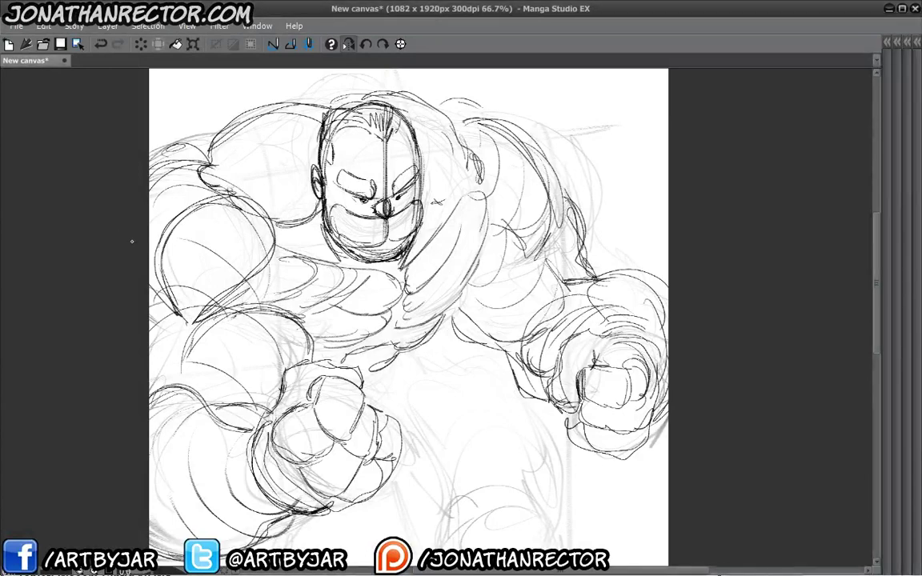
Pencil arcs over the head and both shoulders, plus small marks on the chest
{"action": "left_click_drag", "start_coordinate": [161, 178], "coordinate": [178, 262]}
{"action": "left_click_drag", "start_coordinate": [192, 210], "coordinate": [365, 160]}
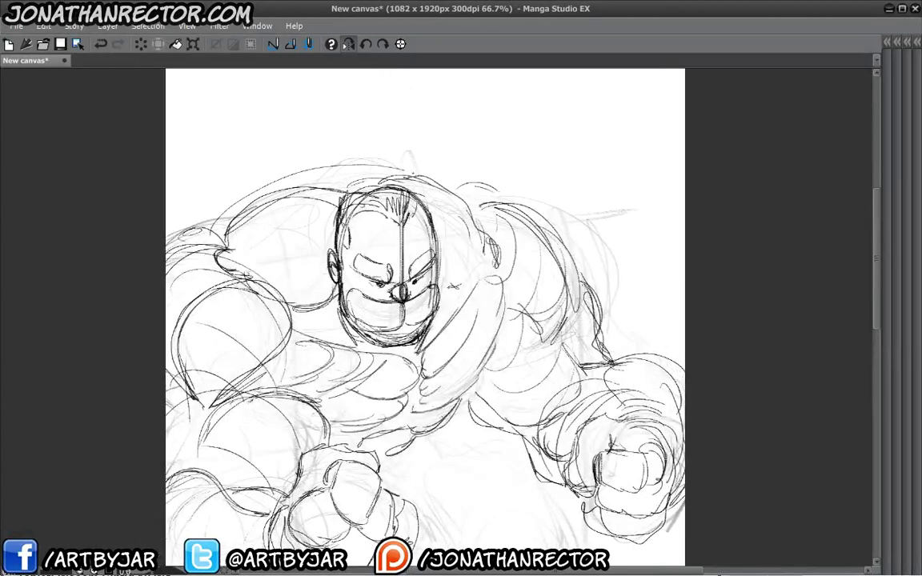
{"action": "mouse_move", "coordinate": [244, 176]}
{"action": "left_mouse_down"}
{"action": "mouse_move", "coordinate": [392, 160]}
{"action": "mouse_move", "coordinate": [324, 160]}
{"action": "left_mouse_up"}
{"action": "mouse_move", "coordinate": [220, 189]}
{"action": "left_mouse_down"}
{"action": "mouse_move", "coordinate": [289, 158]}
{"action": "mouse_move", "coordinate": [450, 157]}
{"action": "left_mouse_up"}
{"action": "left_click_drag", "start_coordinate": [383, 349], "coordinate": [371, 323]}
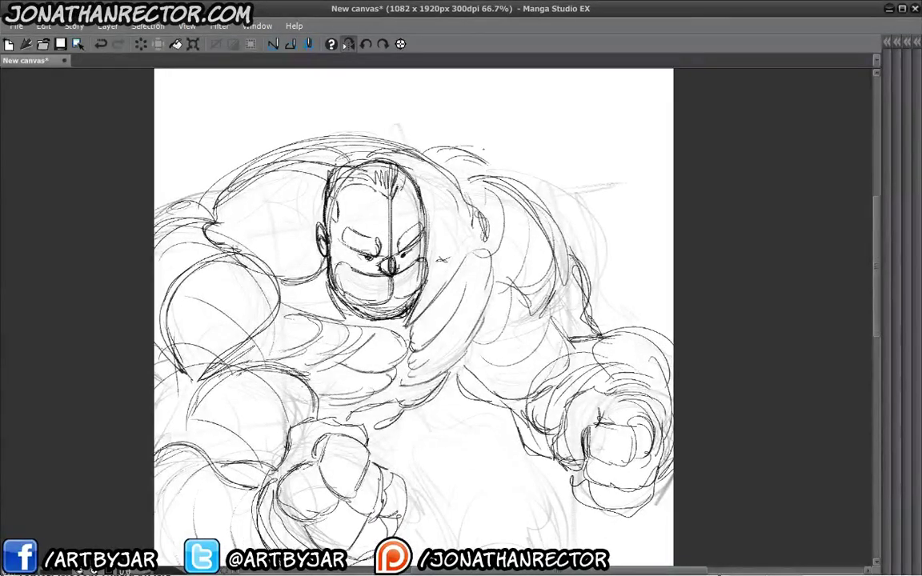
{"action": "left_click_drag", "start_coordinate": [426, 136], "coordinate": [493, 192]}
{"action": "left_click_drag", "start_coordinate": [448, 254], "coordinate": [460, 250]}
{"action": "left_click_drag", "start_coordinate": [495, 281], "coordinate": [511, 277]}
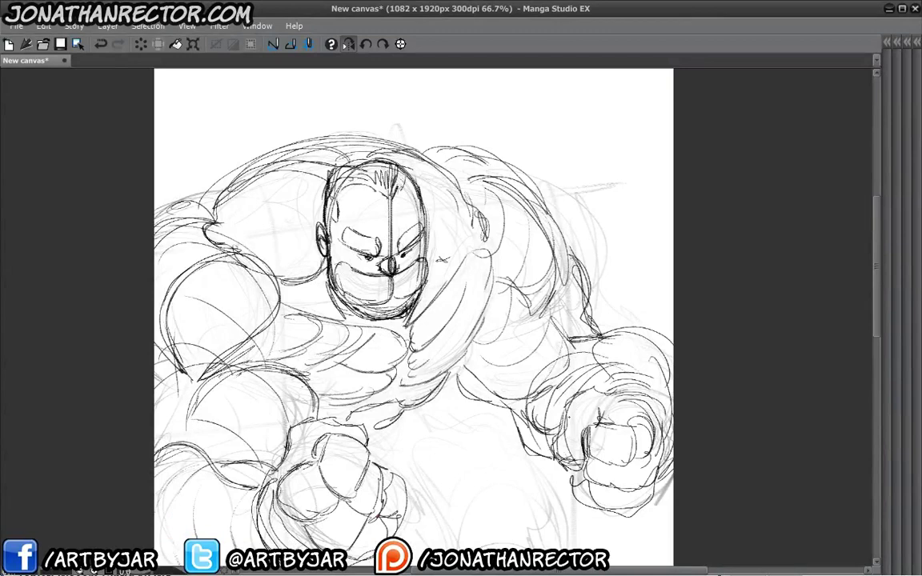
Sketch a centre stroke and the left and right contours of the leg below the fists
{"action": "mouse_move", "coordinate": [374, 376]}
{"action": "left_mouse_down"}
{"action": "mouse_move", "coordinate": [360, 233]}
{"action": "mouse_move", "coordinate": [452, 272]}
{"action": "left_mouse_up"}
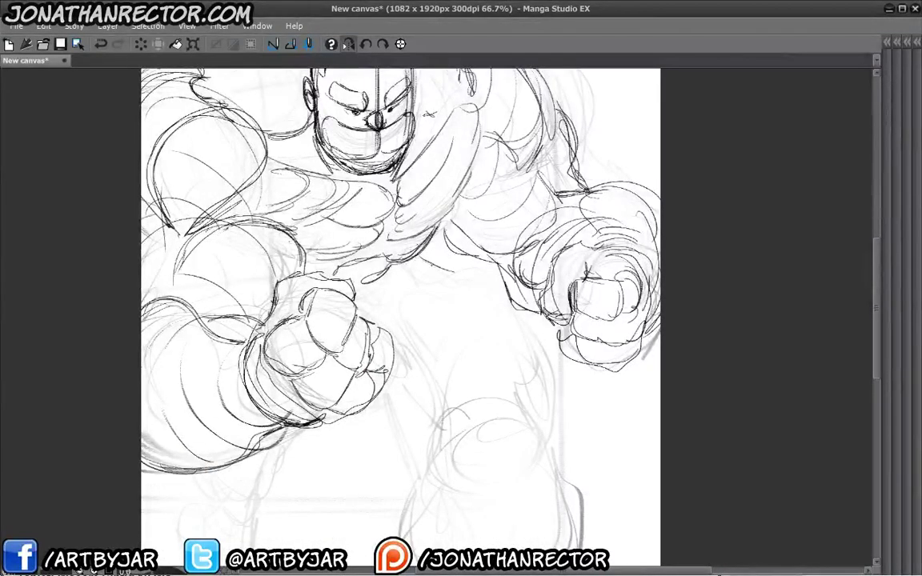
{"action": "mouse_move", "coordinate": [494, 323]}
{"action": "left_mouse_down"}
{"action": "mouse_move", "coordinate": [465, 260]}
{"action": "mouse_move", "coordinate": [461, 393]}
{"action": "mouse_move", "coordinate": [514, 412]}
{"action": "left_mouse_up"}
{"action": "mouse_move", "coordinate": [415, 437]}
{"action": "left_mouse_down"}
{"action": "mouse_move", "coordinate": [406, 348]}
{"action": "mouse_move", "coordinate": [436, 340]}
{"action": "left_mouse_up"}
{"action": "mouse_move", "coordinate": [373, 212]}
{"action": "left_mouse_down"}
{"action": "mouse_move", "coordinate": [400, 314]}
{"action": "mouse_move", "coordinate": [396, 288]}
{"action": "left_mouse_up"}
{"action": "left_click_drag", "start_coordinate": [463, 228], "coordinate": [512, 313]}
{"action": "left_click_drag", "start_coordinate": [436, 257], "coordinate": [458, 338]}
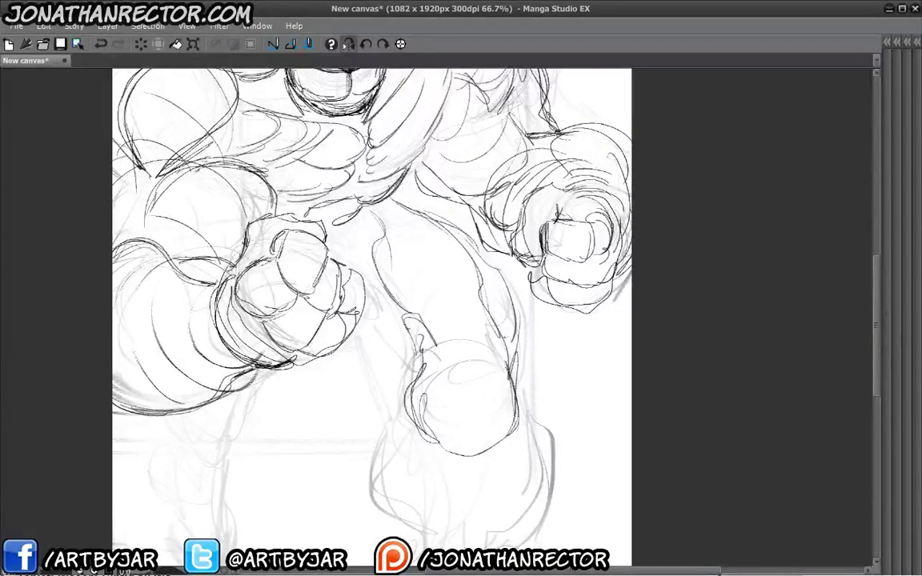
{"action": "left_click_drag", "start_coordinate": [381, 186], "coordinate": [460, 303]}
{"action": "mouse_move", "coordinate": [377, 314]}
{"action": "left_mouse_down"}
{"action": "mouse_move", "coordinate": [330, 345]}
{"action": "mouse_move", "coordinate": [366, 359]}
{"action": "left_mouse_up"}
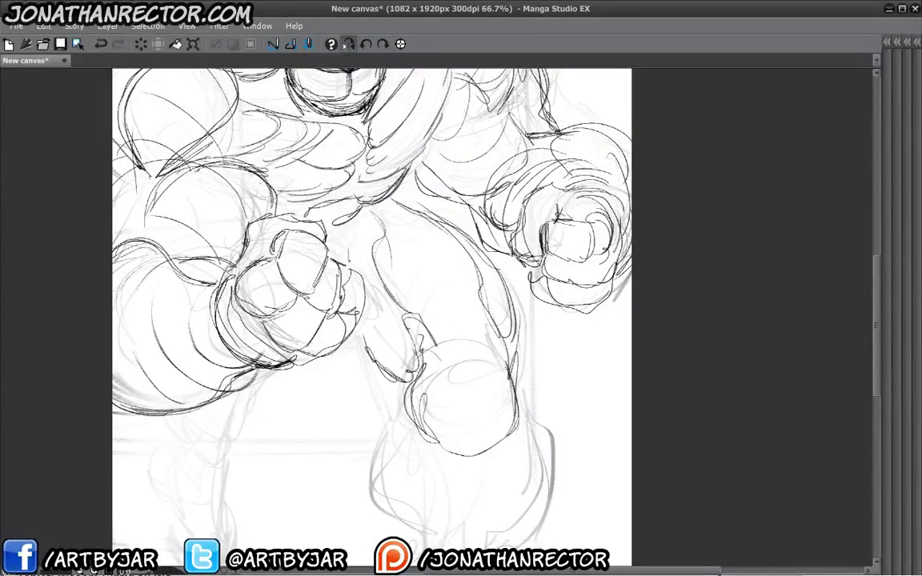
Refine the upper leg and add strokes around the fist and near the knee
{"action": "left_click_drag", "start_coordinate": [367, 225], "coordinate": [350, 264]}
{"action": "left_click_drag", "start_coordinate": [378, 206], "coordinate": [430, 230]}
{"action": "left_click_drag", "start_coordinate": [347, 196], "coordinate": [394, 183]}
{"action": "mouse_move", "coordinate": [345, 191]}
{"action": "left_mouse_down"}
{"action": "mouse_move", "coordinate": [325, 201]}
{"action": "mouse_move", "coordinate": [318, 228]}
{"action": "left_mouse_up"}
{"action": "mouse_move", "coordinate": [360, 321]}
{"action": "left_mouse_down"}
{"action": "mouse_move", "coordinate": [365, 286]}
{"action": "mouse_move", "coordinate": [347, 291]}
{"action": "mouse_move", "coordinate": [348, 316]}
{"action": "left_mouse_up"}
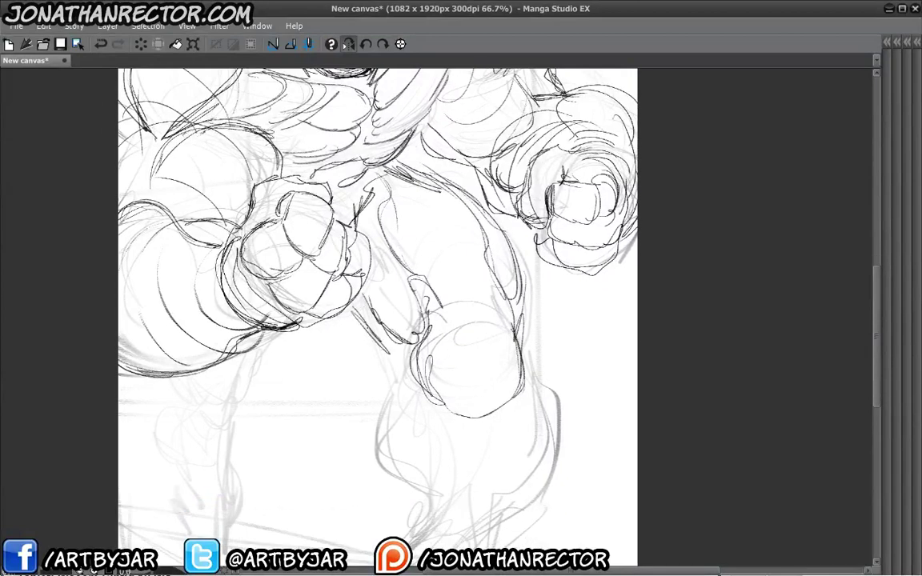
{"action": "mouse_move", "coordinate": [344, 360]}
{"action": "left_mouse_down"}
{"action": "mouse_move", "coordinate": [340, 268]}
{"action": "mouse_move", "coordinate": [349, 444]}
{"action": "mouse_move", "coordinate": [325, 488]}
{"action": "mouse_move", "coordinate": [329, 380]}
{"action": "left_mouse_up"}
{"action": "left_click_drag", "start_coordinate": [424, 254], "coordinate": [478, 378]}
Redraw the leg's right contour with hatching and sketch the lower-left knee contour
{"action": "left_click_drag", "start_coordinate": [522, 322], "coordinate": [494, 447]}
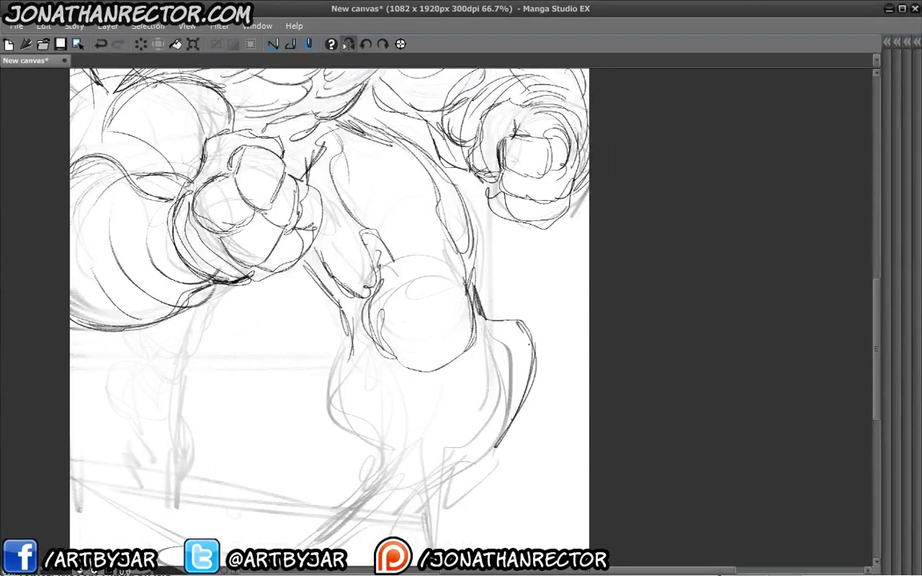
{"action": "left_click_drag", "start_coordinate": [480, 304], "coordinate": [464, 400]}
{"action": "mouse_move", "coordinate": [398, 379]}
{"action": "left_mouse_down"}
{"action": "mouse_move", "coordinate": [451, 398]}
{"action": "mouse_move", "coordinate": [454, 410]}
{"action": "left_mouse_up"}
{"action": "mouse_move", "coordinate": [343, 356]}
{"action": "left_mouse_down"}
{"action": "mouse_move", "coordinate": [353, 408]}
{"action": "mouse_move", "coordinate": [376, 378]}
{"action": "mouse_move", "coordinate": [432, 462]}
{"action": "left_mouse_up"}
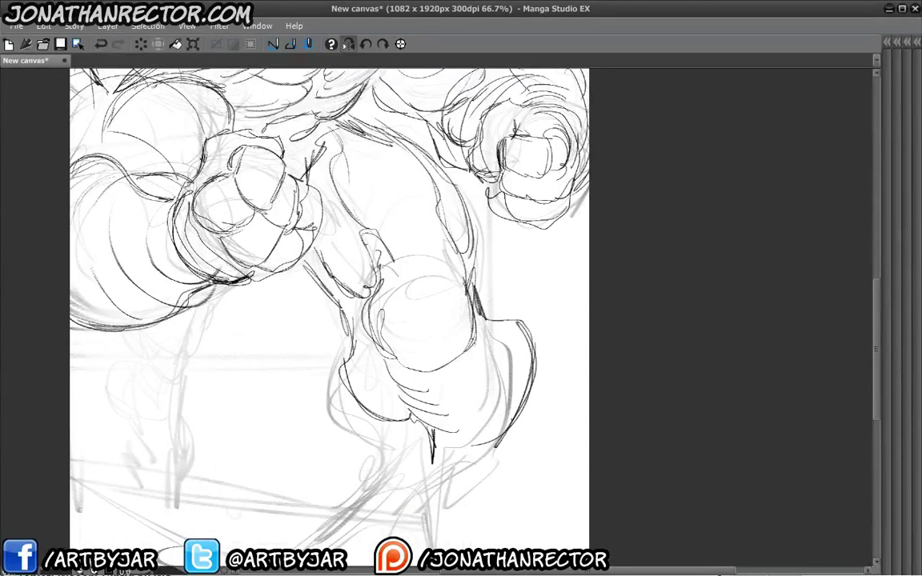
{"action": "left_click_drag", "start_coordinate": [424, 308], "coordinate": [364, 356]}
{"action": "left_click_drag", "start_coordinate": [240, 392], "coordinate": [320, 456]}
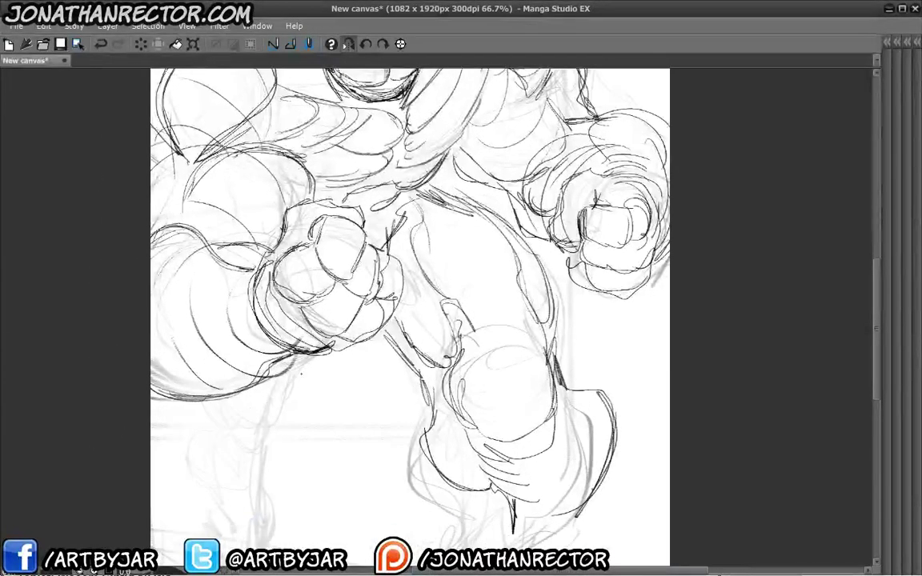
{"action": "mouse_move", "coordinate": [265, 376]}
{"action": "left_mouse_down"}
{"action": "mouse_move", "coordinate": [214, 405]}
{"action": "mouse_move", "coordinate": [284, 432]}
{"action": "left_mouse_up"}
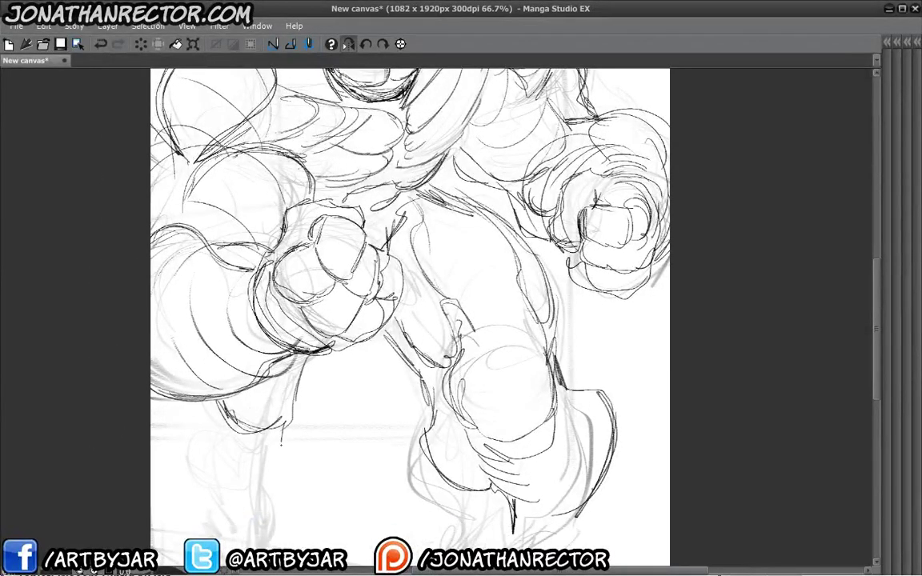
{"action": "left_click_drag", "start_coordinate": [204, 368], "coordinate": [196, 476]}
{"action": "left_click", "coordinate": [312, 42]}
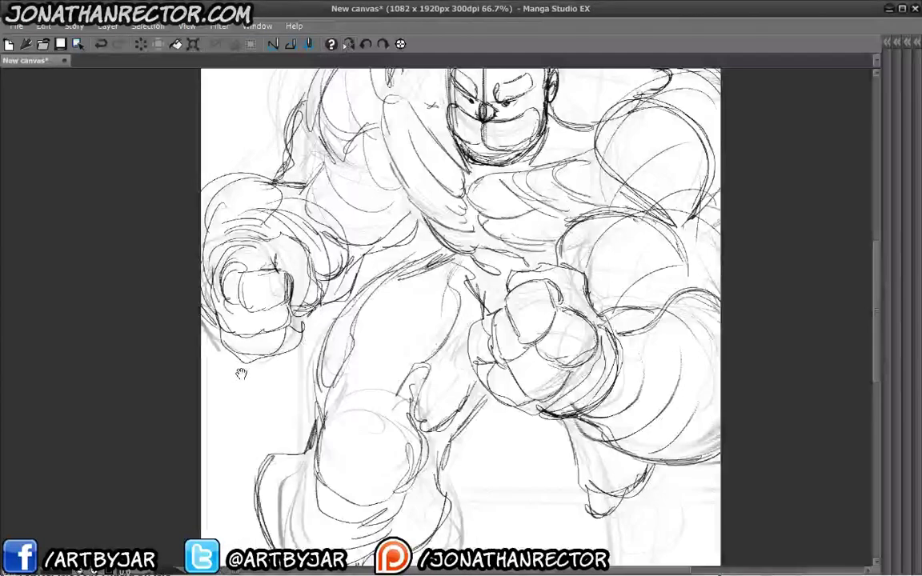
{"action": "left_click_drag", "start_coordinate": [241, 374], "coordinate": [193, 268]}
{"action": "mouse_move", "coordinate": [242, 372]}
{"action": "left_mouse_down"}
{"action": "mouse_move", "coordinate": [184, 346]}
{"action": "mouse_move", "coordinate": [154, 249]}
{"action": "mouse_move", "coordinate": [276, 364]}
{"action": "left_mouse_up"}
{"action": "left_click_drag", "start_coordinate": [157, 256], "coordinate": [314, 373]}
{"action": "left_click_drag", "start_coordinate": [250, 337], "coordinate": [406, 352]}
{"action": "mouse_move", "coordinate": [339, 344]}
{"action": "left_mouse_down"}
{"action": "mouse_move", "coordinate": [492, 391]}
{"action": "mouse_move", "coordinate": [606, 322]}
{"action": "mouse_move", "coordinate": [430, 228]}
{"action": "left_mouse_up"}
{"action": "mouse_move", "coordinate": [240, 200]}
{"action": "left_mouse_down"}
{"action": "mouse_move", "coordinate": [257, 260]}
{"action": "mouse_move", "coordinate": [223, 455]}
{"action": "left_mouse_up"}
{"action": "left_click_drag", "start_coordinate": [436, 336], "coordinate": [433, 401]}
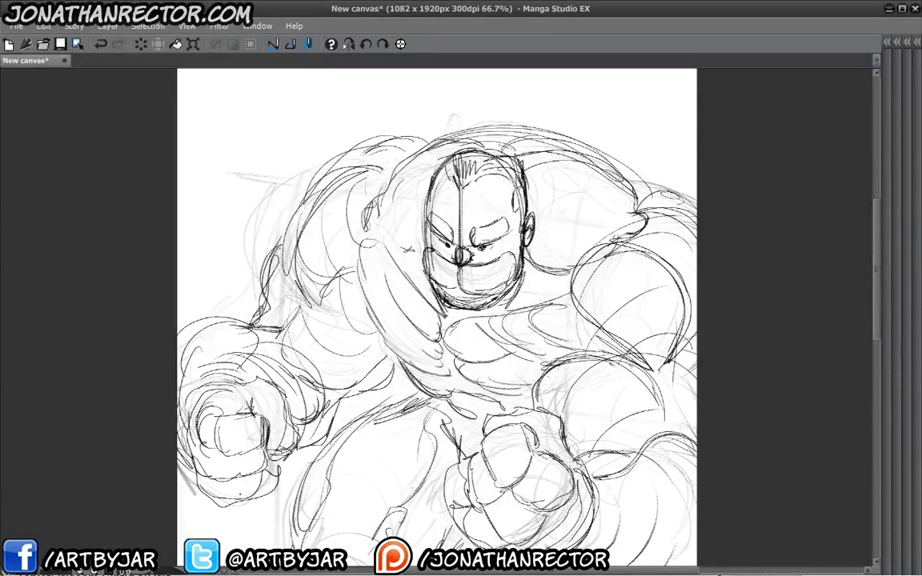
Softly erase the right shoulder, fist, chest, belly and lower-left sketch strokes to faint lines
{"action": "scroll", "coordinate": [448, 320], "scroll_direction": "up", "scroll_amount": 1}
{"action": "scroll", "coordinate": [448, 320], "scroll_direction": "left", "scroll_amount": 1}
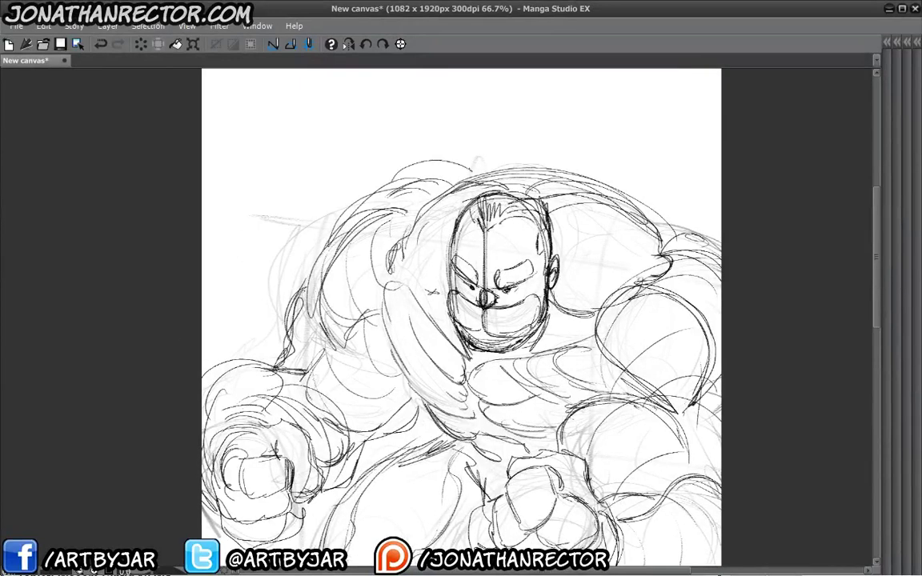
{"action": "scroll", "coordinate": [456, 320], "scroll_direction": "down", "scroll_amount": 1}
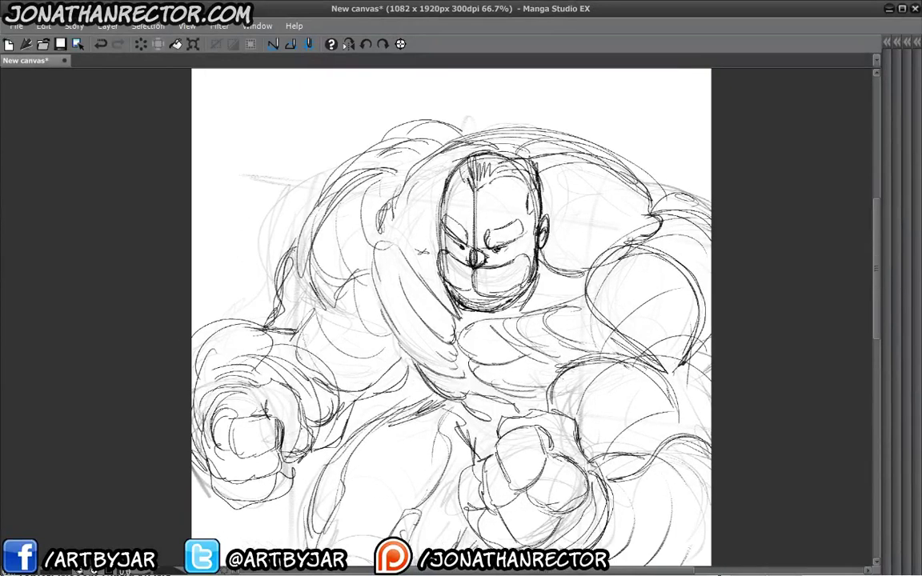
{"action": "mouse_move", "coordinate": [704, 198]}
{"action": "left_mouse_down"}
{"action": "mouse_move", "coordinate": [647, 180]}
{"action": "mouse_move", "coordinate": [384, 196]}
{"action": "mouse_move", "coordinate": [236, 312]}
{"action": "mouse_move", "coordinate": [232, 448]}
{"action": "left_mouse_up"}
{"action": "scroll", "coordinate": [233, 448], "scroll_direction": "down", "scroll_amount": 4}
{"action": "mouse_move", "coordinate": [432, 344]}
{"action": "left_mouse_down"}
{"action": "mouse_move", "coordinate": [385, 264]}
{"action": "mouse_move", "coordinate": [401, 149]}
{"action": "mouse_move", "coordinate": [655, 268]}
{"action": "mouse_move", "coordinate": [469, 329]}
{"action": "mouse_move", "coordinate": [300, 314]}
{"action": "mouse_move", "coordinate": [240, 368]}
{"action": "left_mouse_up"}
{"action": "scroll", "coordinate": [240, 368], "scroll_direction": "down", "scroll_amount": 4}
{"action": "mouse_move", "coordinate": [268, 216]}
{"action": "left_mouse_down"}
{"action": "mouse_move", "coordinate": [391, 376]}
{"action": "mouse_move", "coordinate": [282, 409]}
{"action": "left_mouse_up"}
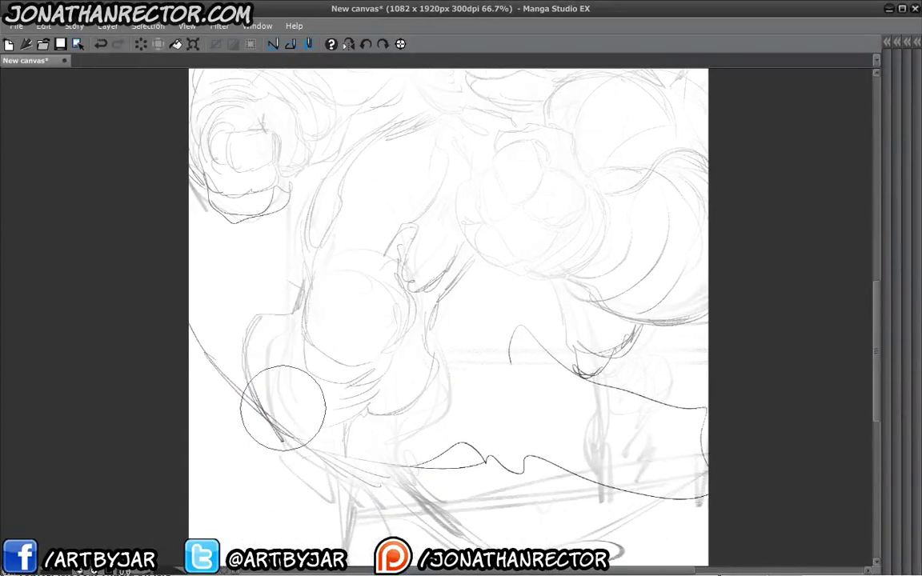
{"action": "scroll", "coordinate": [255, 303], "scroll_direction": "down", "scroll_amount": 4}
{"action": "mouse_move", "coordinate": [282, 319]}
{"action": "left_mouse_down"}
{"action": "mouse_move", "coordinate": [280, 411]}
{"action": "mouse_move", "coordinate": [337, 435]}
{"action": "mouse_move", "coordinate": [521, 377]}
{"action": "mouse_move", "coordinate": [576, 220]}
{"action": "mouse_move", "coordinate": [593, 209]}
{"action": "left_mouse_up"}
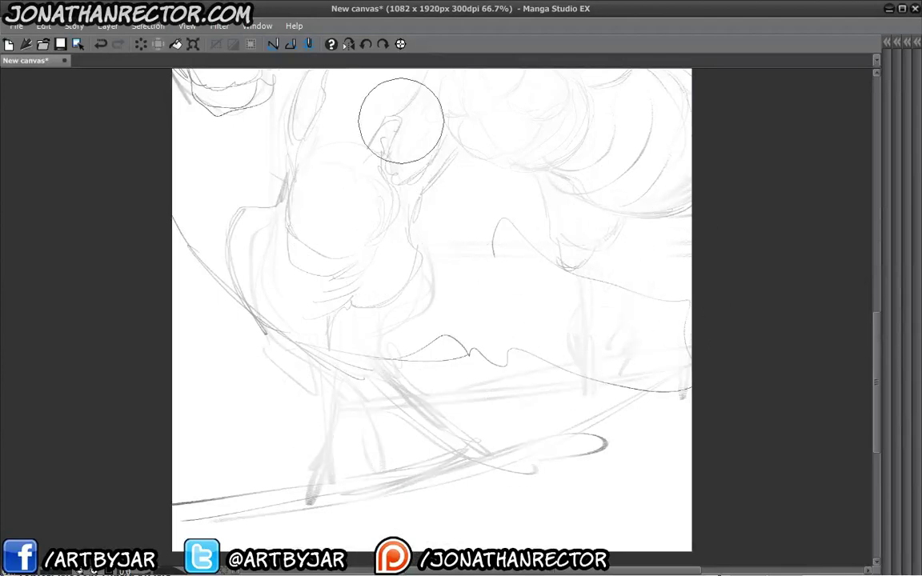
{"action": "scroll", "coordinate": [249, 319], "scroll_direction": "up", "scroll_amount": 3}
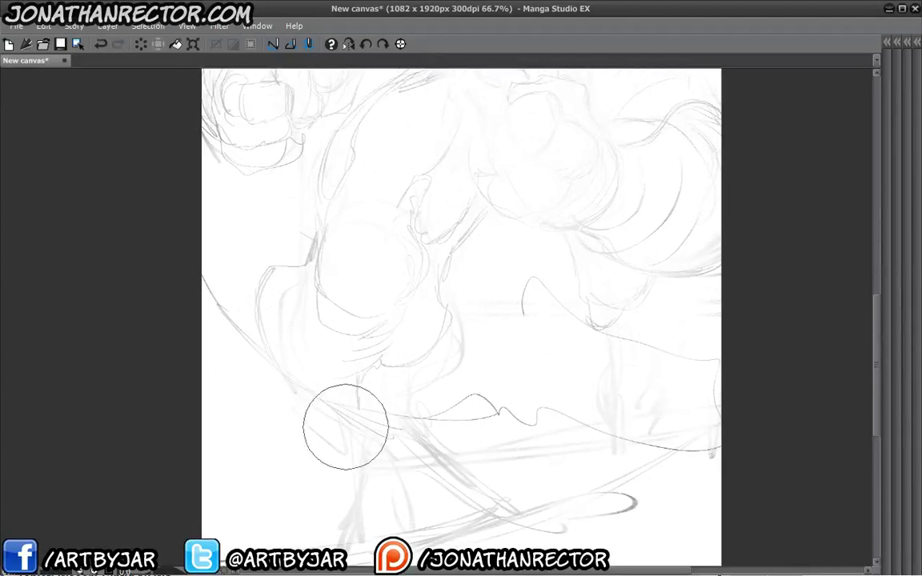
{"action": "scroll", "coordinate": [362, 284], "scroll_direction": "up", "scroll_amount": 3}
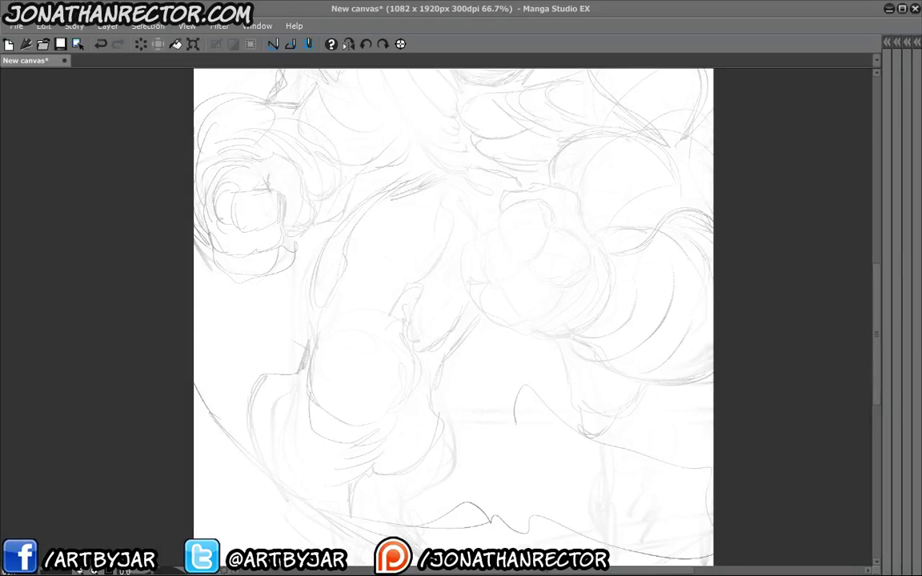
Zoom in on the face and undo the stray ink strokes across the nose
{"action": "left_click_drag", "start_coordinate": [466, 200], "coordinate": [409, 360]}
{"action": "scroll", "coordinate": [322, 216], "scroll_direction": "up", "scroll_amount": 1}
{"action": "scroll", "coordinate": [529, 216], "scroll_direction": "up", "scroll_amount": 1}
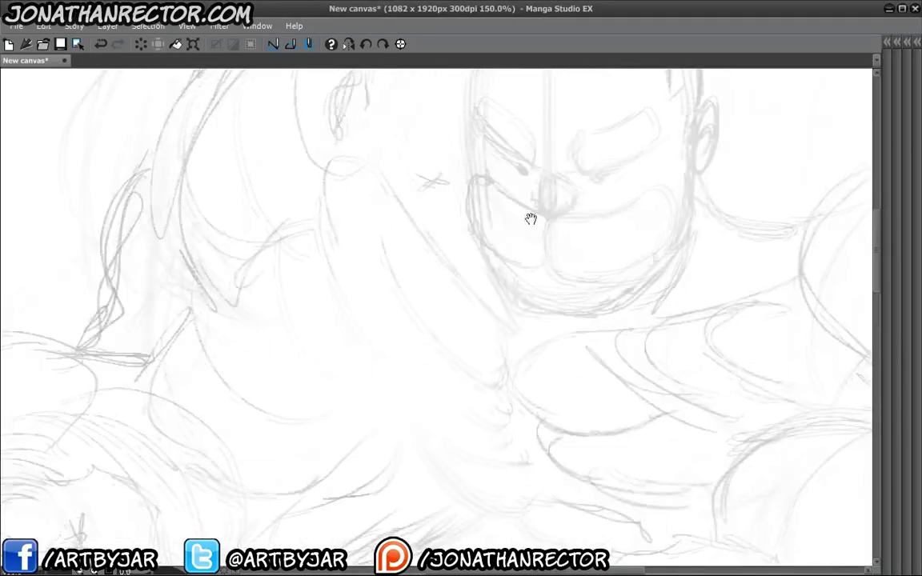
{"action": "mouse_move", "coordinate": [529, 216]}
{"action": "left_mouse_down"}
{"action": "mouse_move", "coordinate": [467, 296]}
{"action": "mouse_move", "coordinate": [481, 314]}
{"action": "left_mouse_up"}
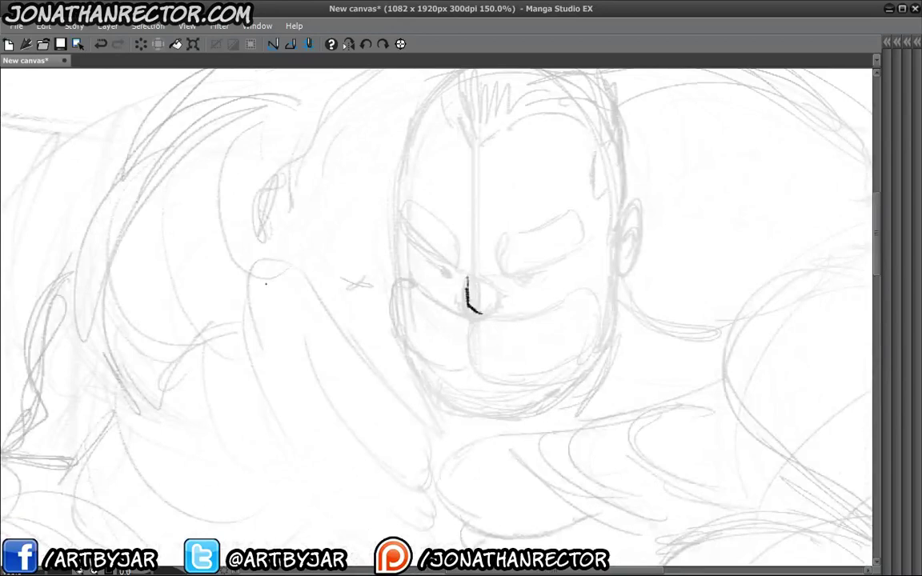
{"action": "key", "text": "ctrl+z"}
{"action": "mouse_move", "coordinate": [486, 214]}
{"action": "left_mouse_down"}
{"action": "mouse_move", "coordinate": [479, 270]}
{"action": "mouse_move", "coordinate": [425, 276]}
{"action": "mouse_move", "coordinate": [408, 308]}
{"action": "left_mouse_up"}
{"action": "key", "text": "ctrl+z"}
{"action": "left_click_drag", "start_coordinate": [494, 237], "coordinate": [525, 243]}
Ink both eye outlines and fill each eye with dark hatching
{"action": "mouse_move", "coordinate": [613, 256]}
{"action": "left_mouse_down"}
{"action": "mouse_move", "coordinate": [552, 280]}
{"action": "mouse_move", "coordinate": [530, 268]}
{"action": "mouse_move", "coordinate": [616, 216]}
{"action": "mouse_move", "coordinate": [615, 254]}
{"action": "left_mouse_up"}
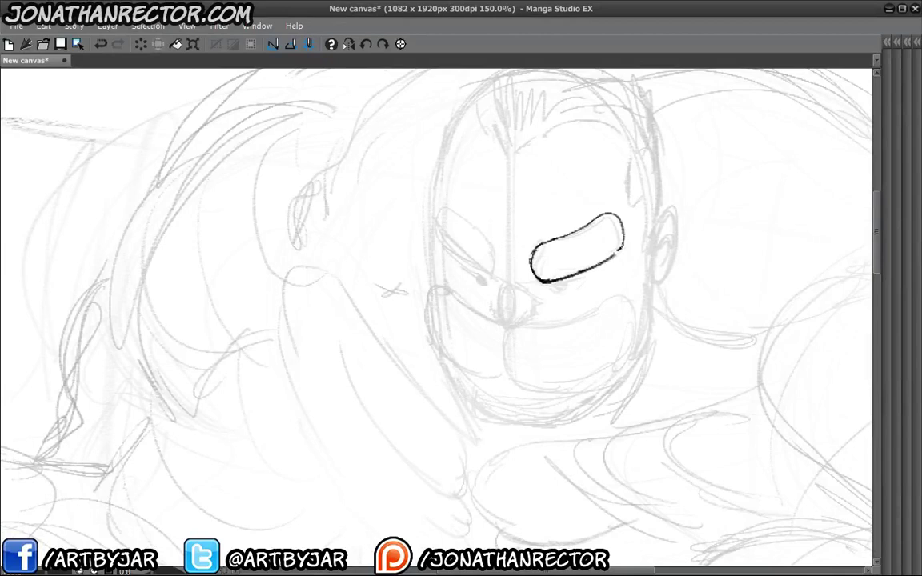
{"action": "left_click_drag", "start_coordinate": [494, 254], "coordinate": [484, 278]}
{"action": "mouse_move", "coordinate": [437, 231]}
{"action": "left_mouse_down"}
{"action": "mouse_move", "coordinate": [484, 277]}
{"action": "mouse_move", "coordinate": [494, 255]}
{"action": "left_mouse_up"}
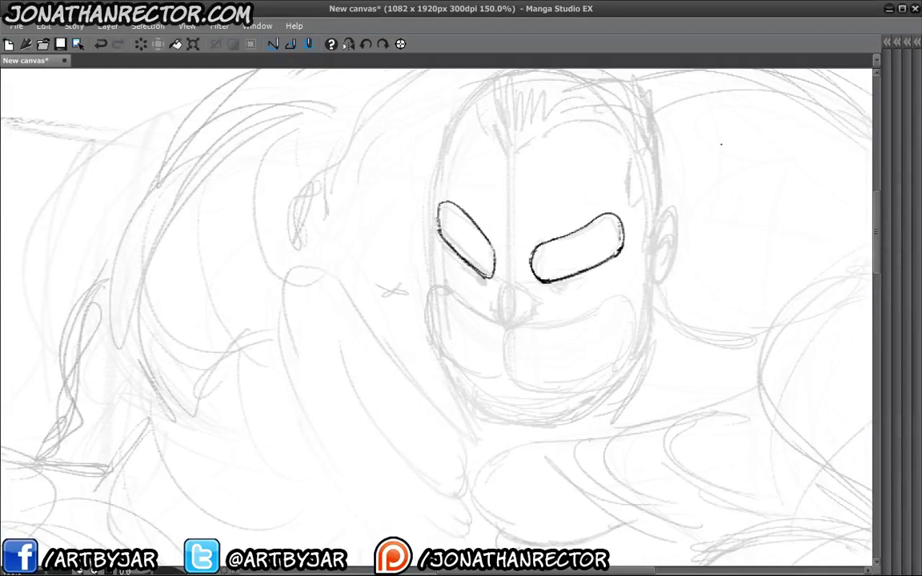
{"action": "left_click_drag", "start_coordinate": [592, 261], "coordinate": [540, 275]}
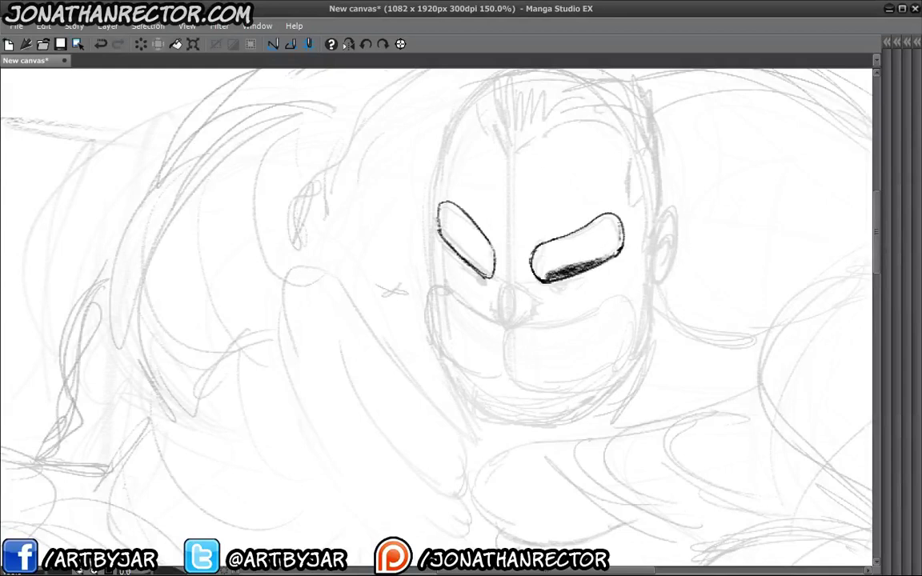
{"action": "left_click_drag", "start_coordinate": [594, 232], "coordinate": [537, 269]}
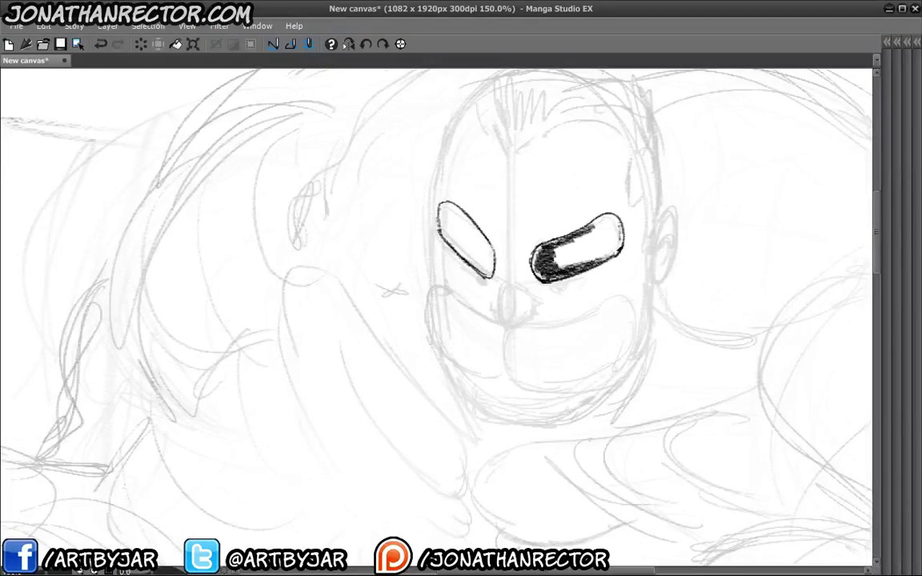
{"action": "left_click_drag", "start_coordinate": [592, 254], "coordinate": [616, 222]}
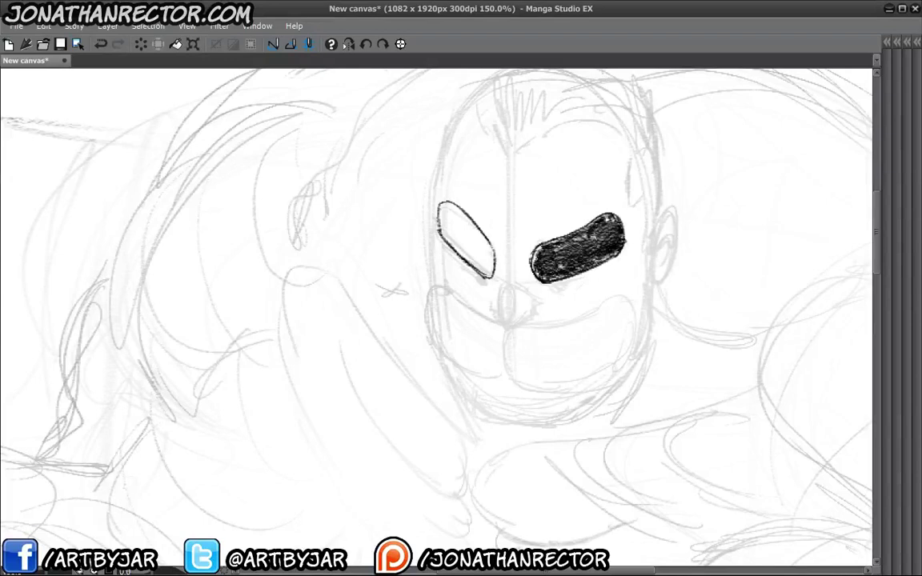
{"action": "mouse_move", "coordinate": [474, 222]}
{"action": "left_mouse_down"}
{"action": "mouse_move", "coordinate": [491, 268]}
{"action": "mouse_move", "coordinate": [478, 237]}
{"action": "left_mouse_up"}
{"action": "mouse_move", "coordinate": [445, 206]}
{"action": "left_mouse_down"}
{"action": "mouse_move", "coordinate": [477, 230]}
{"action": "mouse_move", "coordinate": [464, 241]}
{"action": "left_mouse_up"}
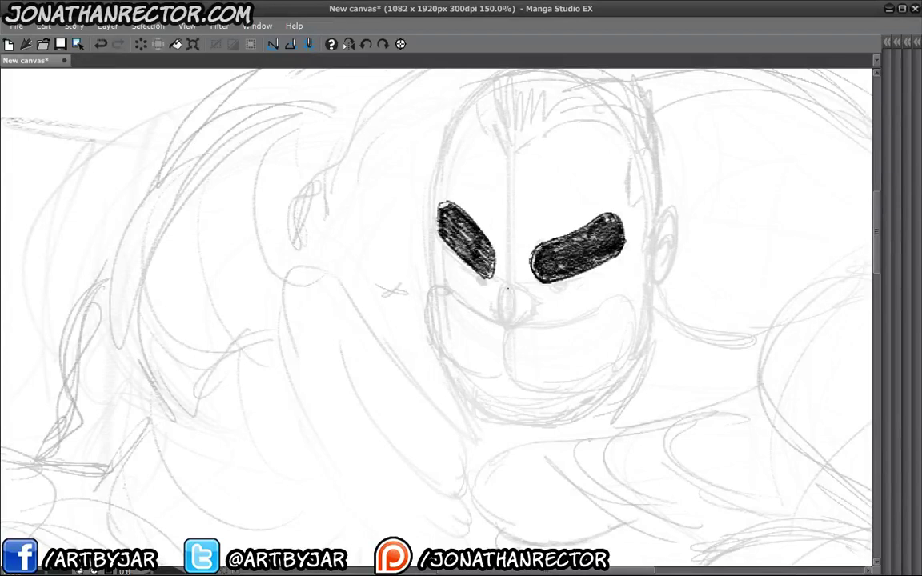
Draw a small oval nose, a curve under it, and short marks beneath the eyes
{"action": "left_click_drag", "start_coordinate": [507, 285], "coordinate": [509, 290]}
{"action": "mouse_move", "coordinate": [504, 328]}
{"action": "left_mouse_down"}
{"action": "mouse_move", "coordinate": [535, 310]}
{"action": "mouse_move", "coordinate": [501, 325]}
{"action": "left_mouse_up"}
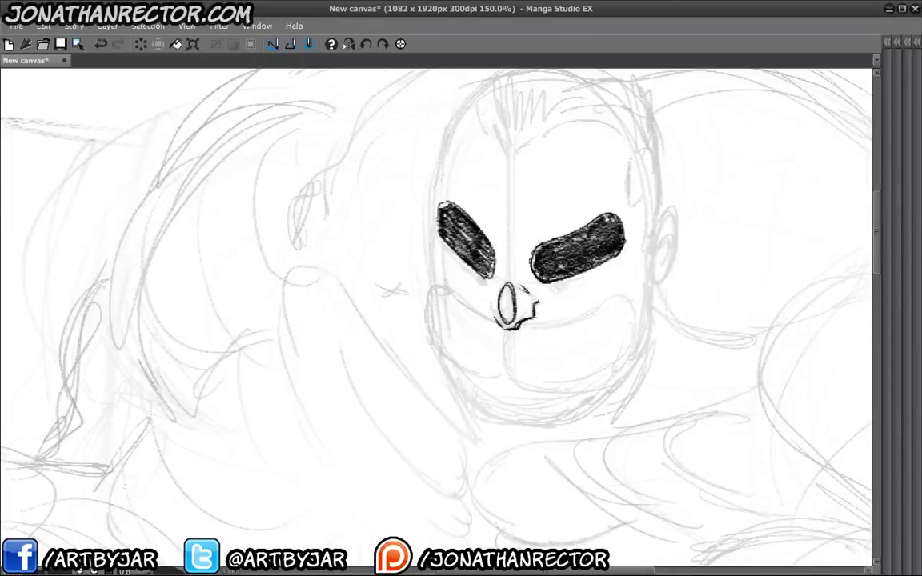
{"action": "left_click_drag", "start_coordinate": [436, 304], "coordinate": [457, 299]}
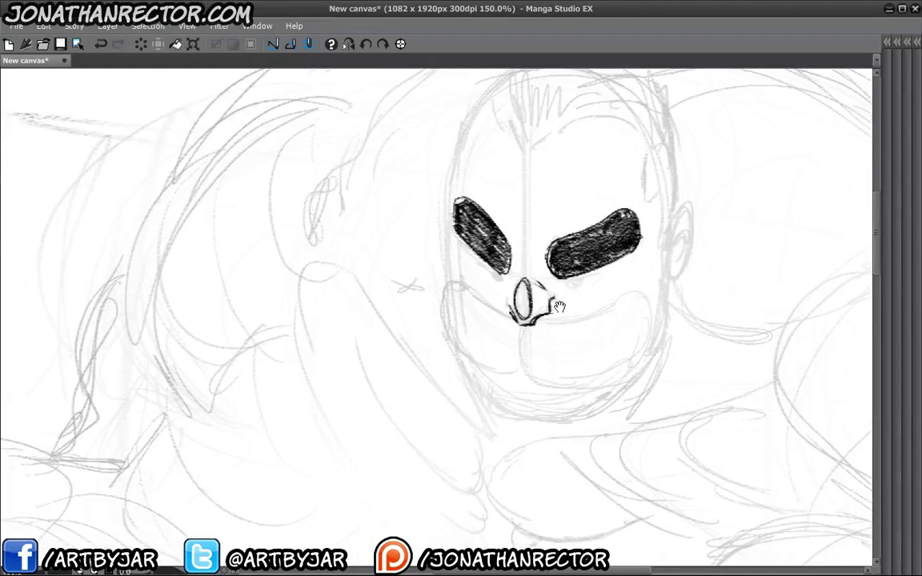
{"action": "left_click_drag", "start_coordinate": [570, 287], "coordinate": [587, 277]}
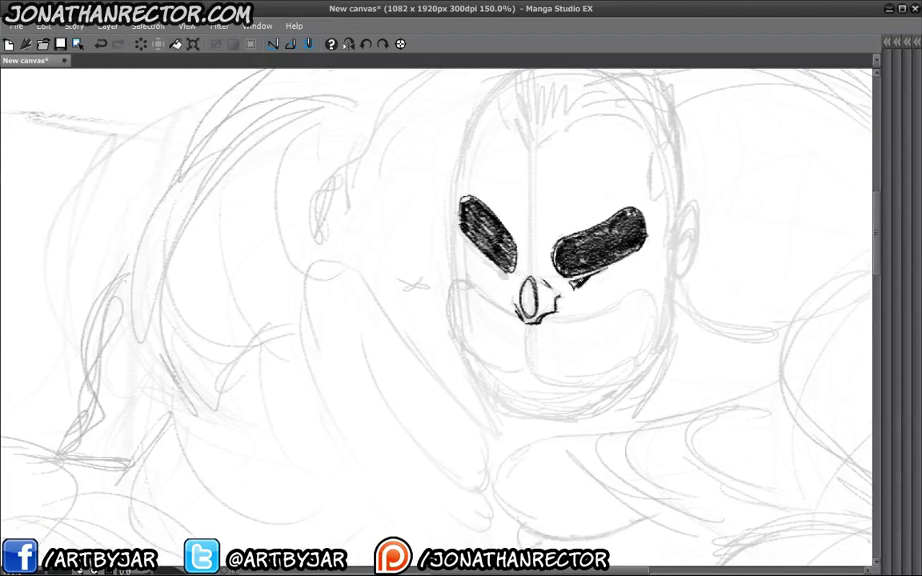
{"action": "left_click_drag", "start_coordinate": [496, 271], "coordinate": [508, 281]}
{"action": "mouse_move", "coordinate": [640, 261]}
{"action": "left_mouse_down"}
{"action": "mouse_move", "coordinate": [638, 276]}
{"action": "mouse_move", "coordinate": [649, 278]}
{"action": "left_mouse_up"}
{"action": "left_click_drag", "start_coordinate": [467, 261], "coordinate": [468, 269]}
Undo the stray mark by the left eye, then ink the closed mouth outline under the nose
{"action": "key", "text": "ctrl+z"}
{"action": "mouse_move", "coordinate": [433, 284]}
{"action": "left_mouse_down"}
{"action": "mouse_move", "coordinate": [401, 270]}
{"action": "mouse_move", "coordinate": [405, 256]}
{"action": "mouse_move", "coordinate": [429, 335]}
{"action": "mouse_move", "coordinate": [494, 358]}
{"action": "left_mouse_up"}
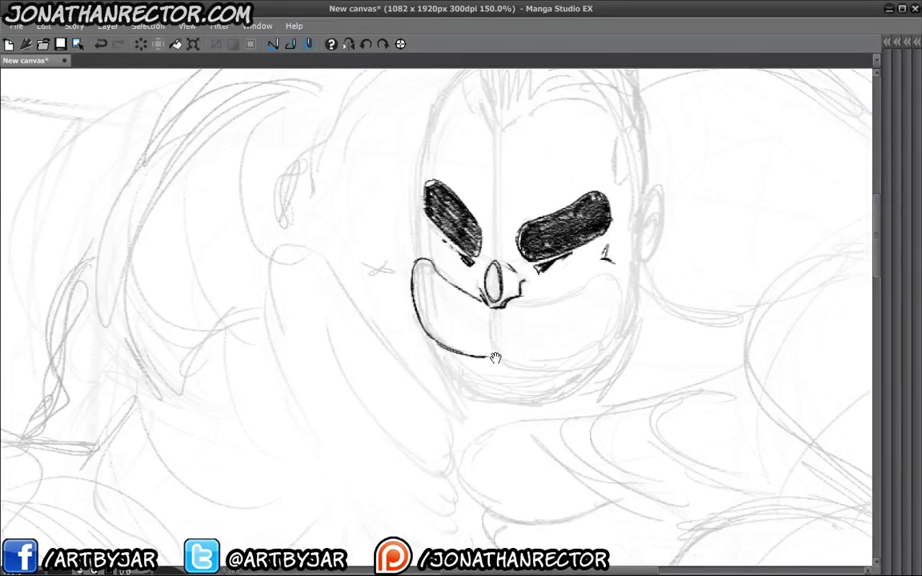
{"action": "left_click_drag", "start_coordinate": [609, 169], "coordinate": [506, 173]}
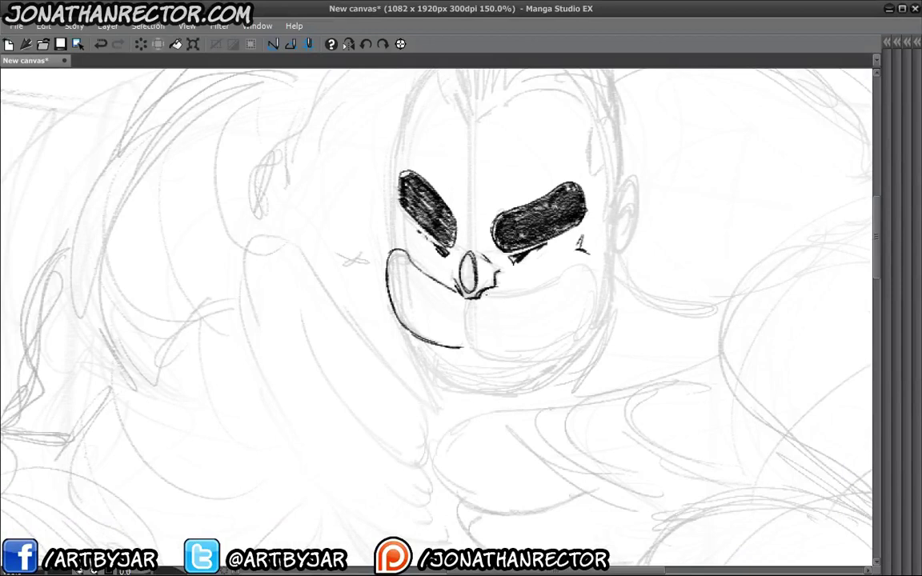
{"action": "left_click_drag", "start_coordinate": [480, 296], "coordinate": [598, 274]}
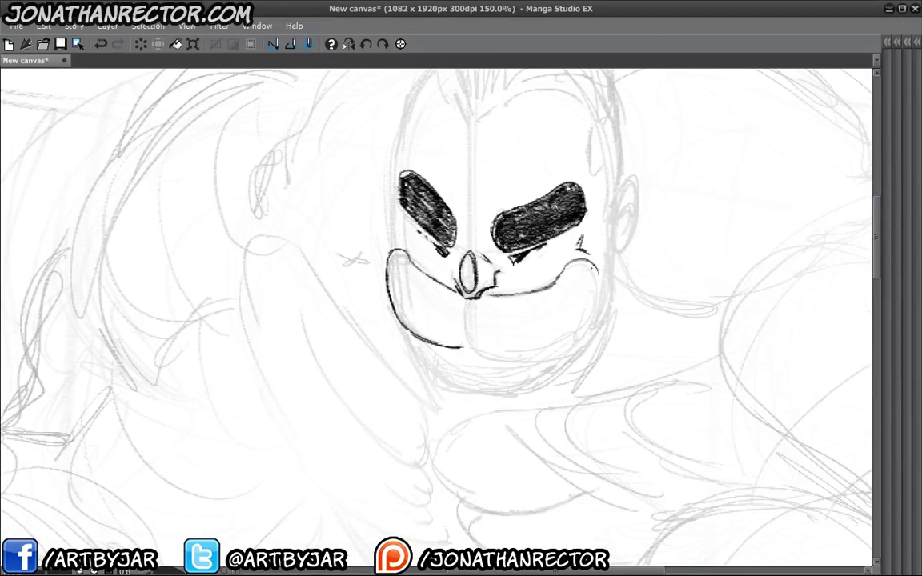
{"action": "left_click_drag", "start_coordinate": [598, 272], "coordinate": [534, 352]}
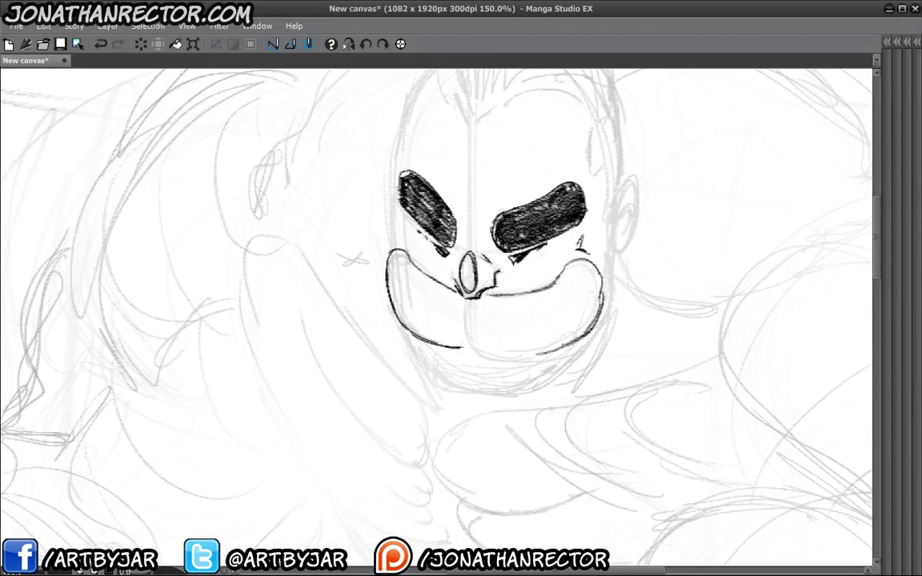
{"action": "left_click_drag", "start_coordinate": [468, 350], "coordinate": [534, 353]}
{"action": "scroll", "coordinate": [397, 285], "scroll_direction": "up", "scroll_amount": 1}
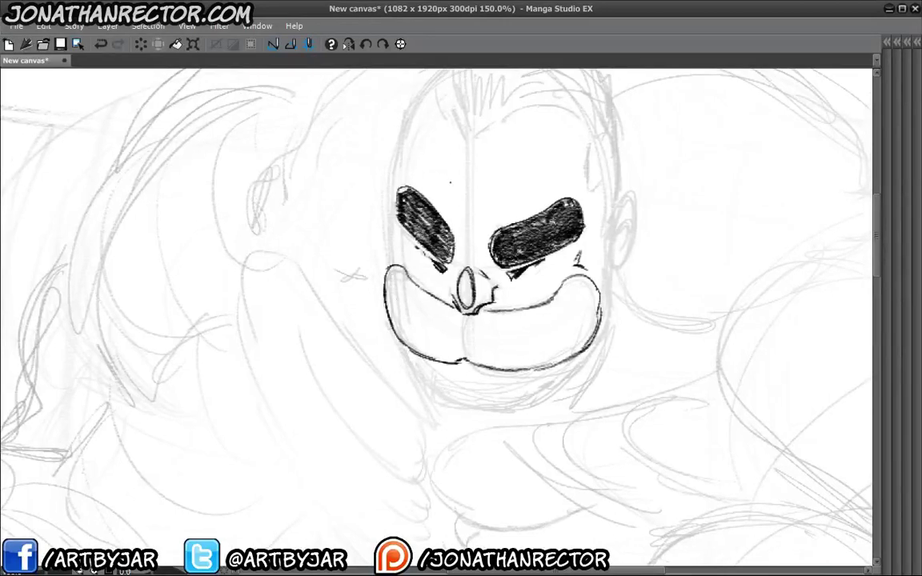
Rotate the canvas sideways and hatch the top and left parts of the mouth shape
{"action": "mouse_move", "coordinate": [348, 285]}
{"action": "left_mouse_down"}
{"action": "mouse_move", "coordinate": [120, 288]}
{"action": "mouse_move", "coordinate": [257, 160]}
{"action": "mouse_move", "coordinate": [483, 196]}
{"action": "left_mouse_up"}
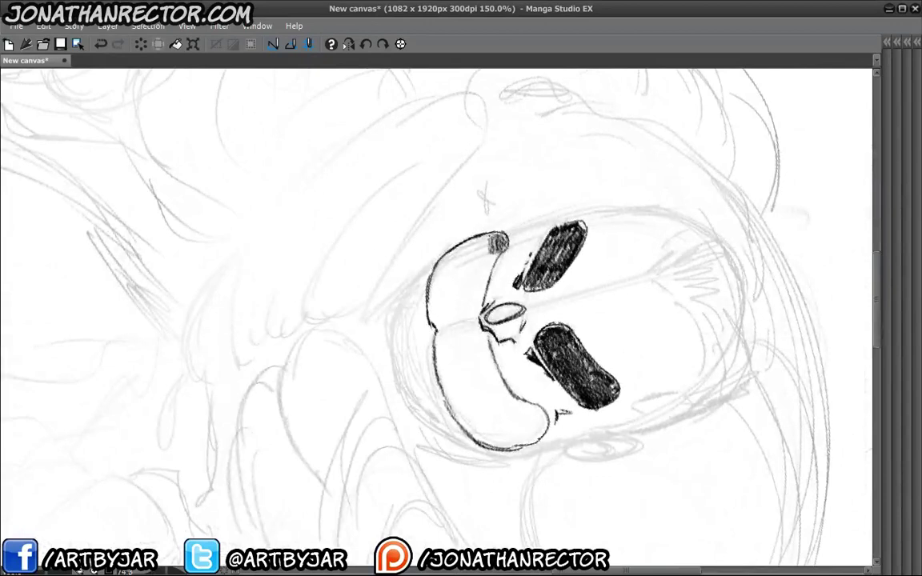
{"action": "mouse_move", "coordinate": [497, 242]}
{"action": "left_mouse_down"}
{"action": "mouse_move", "coordinate": [439, 264]}
{"action": "mouse_move", "coordinate": [493, 255]}
{"action": "mouse_move", "coordinate": [473, 308]}
{"action": "left_mouse_up"}
{"action": "mouse_move", "coordinate": [470, 252]}
{"action": "left_mouse_down"}
{"action": "mouse_move", "coordinate": [461, 311]}
{"action": "mouse_move", "coordinate": [437, 319]}
{"action": "left_mouse_up"}
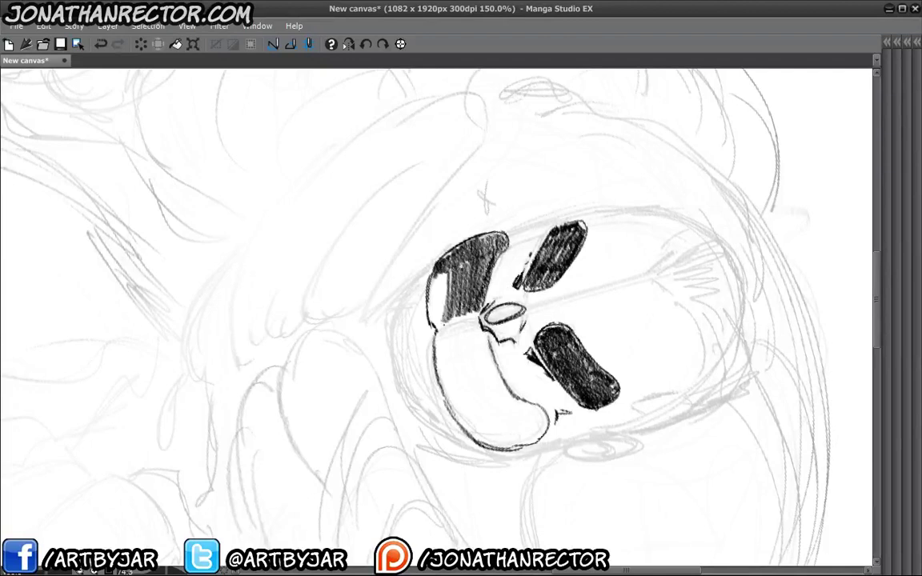
{"action": "left_click_drag", "start_coordinate": [445, 270], "coordinate": [430, 322]}
{"action": "left_click_drag", "start_coordinate": [438, 276], "coordinate": [429, 324]}
{"action": "mouse_move", "coordinate": [479, 316]}
{"action": "left_mouse_down"}
{"action": "mouse_move", "coordinate": [478, 364]}
{"action": "mouse_move", "coordinate": [469, 373]}
{"action": "left_mouse_up"}
Densely hatch the lower mouth area, then reset the canvas rotation to upright
{"action": "mouse_move", "coordinate": [456, 326]}
{"action": "left_mouse_down"}
{"action": "mouse_move", "coordinate": [454, 375]}
{"action": "mouse_move", "coordinate": [440, 372]}
{"action": "left_mouse_up"}
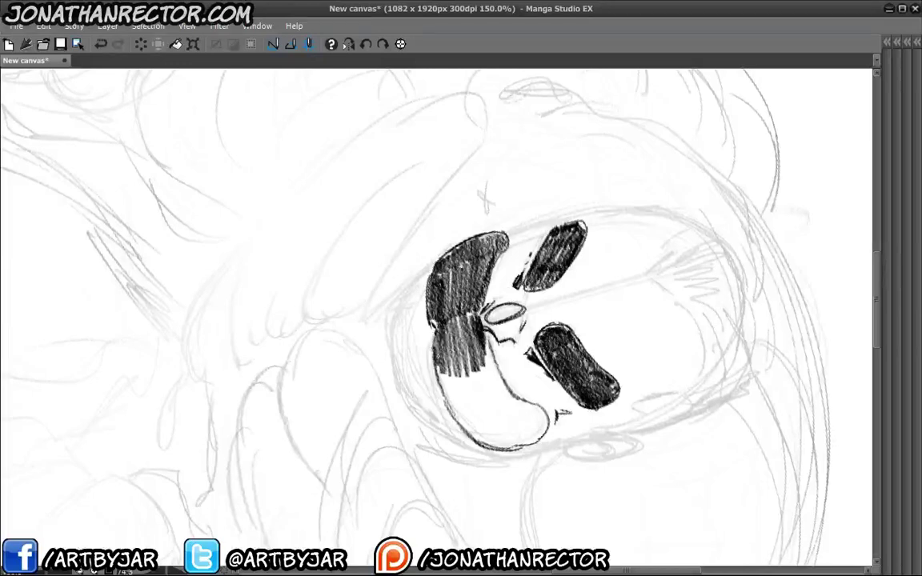
{"action": "left_click_drag", "start_coordinate": [449, 328], "coordinate": [473, 392]}
{"action": "left_click_drag", "start_coordinate": [472, 352], "coordinate": [498, 413]}
{"action": "left_click_drag", "start_coordinate": [448, 364], "coordinate": [452, 404]}
{"action": "mouse_move", "coordinate": [456, 364]}
{"action": "left_mouse_down"}
{"action": "mouse_move", "coordinate": [460, 408]}
{"action": "mouse_move", "coordinate": [545, 437]}
{"action": "mouse_move", "coordinate": [480, 393]}
{"action": "left_mouse_up"}
{"action": "mouse_move", "coordinate": [436, 344]}
{"action": "left_mouse_down"}
{"action": "mouse_move", "coordinate": [471, 388]}
{"action": "mouse_move", "coordinate": [460, 392]}
{"action": "left_mouse_up"}
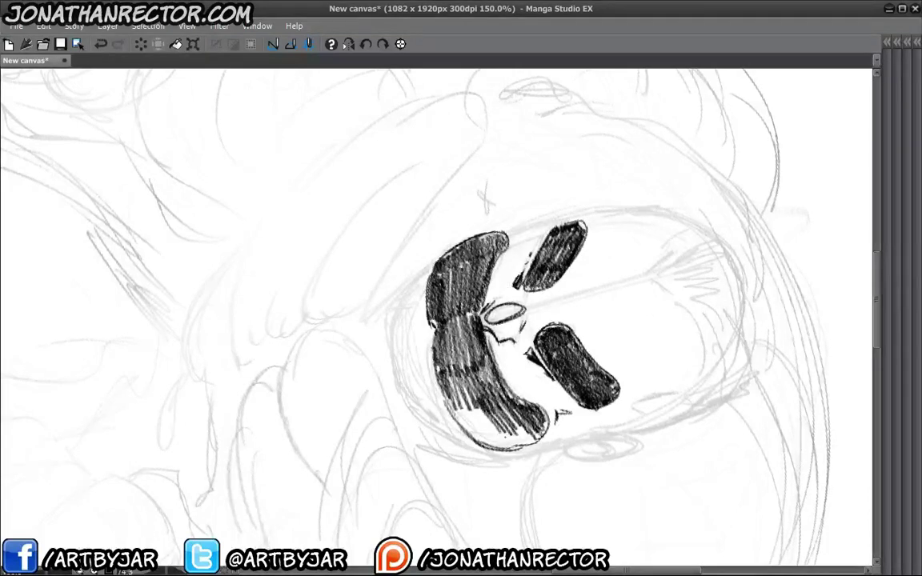
{"action": "mouse_move", "coordinate": [420, 359]}
{"action": "left_mouse_down"}
{"action": "mouse_move", "coordinate": [452, 395]}
{"action": "mouse_move", "coordinate": [402, 392]}
{"action": "left_mouse_up"}
{"action": "mouse_move", "coordinate": [480, 381]}
{"action": "left_mouse_down"}
{"action": "mouse_move", "coordinate": [453, 403]}
{"action": "mouse_move", "coordinate": [426, 407]}
{"action": "left_mouse_up"}
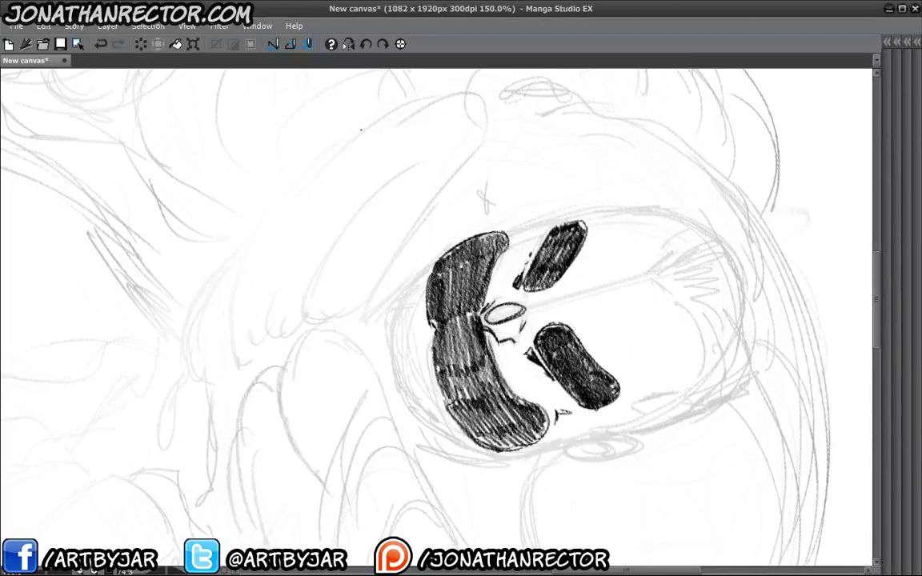
{"action": "left_click", "coordinate": [400, 46]}
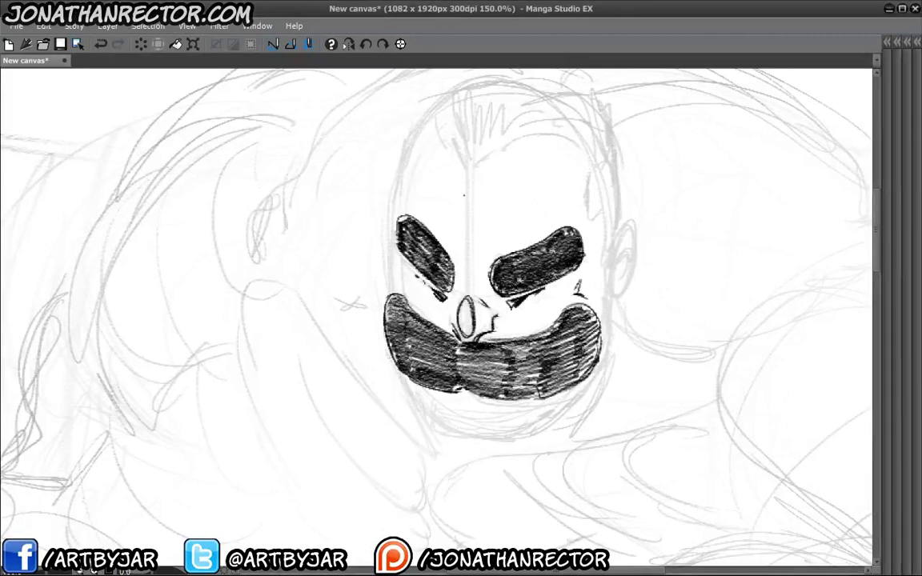
Replace the stray strokes beside the right ear with a new inked ear outline and detail
{"action": "left_click_drag", "start_coordinate": [347, 301], "coordinate": [352, 264]}
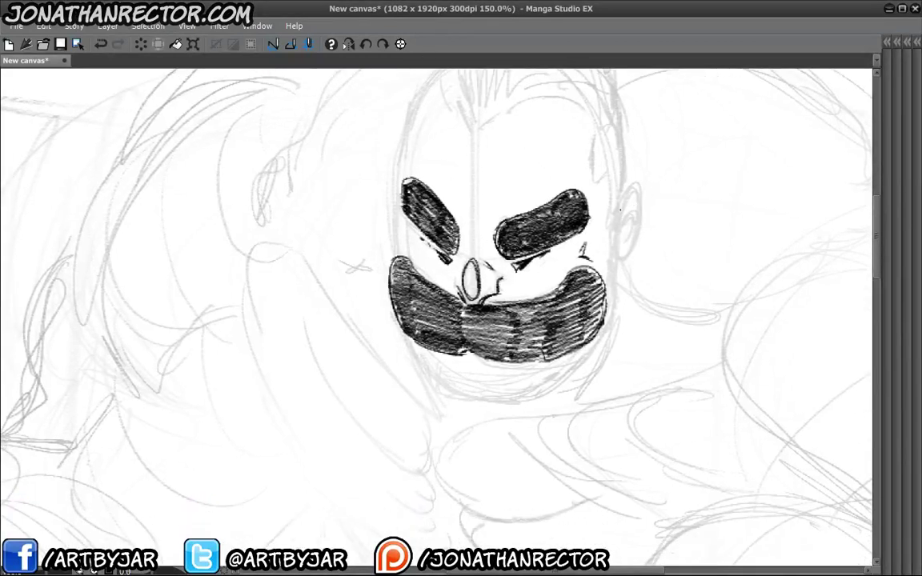
{"action": "left_click_drag", "start_coordinate": [634, 184], "coordinate": [621, 250]}
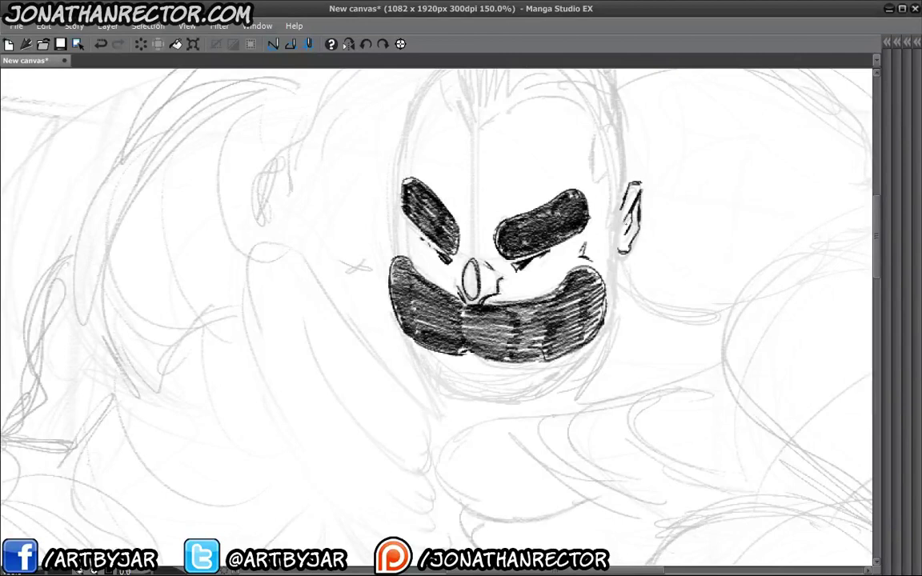
{"action": "key", "text": "ctrl+z"}
{"action": "key", "text": "ctrl+z"}
{"action": "key", "text": "ctrl+z"}
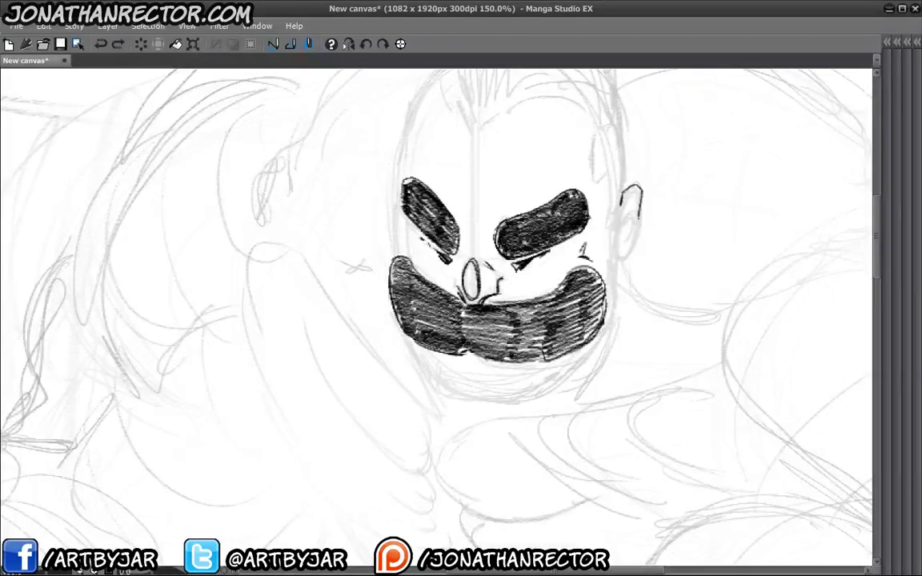
{"action": "mouse_move", "coordinate": [624, 192]}
{"action": "left_mouse_down"}
{"action": "mouse_move", "coordinate": [619, 242]}
{"action": "mouse_move", "coordinate": [630, 215]}
{"action": "left_mouse_up"}
Ink the right cheek down to the mustache and the left contour of the face
{"action": "left_click_drag", "start_coordinate": [542, 240], "coordinate": [559, 213]}
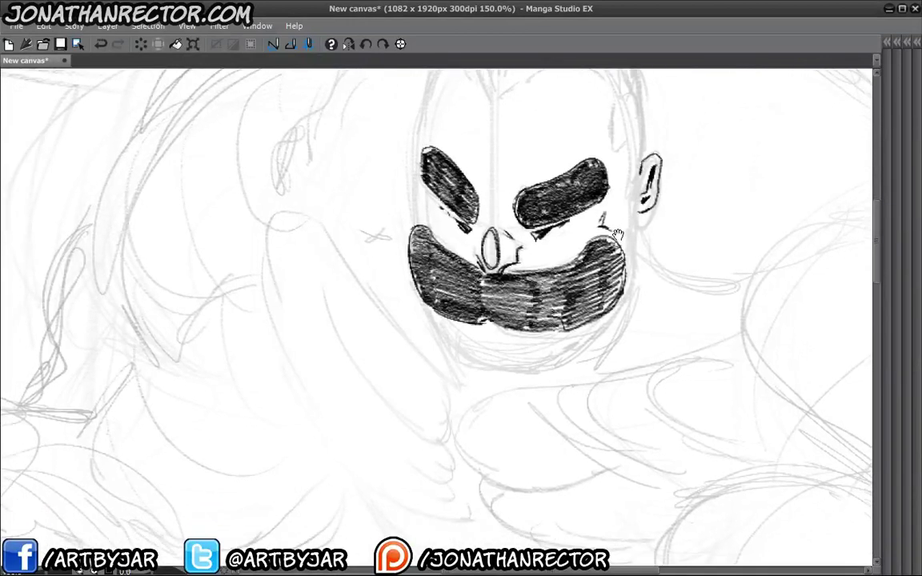
{"action": "left_click_drag", "start_coordinate": [600, 263], "coordinate": [616, 236]}
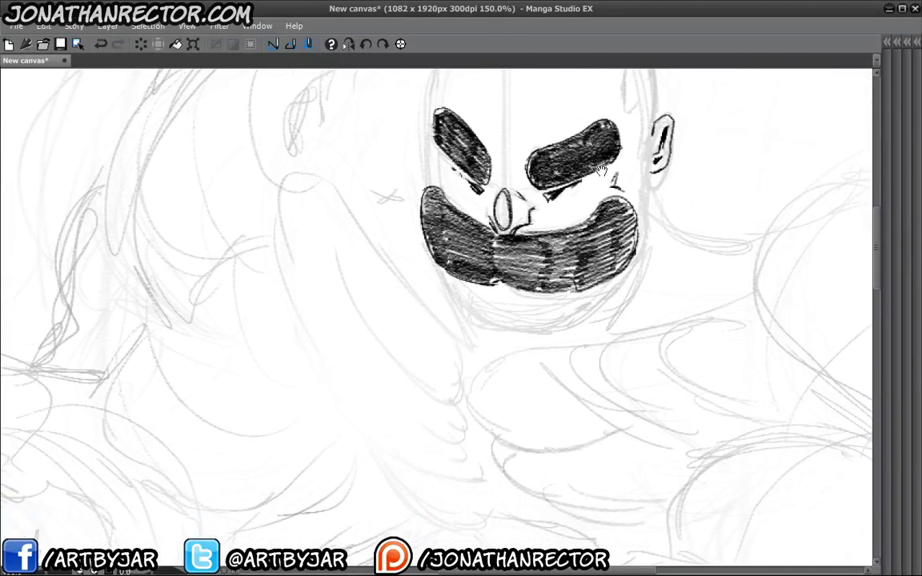
{"action": "mouse_move", "coordinate": [654, 173]}
{"action": "left_mouse_down"}
{"action": "mouse_move", "coordinate": [647, 246]}
{"action": "mouse_move", "coordinate": [565, 327]}
{"action": "mouse_move", "coordinate": [448, 301]}
{"action": "left_mouse_up"}
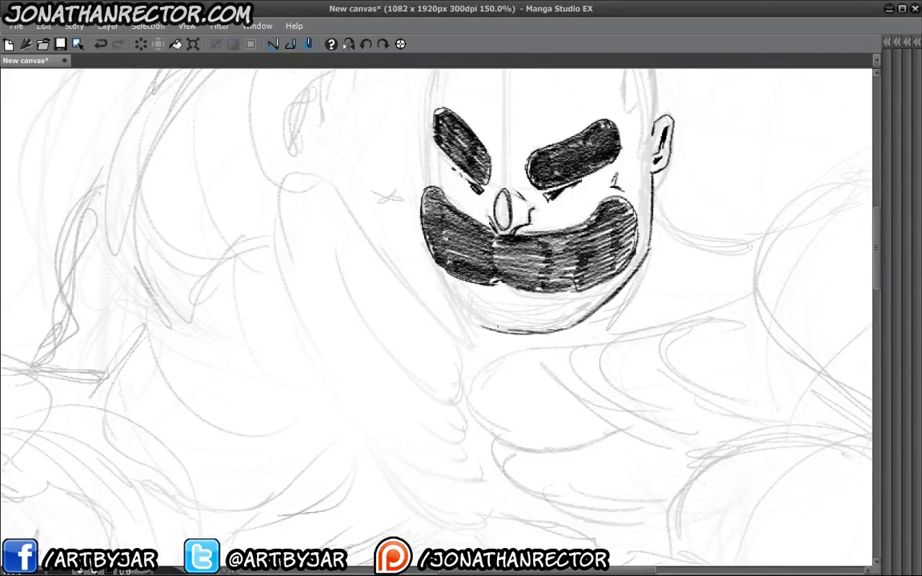
{"action": "mouse_move", "coordinate": [393, 262]}
{"action": "left_mouse_down"}
{"action": "mouse_move", "coordinate": [460, 335]}
{"action": "mouse_move", "coordinate": [526, 380]}
{"action": "left_mouse_up"}
{"action": "left_click_drag", "start_coordinate": [458, 268], "coordinate": [460, 312]}
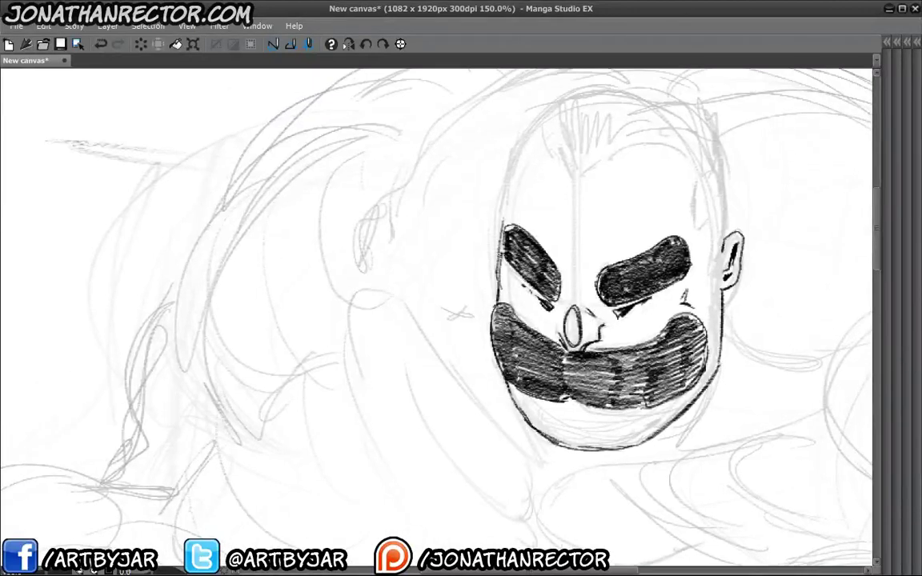
{"action": "left_click_drag", "start_coordinate": [505, 198], "coordinate": [498, 294]}
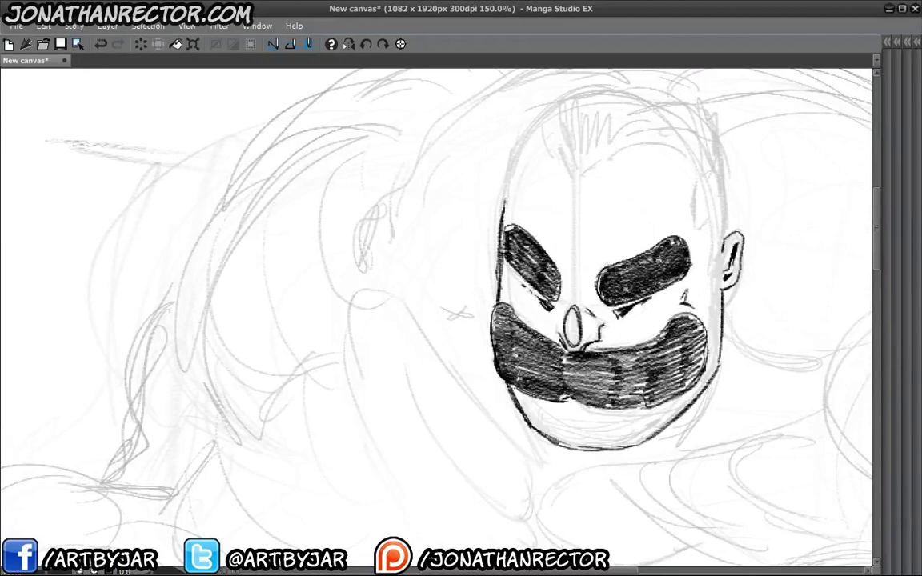
Darken the mustache centre with hatching and ink the top-of-head line and brow strokes
{"action": "left_click_drag", "start_coordinate": [489, 392], "coordinate": [544, 320]}
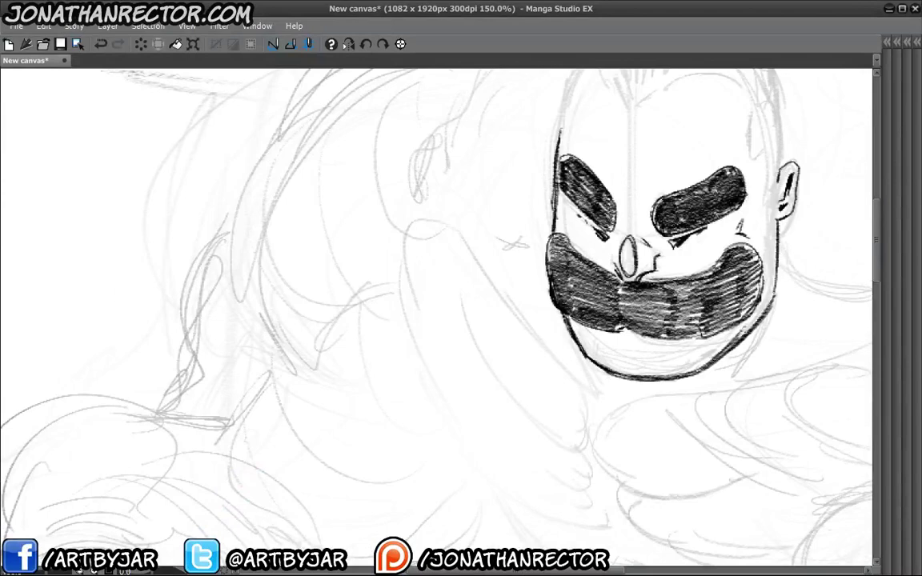
{"action": "left_click_drag", "start_coordinate": [728, 305], "coordinate": [589, 397]}
{"action": "mouse_move", "coordinate": [526, 353]}
{"action": "left_mouse_down"}
{"action": "mouse_move", "coordinate": [541, 363]}
{"action": "mouse_move", "coordinate": [560, 410]}
{"action": "left_mouse_up"}
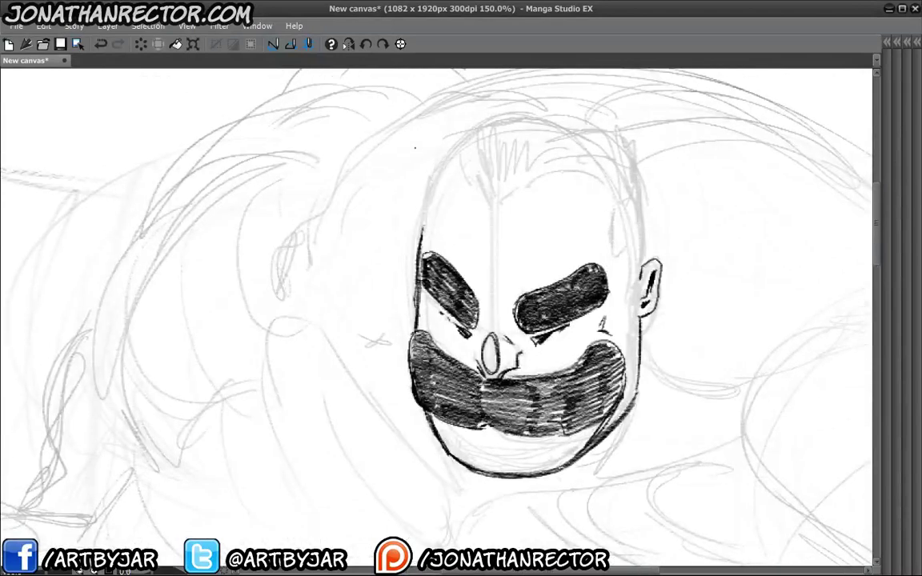
{"action": "mouse_move", "coordinate": [627, 255]}
{"action": "left_mouse_down"}
{"action": "mouse_move", "coordinate": [629, 358]}
{"action": "mouse_move", "coordinate": [619, 246]}
{"action": "mouse_move", "coordinate": [504, 280]}
{"action": "left_mouse_up"}
{"action": "left_click_drag", "start_coordinate": [460, 252], "coordinate": [494, 280]}
{"action": "left_click_drag", "start_coordinate": [512, 320], "coordinate": [509, 326]}
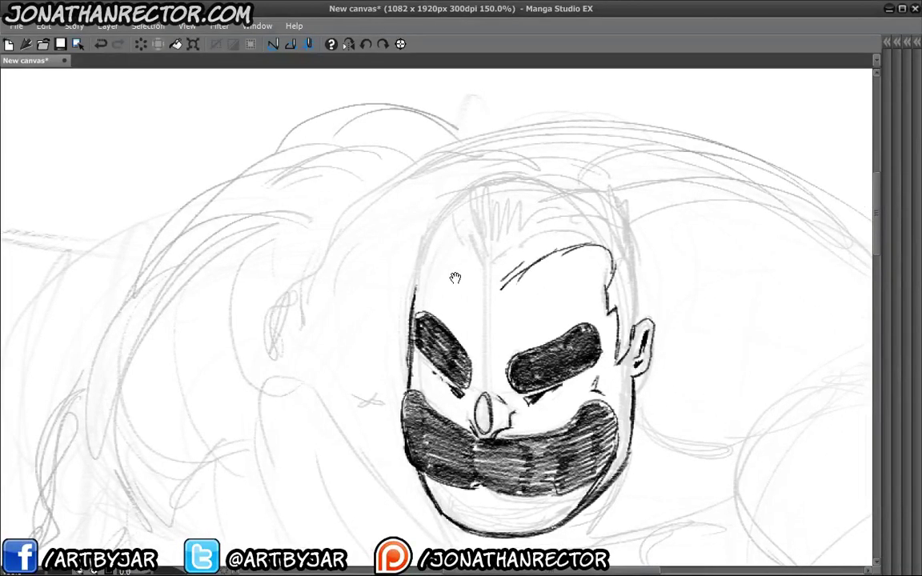
{"action": "left_click_drag", "start_coordinate": [439, 234], "coordinate": [480, 283]}
Ink a V-shaped hair tuft on the forehead and the left outline of the head
{"action": "scroll", "coordinate": [327, 337], "scroll_direction": "down", "scroll_amount": 3}
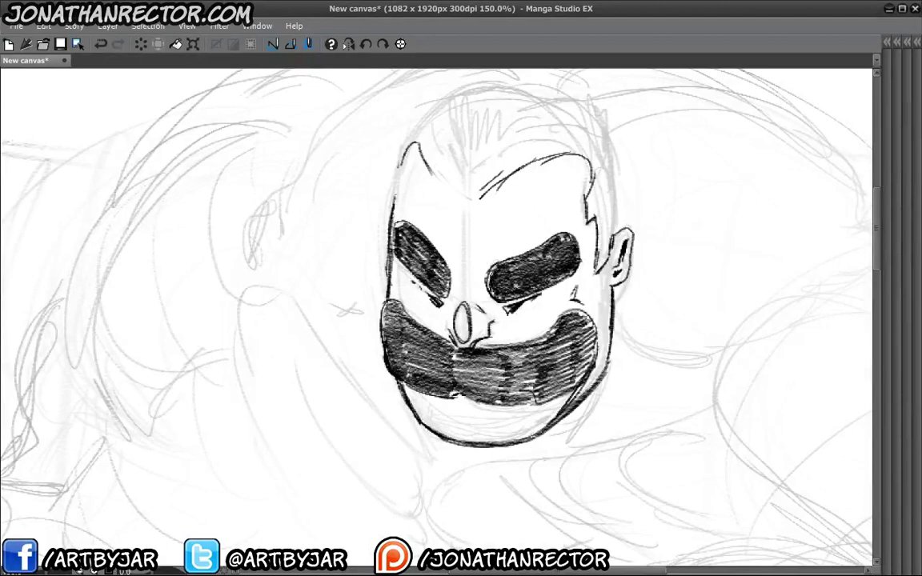
{"action": "scroll", "coordinate": [465, 248], "scroll_direction": "up", "scroll_amount": 1}
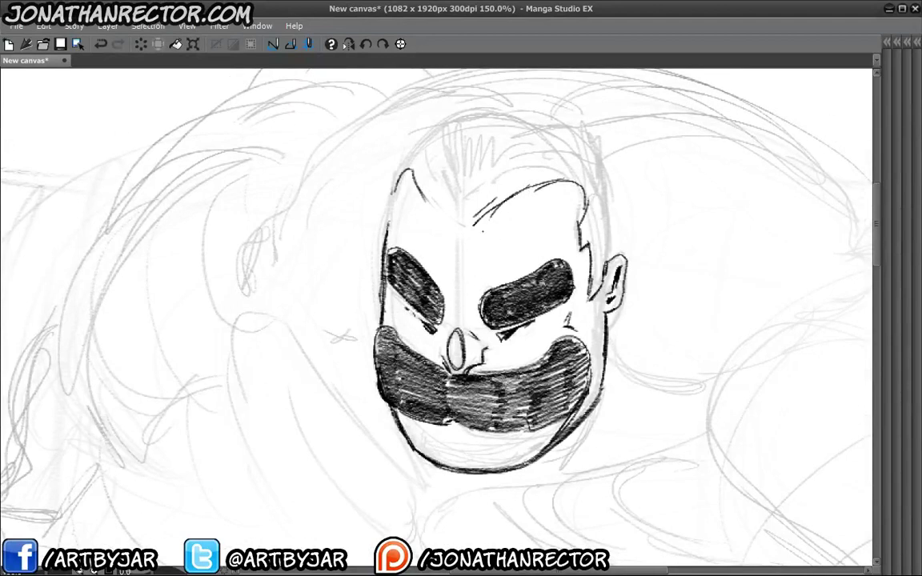
{"action": "left_click_drag", "start_coordinate": [472, 225], "coordinate": [431, 197]}
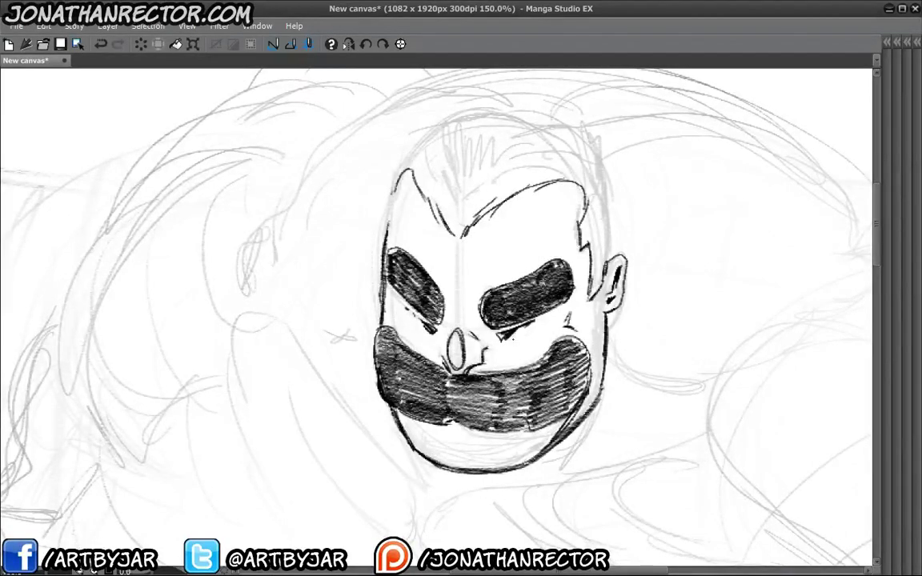
{"action": "scroll", "coordinate": [441, 238], "scroll_direction": "up", "scroll_amount": 2}
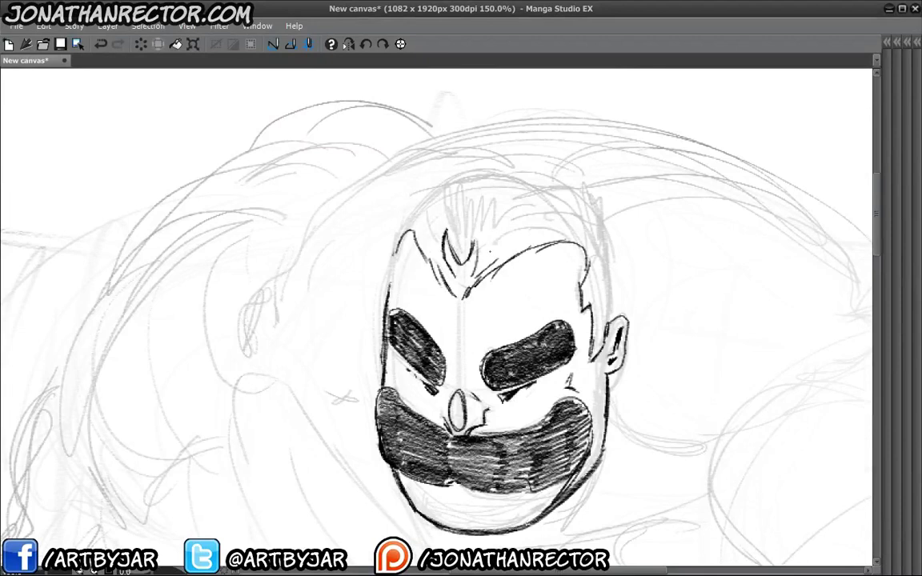
{"action": "left_click_drag", "start_coordinate": [506, 234], "coordinate": [478, 272]}
{"action": "left_click_drag", "start_coordinate": [443, 214], "coordinate": [467, 202]}
{"action": "left_click_drag", "start_coordinate": [440, 320], "coordinate": [447, 301]}
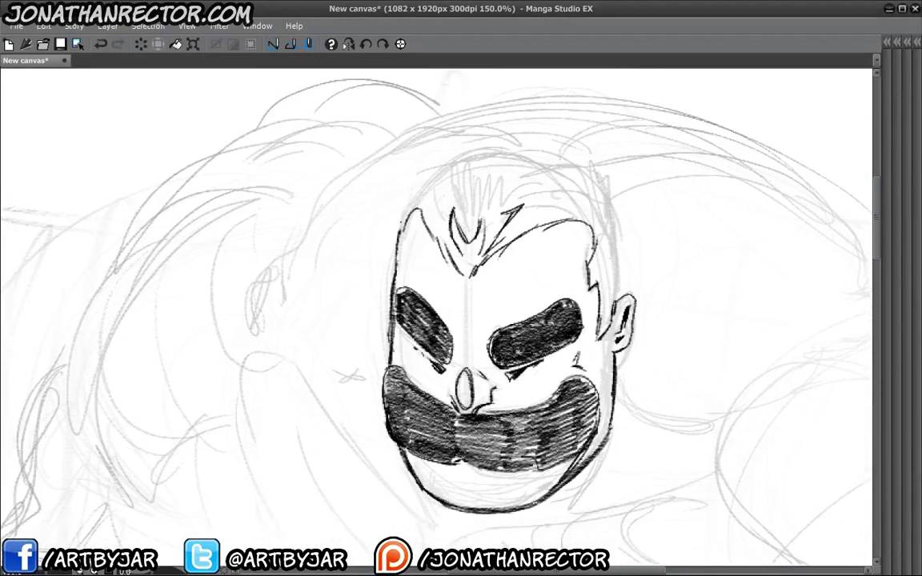
{"action": "mouse_move", "coordinate": [400, 214]}
{"action": "left_mouse_down"}
{"action": "mouse_move", "coordinate": [439, 154]}
{"action": "mouse_move", "coordinate": [599, 159]}
{"action": "mouse_move", "coordinate": [613, 209]}
{"action": "mouse_move", "coordinate": [602, 281]}
{"action": "left_mouse_up"}
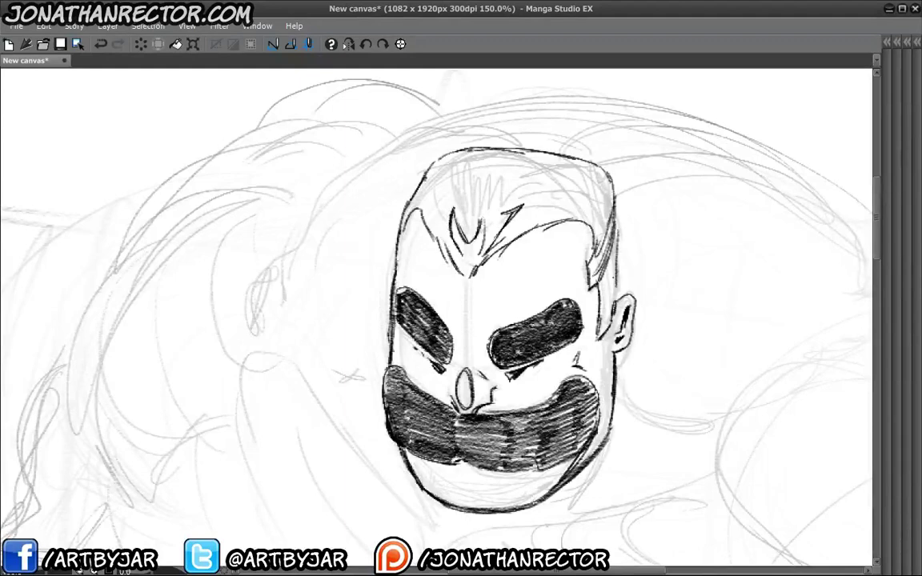
Mirror the view horizontally, ink the head's right side and hatch dark strands across the hair
{"action": "left_click", "coordinate": [349, 43]}
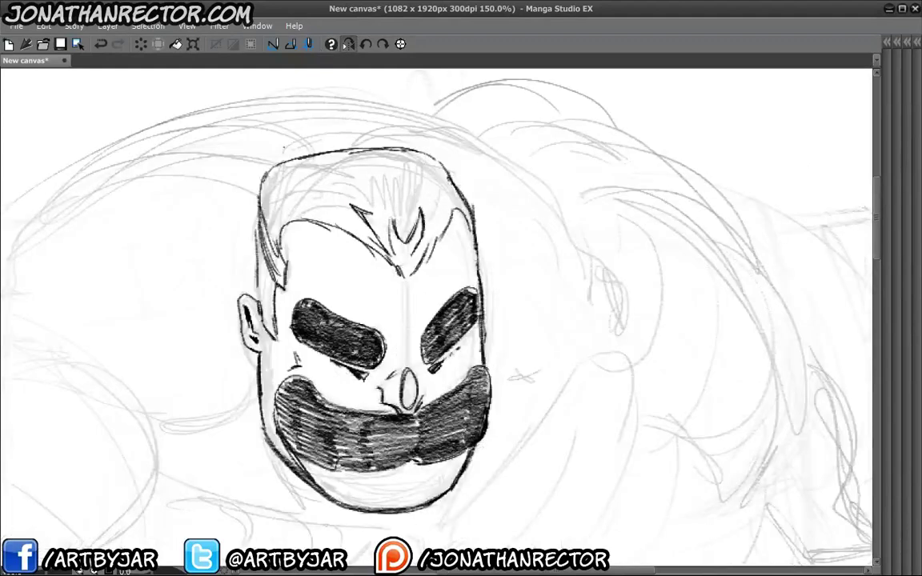
{"action": "left_click_drag", "start_coordinate": [455, 175], "coordinate": [482, 248]}
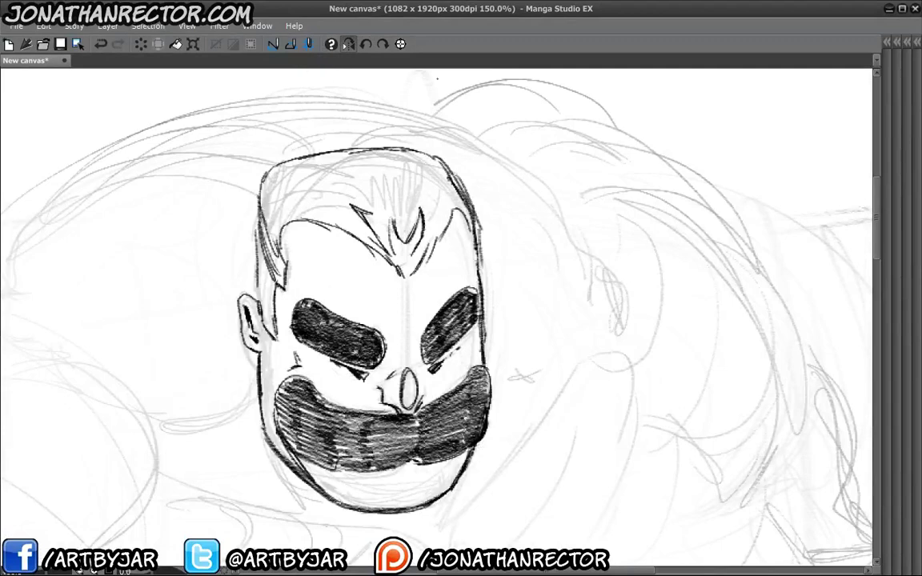
{"action": "mouse_move", "coordinate": [439, 172]}
{"action": "left_mouse_down"}
{"action": "mouse_move", "coordinate": [429, 232]}
{"action": "mouse_move", "coordinate": [423, 210]}
{"action": "left_mouse_up"}
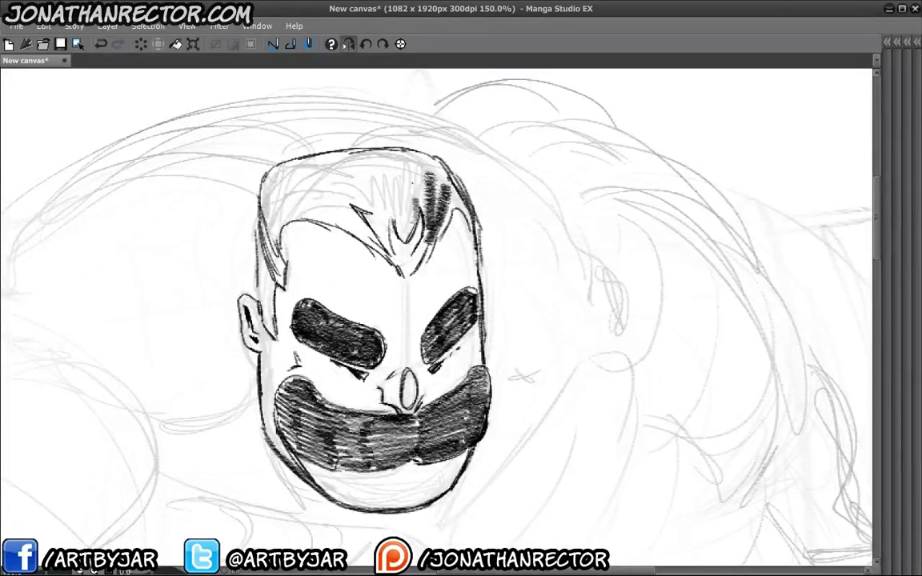
{"action": "left_click_drag", "start_coordinate": [384, 157], "coordinate": [408, 232]}
{"action": "left_click_drag", "start_coordinate": [356, 144], "coordinate": [388, 212]}
{"action": "left_click_drag", "start_coordinate": [315, 157], "coordinate": [375, 209]}
{"action": "mouse_move", "coordinate": [296, 180]}
{"action": "left_mouse_down"}
{"action": "mouse_move", "coordinate": [355, 197]}
{"action": "mouse_move", "coordinate": [362, 216]}
{"action": "left_mouse_up"}
{"action": "mouse_move", "coordinate": [268, 182]}
{"action": "left_mouse_down"}
{"action": "mouse_move", "coordinate": [327, 210]}
{"action": "mouse_move", "coordinate": [280, 211]}
{"action": "mouse_move", "coordinate": [250, 296]}
{"action": "left_mouse_up"}
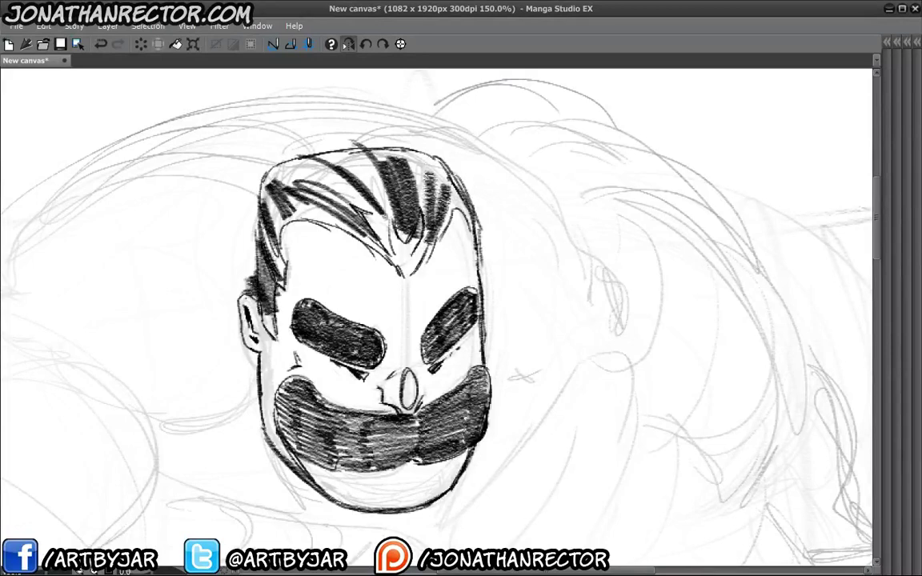
Pan around the head and ink a sweeping curve over the hair outline
{"action": "left_click_drag", "start_coordinate": [401, 320], "coordinate": [442, 220]}
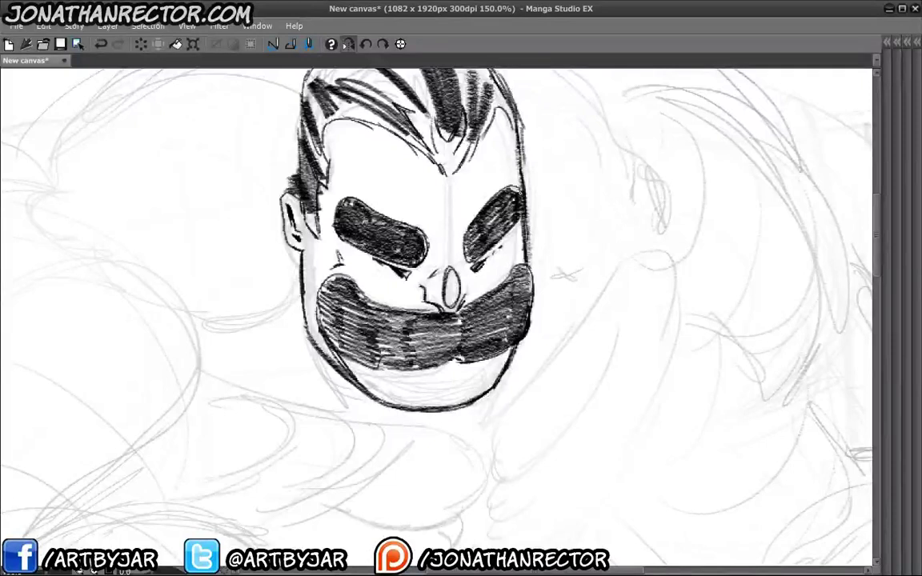
{"action": "left_click_drag", "start_coordinate": [371, 294], "coordinate": [413, 287]}
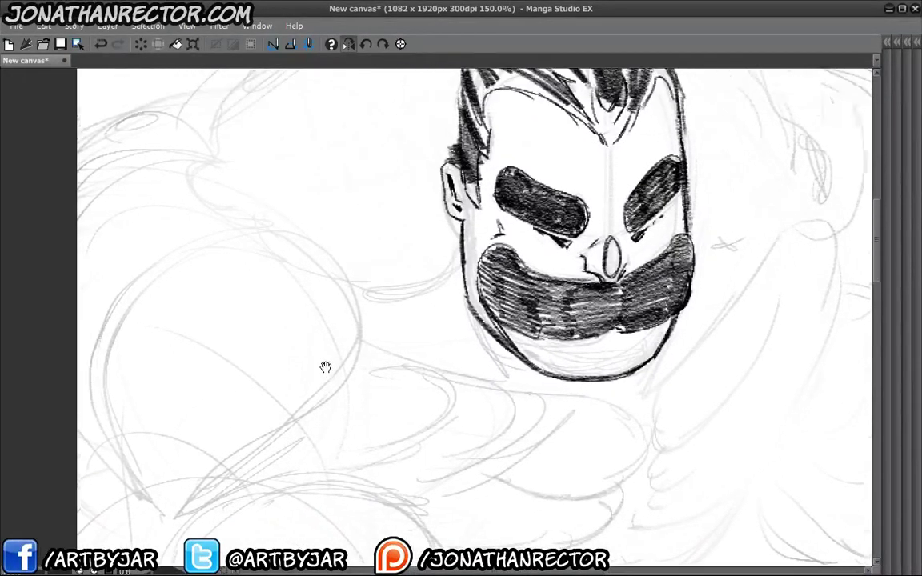
{"action": "mouse_move", "coordinate": [304, 339]}
{"action": "left_mouse_down"}
{"action": "mouse_move", "coordinate": [291, 484]}
{"action": "mouse_move", "coordinate": [267, 461]}
{"action": "left_mouse_up"}
{"action": "left_click_drag", "start_coordinate": [416, 122], "coordinate": [457, 202]}
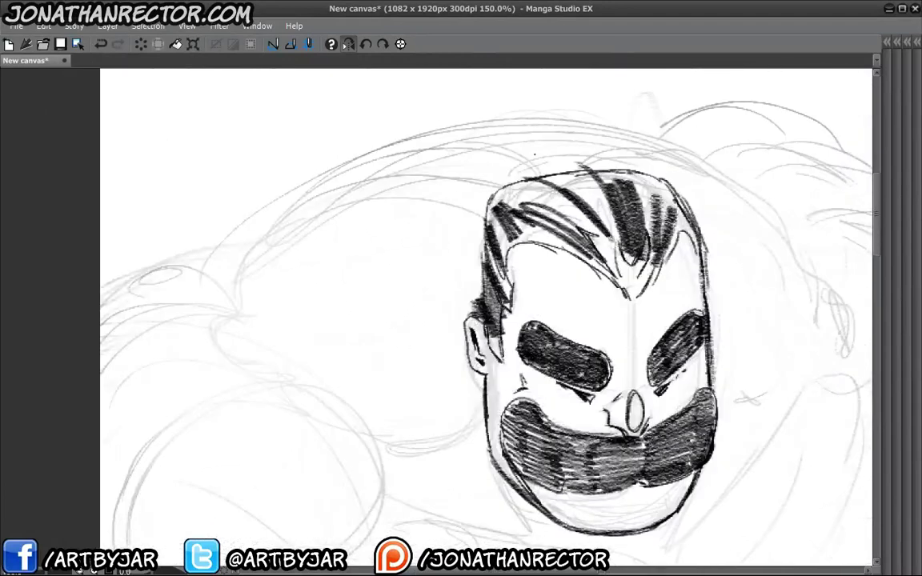
{"action": "left_click_drag", "start_coordinate": [525, 148], "coordinate": [345, 164]}
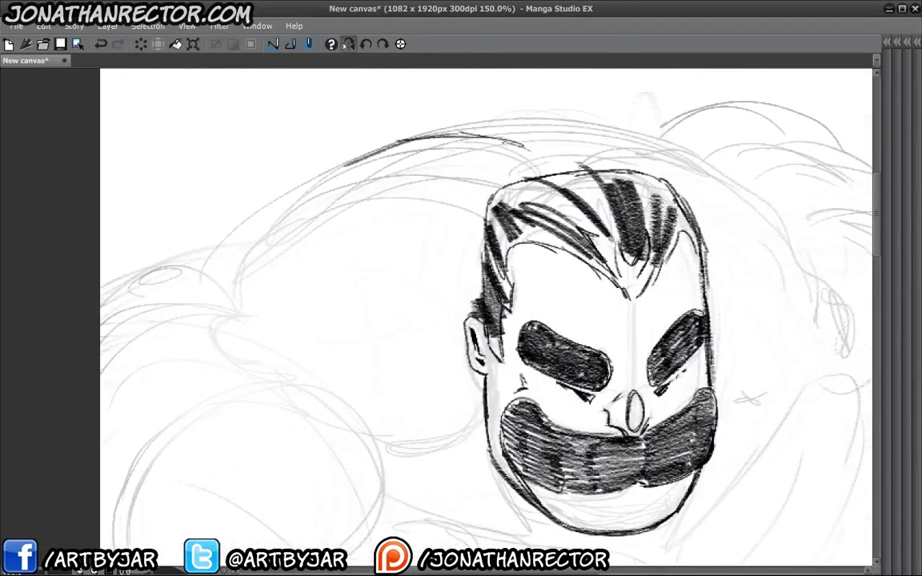
Ink the thick outline from the head across to the shoulder, shading its right bulge dark
{"action": "left_click_drag", "start_coordinate": [448, 128], "coordinate": [276, 164]}
{"action": "left_click_drag", "start_coordinate": [364, 150], "coordinate": [234, 247]}
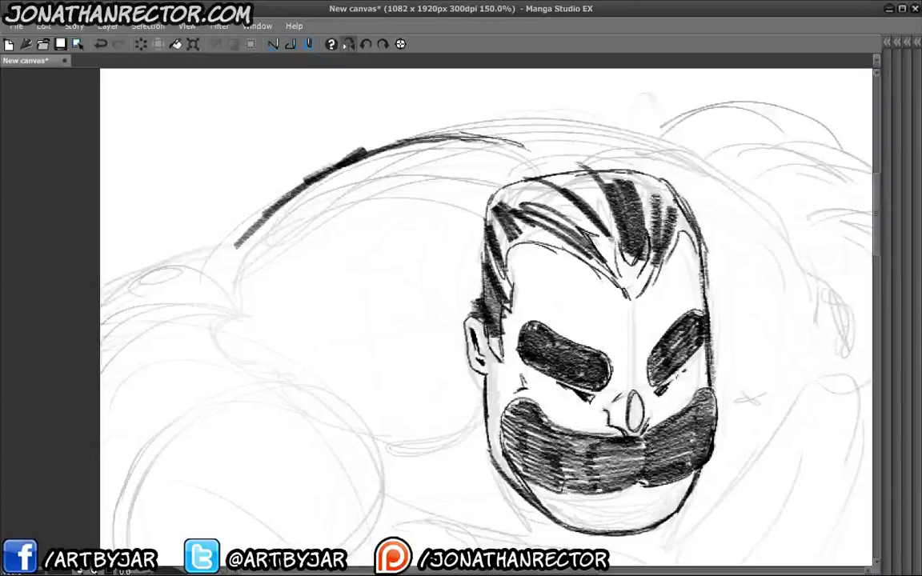
{"action": "left_click_drag", "start_coordinate": [241, 316], "coordinate": [169, 318]}
{"action": "mouse_move", "coordinate": [366, 124]}
{"action": "left_mouse_down"}
{"action": "mouse_move", "coordinate": [435, 120]}
{"action": "mouse_move", "coordinate": [690, 190]}
{"action": "mouse_move", "coordinate": [724, 274]}
{"action": "mouse_move", "coordinate": [778, 340]}
{"action": "mouse_move", "coordinate": [752, 352]}
{"action": "left_mouse_up"}
{"action": "mouse_move", "coordinate": [757, 316]}
{"action": "left_mouse_down"}
{"action": "mouse_move", "coordinate": [747, 360]}
{"action": "mouse_move", "coordinate": [770, 345]}
{"action": "mouse_move", "coordinate": [736, 361]}
{"action": "left_mouse_up"}
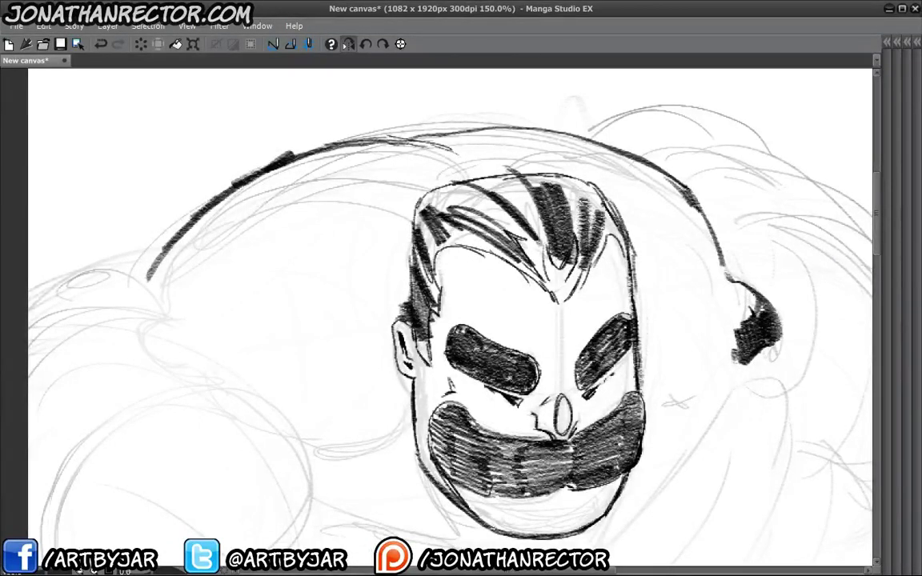
{"action": "left_click_drag", "start_coordinate": [723, 312], "coordinate": [723, 349]}
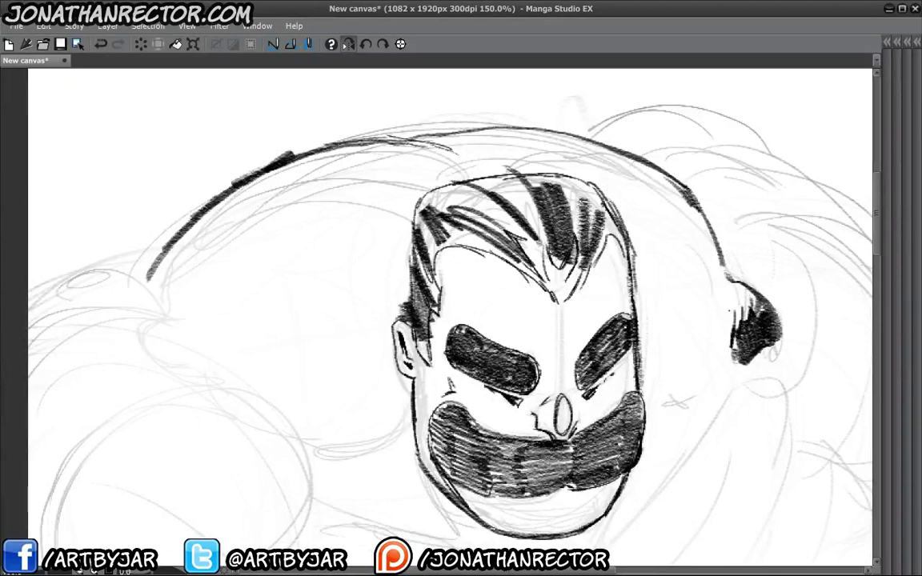
{"action": "mouse_move", "coordinate": [729, 311]}
{"action": "left_mouse_down"}
{"action": "mouse_move", "coordinate": [728, 351]}
{"action": "mouse_move", "coordinate": [700, 365]}
{"action": "left_mouse_up"}
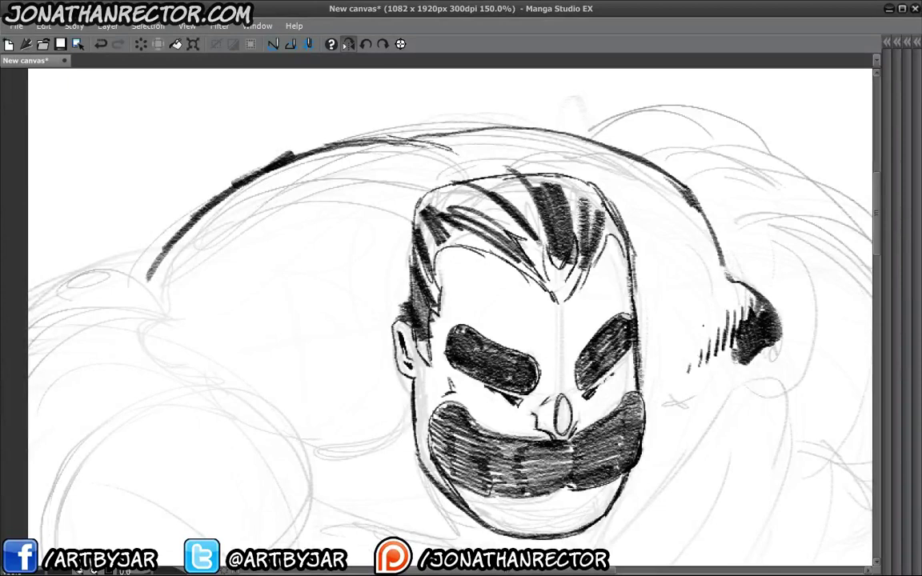
Cross-hatch the shoulder right of the face and ink the fist curve below it
{"action": "mouse_move", "coordinate": [724, 314]}
{"action": "left_mouse_down"}
{"action": "mouse_move", "coordinate": [718, 350]}
{"action": "mouse_move", "coordinate": [725, 344]}
{"action": "left_mouse_up"}
{"action": "left_click_drag", "start_coordinate": [480, 320], "coordinate": [500, 268]}
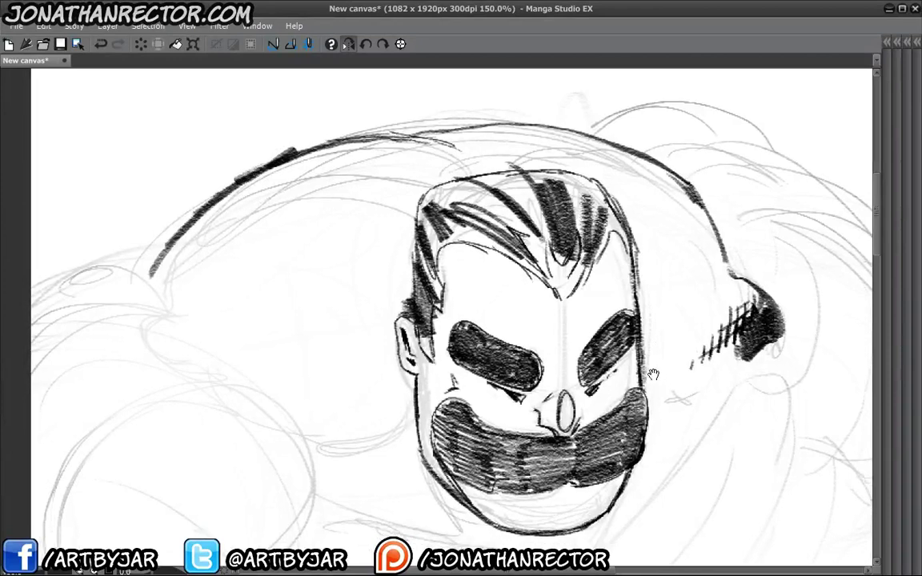
{"action": "mouse_move", "coordinate": [686, 320]}
{"action": "left_mouse_down"}
{"action": "mouse_move", "coordinate": [684, 350]}
{"action": "mouse_move", "coordinate": [673, 340]}
{"action": "mouse_move", "coordinate": [687, 322]}
{"action": "left_mouse_up"}
{"action": "left_click_drag", "start_coordinate": [671, 341], "coordinate": [688, 336]}
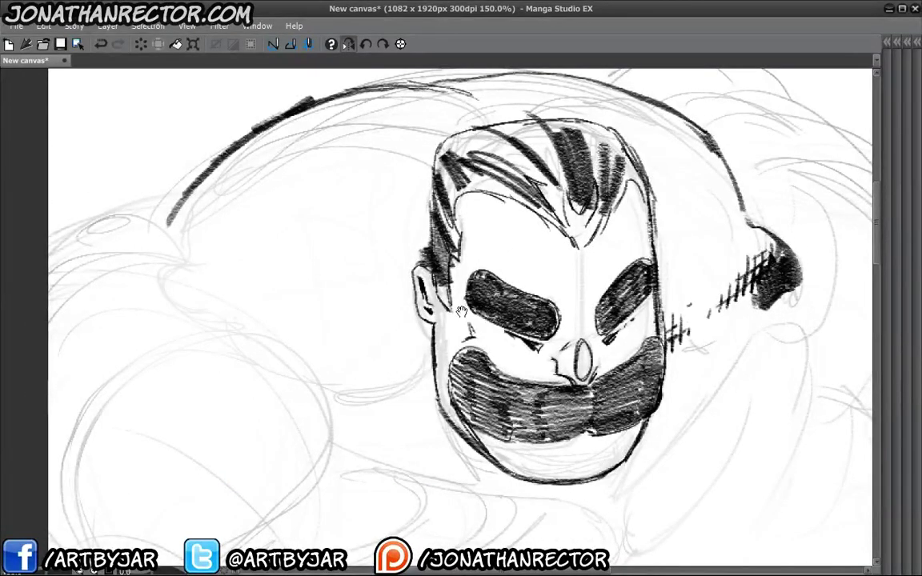
{"action": "left_click_drag", "start_coordinate": [461, 311], "coordinate": [403, 223]}
{"action": "left_click_drag", "start_coordinate": [708, 238], "coordinate": [597, 380]}
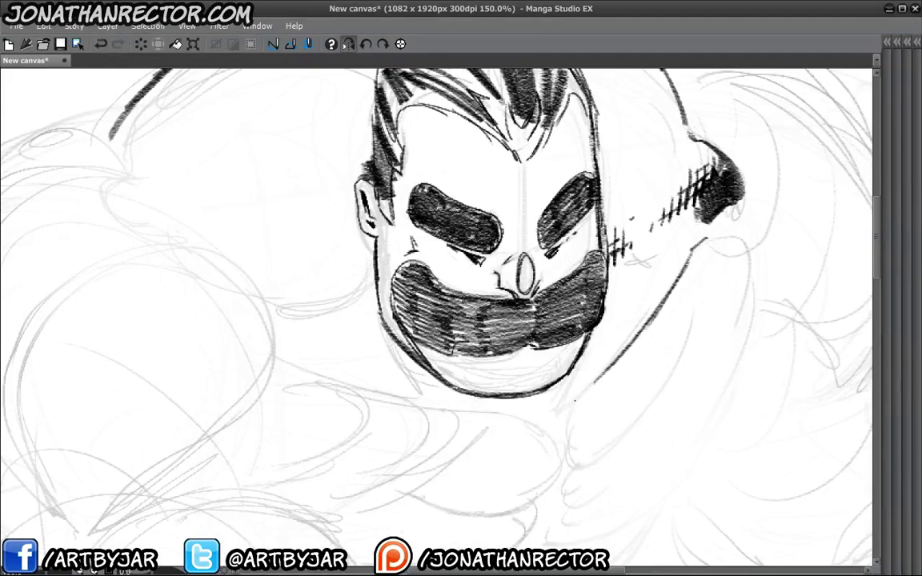
{"action": "left_click_drag", "start_coordinate": [480, 320], "coordinate": [464, 260]}
Ink the fist's bold outline and lower finger curves below the face
{"action": "left_click_drag", "start_coordinate": [260, 312], "coordinate": [386, 376]}
{"action": "mouse_move", "coordinate": [368, 404]}
{"action": "left_mouse_down"}
{"action": "mouse_move", "coordinate": [333, 418]}
{"action": "mouse_move", "coordinate": [361, 411]}
{"action": "left_mouse_up"}
{"action": "mouse_move", "coordinate": [391, 345]}
{"action": "left_mouse_down"}
{"action": "mouse_move", "coordinate": [538, 412]}
{"action": "mouse_move", "coordinate": [599, 284]}
{"action": "mouse_move", "coordinate": [525, 312]}
{"action": "left_mouse_up"}
{"action": "left_click_drag", "start_coordinate": [596, 292], "coordinate": [569, 311]}
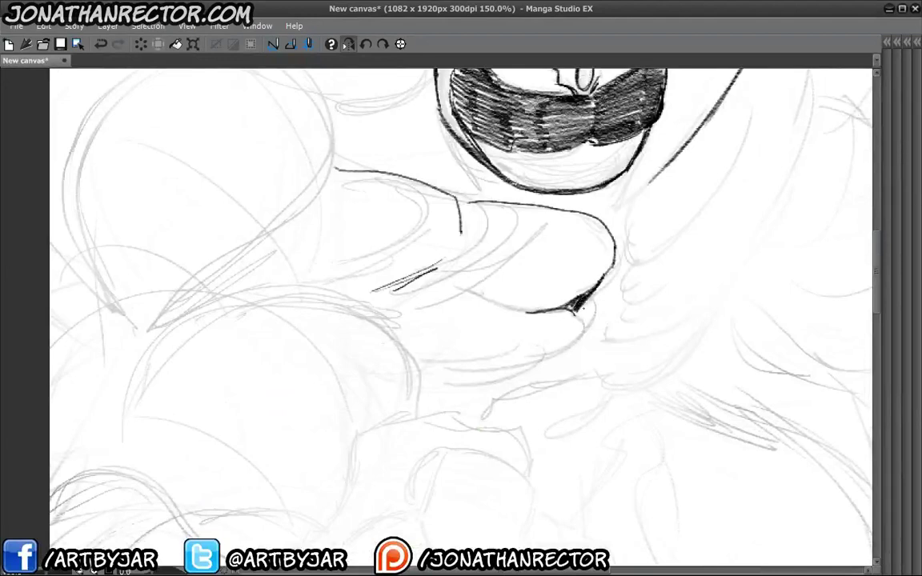
{"action": "left_click_drag", "start_coordinate": [558, 303], "coordinate": [457, 309]}
{"action": "mouse_move", "coordinate": [564, 293]}
{"action": "left_mouse_down"}
{"action": "mouse_move", "coordinate": [565, 283]}
{"action": "mouse_move", "coordinate": [492, 358]}
{"action": "mouse_move", "coordinate": [532, 325]}
{"action": "mouse_move", "coordinate": [680, 264]}
{"action": "left_mouse_up"}
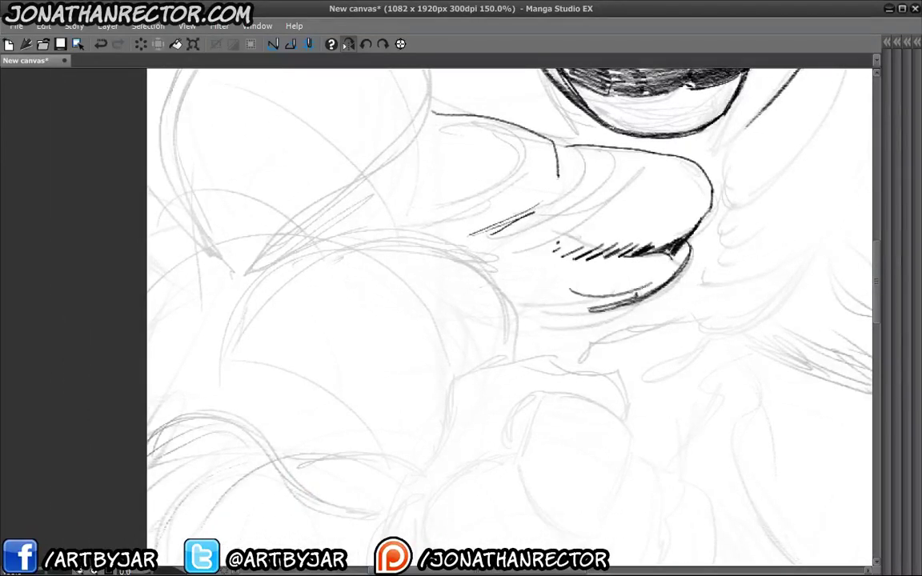
Hatch the fist's lower edge with short dense strokes
{"action": "left_click_drag", "start_coordinate": [640, 297], "coordinate": [668, 280]}
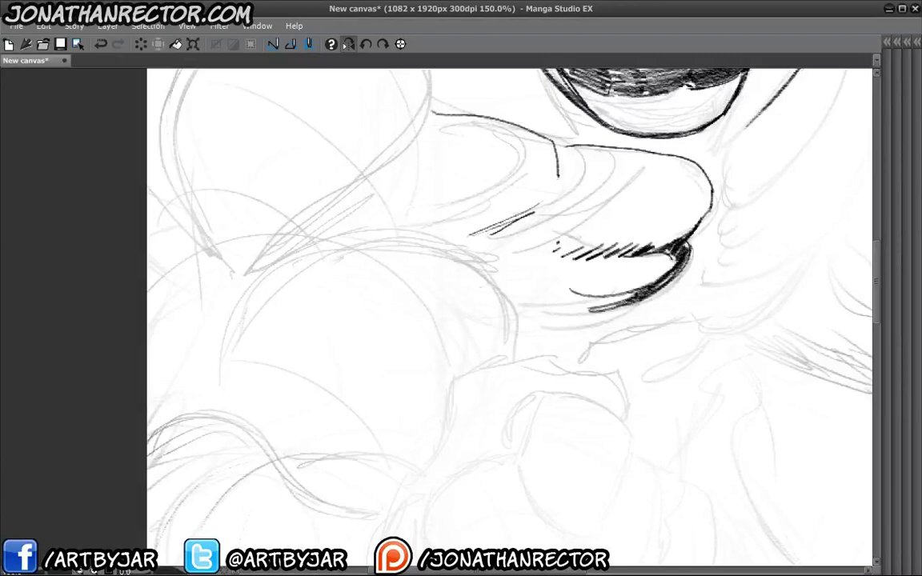
{"action": "left_click_drag", "start_coordinate": [612, 308], "coordinate": [640, 294]}
{"action": "left_click_drag", "start_coordinate": [584, 312], "coordinate": [612, 304]}
{"action": "mouse_move", "coordinate": [557, 313]}
{"action": "left_mouse_down"}
{"action": "mouse_move", "coordinate": [584, 306]}
{"action": "mouse_move", "coordinate": [538, 286]}
{"action": "left_mouse_up"}
{"action": "mouse_move", "coordinate": [519, 174]}
{"action": "left_mouse_down"}
{"action": "mouse_move", "coordinate": [395, 315]}
{"action": "mouse_move", "coordinate": [267, 360]}
{"action": "mouse_move", "coordinate": [65, 408]}
{"action": "left_mouse_up"}
Ink a hooked stroke by the neck and the long shoulder-to-arm contour
{"action": "scroll", "coordinate": [66, 408], "scroll_direction": "down", "scroll_amount": 1}
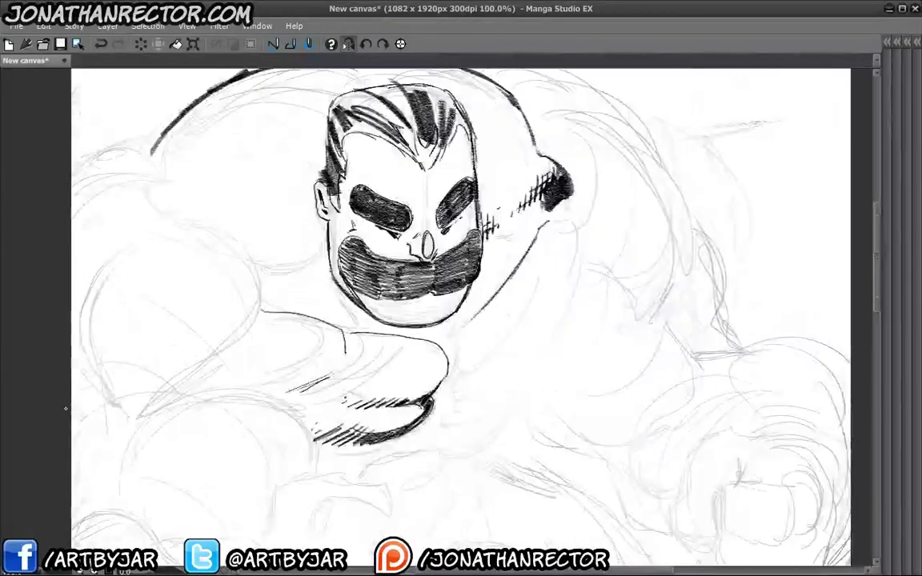
{"action": "left_click_drag", "start_coordinate": [519, 363], "coordinate": [548, 338]}
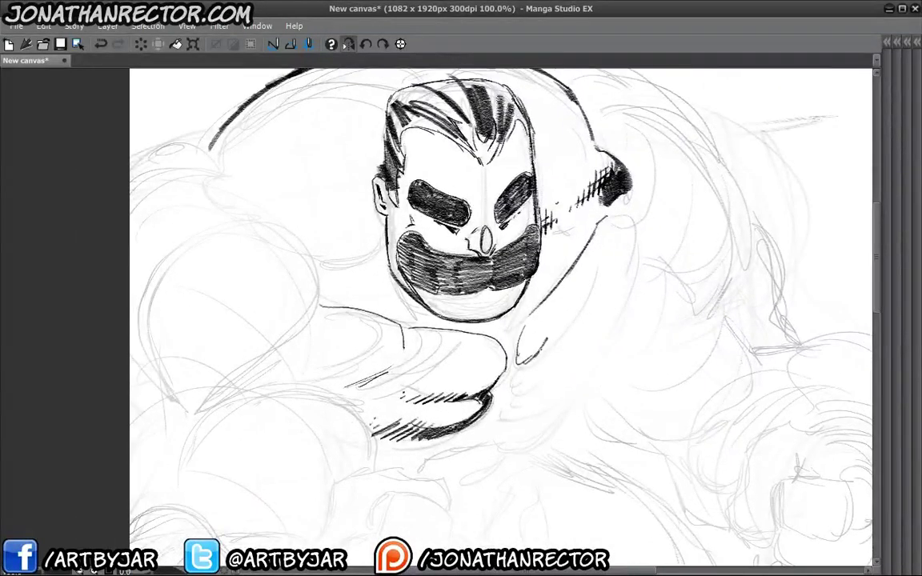
{"action": "left_click_drag", "start_coordinate": [462, 352], "coordinate": [493, 378]}
{"action": "left_click_drag", "start_coordinate": [541, 301], "coordinate": [501, 357]}
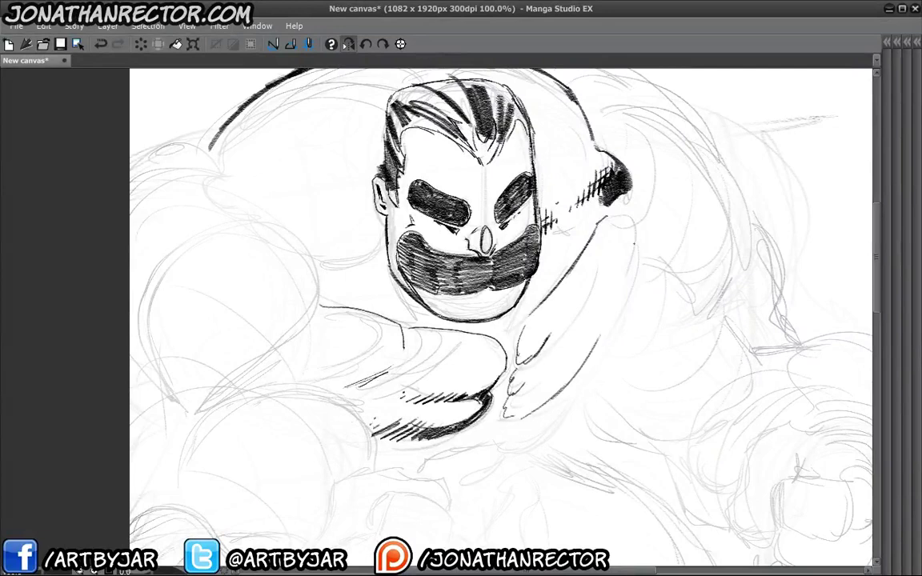
{"action": "left_click_drag", "start_coordinate": [565, 237], "coordinate": [509, 345]}
{"action": "left_click_drag", "start_coordinate": [629, 254], "coordinate": [505, 418]}
{"action": "left_click_drag", "start_coordinate": [613, 328], "coordinate": [524, 415]}
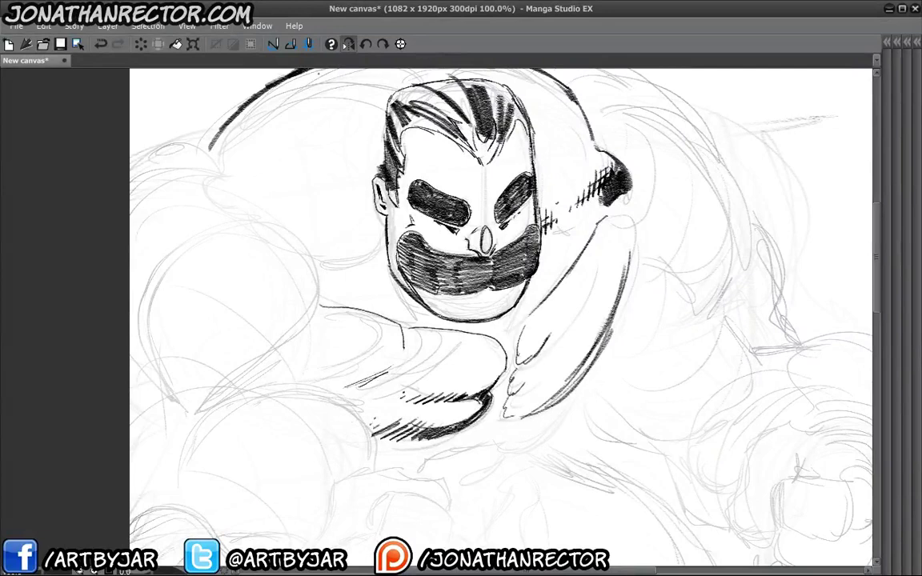
Mirror the canvas horizontally, recenter it, and lasso-select the head
{"action": "key", "text": "h"}
{"action": "left_click_drag", "start_coordinate": [308, 288], "coordinate": [340, 310]}
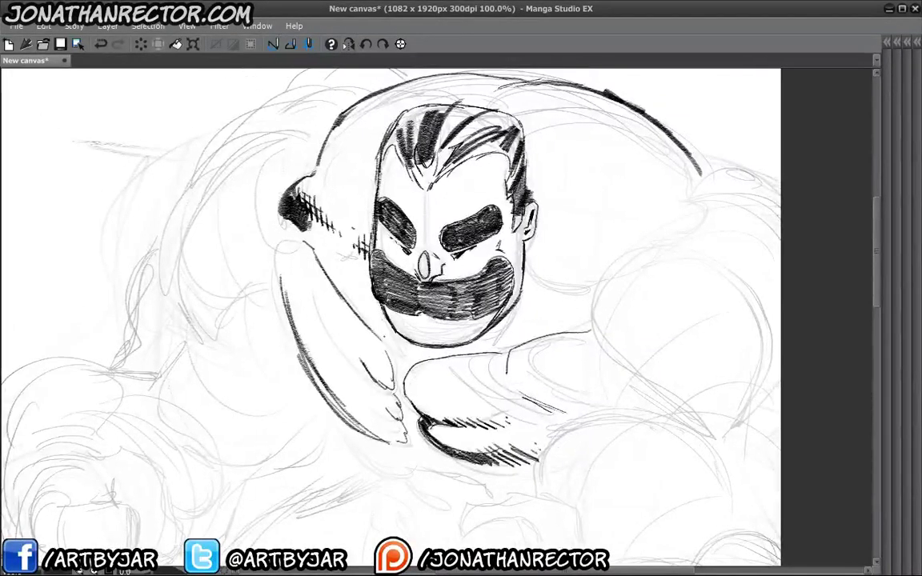
{"action": "mouse_move", "coordinate": [332, 163]}
{"action": "left_mouse_down"}
{"action": "mouse_move", "coordinate": [332, 147]}
{"action": "mouse_move", "coordinate": [434, 78]}
{"action": "mouse_move", "coordinate": [485, 280]}
{"action": "mouse_move", "coordinate": [395, 331]}
{"action": "left_mouse_up"}
{"action": "left_click_drag", "start_coordinate": [360, 304], "coordinate": [388, 328]}
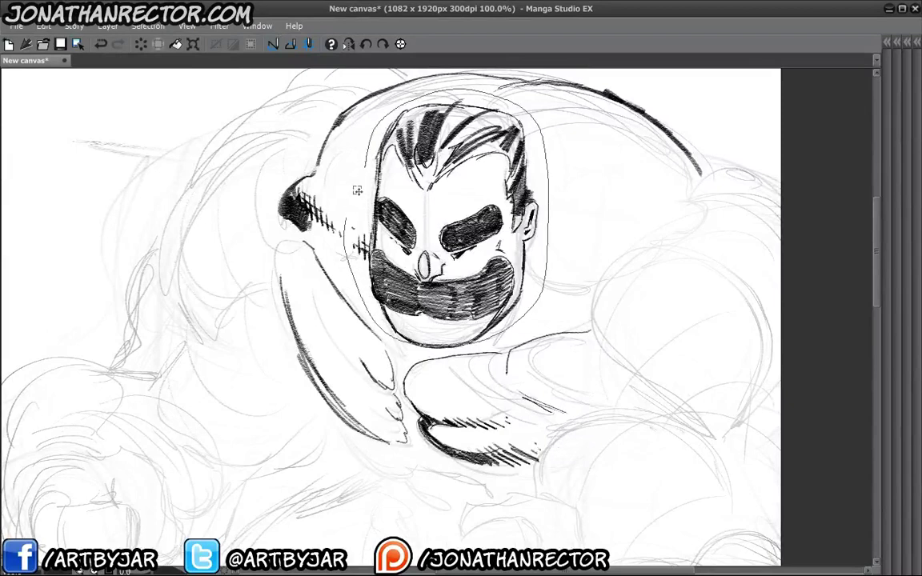
Transform the selected head about 13 px to the left, then deselect
{"action": "key", "text": "ctrl+t"}
{"action": "left_click_drag", "start_coordinate": [432, 216], "coordinate": [413, 215]}
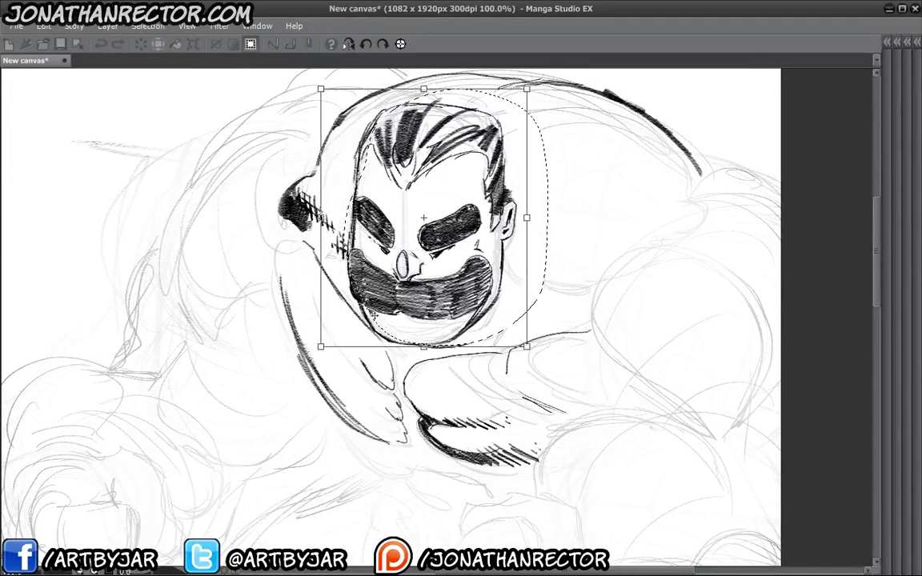
{"action": "key", "text": "Return"}
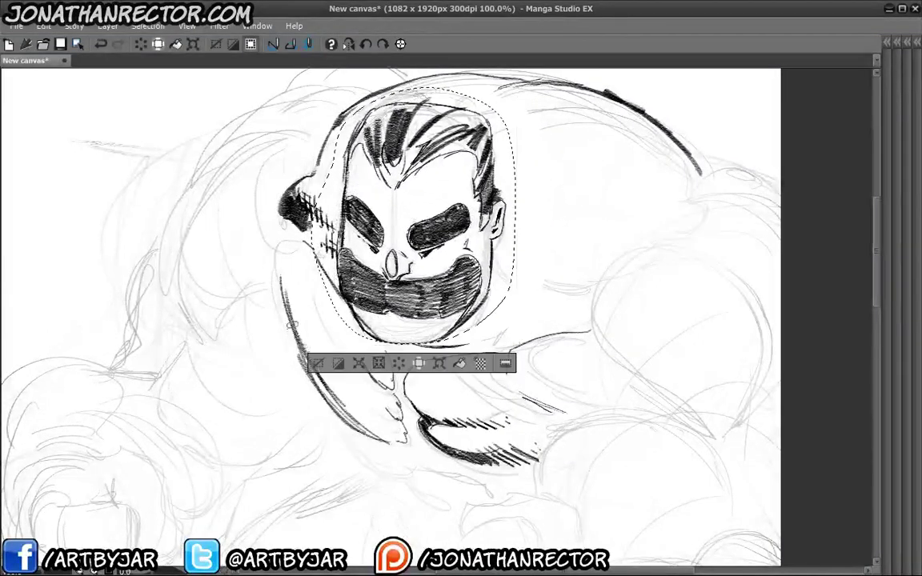
{"action": "key", "text": "ctrl+d"}
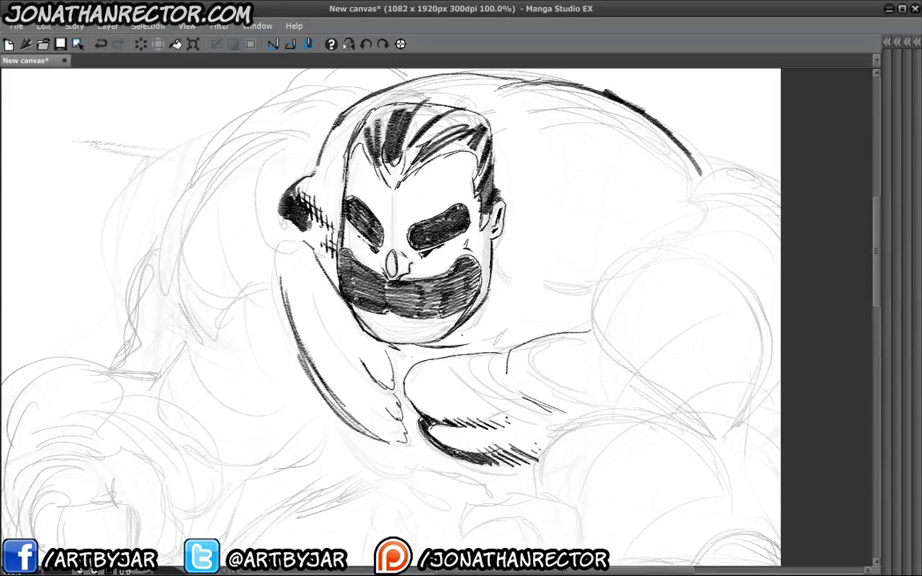
Ink the chest and arm edges and fill the neck under the chin with vertical hatching
{"action": "left_click_drag", "start_coordinate": [465, 324], "coordinate": [434, 369]}
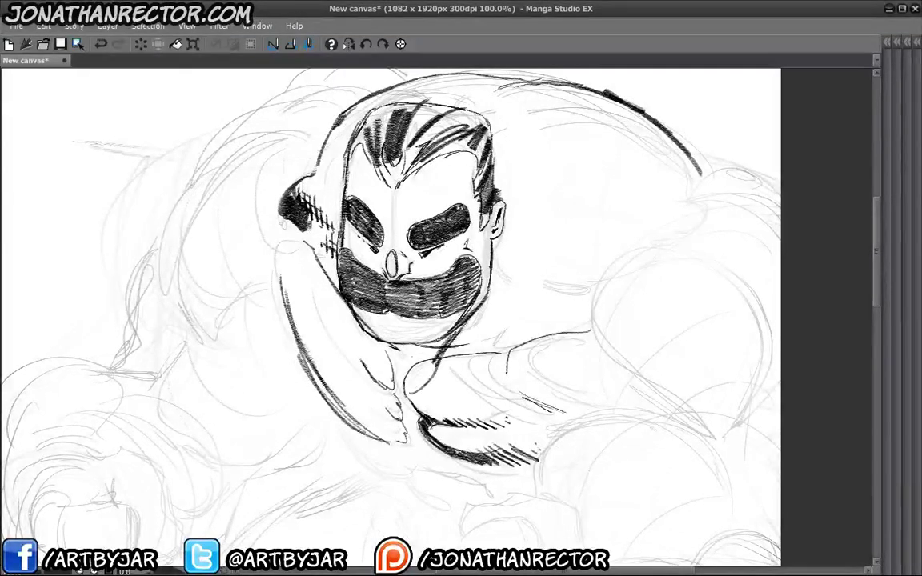
{"action": "mouse_move", "coordinate": [363, 357]}
{"action": "left_mouse_down"}
{"action": "mouse_move", "coordinate": [319, 330]}
{"action": "mouse_move", "coordinate": [284, 268]}
{"action": "left_mouse_up"}
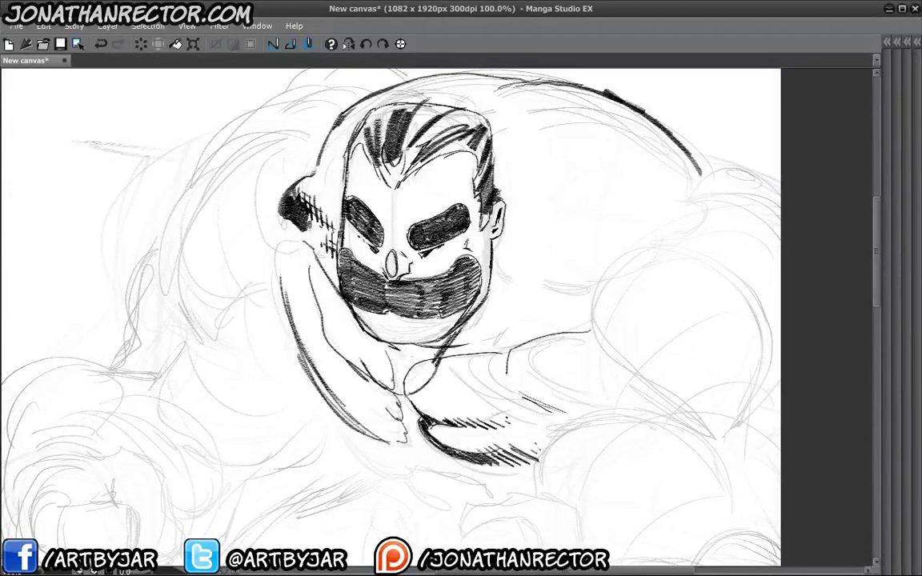
{"action": "left_click_drag", "start_coordinate": [433, 352], "coordinate": [402, 391]}
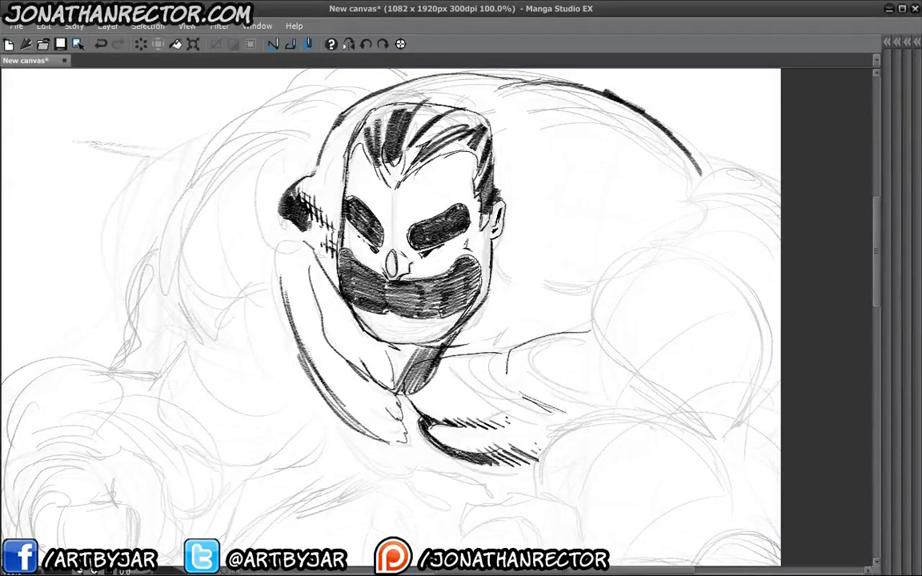
{"action": "left_click_drag", "start_coordinate": [424, 346], "coordinate": [412, 389]}
{"action": "mouse_move", "coordinate": [396, 343]}
{"action": "left_mouse_down"}
{"action": "mouse_move", "coordinate": [388, 388]}
{"action": "mouse_move", "coordinate": [369, 381]}
{"action": "left_mouse_up"}
{"action": "left_click_drag", "start_coordinate": [364, 339], "coordinate": [360, 372]}
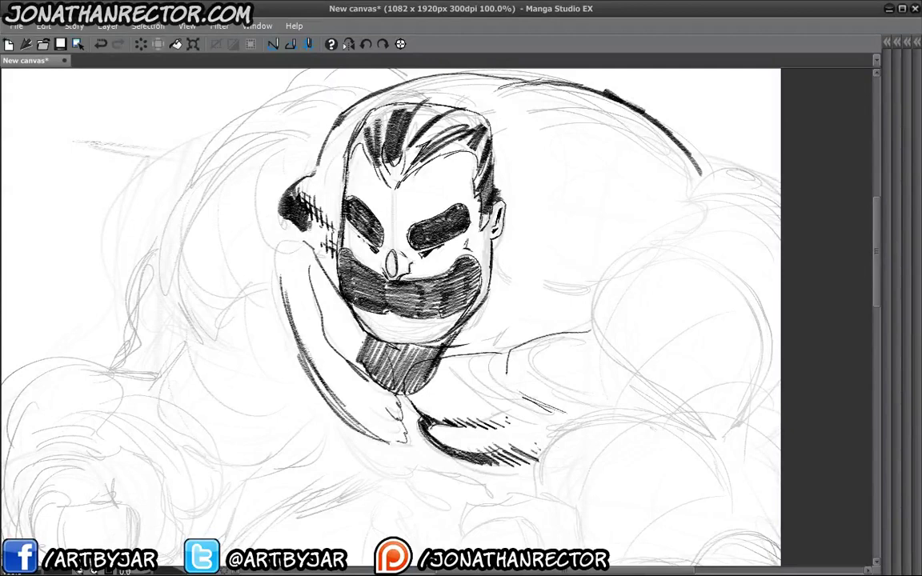
Extend the hatching left along the arm and the jaw's left edge
{"action": "mouse_move", "coordinate": [329, 298]}
{"action": "left_mouse_down"}
{"action": "mouse_move", "coordinate": [319, 324]}
{"action": "mouse_move", "coordinate": [308, 322]}
{"action": "left_mouse_up"}
{"action": "mouse_move", "coordinate": [314, 266]}
{"action": "left_mouse_down"}
{"action": "mouse_move", "coordinate": [299, 317]}
{"action": "mouse_move", "coordinate": [291, 303]}
{"action": "left_mouse_up"}
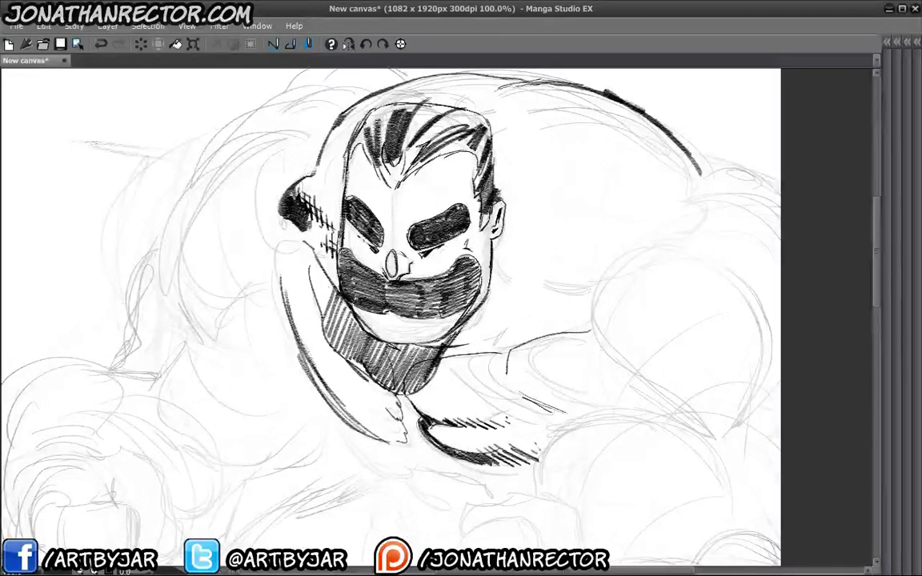
{"action": "left_click_drag", "start_coordinate": [298, 252], "coordinate": [286, 280]}
{"action": "mouse_move", "coordinate": [393, 226]}
{"action": "left_mouse_down"}
{"action": "mouse_move", "coordinate": [381, 343]}
{"action": "mouse_move", "coordinate": [340, 312]}
{"action": "left_mouse_up"}
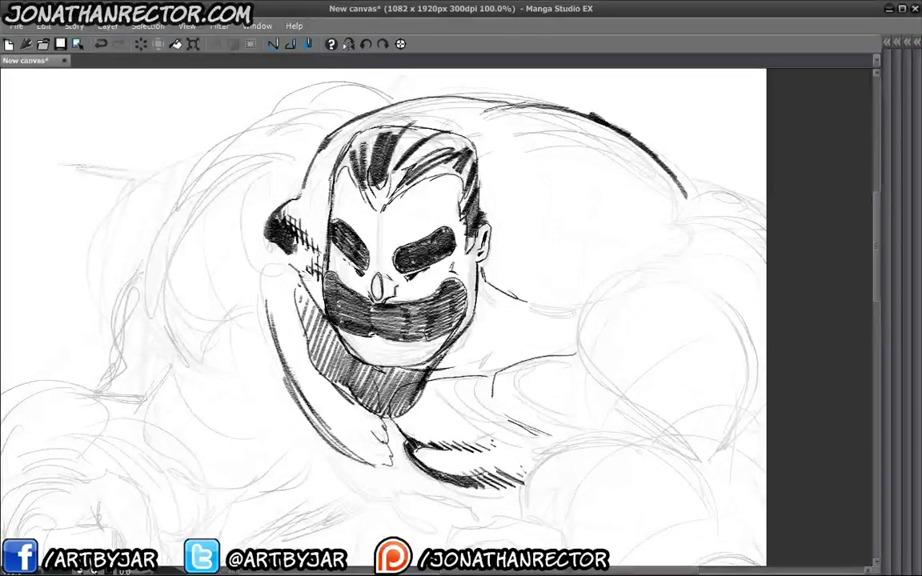
Hatch the neck beside the ear and touch up the cheek and eye
{"action": "left_click_drag", "start_coordinate": [479, 278], "coordinate": [524, 303]}
{"action": "left_click_drag", "start_coordinate": [435, 243], "coordinate": [429, 274]}
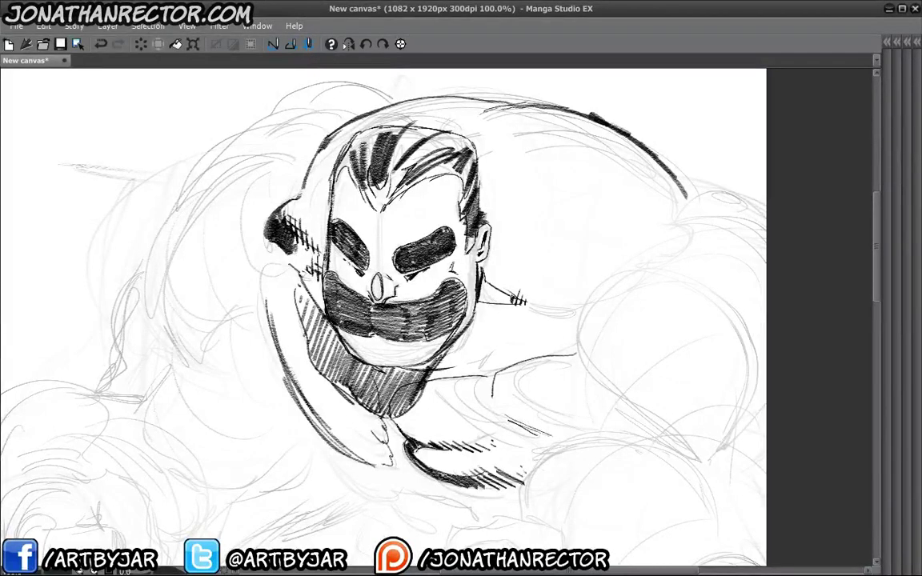
{"action": "left_click_drag", "start_coordinate": [493, 288], "coordinate": [497, 305]}
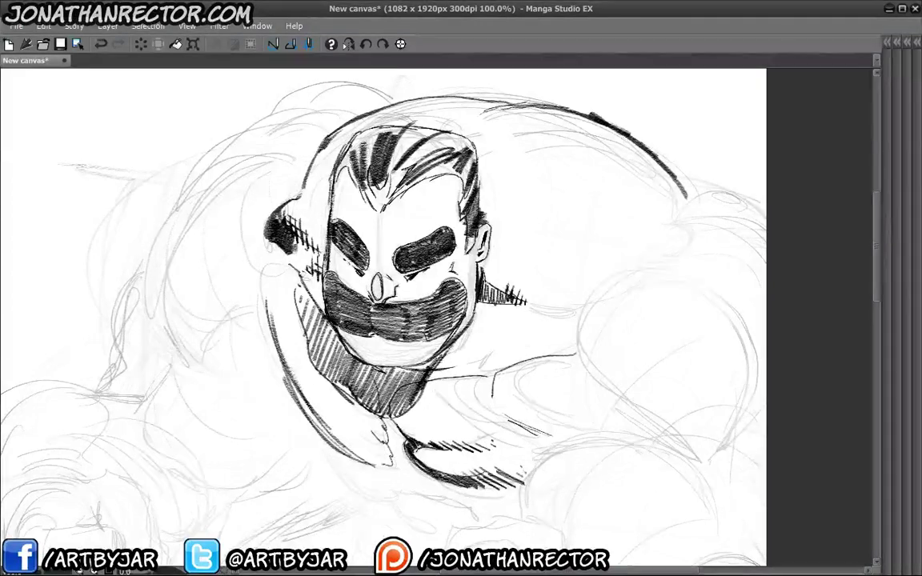
{"action": "left_click_drag", "start_coordinate": [455, 245], "coordinate": [447, 263]}
{"action": "left_click_drag", "start_coordinate": [505, 246], "coordinate": [494, 272]}
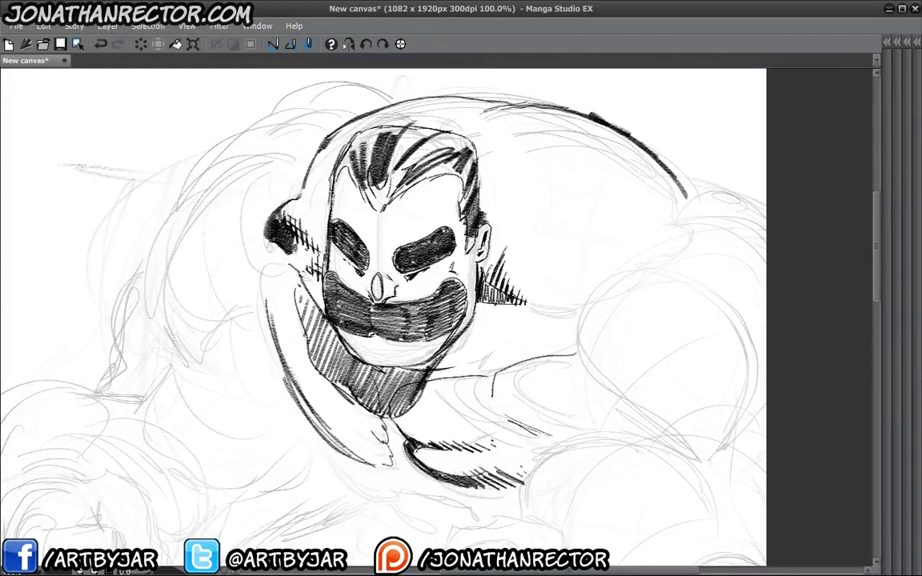
{"action": "left_click_drag", "start_coordinate": [446, 229], "coordinate": [437, 249]}
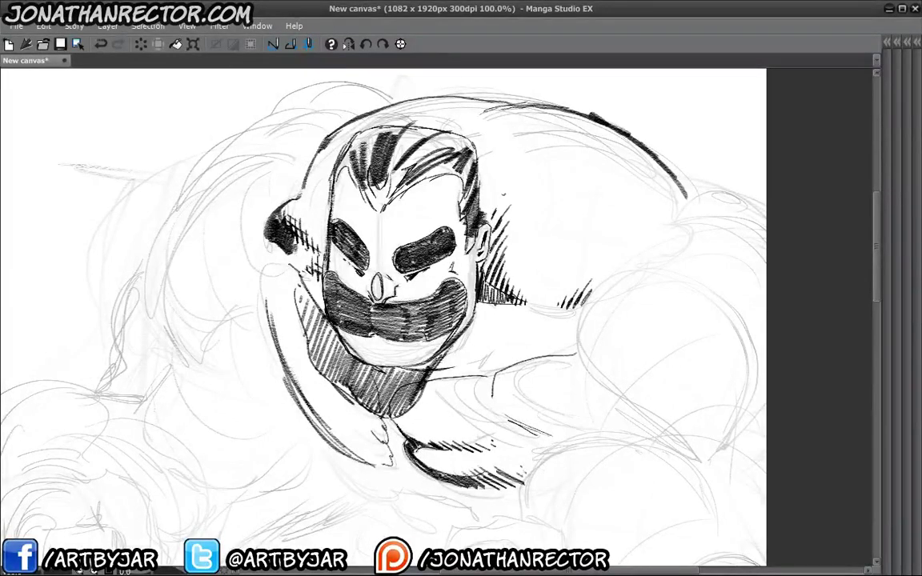
Hatch the shoulder and chest to the right of the face
{"action": "left_click_drag", "start_coordinate": [613, 267], "coordinate": [584, 297]}
{"action": "left_click_drag", "start_coordinate": [444, 238], "coordinate": [431, 155]}
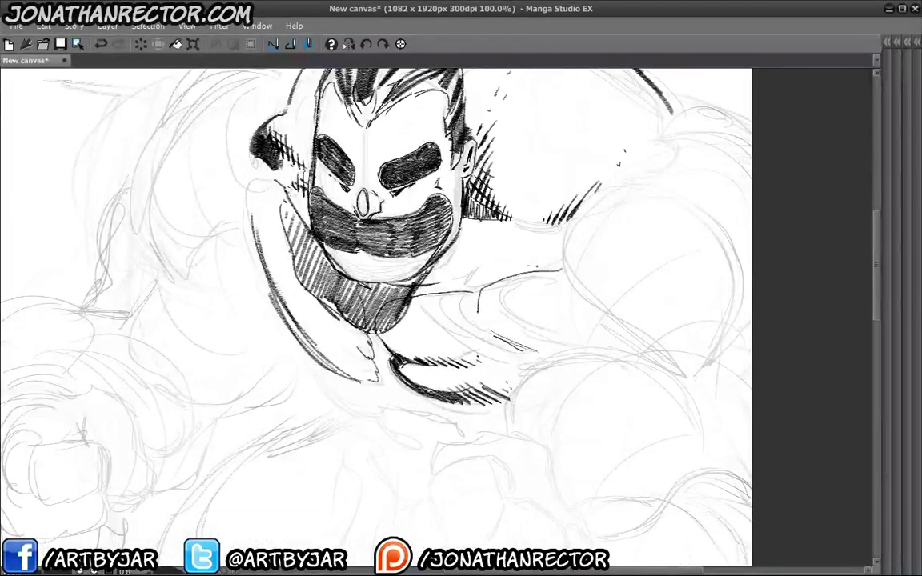
{"action": "left_click_drag", "start_coordinate": [504, 250], "coordinate": [538, 268]}
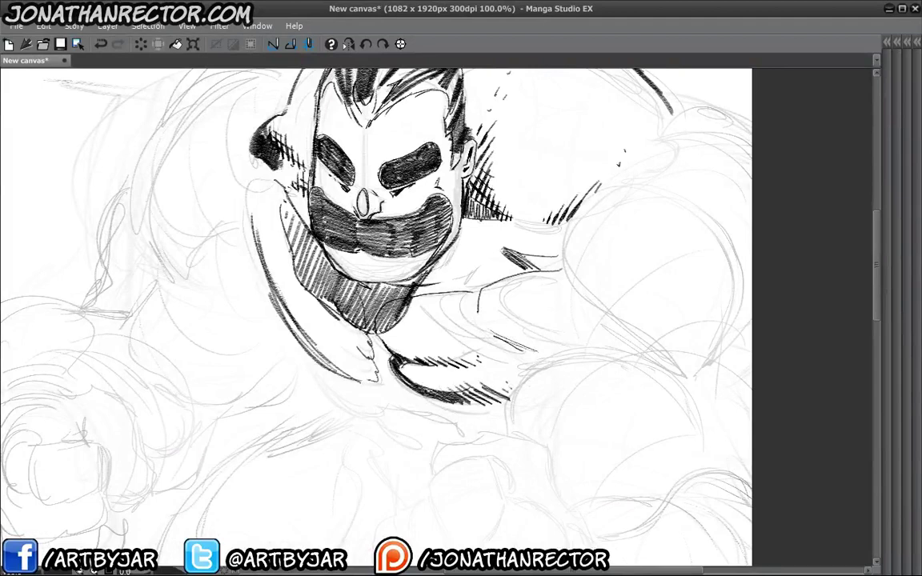
Darken the mustache and add a small hatch under the jaw
{"action": "mouse_move", "coordinate": [468, 231]}
{"action": "left_mouse_down"}
{"action": "mouse_move", "coordinate": [501, 242]}
{"action": "mouse_move", "coordinate": [468, 244]}
{"action": "left_mouse_up"}
{"action": "left_click_drag", "start_coordinate": [432, 216], "coordinate": [493, 247]}
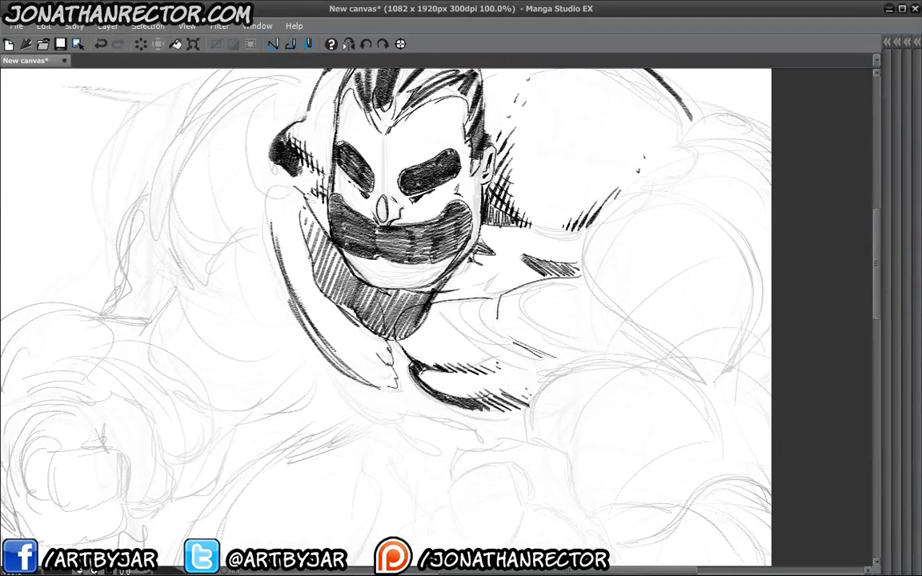
{"action": "left_click_drag", "start_coordinate": [488, 403], "coordinate": [500, 394]}
{"action": "mouse_move", "coordinate": [452, 230]}
{"action": "left_mouse_down"}
{"action": "mouse_move", "coordinate": [457, 218]}
{"action": "mouse_move", "coordinate": [436, 196]}
{"action": "left_mouse_up"}
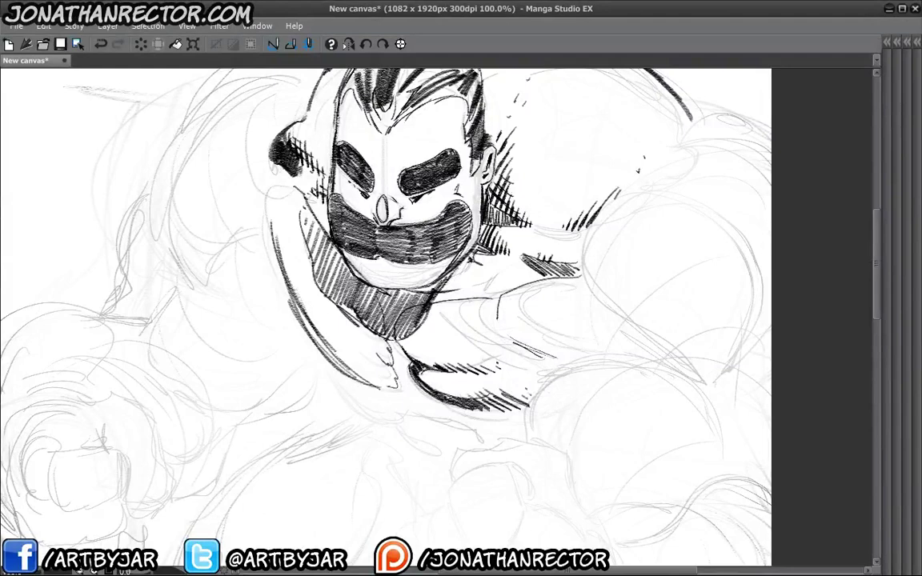
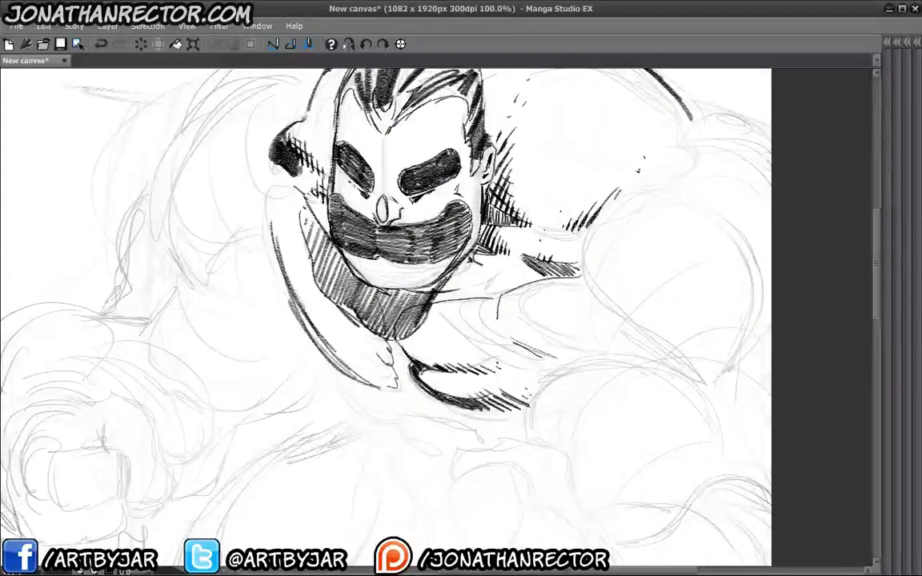
Hatch dark shadow left of the chin, below the mouth and at the collar
{"action": "left_click_drag", "start_coordinate": [313, 353], "coordinate": [329, 371]}
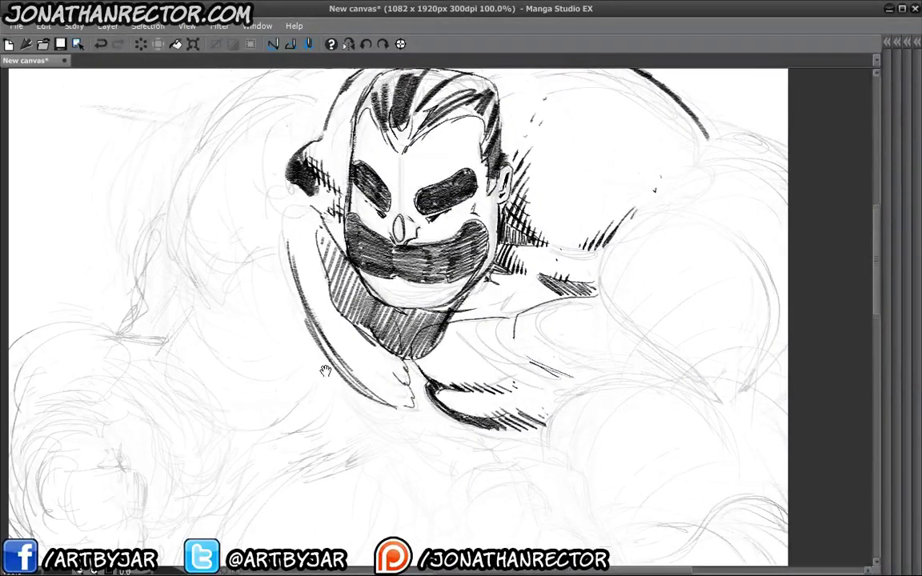
{"action": "mouse_move", "coordinate": [347, 278]}
{"action": "left_mouse_down"}
{"action": "mouse_move", "coordinate": [381, 290]}
{"action": "mouse_move", "coordinate": [383, 311]}
{"action": "mouse_move", "coordinate": [344, 311]}
{"action": "left_mouse_up"}
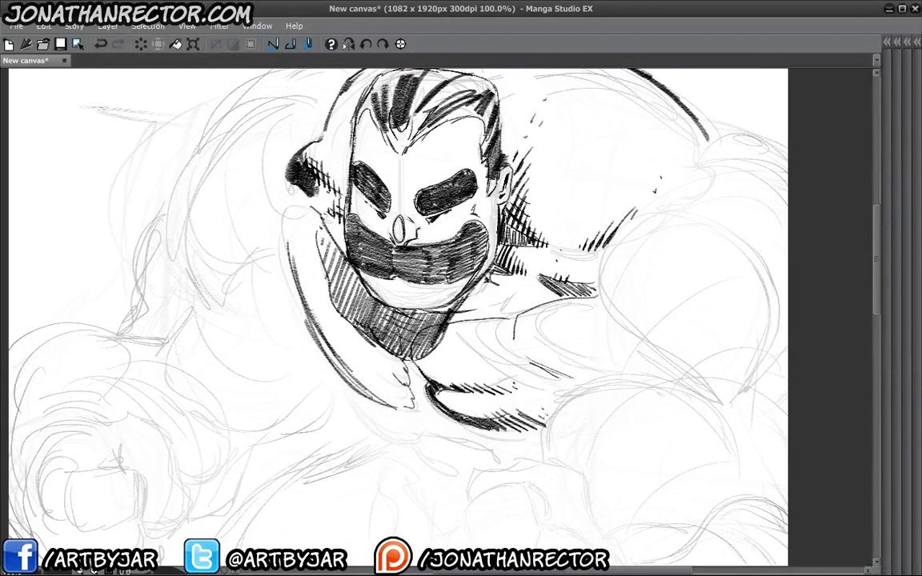
{"action": "left_click_drag", "start_coordinate": [400, 320], "coordinate": [426, 345]}
{"action": "mouse_move", "coordinate": [328, 258]}
{"action": "left_mouse_down"}
{"action": "mouse_move", "coordinate": [355, 301]}
{"action": "mouse_move", "coordinate": [324, 310]}
{"action": "mouse_move", "coordinate": [293, 232]}
{"action": "left_mouse_up"}
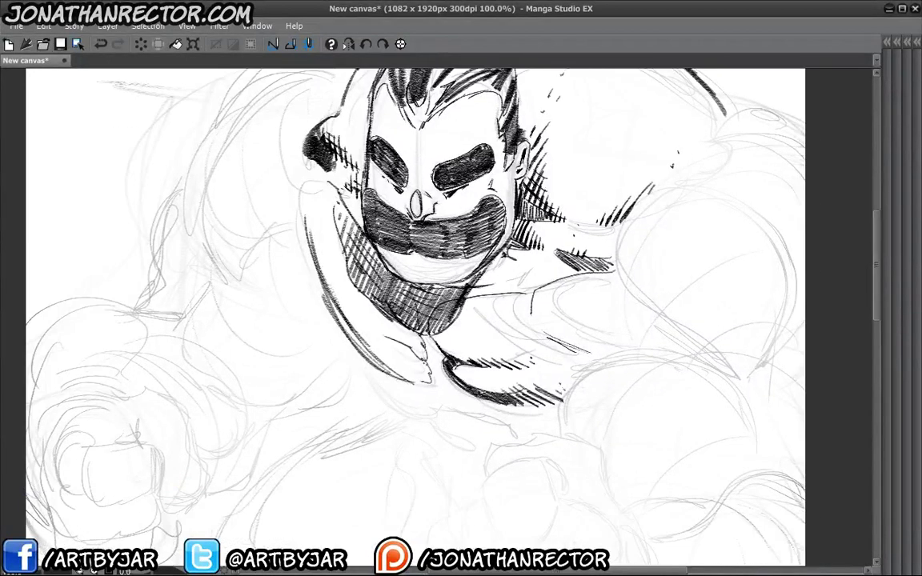
{"action": "left_click_drag", "start_coordinate": [388, 339], "coordinate": [426, 362]}
{"action": "mouse_move", "coordinate": [379, 309]}
{"action": "left_mouse_down"}
{"action": "mouse_move", "coordinate": [362, 329]}
{"action": "mouse_move", "coordinate": [337, 317]}
{"action": "mouse_move", "coordinate": [350, 333]}
{"action": "left_mouse_up"}
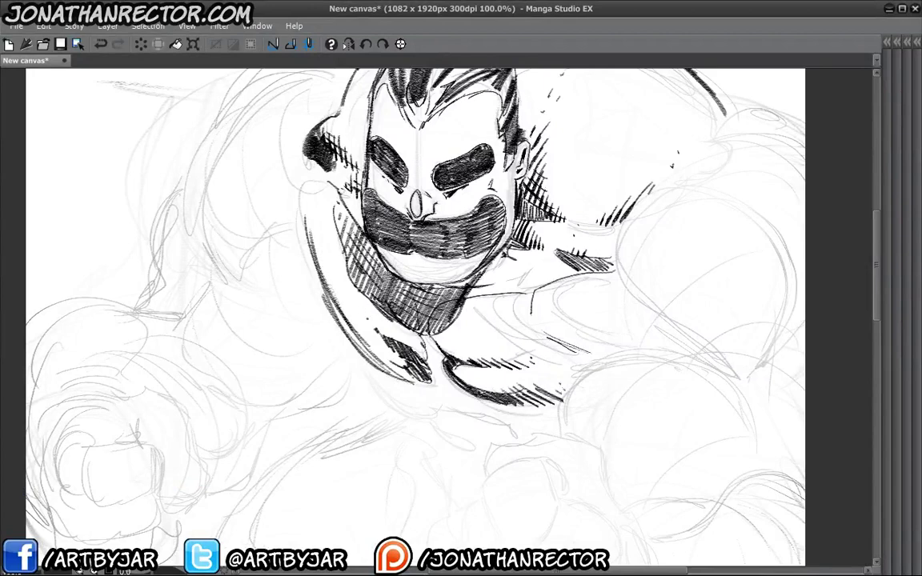
Hatch shadow along the left cheek and beside the face and chin
{"action": "left_click_drag", "start_coordinate": [395, 310], "coordinate": [412, 327]}
{"action": "left_click_drag", "start_coordinate": [378, 287], "coordinate": [360, 301]}
{"action": "left_click_drag", "start_coordinate": [335, 283], "coordinate": [314, 320]}
{"action": "left_click_drag", "start_coordinate": [319, 267], "coordinate": [301, 293]}
{"action": "left_click_drag", "start_coordinate": [329, 249], "coordinate": [298, 292]}
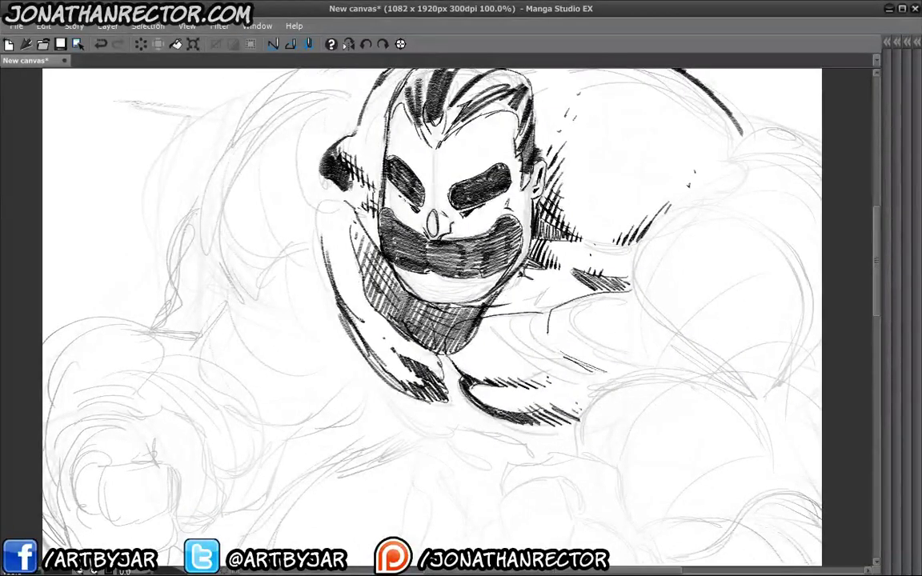
{"action": "left_click_drag", "start_coordinate": [368, 305], "coordinate": [358, 329]}
{"action": "mouse_move", "coordinate": [333, 289]}
{"action": "left_mouse_down"}
{"action": "mouse_move", "coordinate": [326, 301]}
{"action": "mouse_move", "coordinate": [319, 285]}
{"action": "left_mouse_up"}
{"action": "mouse_move", "coordinate": [324, 268]}
{"action": "left_mouse_down"}
{"action": "mouse_move", "coordinate": [318, 287]}
{"action": "mouse_move", "coordinate": [308, 276]}
{"action": "left_mouse_up"}
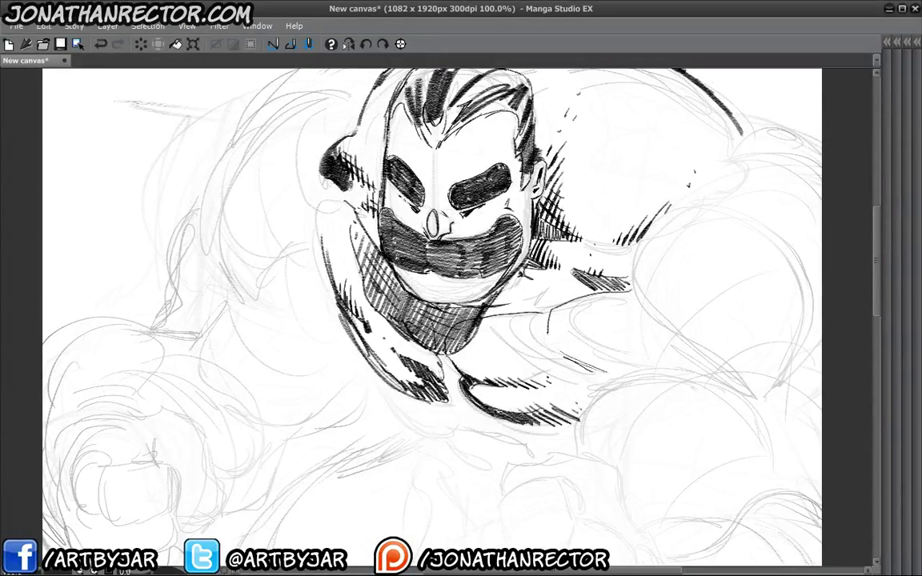
Extend the hatching up the upper left side of the masked face
{"action": "mouse_move", "coordinate": [312, 232]}
{"action": "left_mouse_down"}
{"action": "mouse_move", "coordinate": [304, 262]}
{"action": "mouse_move", "coordinate": [300, 243]}
{"action": "left_mouse_up"}
{"action": "left_click_drag", "start_coordinate": [340, 232], "coordinate": [329, 261]}
{"action": "left_click_drag", "start_coordinate": [303, 220], "coordinate": [296, 240]}
{"action": "left_click_drag", "start_coordinate": [306, 209], "coordinate": [296, 235]}
{"action": "left_click_drag", "start_coordinate": [334, 207], "coordinate": [301, 276]}
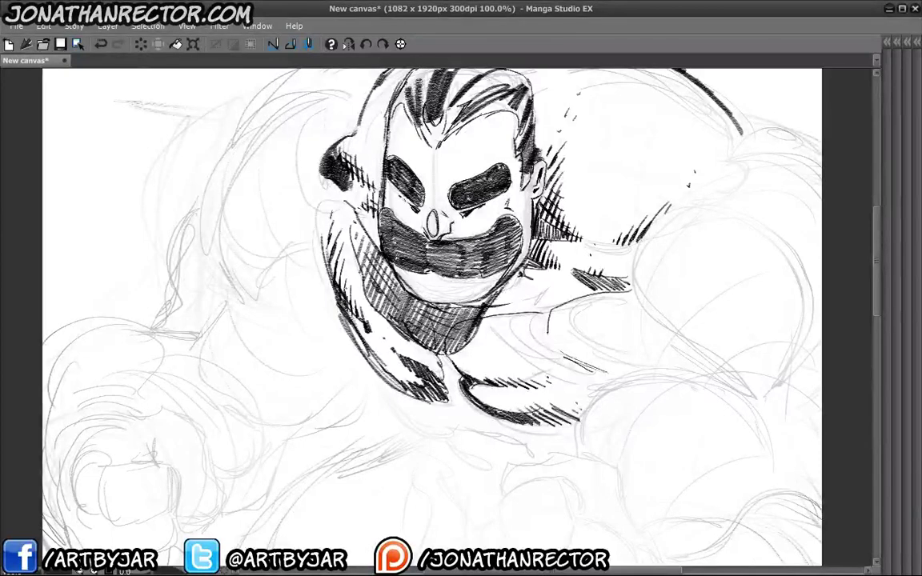
{"action": "mouse_move", "coordinate": [308, 234]}
{"action": "left_mouse_down"}
{"action": "mouse_move", "coordinate": [298, 256]}
{"action": "mouse_move", "coordinate": [297, 240]}
{"action": "mouse_move", "coordinate": [300, 249]}
{"action": "left_mouse_up"}
{"action": "left_click_drag", "start_coordinate": [304, 211], "coordinate": [299, 225]}
{"action": "left_click_drag", "start_coordinate": [286, 177], "coordinate": [277, 189]}
{"action": "left_click_drag", "start_coordinate": [309, 198], "coordinate": [302, 206]}
{"action": "left_click_drag", "start_coordinate": [276, 97], "coordinate": [324, 205]}
{"action": "left_click_drag", "start_coordinate": [417, 155], "coordinate": [448, 146]}
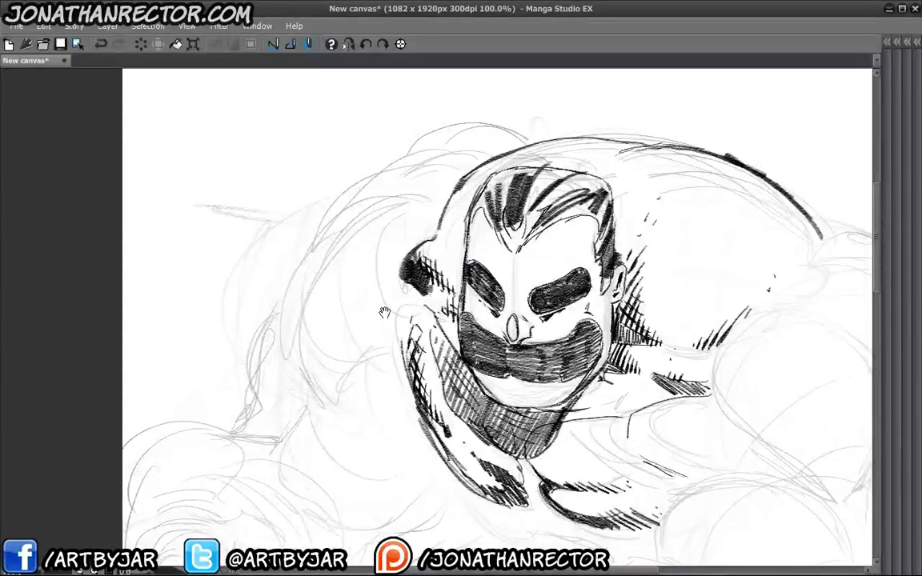
Ink the curved outer arcs of the left shoulder, thickening the top arc
{"action": "left_click_drag", "start_coordinate": [346, 282], "coordinate": [408, 273]}
{"action": "left_click_drag", "start_coordinate": [482, 197], "coordinate": [350, 360]}
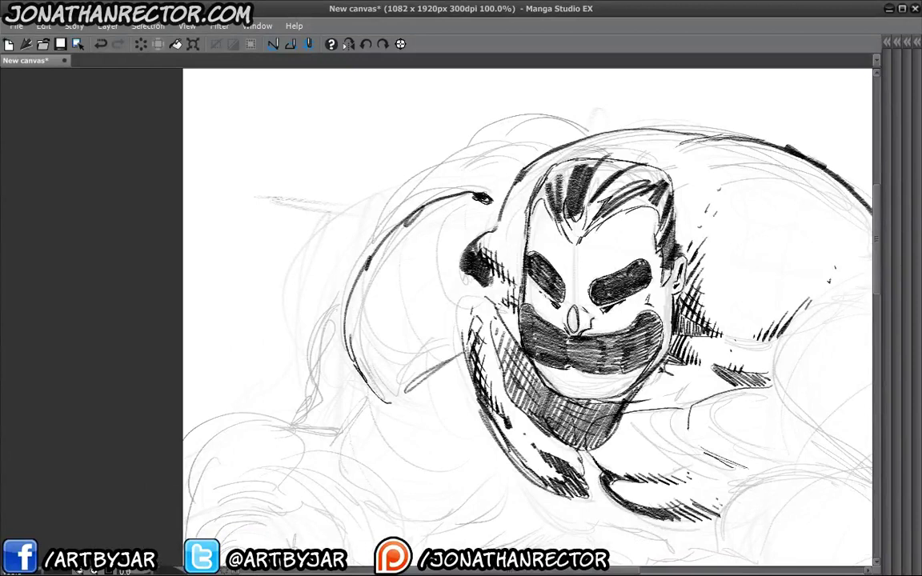
{"action": "left_click_drag", "start_coordinate": [350, 352], "coordinate": [464, 353]}
{"action": "mouse_move", "coordinate": [352, 236]}
{"action": "left_mouse_down"}
{"action": "mouse_move", "coordinate": [355, 172]}
{"action": "mouse_move", "coordinate": [479, 132]}
{"action": "left_mouse_up"}
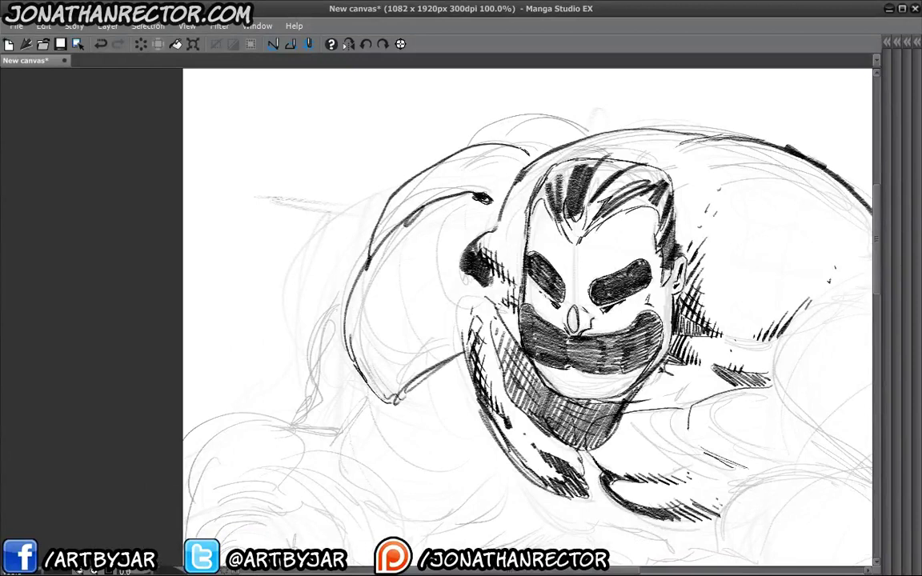
{"action": "mouse_move", "coordinate": [353, 178]}
{"action": "left_mouse_down"}
{"action": "mouse_move", "coordinate": [473, 128]}
{"action": "mouse_move", "coordinate": [530, 151]}
{"action": "left_mouse_up"}
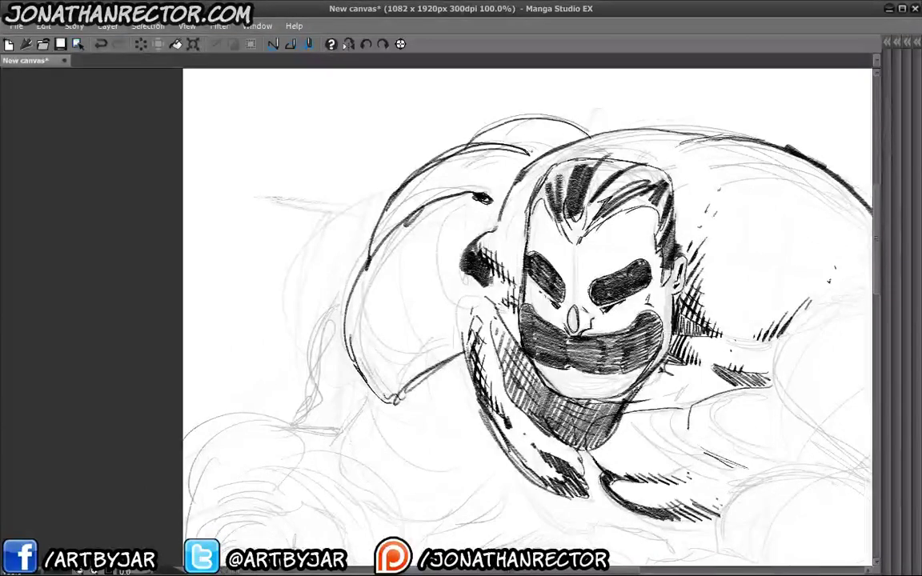
{"action": "left_click_drag", "start_coordinate": [452, 137], "coordinate": [480, 132]}
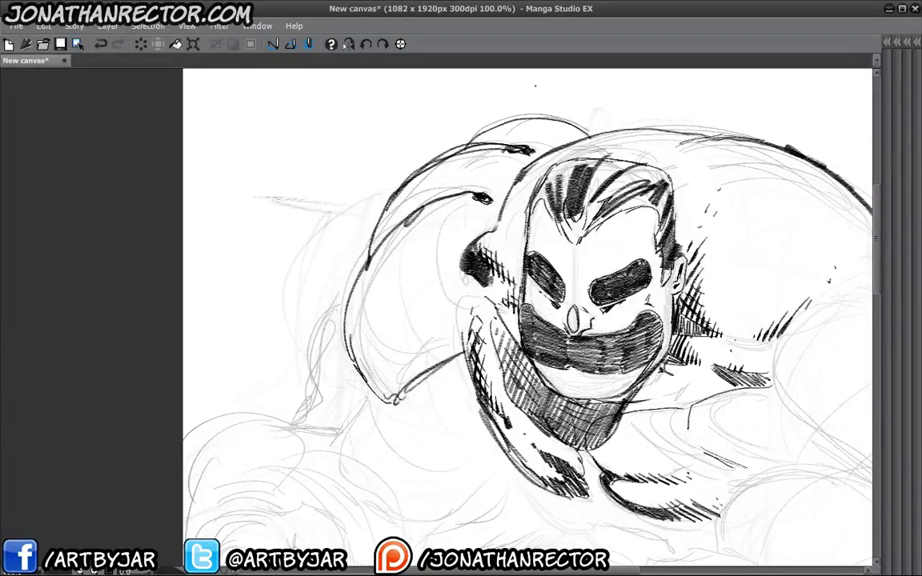
Hatch dark shadow under the left collar and along the figure's left outline
{"action": "mouse_move", "coordinate": [528, 320]}
{"action": "left_mouse_down"}
{"action": "mouse_move", "coordinate": [515, 212]}
{"action": "mouse_move", "coordinate": [450, 192]}
{"action": "left_mouse_up"}
{"action": "mouse_move", "coordinate": [394, 261]}
{"action": "left_mouse_down"}
{"action": "mouse_move", "coordinate": [358, 225]}
{"action": "mouse_move", "coordinate": [362, 209]}
{"action": "left_mouse_up"}
{"action": "mouse_move", "coordinate": [336, 245]}
{"action": "left_mouse_down"}
{"action": "mouse_move", "coordinate": [356, 208]}
{"action": "mouse_move", "coordinate": [326, 222]}
{"action": "left_mouse_up"}
{"action": "left_click_drag", "start_coordinate": [480, 321], "coordinate": [486, 349]}
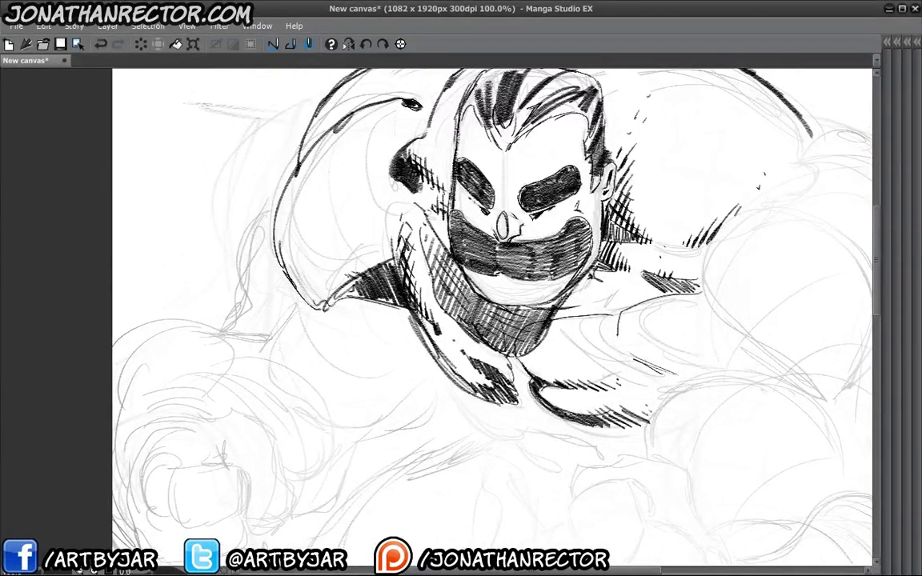
{"action": "mouse_move", "coordinate": [334, 292]}
{"action": "left_mouse_down"}
{"action": "mouse_move", "coordinate": [345, 280]}
{"action": "mouse_move", "coordinate": [330, 271]}
{"action": "mouse_move", "coordinate": [325, 289]}
{"action": "mouse_move", "coordinate": [273, 234]}
{"action": "left_mouse_up"}
{"action": "mouse_move", "coordinate": [281, 276]}
{"action": "left_mouse_down"}
{"action": "mouse_move", "coordinate": [269, 246]}
{"action": "mouse_move", "coordinate": [421, 232]}
{"action": "mouse_move", "coordinate": [417, 225]}
{"action": "left_mouse_up"}
{"action": "left_click_drag", "start_coordinate": [481, 192], "coordinate": [452, 244]}
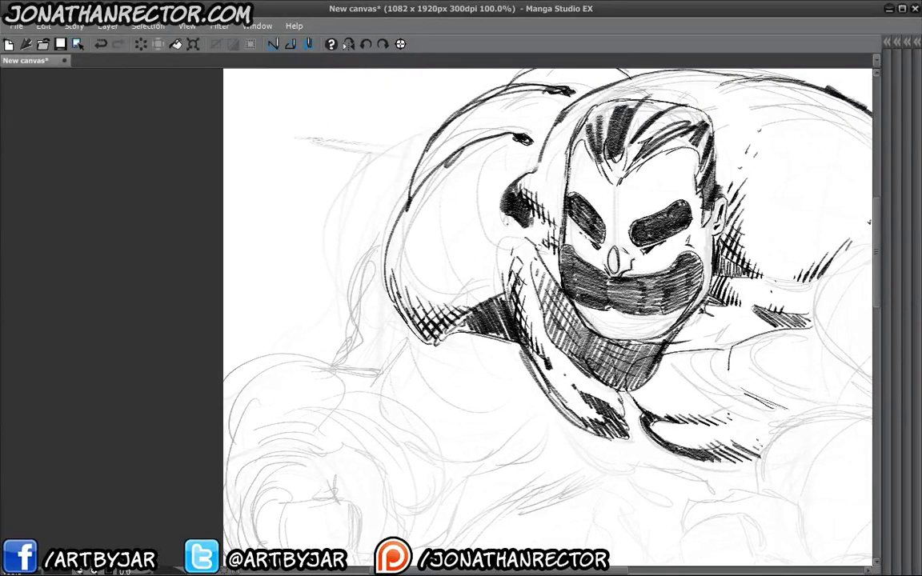
{"action": "left_click_drag", "start_coordinate": [499, 220], "coordinate": [509, 227]}
{"action": "left_click_drag", "start_coordinate": [670, 72], "coordinate": [366, 130]}
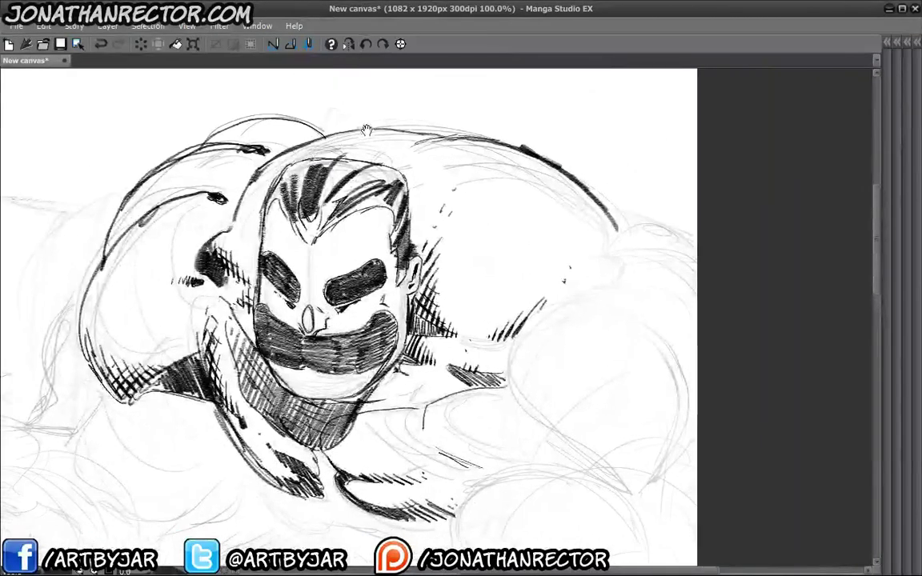
Ink and thicken the long curved contour of the right arm
{"action": "mouse_move", "coordinate": [435, 254]}
{"action": "left_mouse_down"}
{"action": "mouse_move", "coordinate": [411, 216]}
{"action": "mouse_move", "coordinate": [356, 202]}
{"action": "left_mouse_up"}
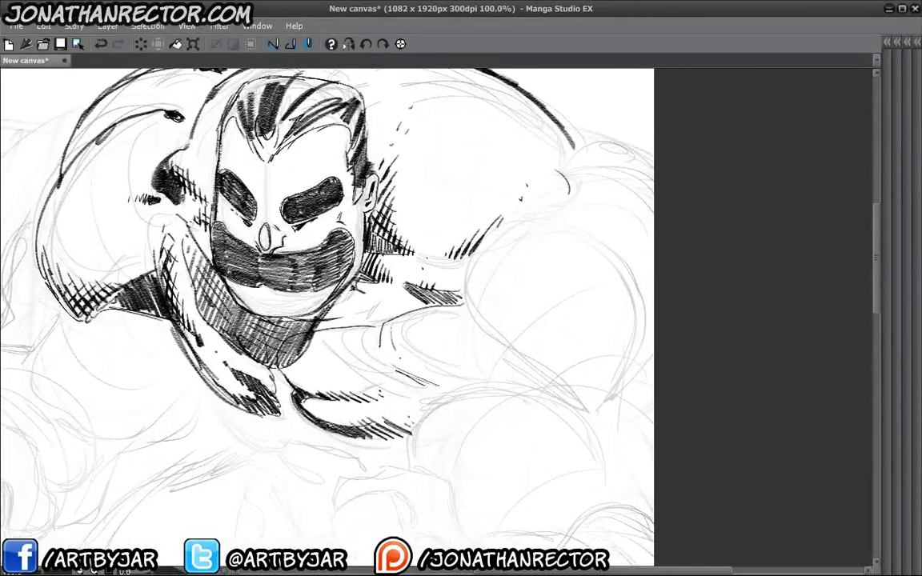
{"action": "left_click_drag", "start_coordinate": [400, 320], "coordinate": [360, 280]}
{"action": "left_click_drag", "start_coordinate": [354, 336], "coordinate": [588, 411]}
{"action": "left_click_drag", "start_coordinate": [328, 285], "coordinate": [529, 385]}
{"action": "left_click_drag", "start_coordinate": [549, 107], "coordinate": [611, 144]}
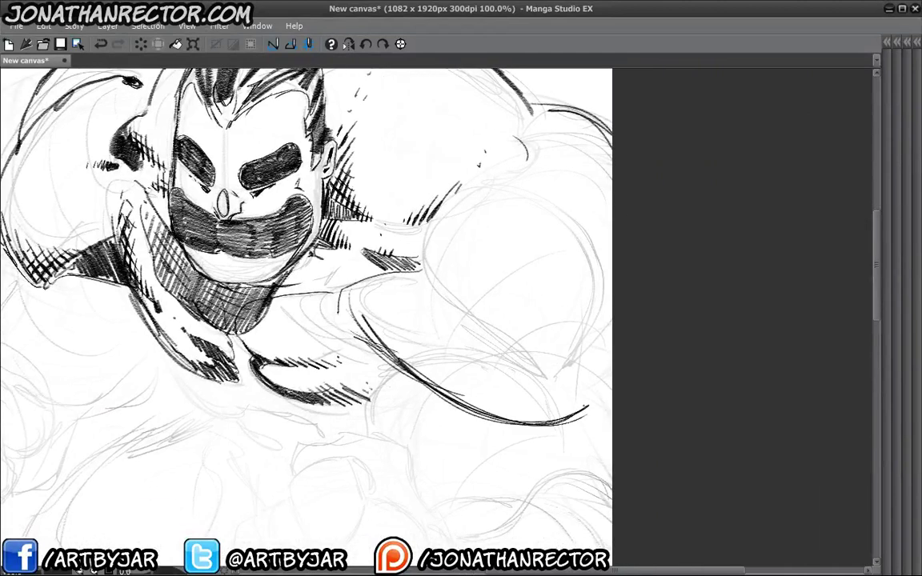
{"action": "left_click_drag", "start_coordinate": [552, 329], "coordinate": [576, 361]}
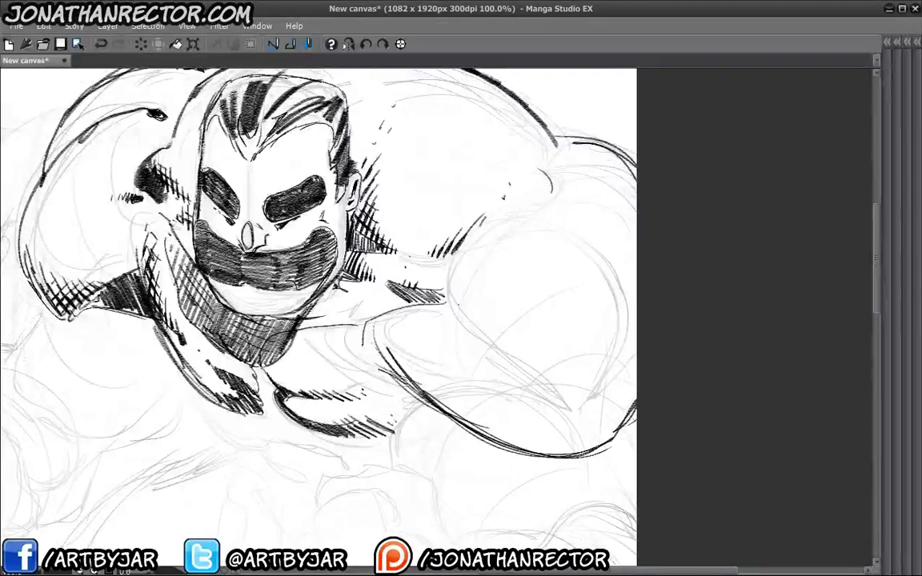
{"action": "left_click_drag", "start_coordinate": [447, 302], "coordinate": [494, 347]}
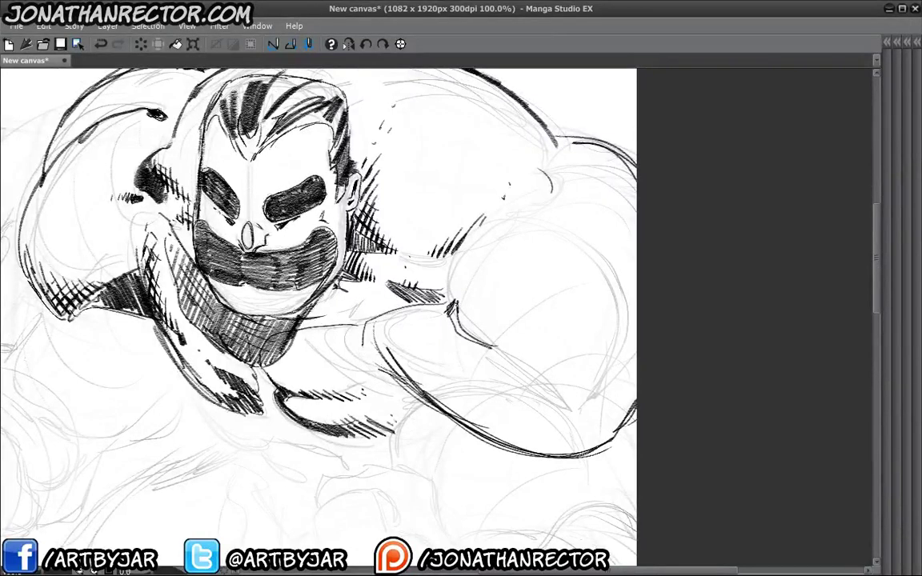
{"action": "mouse_move", "coordinate": [449, 308]}
{"action": "left_mouse_down"}
{"action": "mouse_move", "coordinate": [461, 331]}
{"action": "mouse_move", "coordinate": [491, 344]}
{"action": "left_mouse_up"}
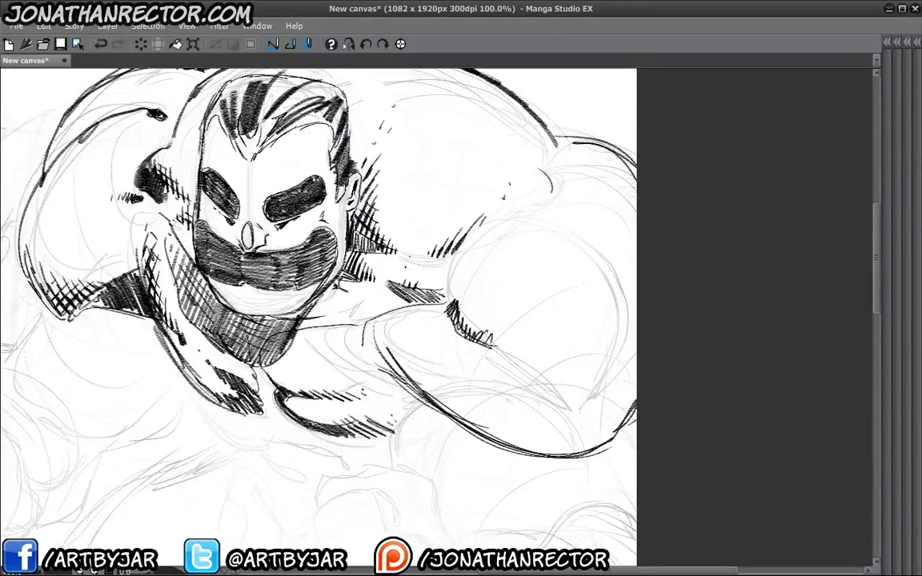
Build up dense hatched shadow beneath the forearm curve
{"action": "left_click_drag", "start_coordinate": [436, 325], "coordinate": [472, 396]}
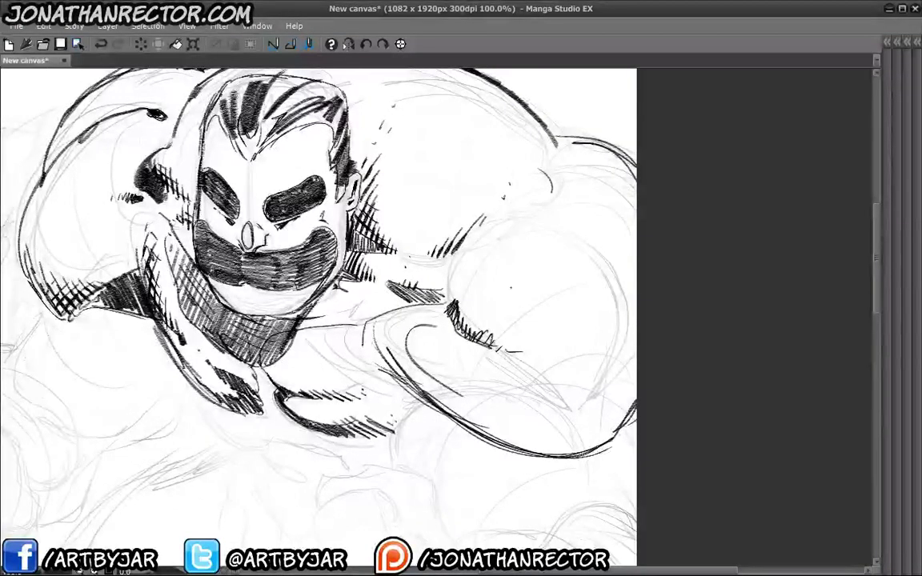
{"action": "mouse_move", "coordinate": [444, 307]}
{"action": "left_mouse_down"}
{"action": "mouse_move", "coordinate": [436, 324]}
{"action": "mouse_move", "coordinate": [396, 328]}
{"action": "mouse_move", "coordinate": [375, 344]}
{"action": "mouse_move", "coordinate": [452, 418]}
{"action": "left_mouse_up"}
{"action": "mouse_move", "coordinate": [404, 357]}
{"action": "left_mouse_down"}
{"action": "mouse_move", "coordinate": [436, 392]}
{"action": "mouse_move", "coordinate": [468, 404]}
{"action": "left_mouse_up"}
{"action": "left_click_drag", "start_coordinate": [448, 360], "coordinate": [496, 410]}
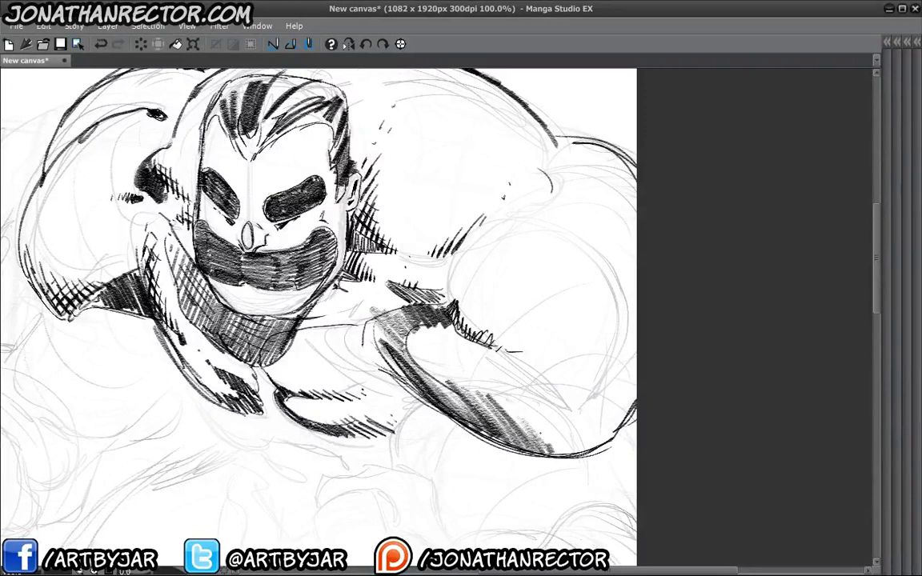
{"action": "left_click_drag", "start_coordinate": [480, 372], "coordinate": [540, 410]}
{"action": "left_click_drag", "start_coordinate": [436, 376], "coordinate": [496, 400]}
{"action": "left_click_drag", "start_coordinate": [400, 352], "coordinate": [528, 407]}
{"action": "mouse_move", "coordinate": [490, 376]}
{"action": "left_mouse_down"}
{"action": "mouse_move", "coordinate": [552, 408]}
{"action": "mouse_move", "coordinate": [566, 404]}
{"action": "left_mouse_up"}
{"action": "mouse_move", "coordinate": [471, 370]}
{"action": "left_mouse_down"}
{"action": "mouse_move", "coordinate": [557, 403]}
{"action": "mouse_move", "coordinate": [616, 404]}
{"action": "left_mouse_up"}
{"action": "mouse_move", "coordinate": [545, 436]}
{"action": "left_mouse_down"}
{"action": "mouse_move", "coordinate": [596, 405]}
{"action": "mouse_move", "coordinate": [580, 400]}
{"action": "left_mouse_up"}
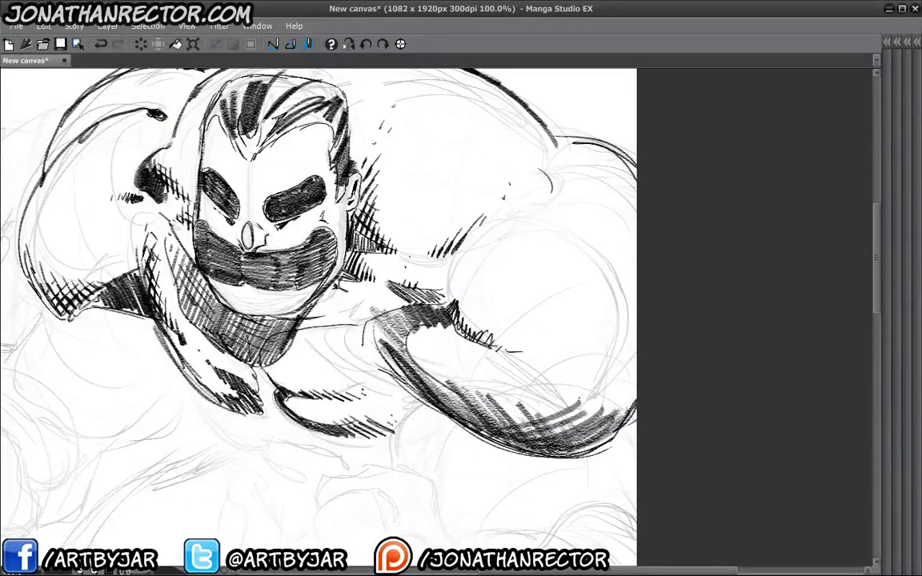
{"action": "left_click_drag", "start_coordinate": [512, 428], "coordinate": [564, 397]}
{"action": "mouse_move", "coordinate": [448, 408]}
{"action": "left_mouse_down"}
{"action": "mouse_move", "coordinate": [497, 383]}
{"action": "mouse_move", "coordinate": [536, 392]}
{"action": "left_mouse_up"}
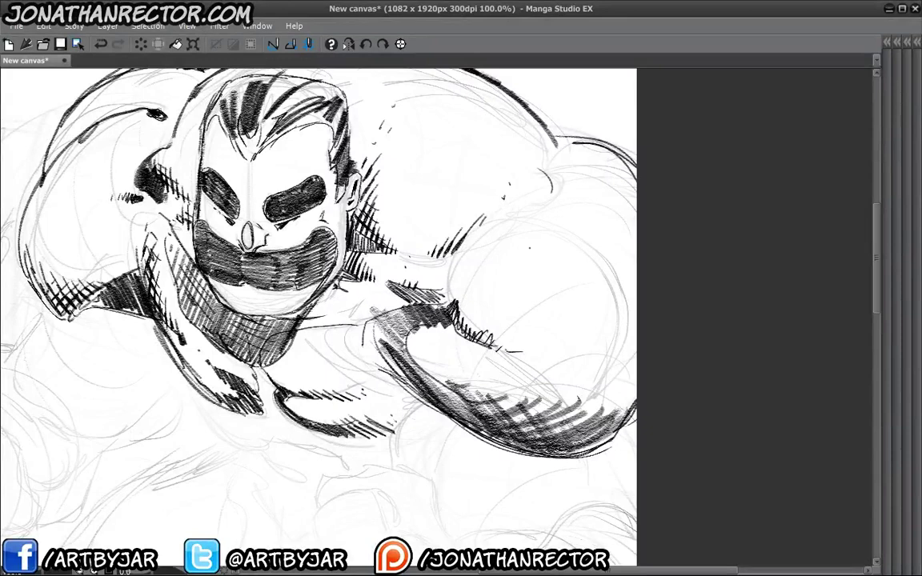
Strengthen the forearm and left arm contours, then mirror the canvas view
{"action": "left_click_drag", "start_coordinate": [477, 224], "coordinate": [541, 184]}
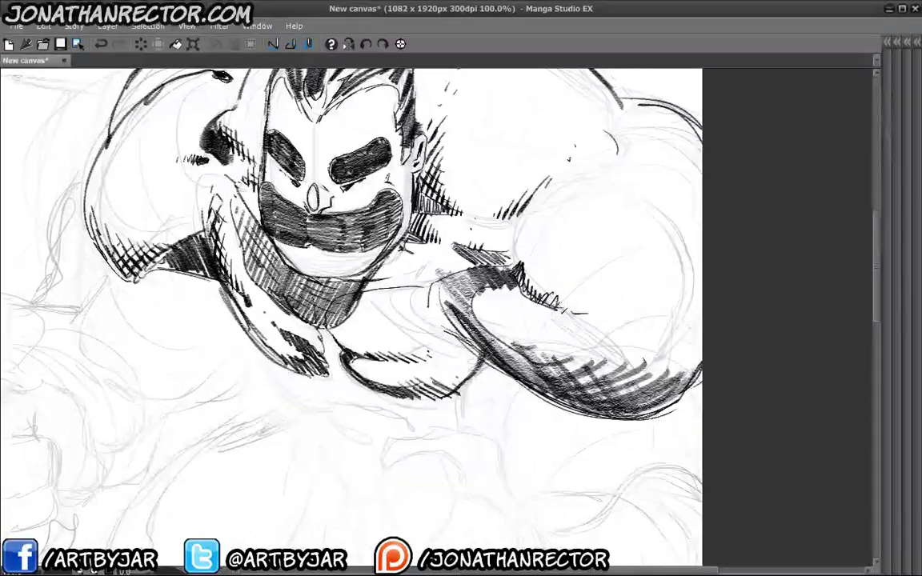
{"action": "left_click_drag", "start_coordinate": [439, 415], "coordinate": [484, 367]}
{"action": "mouse_move", "coordinate": [440, 332]}
{"action": "left_mouse_down"}
{"action": "mouse_move", "coordinate": [396, 364]}
{"action": "mouse_move", "coordinate": [332, 353]}
{"action": "mouse_move", "coordinate": [405, 372]}
{"action": "mouse_move", "coordinate": [264, 329]}
{"action": "mouse_move", "coordinate": [207, 280]}
{"action": "mouse_move", "coordinate": [190, 252]}
{"action": "left_mouse_up"}
{"action": "left_click_drag", "start_coordinate": [401, 320], "coordinate": [491, 400]}
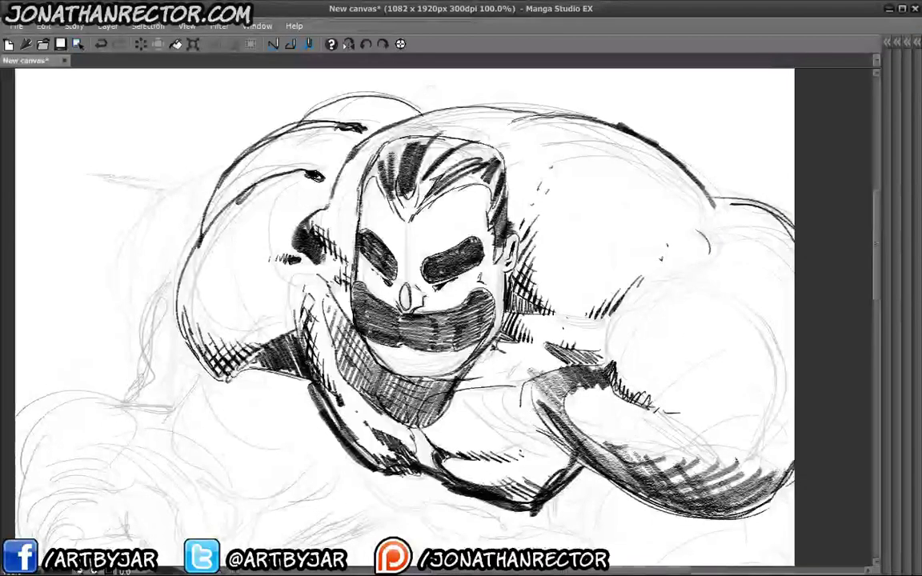
{"action": "mouse_move", "coordinate": [277, 340]}
{"action": "left_mouse_down"}
{"action": "mouse_move", "coordinate": [249, 324]}
{"action": "mouse_move", "coordinate": [173, 321]}
{"action": "mouse_move", "coordinate": [159, 266]}
{"action": "mouse_move", "coordinate": [231, 120]}
{"action": "mouse_move", "coordinate": [282, 102]}
{"action": "mouse_move", "coordinate": [376, 82]}
{"action": "mouse_move", "coordinate": [423, 101]}
{"action": "mouse_move", "coordinate": [560, 110]}
{"action": "mouse_move", "coordinate": [700, 199]}
{"action": "left_mouse_up"}
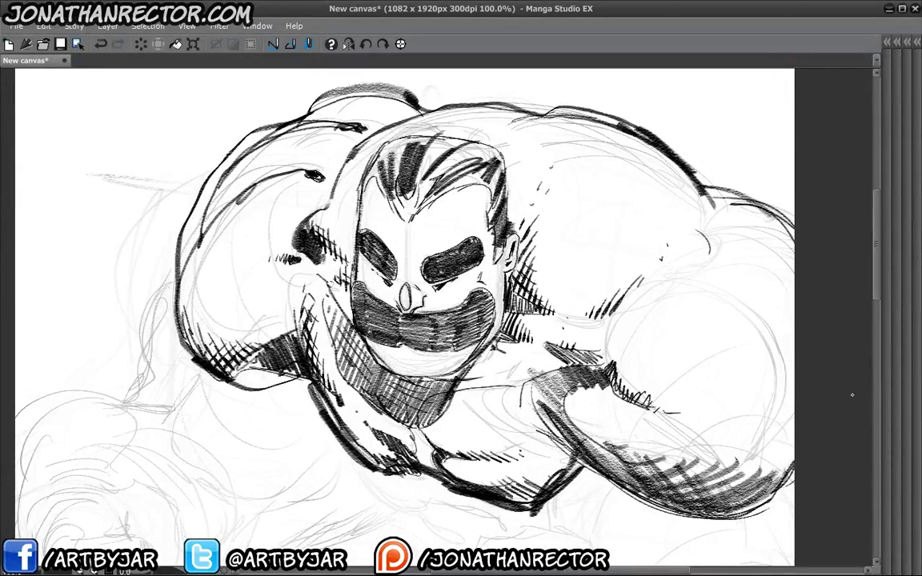
{"action": "left_click", "coordinate": [349, 43]}
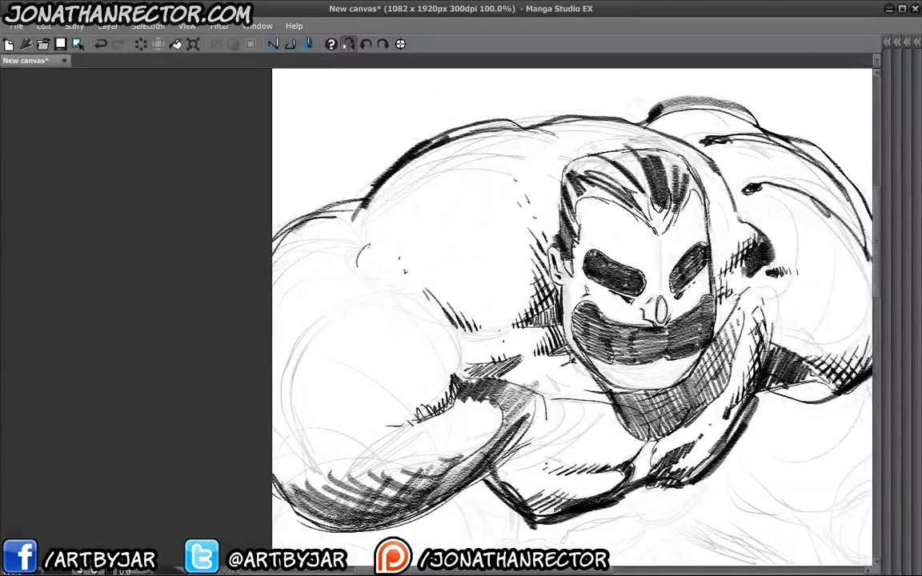
Add an ink wedge and curve on the arm contour and thin chest hatching
{"action": "left_click_drag", "start_coordinate": [366, 251], "coordinate": [358, 270]}
{"action": "left_click_drag", "start_coordinate": [334, 305], "coordinate": [370, 285]}
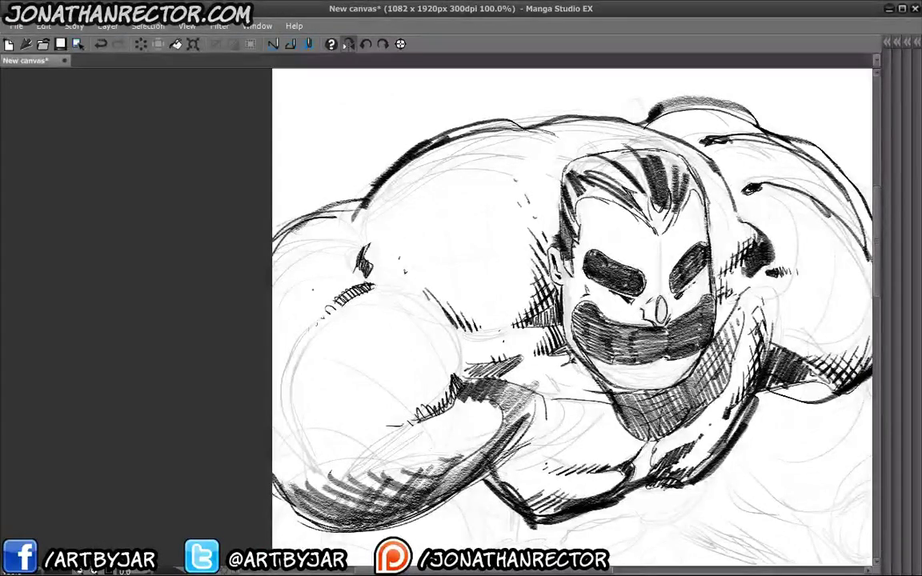
{"action": "mouse_move", "coordinate": [572, 321]}
{"action": "left_mouse_down"}
{"action": "mouse_move", "coordinate": [511, 330]}
{"action": "mouse_move", "coordinate": [499, 319]}
{"action": "left_mouse_up"}
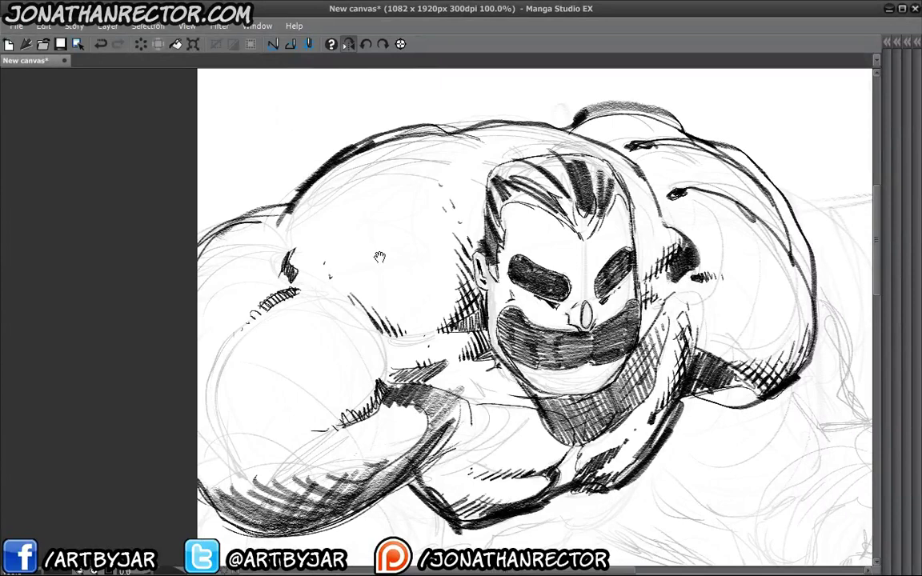
{"action": "left_click_drag", "start_coordinate": [414, 345], "coordinate": [437, 340]}
{"action": "left_click_drag", "start_coordinate": [346, 148], "coordinate": [348, 147]}
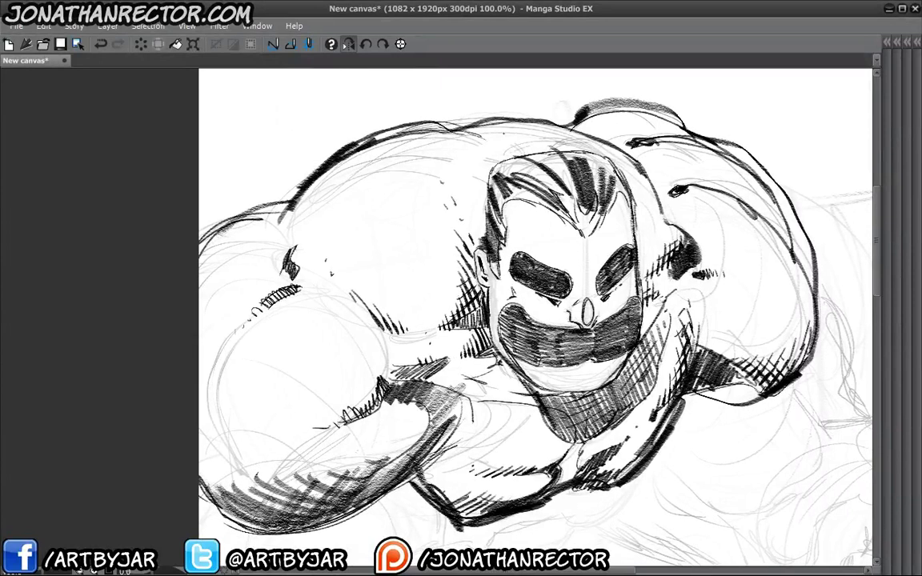
Ink the shoulder, head-side and left arm outlines, then flip the view horizontally
{"action": "mouse_move", "coordinate": [488, 118]}
{"action": "left_mouse_down"}
{"action": "mouse_move", "coordinate": [410, 122]}
{"action": "mouse_move", "coordinate": [313, 155]}
{"action": "mouse_move", "coordinate": [284, 178]}
{"action": "mouse_move", "coordinate": [304, 237]}
{"action": "mouse_move", "coordinate": [356, 282]}
{"action": "mouse_move", "coordinate": [461, 248]}
{"action": "left_mouse_up"}
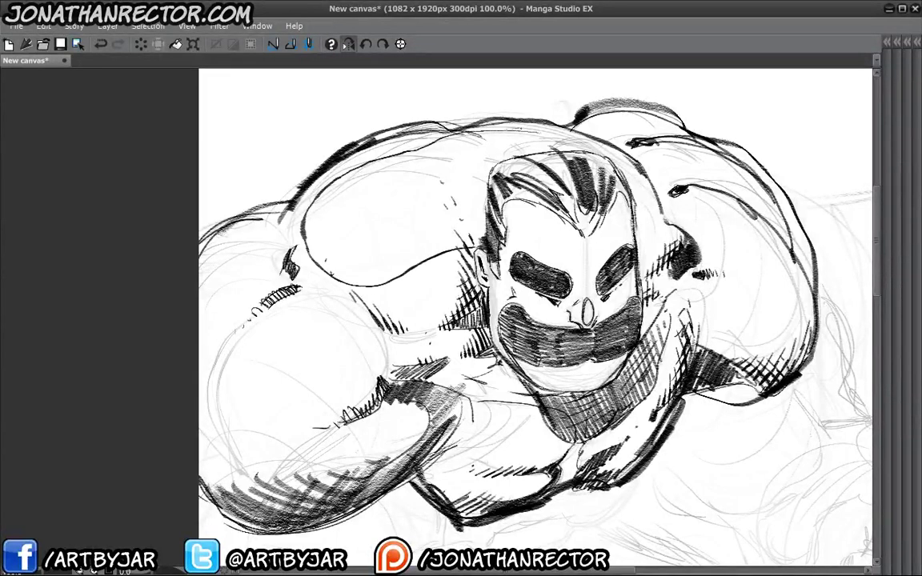
{"action": "left_click_drag", "start_coordinate": [602, 136], "coordinate": [656, 195]}
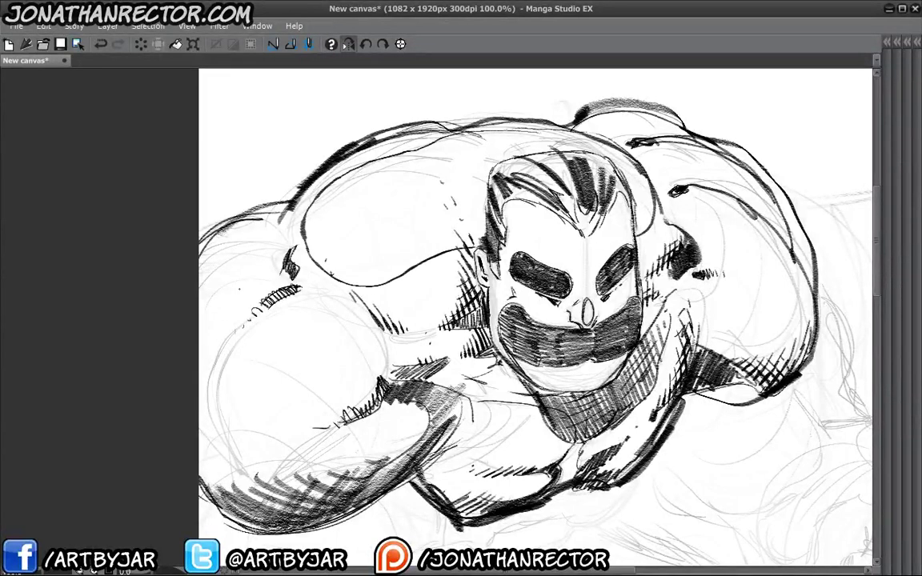
{"action": "mouse_move", "coordinate": [220, 290]}
{"action": "left_mouse_down"}
{"action": "mouse_move", "coordinate": [264, 285]}
{"action": "mouse_move", "coordinate": [324, 320]}
{"action": "mouse_move", "coordinate": [336, 428]}
{"action": "mouse_move", "coordinate": [204, 464]}
{"action": "mouse_move", "coordinate": [206, 301]}
{"action": "left_mouse_up"}
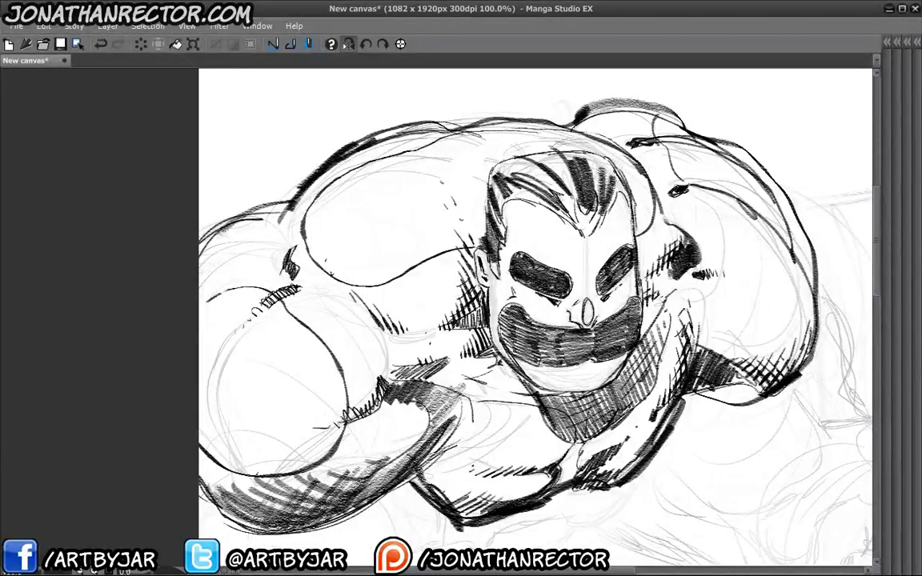
{"action": "left_click_drag", "start_coordinate": [652, 116], "coordinate": [760, 276]}
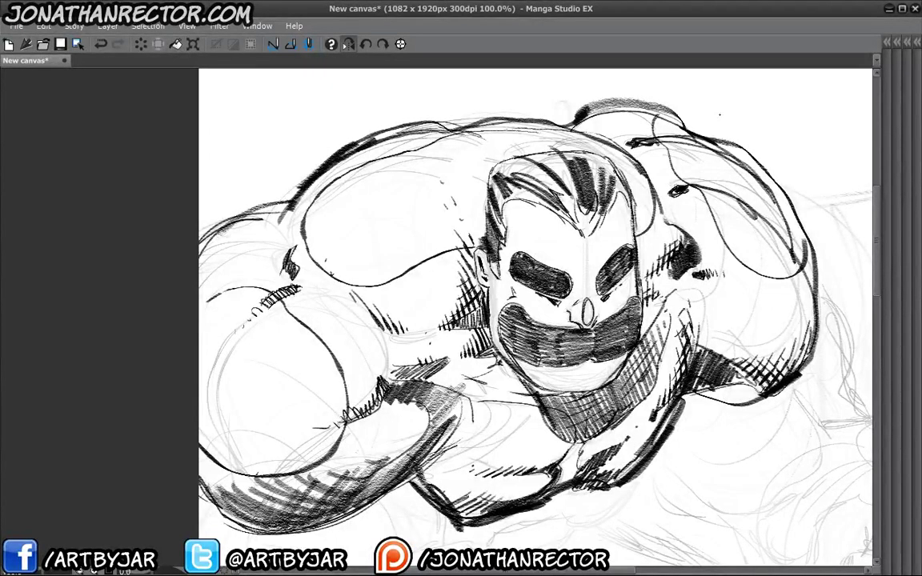
{"action": "left_click", "coordinate": [348, 48]}
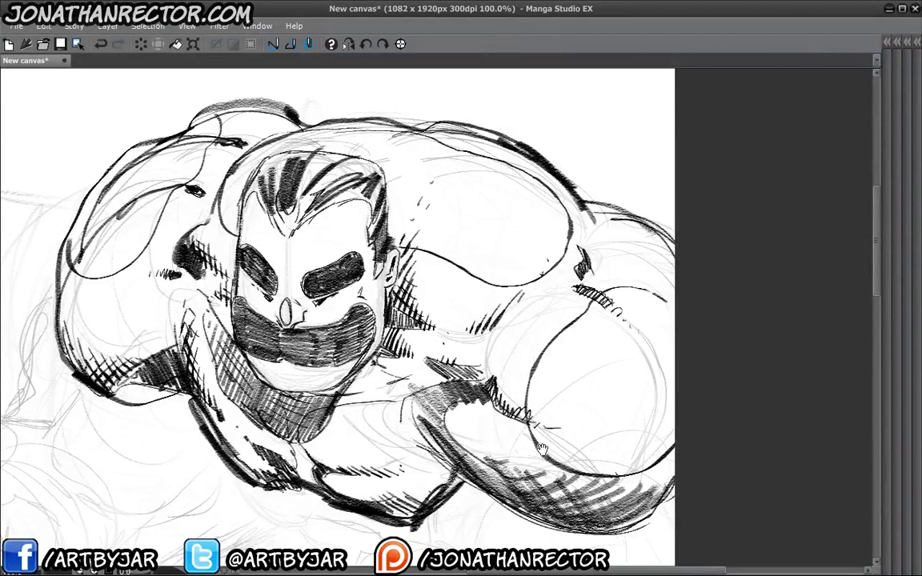
Darken the hatching on the left chest and shoulder
{"action": "mouse_move", "coordinate": [220, 341]}
{"action": "left_mouse_down"}
{"action": "mouse_move", "coordinate": [411, 308]}
{"action": "mouse_move", "coordinate": [404, 358]}
{"action": "left_mouse_up"}
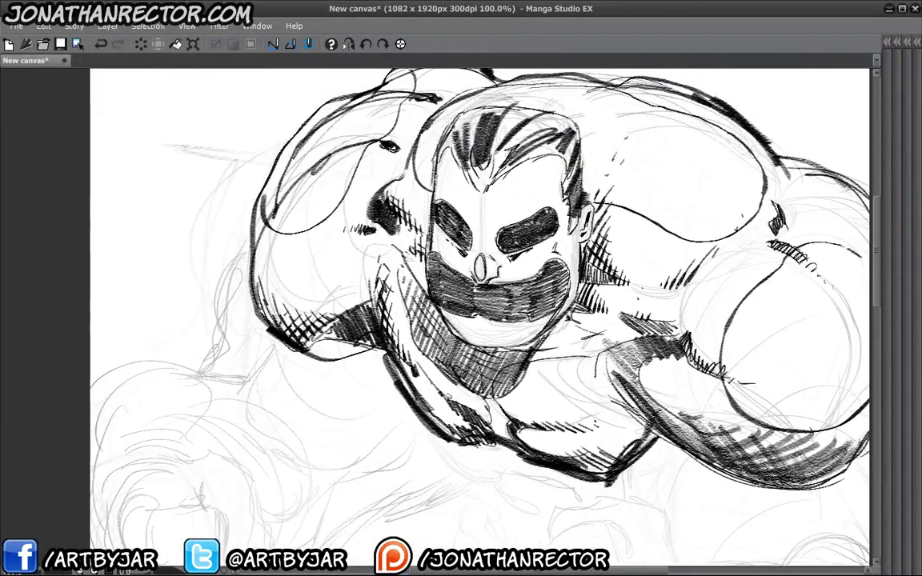
{"action": "mouse_move", "coordinate": [360, 304]}
{"action": "left_mouse_down"}
{"action": "mouse_move", "coordinate": [404, 364]}
{"action": "mouse_move", "coordinate": [422, 373]}
{"action": "left_mouse_up"}
{"action": "mouse_move", "coordinate": [366, 337]}
{"action": "left_mouse_down"}
{"action": "mouse_move", "coordinate": [413, 390]}
{"action": "mouse_move", "coordinate": [400, 393]}
{"action": "mouse_move", "coordinate": [368, 338]}
{"action": "mouse_move", "coordinate": [373, 361]}
{"action": "left_mouse_up"}
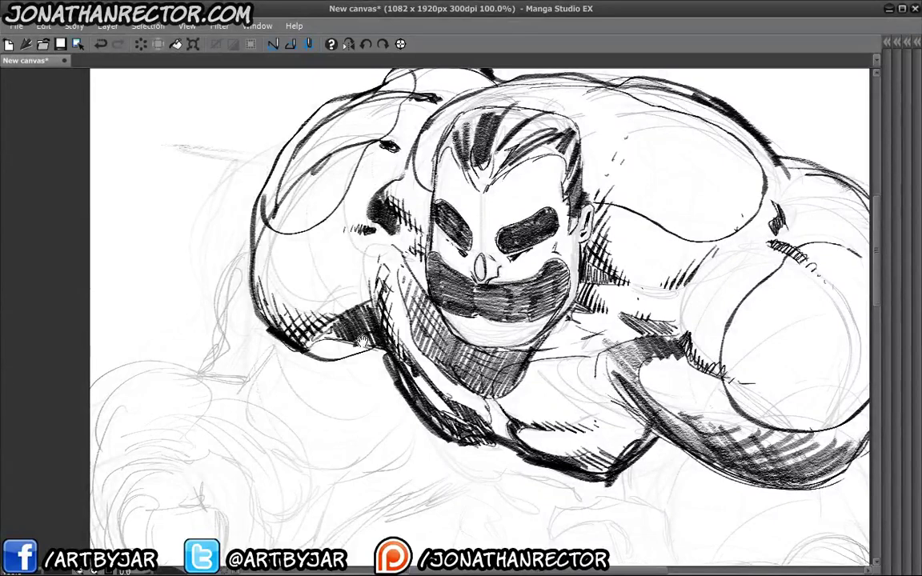
{"action": "left_click_drag", "start_coordinate": [400, 304], "coordinate": [411, 318]}
{"action": "left_click_drag", "start_coordinate": [311, 316], "coordinate": [332, 333]}
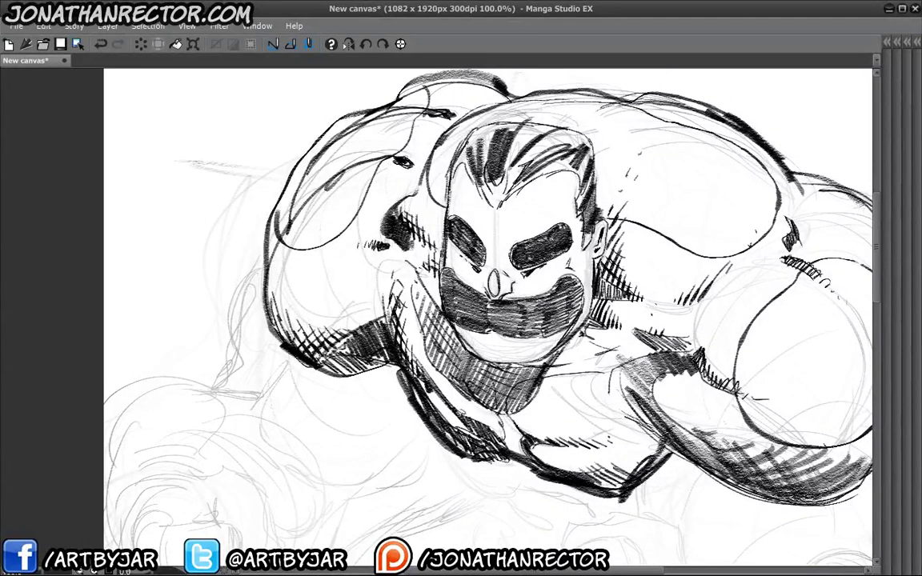
Reinforce the upper-left shoulder contour
{"action": "left_click_drag", "start_coordinate": [319, 250], "coordinate": [355, 290]}
{"action": "mouse_move", "coordinate": [289, 256]}
{"action": "left_mouse_down"}
{"action": "mouse_move", "coordinate": [296, 344]}
{"action": "mouse_move", "coordinate": [281, 316]}
{"action": "mouse_move", "coordinate": [277, 334]}
{"action": "left_mouse_up"}
{"action": "left_click_drag", "start_coordinate": [296, 236], "coordinate": [280, 273]}
{"action": "mouse_move", "coordinate": [294, 204]}
{"action": "left_mouse_down"}
{"action": "mouse_move", "coordinate": [278, 278]}
{"action": "mouse_move", "coordinate": [277, 247]}
{"action": "left_mouse_up"}
{"action": "left_click_drag", "start_coordinate": [347, 220], "coordinate": [340, 210]}
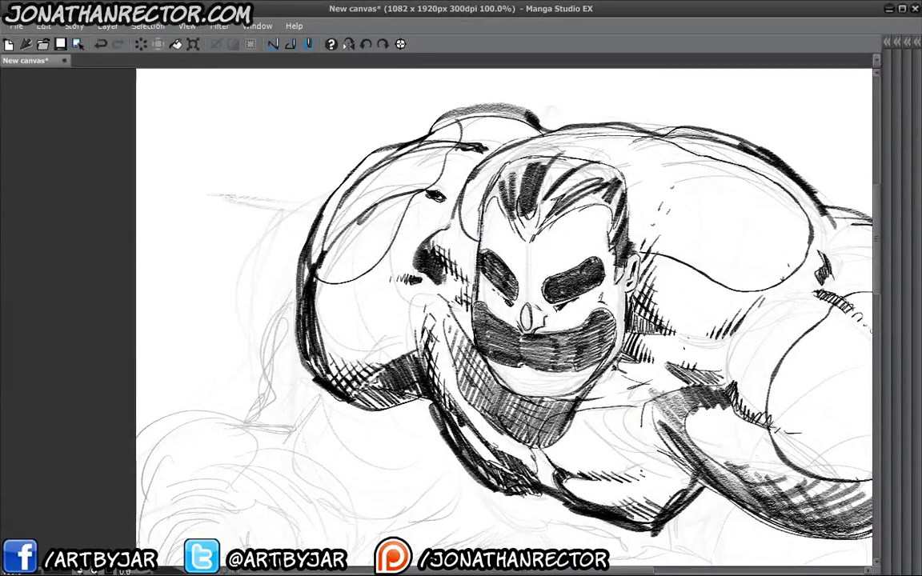
Hatch dark shadow across the chest, left arm and neck
{"action": "mouse_move", "coordinate": [500, 359]}
{"action": "left_mouse_down"}
{"action": "mouse_move", "coordinate": [454, 378]}
{"action": "mouse_move", "coordinate": [485, 423]}
{"action": "mouse_move", "coordinate": [466, 445]}
{"action": "left_mouse_up"}
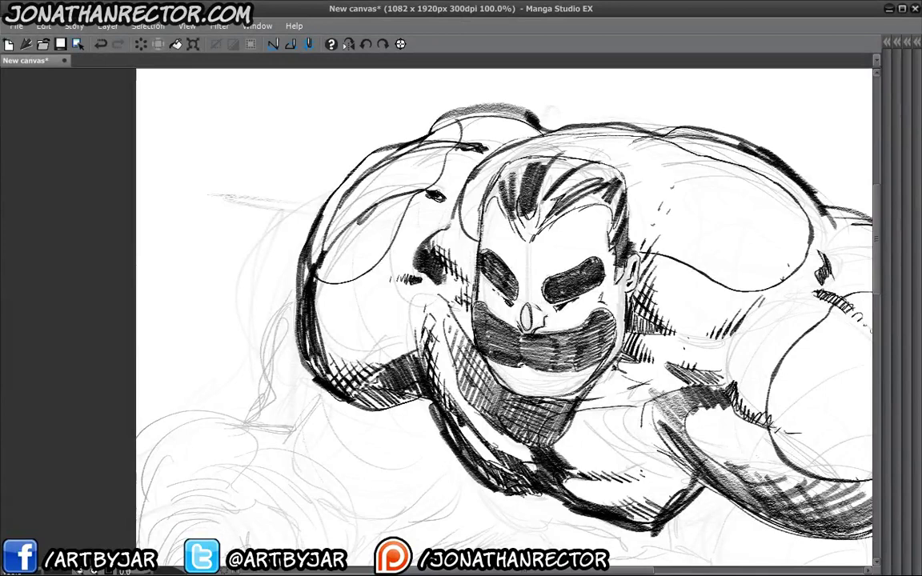
{"action": "left_click_drag", "start_coordinate": [440, 320], "coordinate": [397, 376]}
{"action": "left_click_drag", "start_coordinate": [480, 378], "coordinate": [437, 418]}
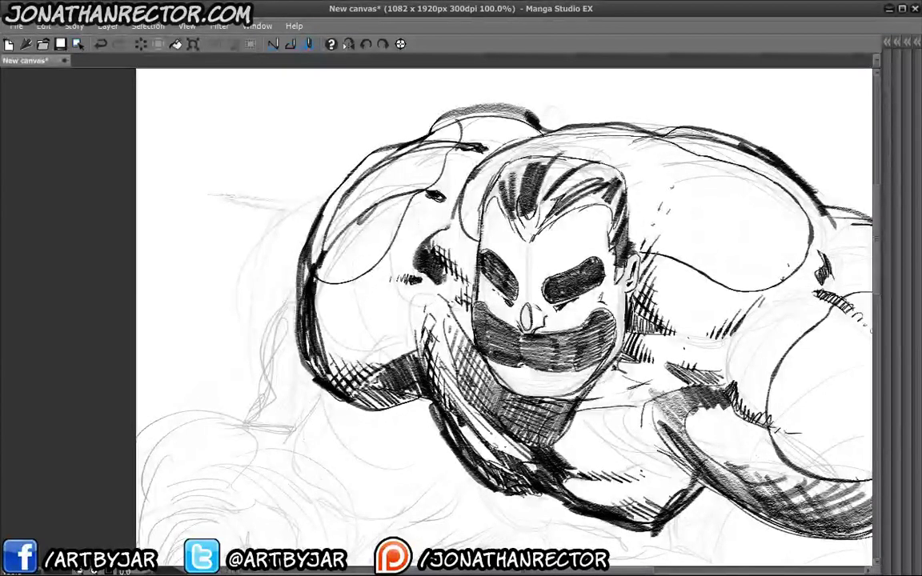
{"action": "left_click_drag", "start_coordinate": [432, 334], "coordinate": [392, 391]}
{"action": "left_click_drag", "start_coordinate": [472, 400], "coordinate": [440, 430]}
{"action": "mouse_move", "coordinate": [464, 376]}
{"action": "left_mouse_down"}
{"action": "mouse_move", "coordinate": [408, 430]}
{"action": "mouse_move", "coordinate": [415, 424]}
{"action": "mouse_move", "coordinate": [405, 421]}
{"action": "left_mouse_up"}
{"action": "mouse_move", "coordinate": [474, 339]}
{"action": "left_mouse_down"}
{"action": "mouse_move", "coordinate": [392, 417]}
{"action": "mouse_move", "coordinate": [405, 391]}
{"action": "left_mouse_up"}
{"action": "left_click_drag", "start_coordinate": [438, 344], "coordinate": [416, 339]}
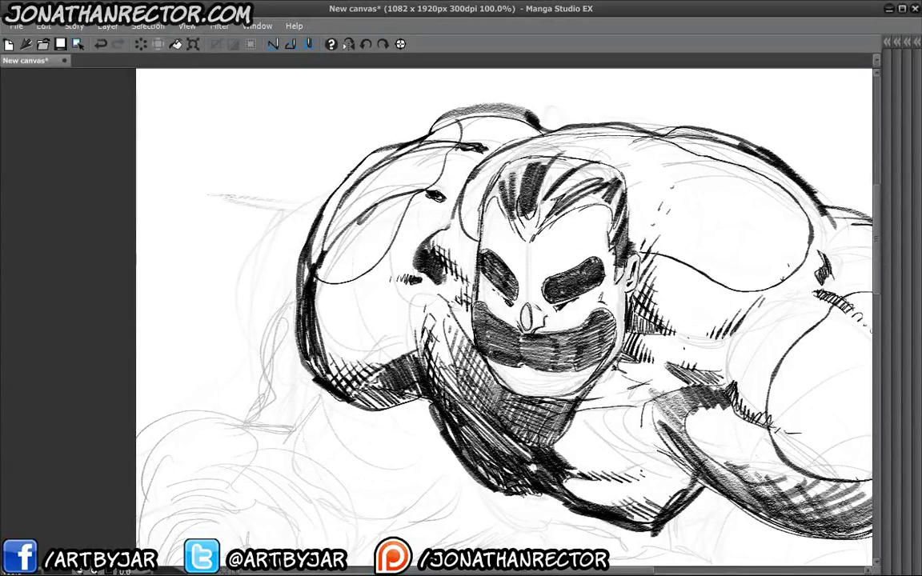
{"action": "left_click_drag", "start_coordinate": [489, 330], "coordinate": [416, 395]}
{"action": "left_click_drag", "start_coordinate": [492, 342], "coordinate": [437, 387]}
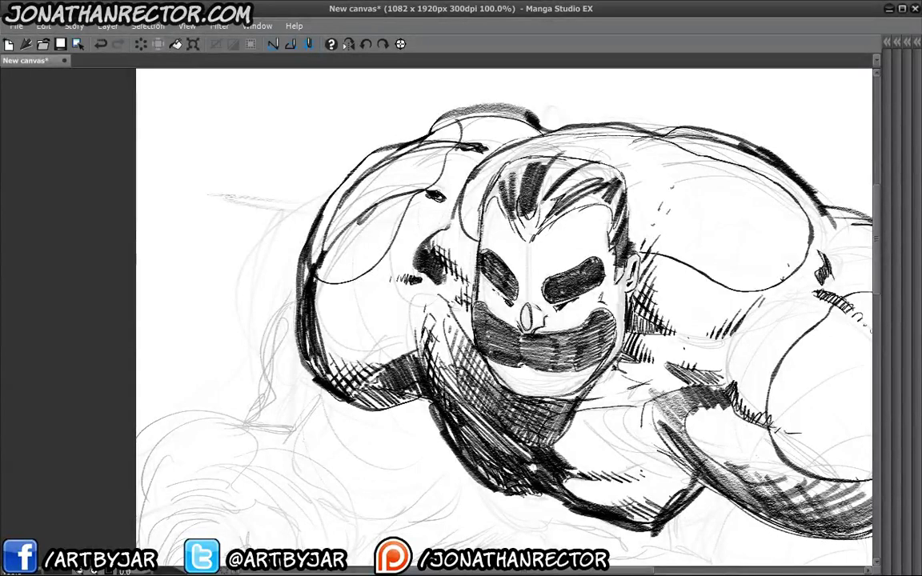
{"action": "left_click_drag", "start_coordinate": [544, 320], "coordinate": [416, 296]}
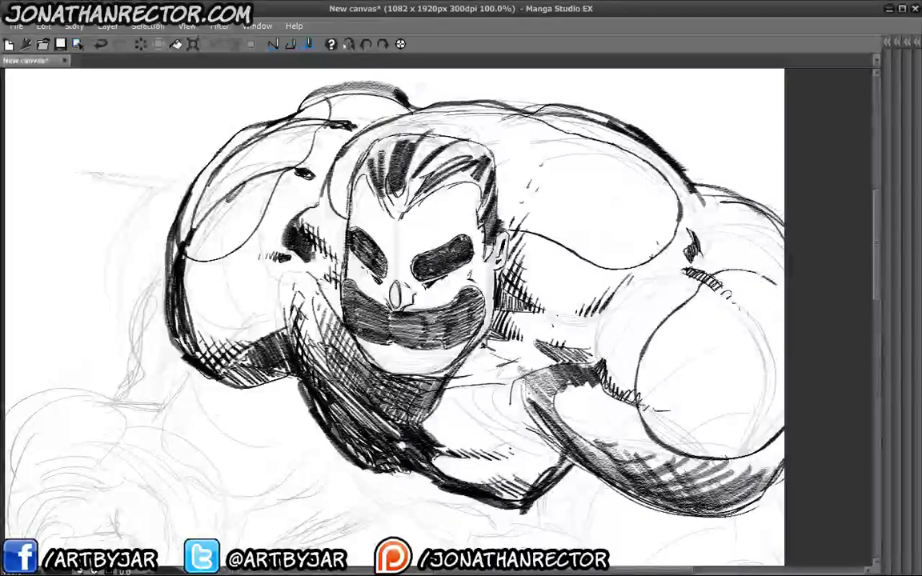
{"action": "mouse_move", "coordinate": [487, 353]}
{"action": "left_mouse_down"}
{"action": "mouse_move", "coordinate": [465, 376]}
{"action": "mouse_move", "coordinate": [430, 389]}
{"action": "left_mouse_up"}
{"action": "left_click_drag", "start_coordinate": [526, 393], "coordinate": [478, 426]}
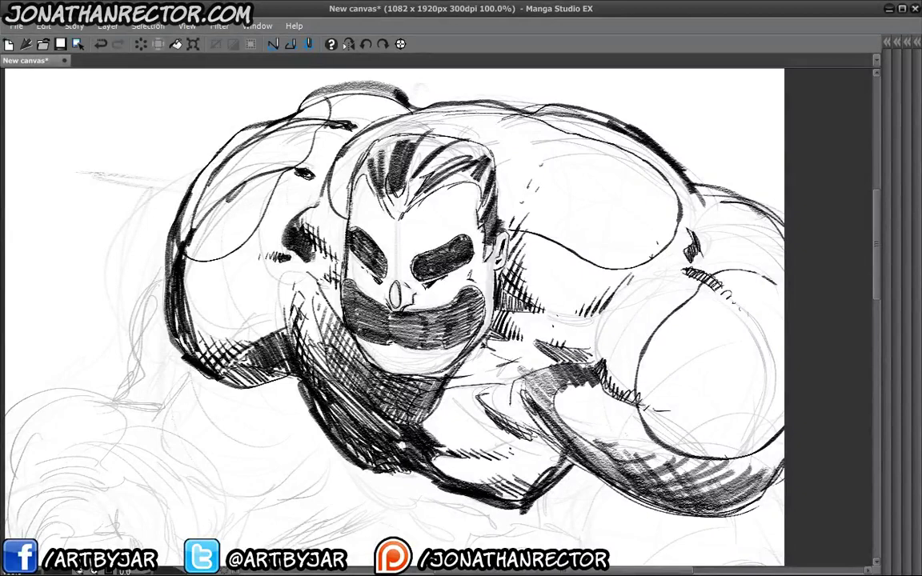
Add faint hatching around the chin and zoom out to 66.7%
{"action": "left_click_drag", "start_coordinate": [416, 304], "coordinate": [488, 289]}
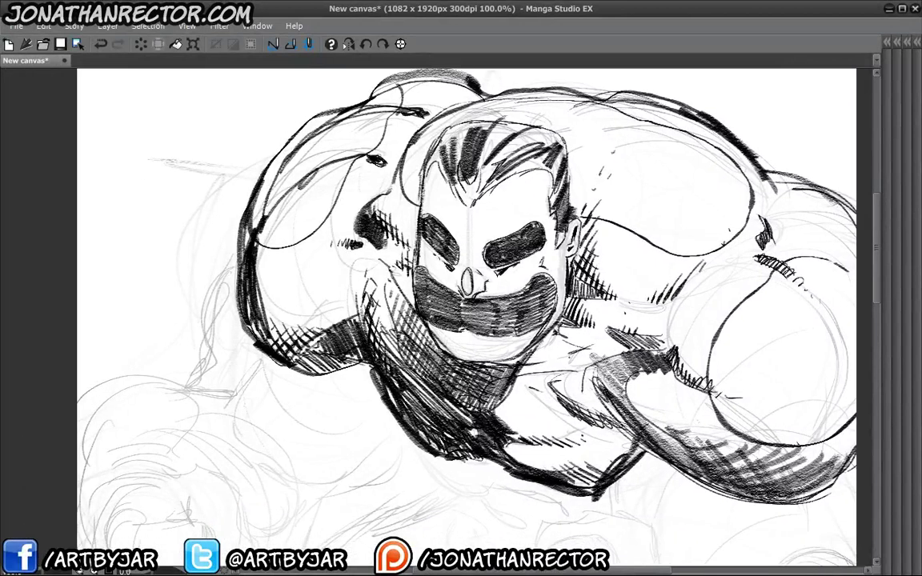
{"action": "left_click_drag", "start_coordinate": [488, 326], "coordinate": [470, 338]}
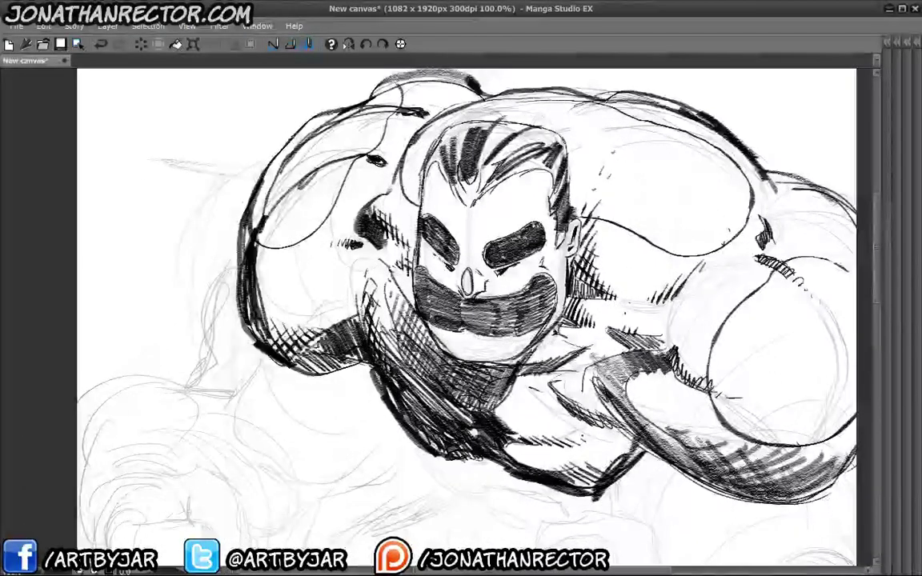
{"action": "left_click_drag", "start_coordinate": [490, 305], "coordinate": [401, 348]}
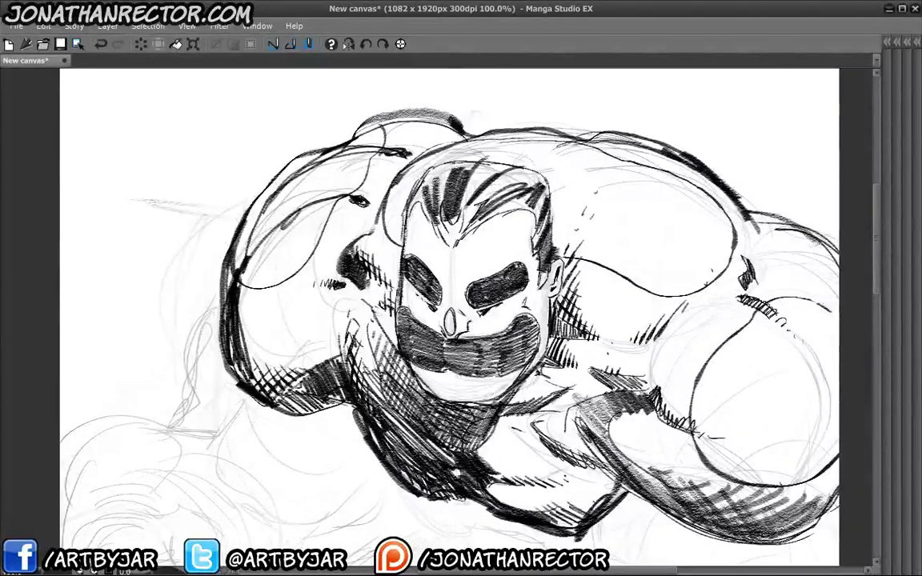
{"action": "left_click_drag", "start_coordinate": [308, 353], "coordinate": [217, 322]}
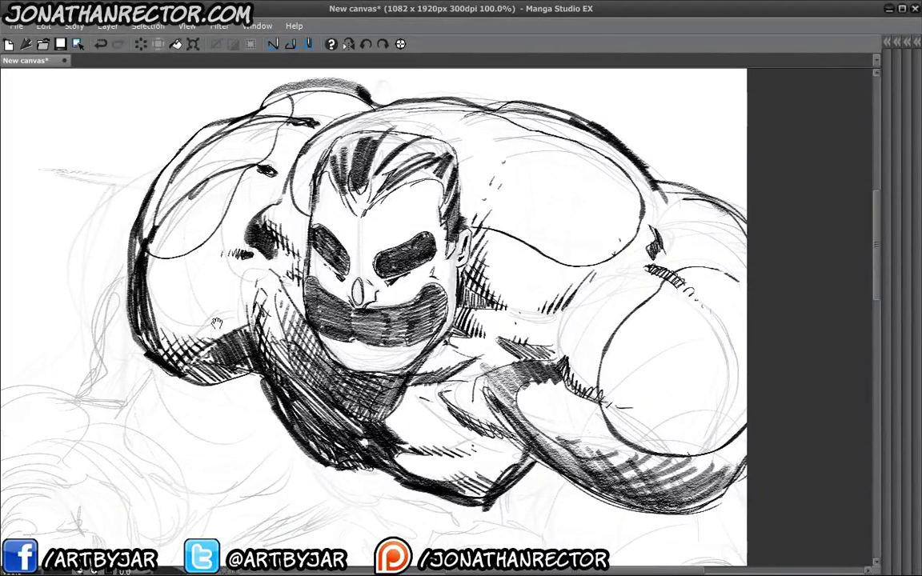
{"action": "left_click_drag", "start_coordinate": [100, 387], "coordinate": [201, 387]}
{"action": "left_click_drag", "start_coordinate": [244, 562], "coordinate": [214, 434]}
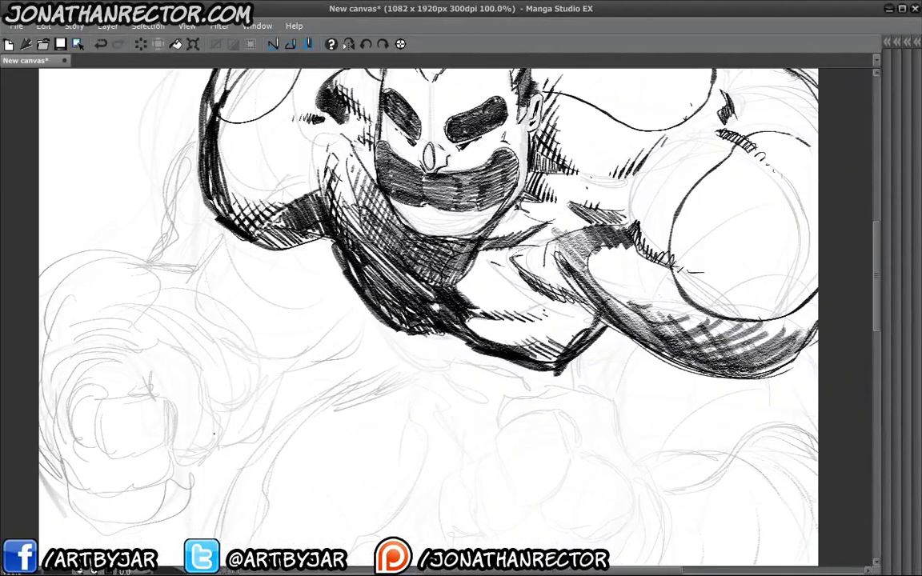
{"action": "scroll", "coordinate": [214, 434], "scroll_direction": "down", "scroll_amount": 1}
Restore the palettes and add a new raster layer above Layer 1
{"action": "key", "text": "Tab"}
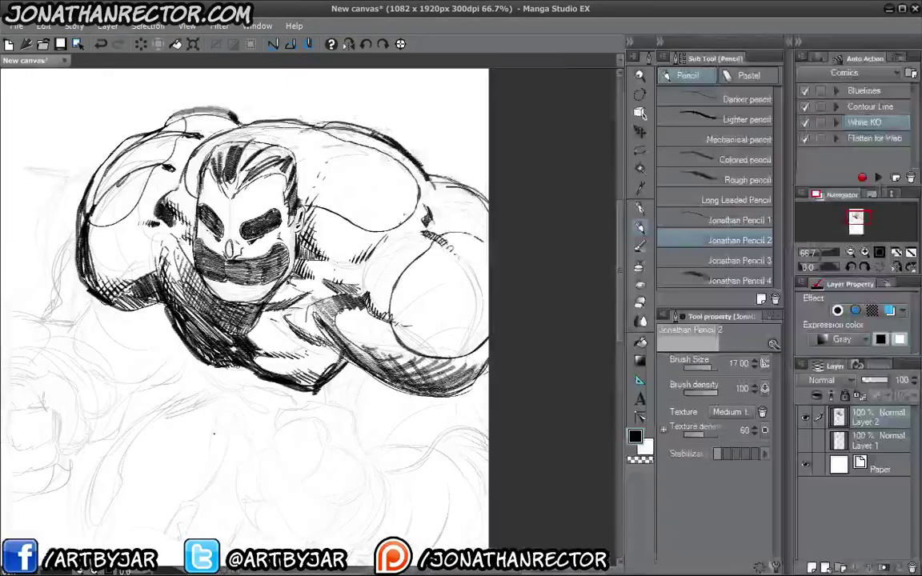
{"action": "left_click", "coordinate": [817, 441]}
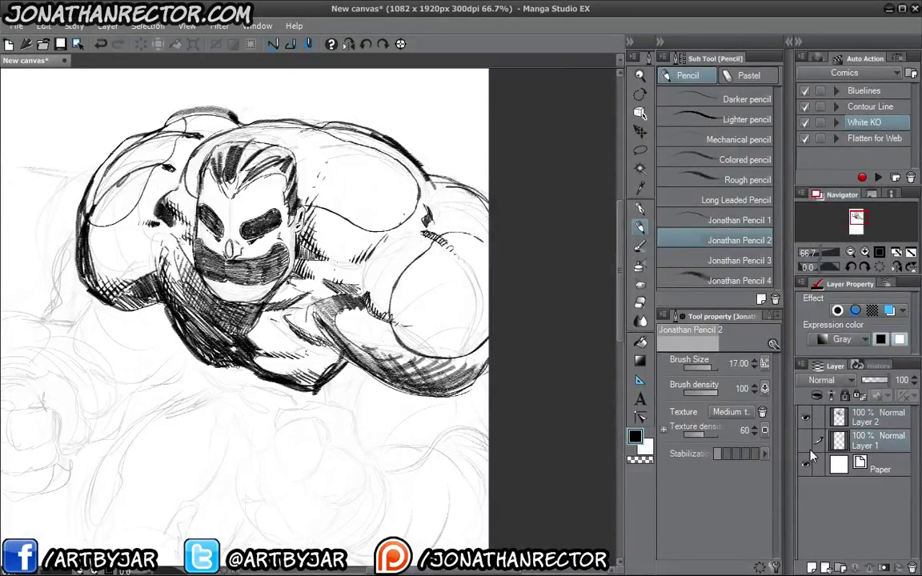
{"action": "left_click", "coordinate": [811, 568]}
{"action": "left_click_drag", "start_coordinate": [579, 388], "coordinate": [615, 356]}
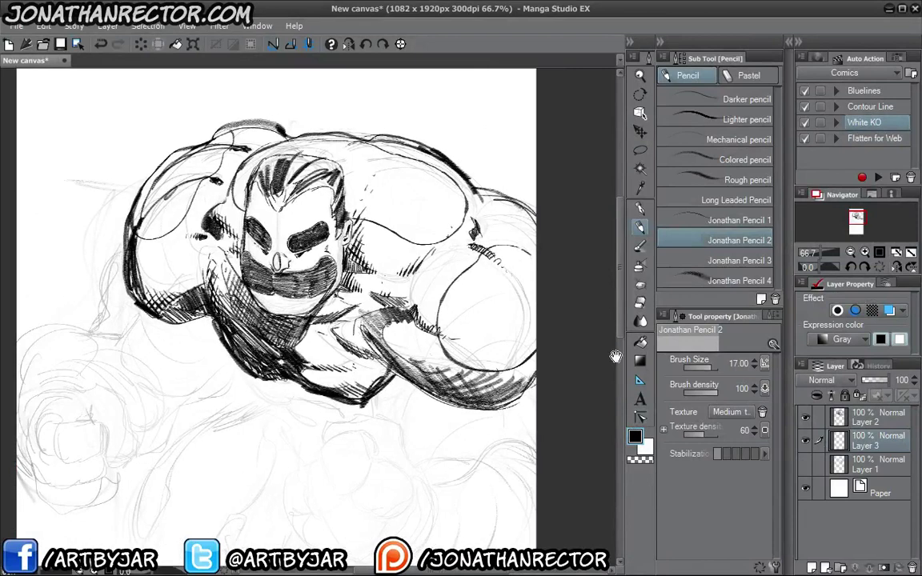
Paint dark reddish-brown at the upper right with the Rough brush in Color expression
{"action": "left_click", "coordinate": [640, 246]}
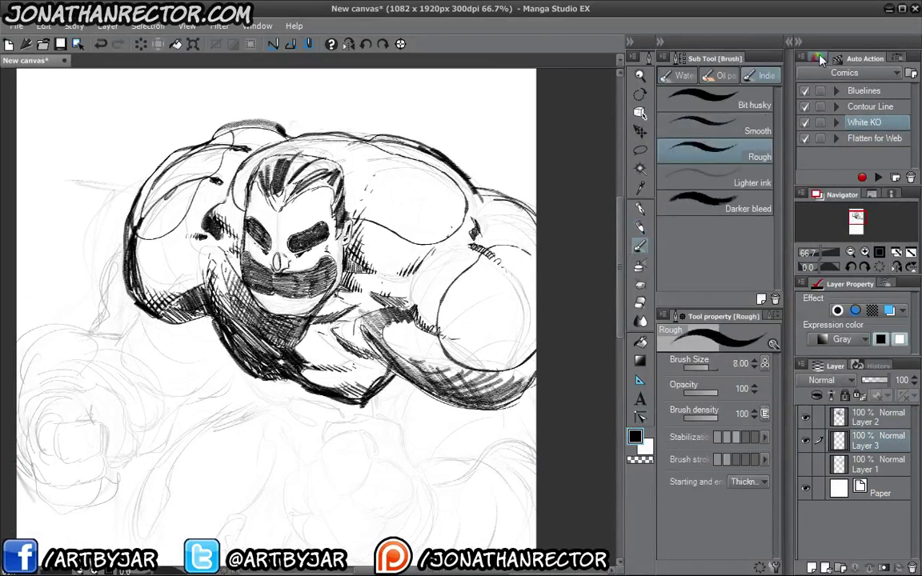
{"action": "left_click", "coordinate": [803, 59]}
{"action": "left_click", "coordinate": [837, 125]}
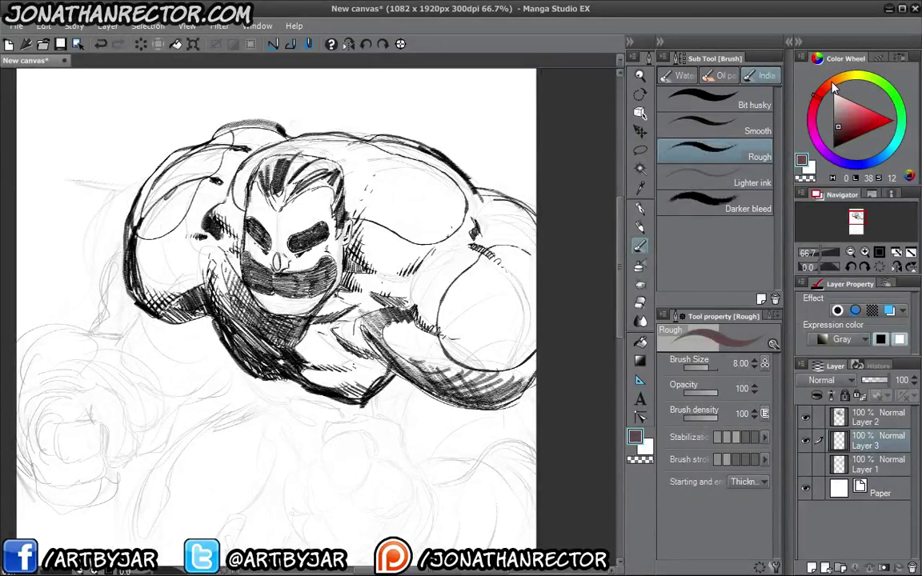
{"action": "left_click_drag", "start_coordinate": [834, 88], "coordinate": [824, 98]}
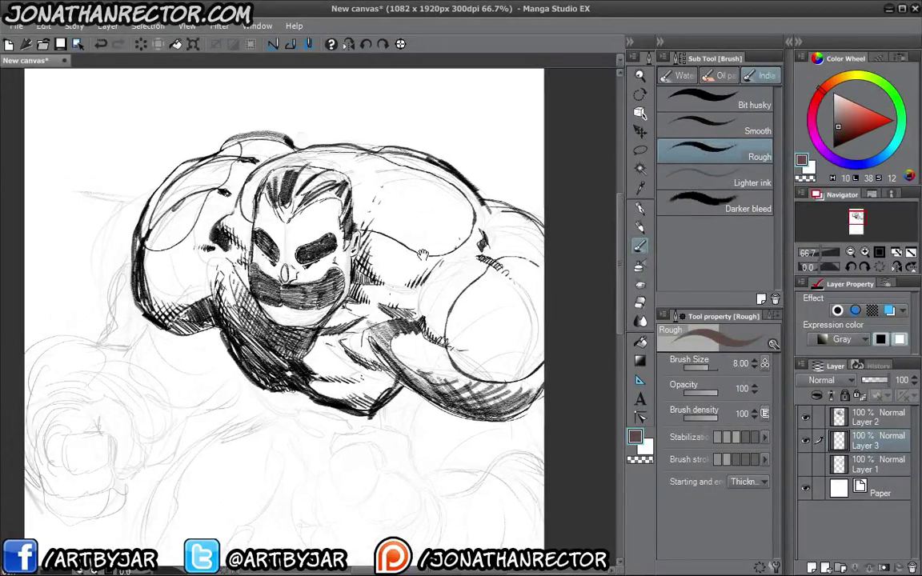
{"action": "left_click_drag", "start_coordinate": [508, 124], "coordinate": [516, 136]}
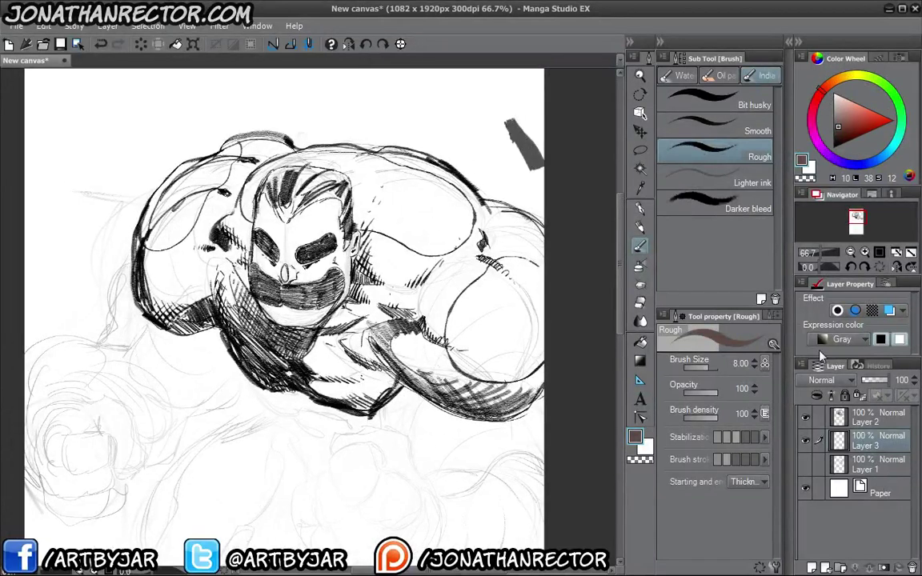
{"action": "left_click", "coordinate": [842, 339]}
{"action": "left_click", "coordinate": [760, 324]}
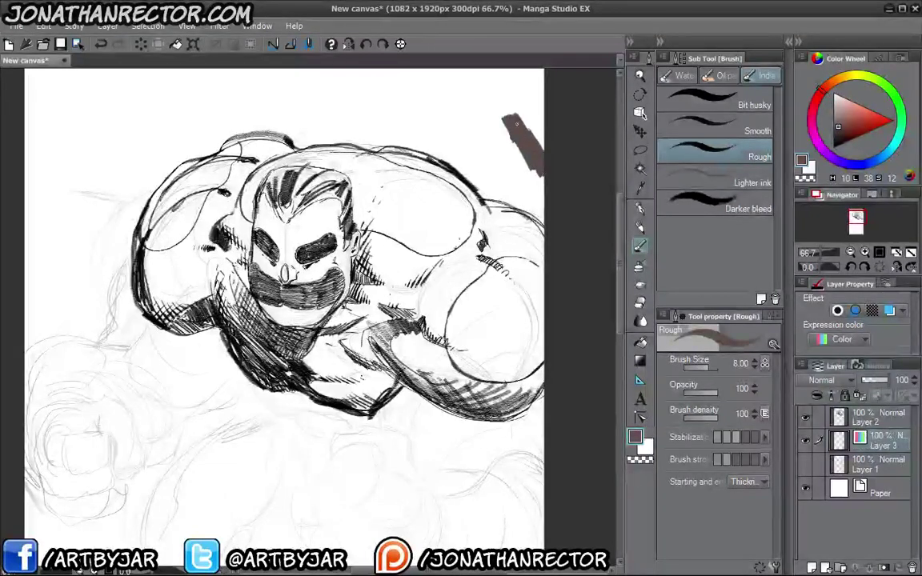
{"action": "left_click_drag", "start_coordinate": [515, 123], "coordinate": [448, 177]}
Extend the brown background down and along the figure's lower edge
{"action": "mouse_move", "coordinate": [480, 104]}
{"action": "left_mouse_down"}
{"action": "mouse_move", "coordinate": [507, 226]}
{"action": "mouse_move", "coordinate": [320, 104]}
{"action": "mouse_move", "coordinate": [152, 208]}
{"action": "mouse_move", "coordinate": [182, 267]}
{"action": "mouse_move", "coordinate": [120, 344]}
{"action": "mouse_move", "coordinate": [304, 400]}
{"action": "mouse_move", "coordinate": [352, 240]}
{"action": "mouse_move", "coordinate": [403, 201]}
{"action": "mouse_move", "coordinate": [485, 388]}
{"action": "mouse_move", "coordinate": [360, 424]}
{"action": "mouse_move", "coordinate": [352, 480]}
{"action": "mouse_move", "coordinate": [342, 490]}
{"action": "left_mouse_up"}
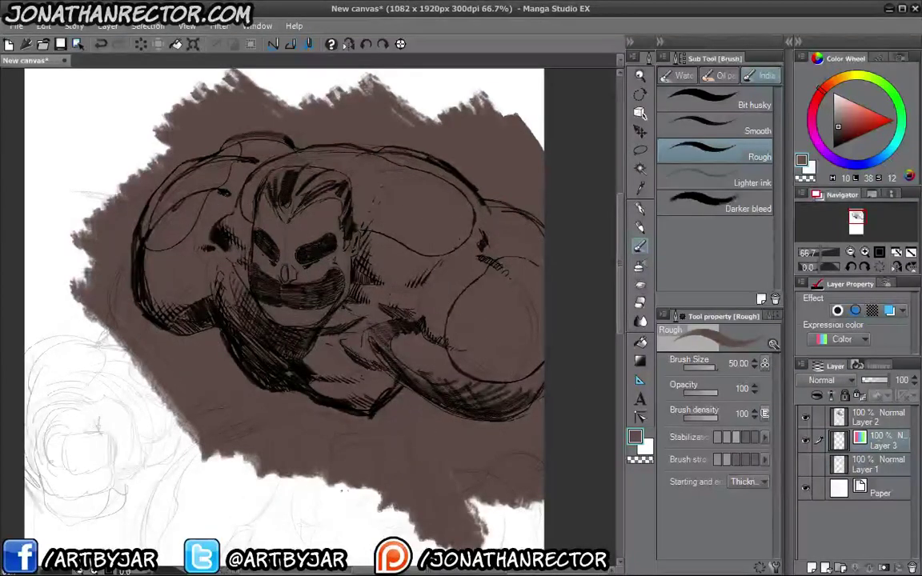
{"action": "mouse_move", "coordinate": [296, 463]}
{"action": "left_mouse_down"}
{"action": "mouse_move", "coordinate": [424, 480]}
{"action": "mouse_move", "coordinate": [196, 424]}
{"action": "mouse_move", "coordinate": [136, 367]}
{"action": "mouse_move", "coordinate": [80, 280]}
{"action": "mouse_move", "coordinate": [92, 293]}
{"action": "mouse_move", "coordinate": [123, 166]}
{"action": "mouse_move", "coordinate": [96, 173]}
{"action": "mouse_move", "coordinate": [80, 194]}
{"action": "left_mouse_up"}
{"action": "left_click_drag", "start_coordinate": [405, 394], "coordinate": [461, 418]}
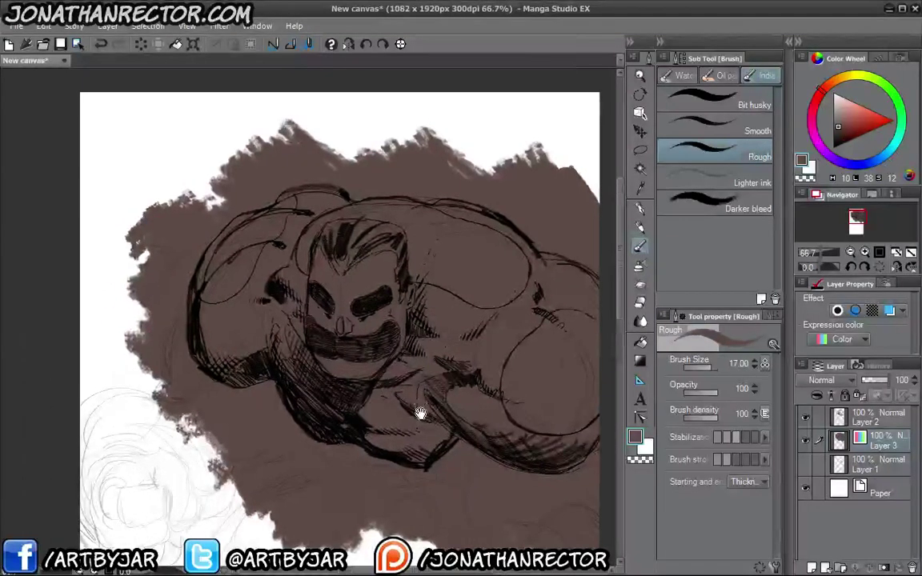
Roughen the top and bottom brown edges with white at brush size 80
{"action": "left_click", "coordinate": [647, 449]}
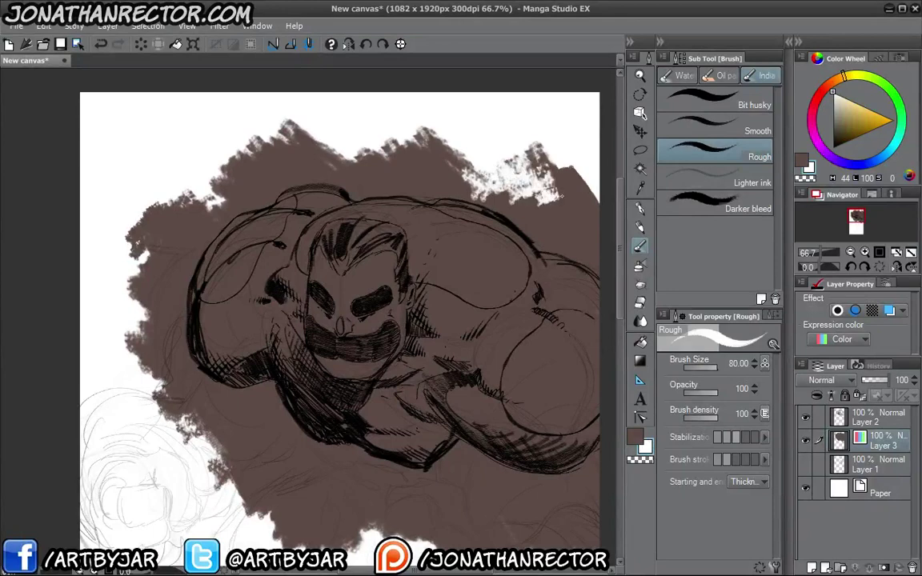
{"action": "left_click_drag", "start_coordinate": [480, 168], "coordinate": [588, 216]}
{"action": "left_click_drag", "start_coordinate": [399, 128], "coordinate": [437, 162]}
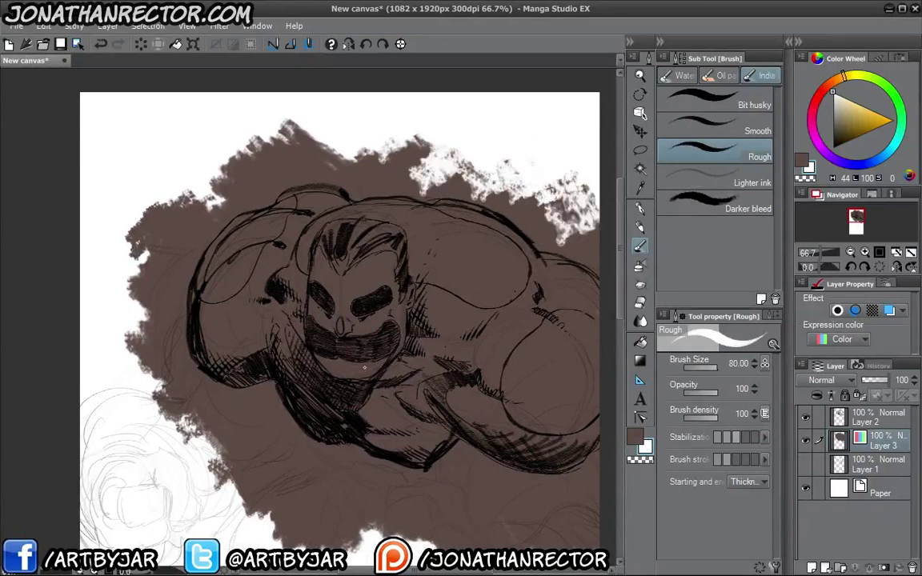
{"action": "mouse_move", "coordinate": [400, 484]}
{"action": "left_mouse_down"}
{"action": "mouse_move", "coordinate": [340, 516]}
{"action": "mouse_move", "coordinate": [176, 392]}
{"action": "left_mouse_up"}
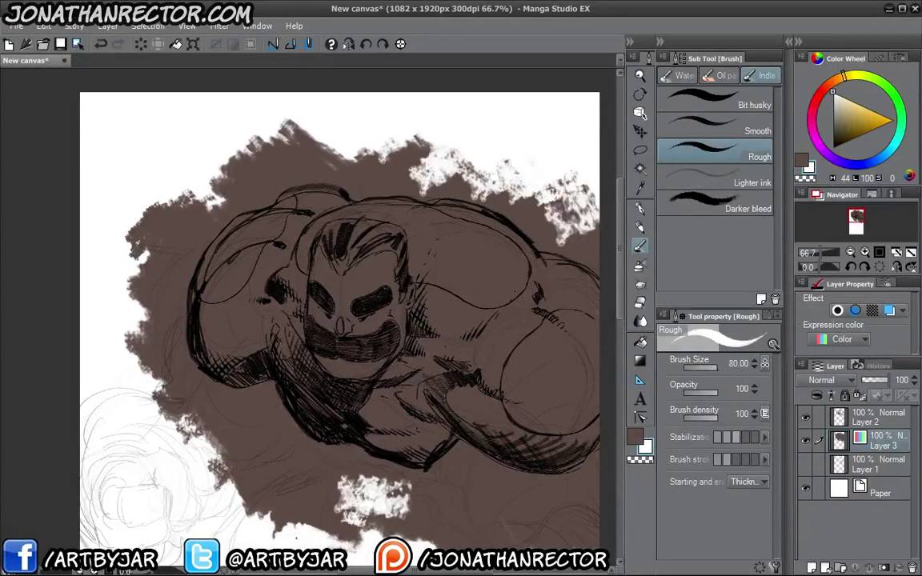
{"action": "mouse_move", "coordinate": [315, 525]}
{"action": "left_mouse_down"}
{"action": "mouse_move", "coordinate": [258, 413]}
{"action": "mouse_move", "coordinate": [284, 437]}
{"action": "left_mouse_up"}
{"action": "left_click", "coordinate": [637, 443]}
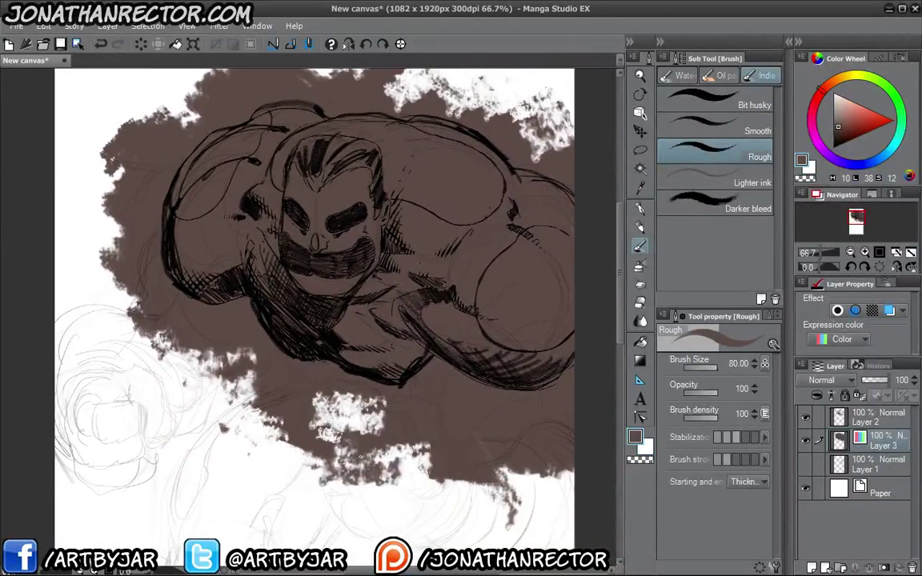
{"action": "left_click_drag", "start_coordinate": [360, 420], "coordinate": [316, 413]}
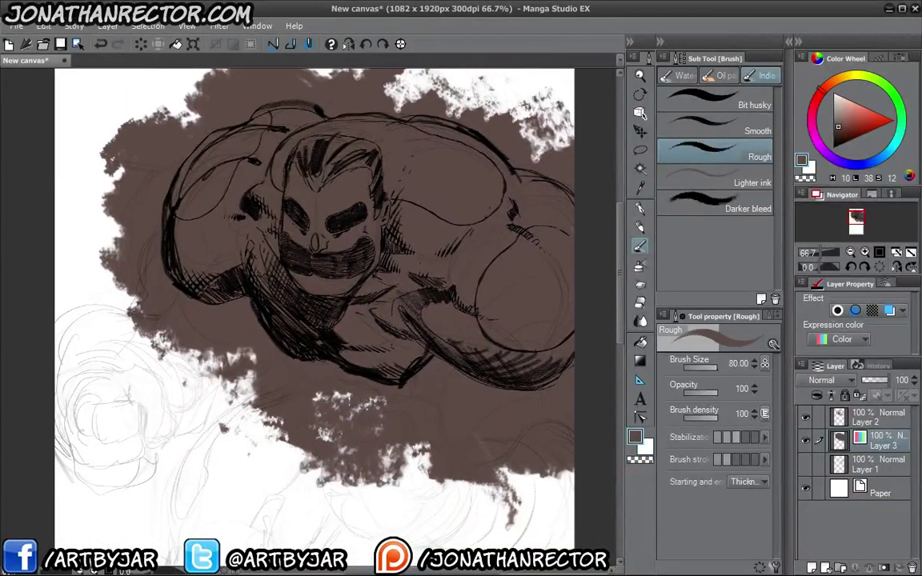
{"action": "left_click_drag", "start_coordinate": [324, 186], "coordinate": [400, 290]}
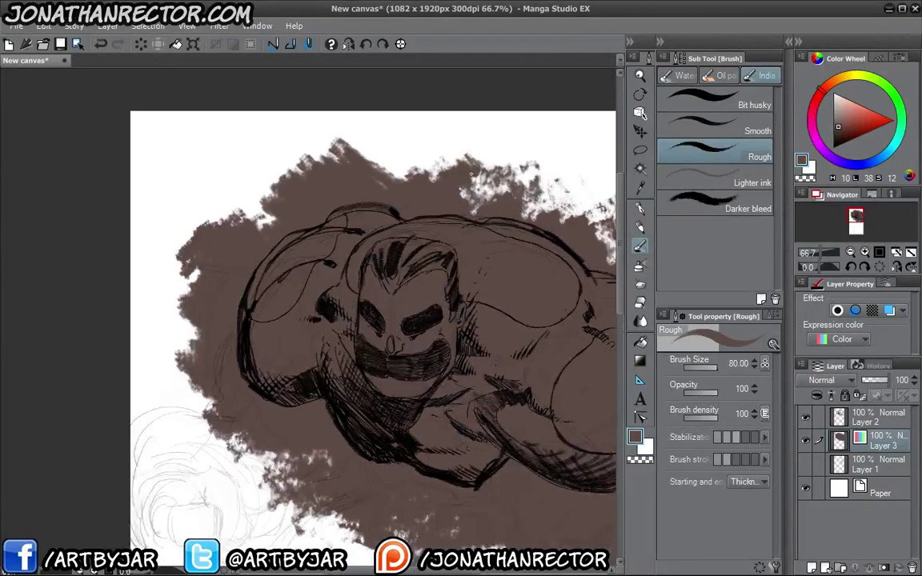
{"action": "left_click_drag", "start_coordinate": [430, 324], "coordinate": [410, 305]}
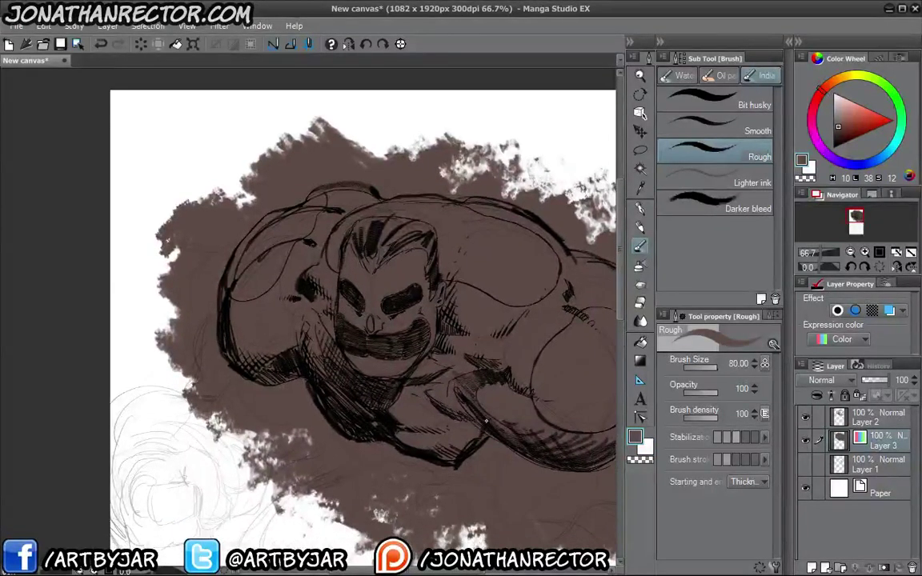
{"action": "left_click_drag", "start_coordinate": [325, 376], "coordinate": [240, 296]}
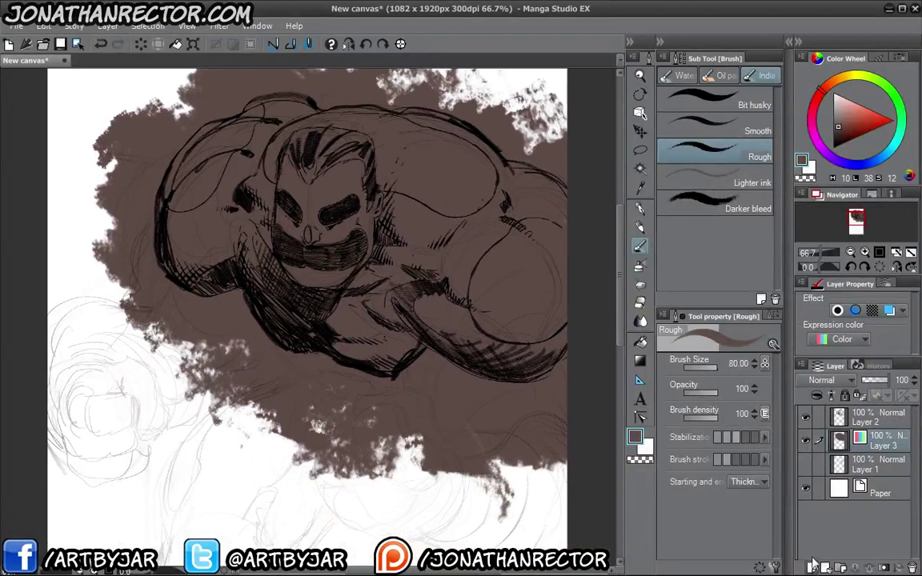
Add a full-colour Layer 4, set the brush to size 5, and pick a light blue
{"action": "left_click", "coordinate": [813, 565]}
{"action": "left_click", "coordinate": [842, 339]}
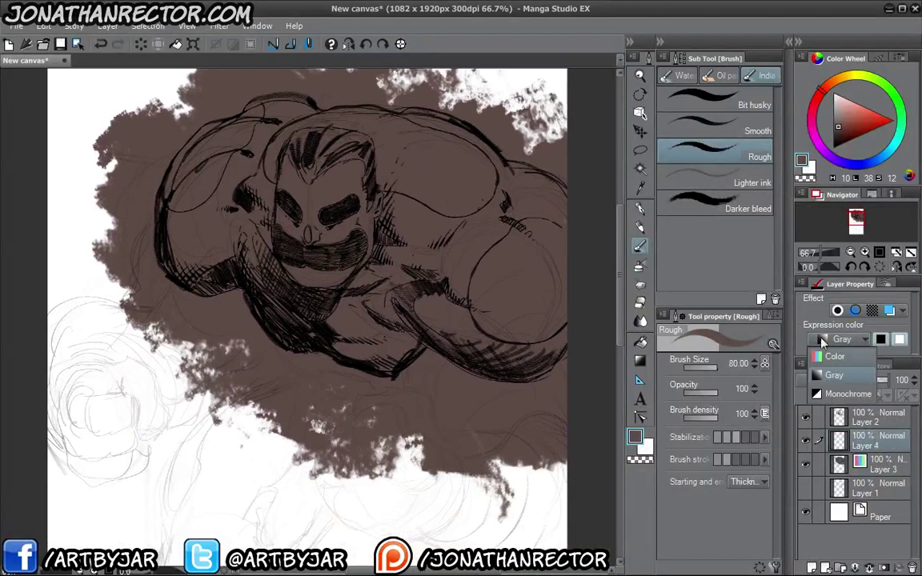
{"action": "left_click", "coordinate": [838, 325]}
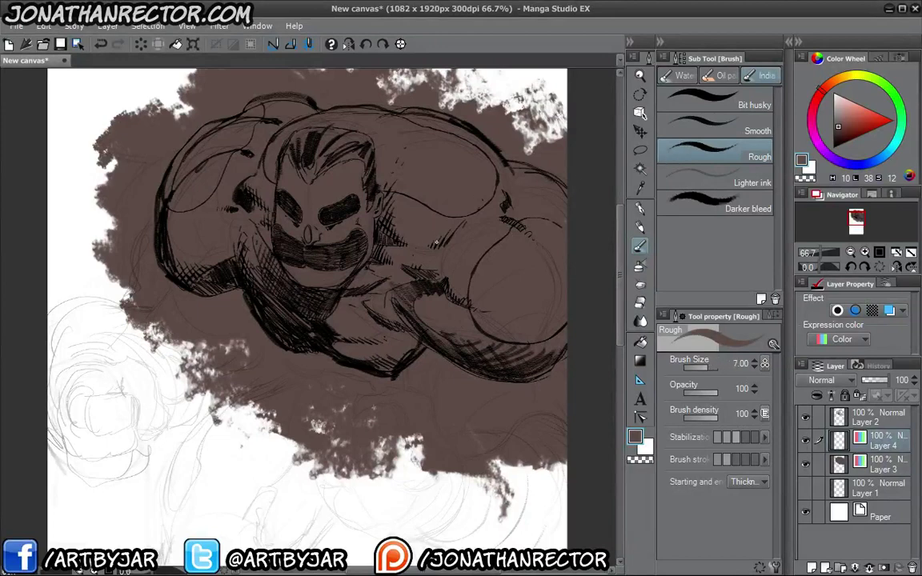
{"action": "key", "text": "bracketleft"}
{"action": "key", "text": "bracketleft"}
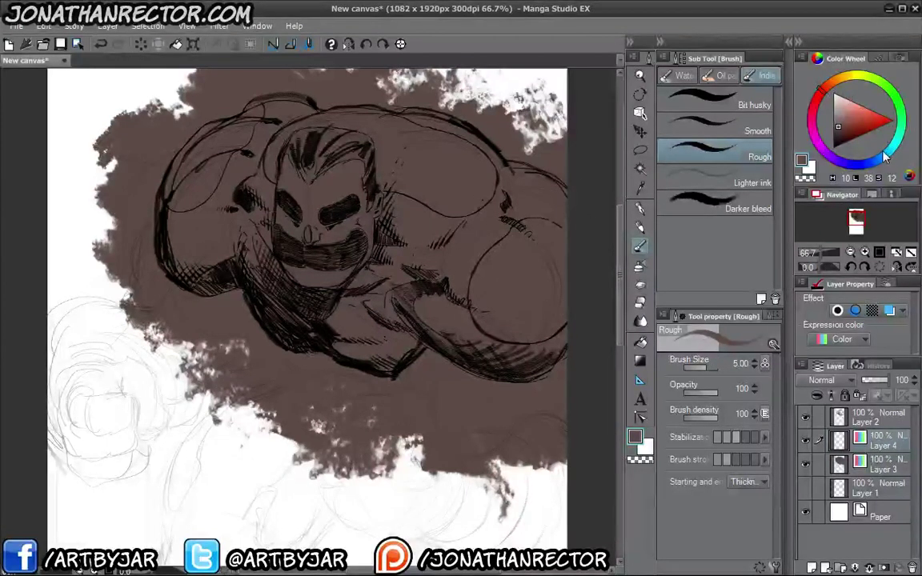
{"action": "left_click", "coordinate": [886, 160]}
{"action": "left_click_drag", "start_coordinate": [851, 118], "coordinate": [851, 112]}
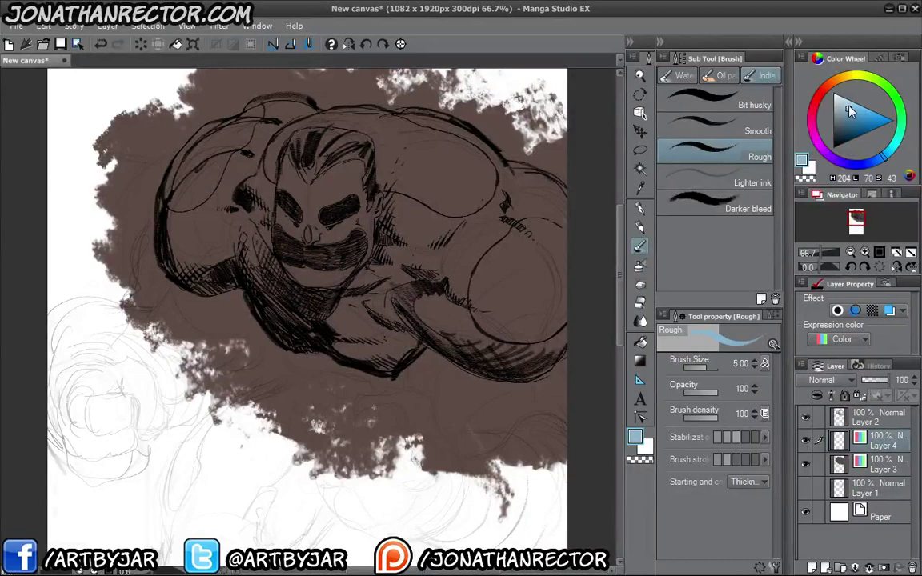
Trace the light-blue outline along the shoulder and across the top of the head
{"action": "left_click_drag", "start_coordinate": [516, 173], "coordinate": [543, 185]}
{"action": "scroll", "coordinate": [471, 141], "scroll_direction": "up", "scroll_amount": 3}
{"action": "key", "text": "Tab"}
{"action": "mouse_move", "coordinate": [530, 323]}
{"action": "left_mouse_down"}
{"action": "mouse_move", "coordinate": [487, 349]}
{"action": "mouse_move", "coordinate": [510, 305]}
{"action": "left_mouse_up"}
{"action": "left_click_drag", "start_coordinate": [796, 277], "coordinate": [697, 240]}
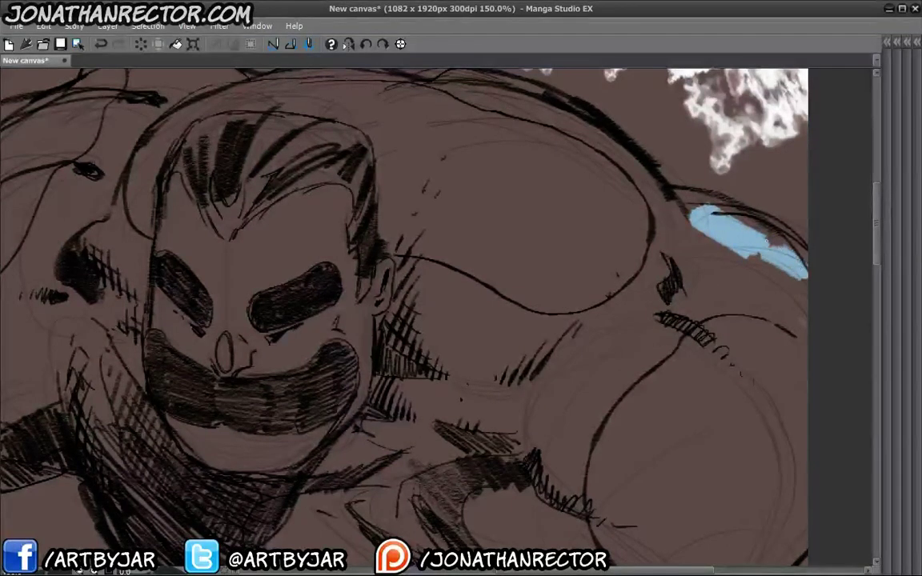
{"action": "left_click_drag", "start_coordinate": [768, 256], "coordinate": [672, 204]}
{"action": "left_click_drag", "start_coordinate": [800, 264], "coordinate": [648, 191]}
{"action": "left_click_drag", "start_coordinate": [565, 164], "coordinate": [648, 253]}
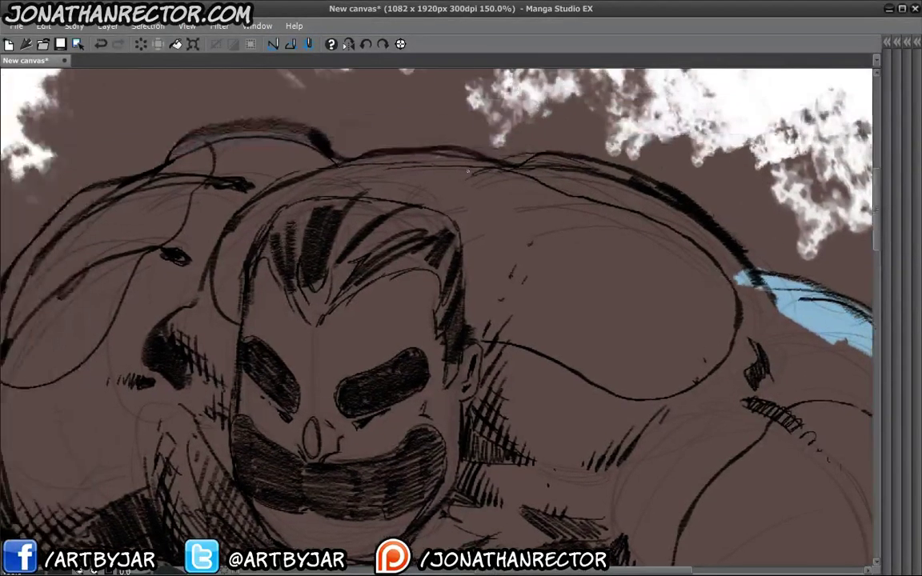
{"action": "mouse_move", "coordinate": [444, 164]}
{"action": "left_mouse_down"}
{"action": "mouse_move", "coordinate": [513, 156]}
{"action": "mouse_move", "coordinate": [608, 180]}
{"action": "mouse_move", "coordinate": [732, 272]}
{"action": "left_mouse_up"}
{"action": "left_click_drag", "start_coordinate": [586, 216], "coordinate": [624, 224]}
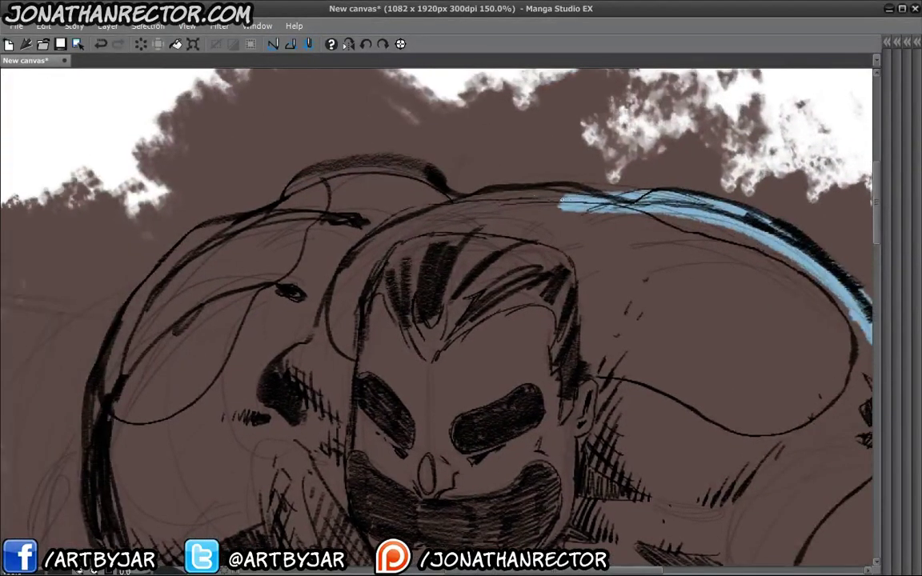
{"action": "mouse_move", "coordinate": [530, 172]}
{"action": "left_mouse_down"}
{"action": "mouse_move", "coordinate": [465, 178]}
{"action": "mouse_move", "coordinate": [340, 156]}
{"action": "left_mouse_up"}
{"action": "left_click_drag", "start_coordinate": [404, 223], "coordinate": [583, 139]}
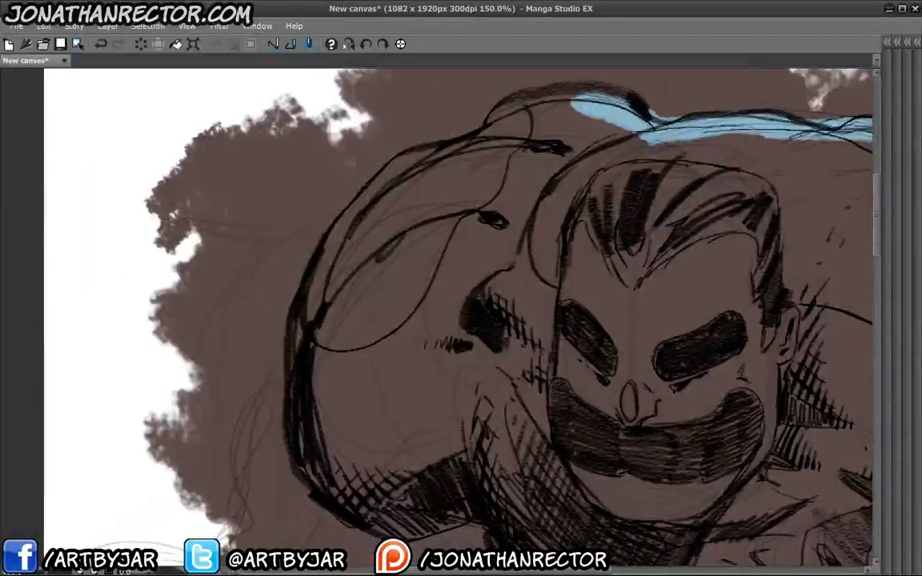
{"action": "mouse_move", "coordinate": [572, 102]}
{"action": "left_mouse_down"}
{"action": "mouse_move", "coordinate": [496, 100]}
{"action": "mouse_move", "coordinate": [456, 114]}
{"action": "mouse_move", "coordinate": [424, 160]}
{"action": "mouse_move", "coordinate": [329, 188]}
{"action": "mouse_move", "coordinate": [276, 332]}
{"action": "mouse_move", "coordinate": [276, 396]}
{"action": "left_mouse_up"}
Outline the figure's left side, arm underside and right edge in light blue
{"action": "left_click_drag", "start_coordinate": [312, 413], "coordinate": [329, 289]}
{"action": "left_click_drag", "start_coordinate": [345, 242], "coordinate": [348, 232]}
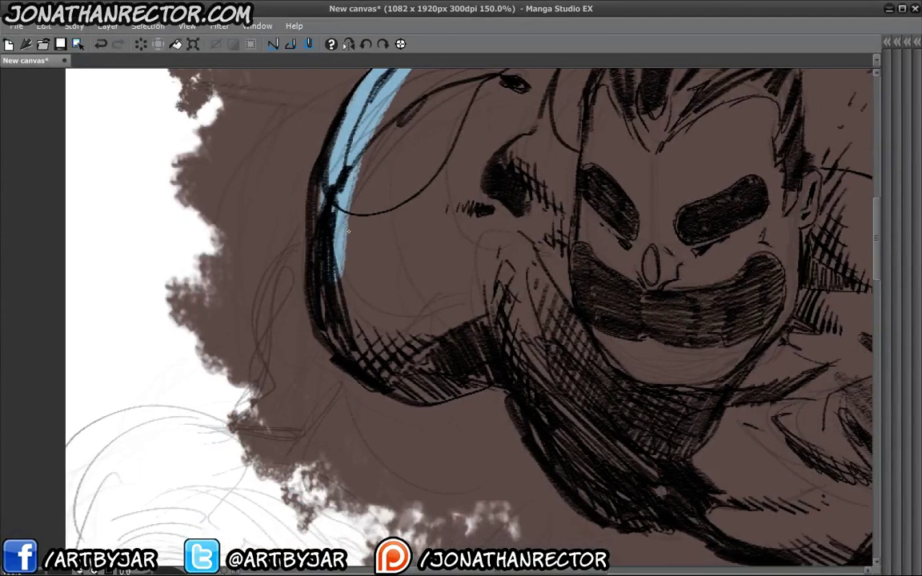
{"action": "mouse_move", "coordinate": [349, 143]}
{"action": "left_mouse_down"}
{"action": "mouse_move", "coordinate": [316, 264]}
{"action": "mouse_move", "coordinate": [353, 360]}
{"action": "mouse_move", "coordinate": [484, 376]}
{"action": "left_mouse_up"}
{"action": "left_click_drag", "start_coordinate": [416, 356], "coordinate": [316, 258]}
{"action": "mouse_move", "coordinate": [380, 240]}
{"action": "left_mouse_down"}
{"action": "mouse_move", "coordinate": [432, 344]}
{"action": "mouse_move", "coordinate": [648, 428]}
{"action": "mouse_move", "coordinate": [721, 328]}
{"action": "mouse_move", "coordinate": [444, 288]}
{"action": "left_mouse_up"}
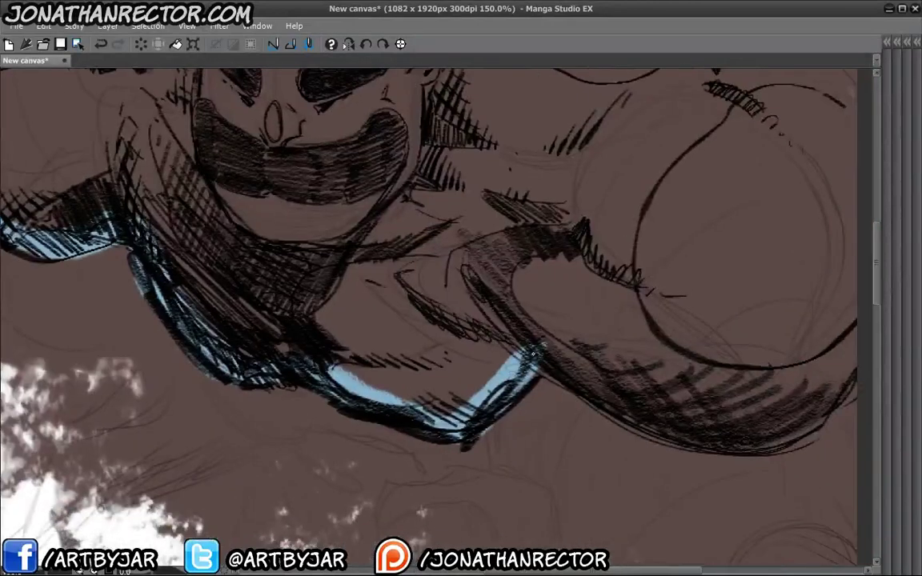
{"action": "mouse_move", "coordinate": [488, 321]}
{"action": "left_mouse_down"}
{"action": "mouse_move", "coordinate": [608, 384]}
{"action": "mouse_move", "coordinate": [848, 353]}
{"action": "mouse_move", "coordinate": [692, 416]}
{"action": "left_mouse_up"}
{"action": "left_click_drag", "start_coordinate": [658, 456], "coordinate": [658, 111]}
{"action": "left_click_drag", "start_coordinate": [560, 239], "coordinate": [513, 430]}
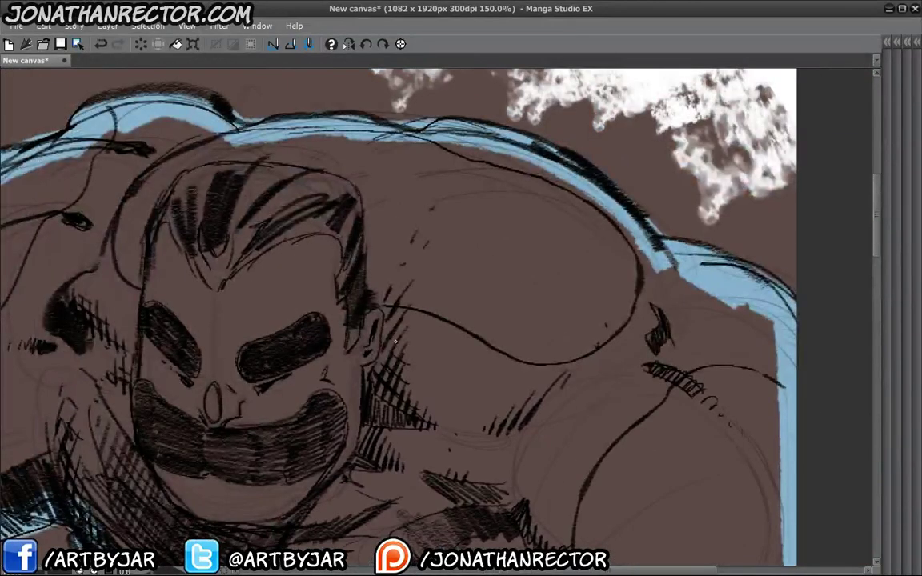
Auto-select inside the outline, expand the selection and fill it with light blue
{"action": "left_click", "coordinate": [448, 313]}
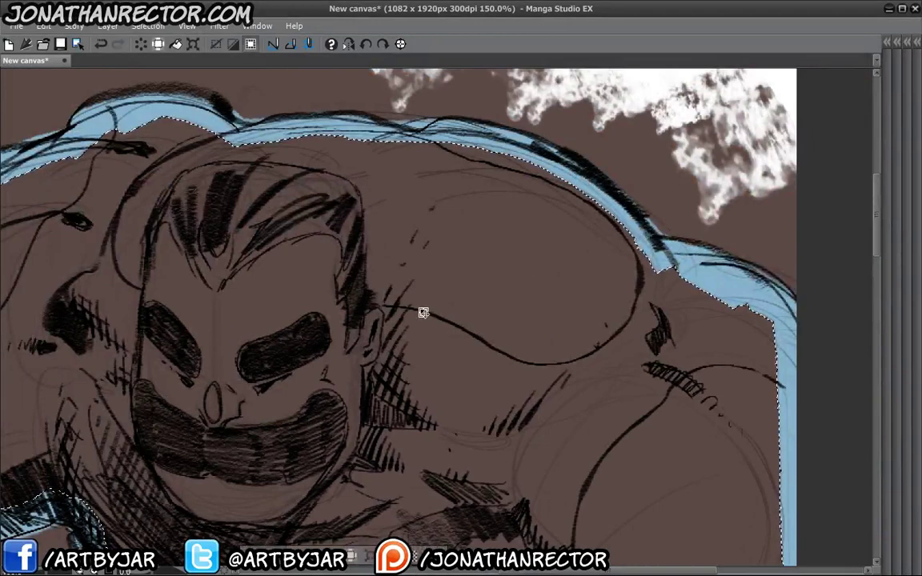
{"action": "key", "text": "ctrl+alt+e"}
{"action": "key", "text": "Return"}
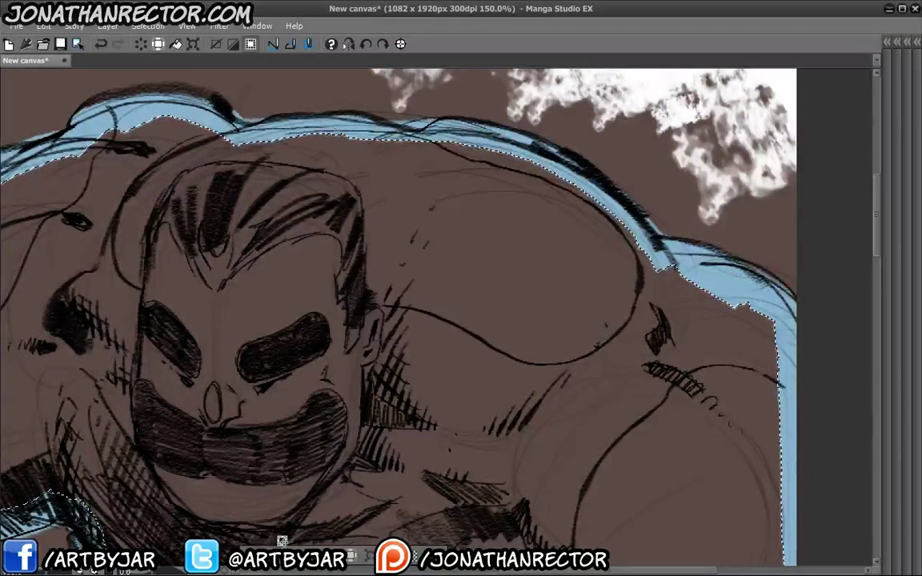
{"action": "key", "text": "ctrl+u"}
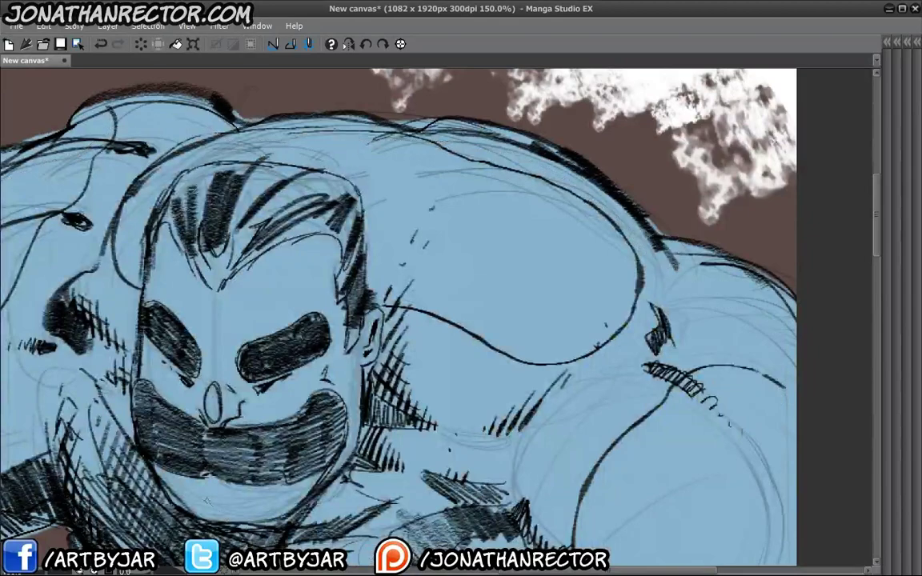
Choose a paler greyish blue and return to the Rough brush, zoomed in on the figure
{"action": "scroll", "coordinate": [61, 336], "scroll_direction": "down", "scroll_amount": 2}
{"action": "scroll", "coordinate": [61, 336], "scroll_direction": "down", "scroll_amount": 2}
{"action": "scroll", "coordinate": [60, 336], "scroll_direction": "down", "scroll_amount": 3}
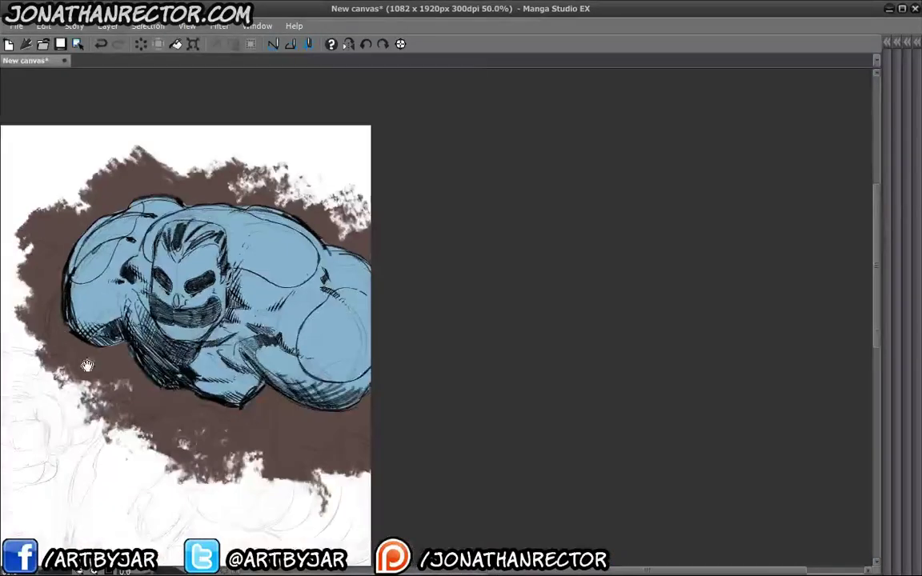
{"action": "key", "text": "Tab"}
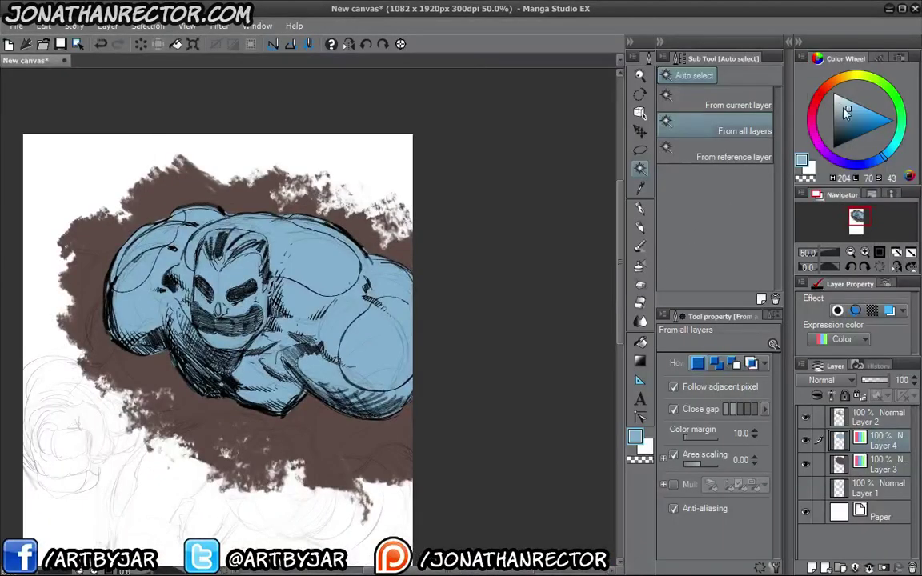
{"action": "left_click_drag", "start_coordinate": [845, 112], "coordinate": [837, 110]}
{"action": "key", "text": "ctrl+plus"}
{"action": "key", "text": "ctrl+plus"}
{"action": "key", "text": "b"}
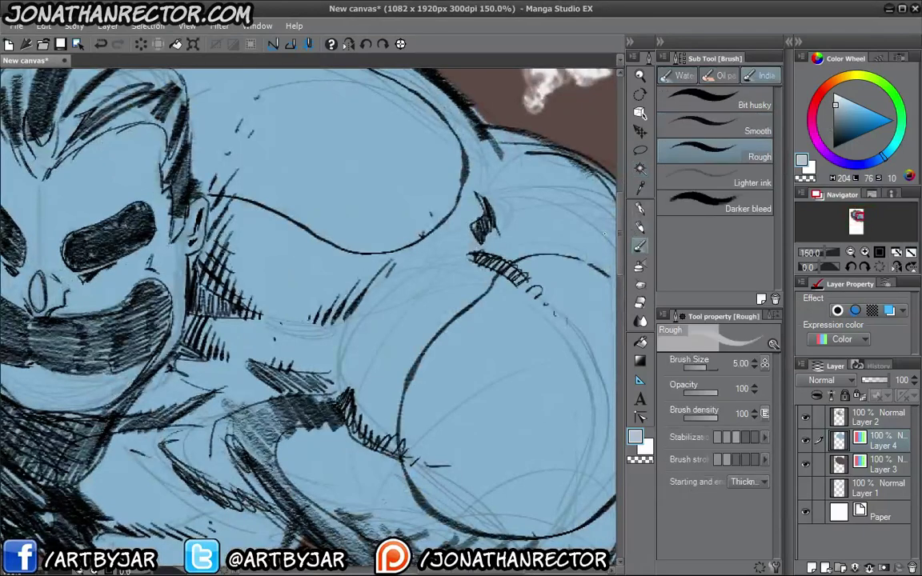
{"action": "key", "text": "Tab"}
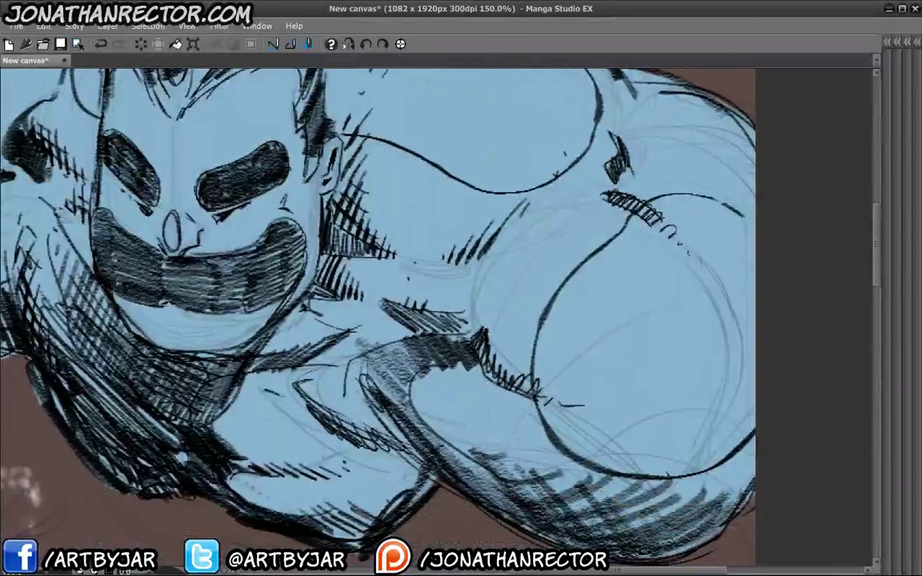
Shade the right fist, the arm's top edge and the upper inner arm with pale grey
{"action": "mouse_move", "coordinate": [751, 379]}
{"action": "left_mouse_down"}
{"action": "mouse_move", "coordinate": [714, 359]}
{"action": "mouse_move", "coordinate": [626, 272]}
{"action": "mouse_move", "coordinate": [513, 342]}
{"action": "mouse_move", "coordinate": [564, 344]}
{"action": "mouse_move", "coordinate": [640, 408]}
{"action": "mouse_move", "coordinate": [712, 445]}
{"action": "left_mouse_up"}
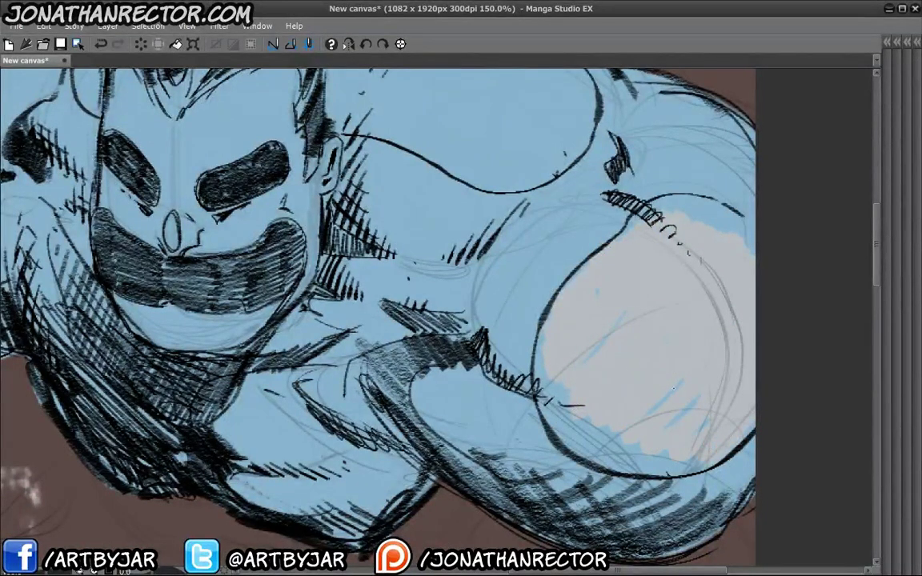
{"action": "mouse_move", "coordinate": [601, 400]}
{"action": "left_mouse_down"}
{"action": "mouse_move", "coordinate": [561, 409]}
{"action": "mouse_move", "coordinate": [536, 376]}
{"action": "mouse_move", "coordinate": [545, 347]}
{"action": "left_mouse_up"}
{"action": "mouse_move", "coordinate": [591, 448]}
{"action": "left_mouse_down"}
{"action": "mouse_move", "coordinate": [708, 450]}
{"action": "mouse_move", "coordinate": [749, 436]}
{"action": "left_mouse_up"}
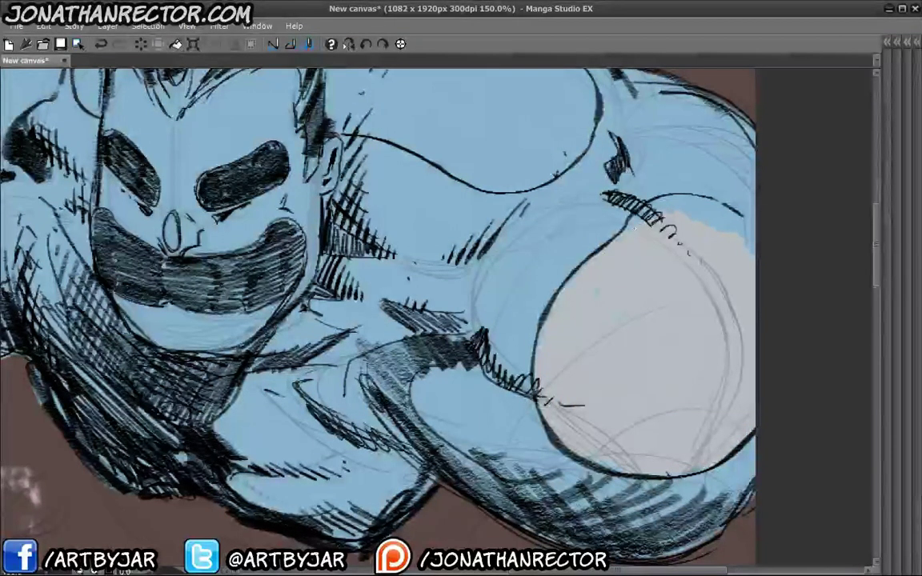
{"action": "left_click_drag", "start_coordinate": [737, 204], "coordinate": [664, 216]}
{"action": "left_click_drag", "start_coordinate": [384, 335], "coordinate": [408, 467]}
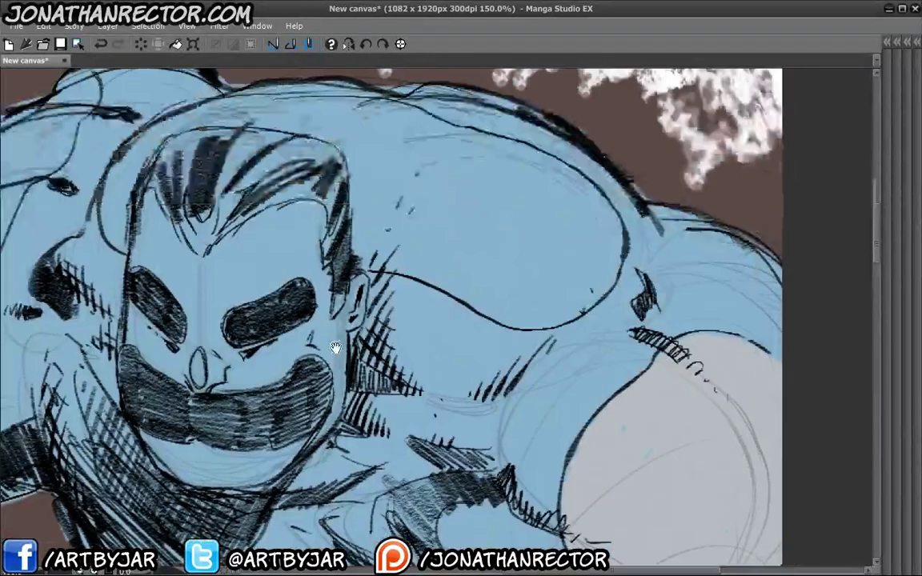
{"action": "mouse_move", "coordinate": [360, 260]}
{"action": "left_mouse_down"}
{"action": "mouse_move", "coordinate": [507, 319]}
{"action": "mouse_move", "coordinate": [410, 114]}
{"action": "mouse_move", "coordinate": [512, 180]}
{"action": "mouse_move", "coordinate": [503, 169]}
{"action": "left_mouse_up"}
{"action": "mouse_move", "coordinate": [536, 199]}
{"action": "left_mouse_down"}
{"action": "mouse_move", "coordinate": [496, 232]}
{"action": "mouse_move", "coordinate": [470, 274]}
{"action": "mouse_move", "coordinate": [421, 269]}
{"action": "left_mouse_up"}
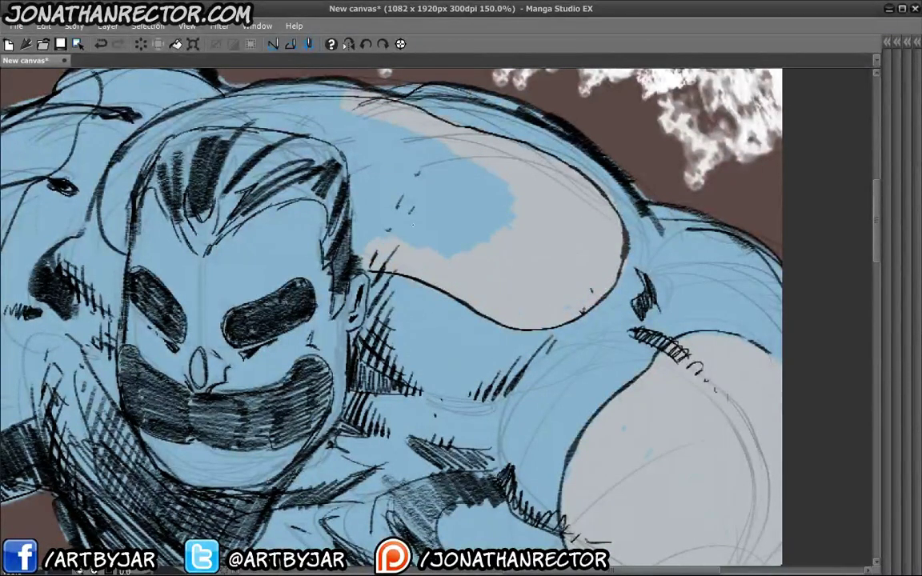
Paint light grey highlights above the arm and around the top and left of the head
{"action": "mouse_move", "coordinate": [448, 200]}
{"action": "left_mouse_down"}
{"action": "mouse_move", "coordinate": [433, 156]}
{"action": "mouse_move", "coordinate": [382, 126]}
{"action": "left_mouse_up"}
{"action": "mouse_move", "coordinate": [416, 224]}
{"action": "left_mouse_down"}
{"action": "mouse_move", "coordinate": [340, 110]}
{"action": "mouse_move", "coordinate": [332, 128]}
{"action": "mouse_move", "coordinate": [347, 187]}
{"action": "left_mouse_up"}
{"action": "left_click_drag", "start_coordinate": [258, 156], "coordinate": [474, 260]}
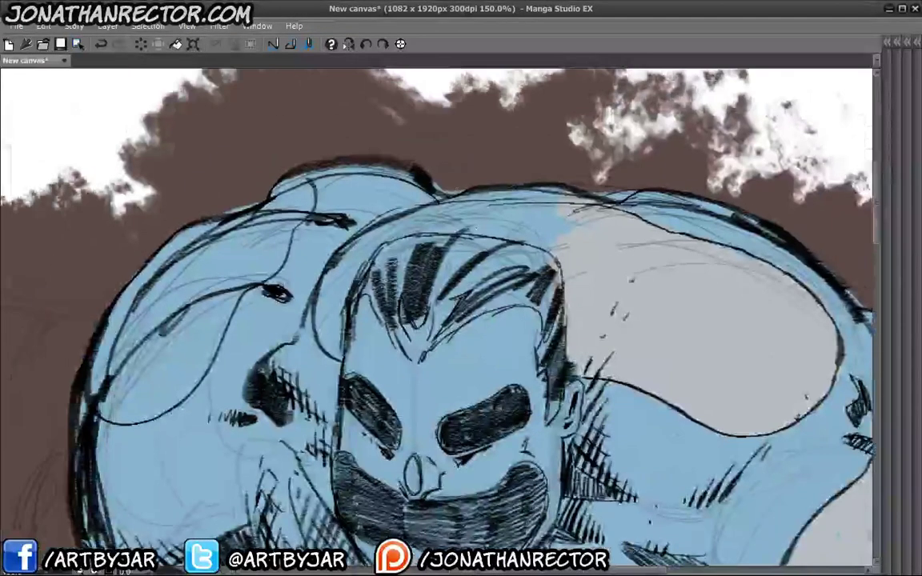
{"action": "left_click_drag", "start_coordinate": [520, 208], "coordinate": [468, 240]}
{"action": "mouse_move", "coordinate": [484, 196]}
{"action": "left_mouse_down"}
{"action": "mouse_move", "coordinate": [401, 233]}
{"action": "mouse_move", "coordinate": [309, 296]}
{"action": "mouse_move", "coordinate": [300, 316]}
{"action": "mouse_move", "coordinate": [342, 278]}
{"action": "left_mouse_up"}
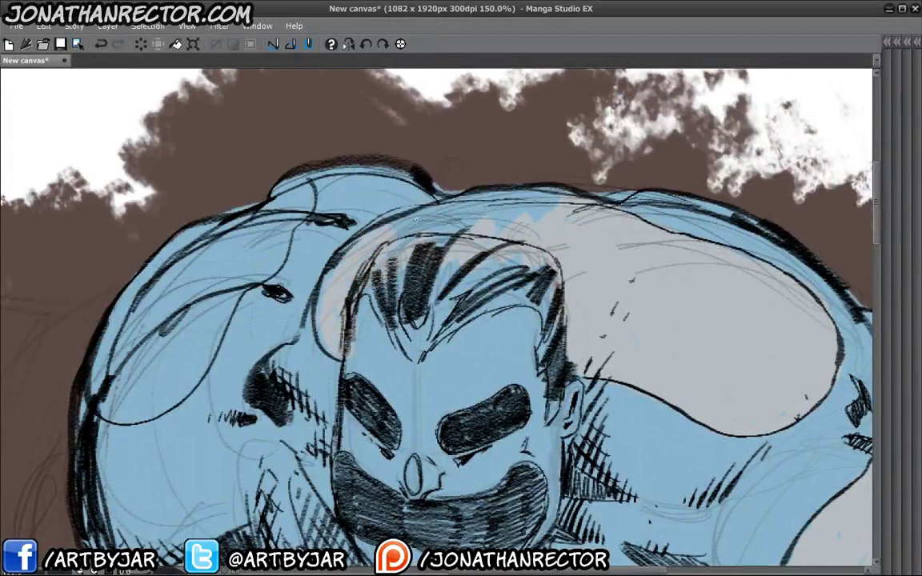
{"action": "left_click_drag", "start_coordinate": [416, 219], "coordinate": [461, 228]}
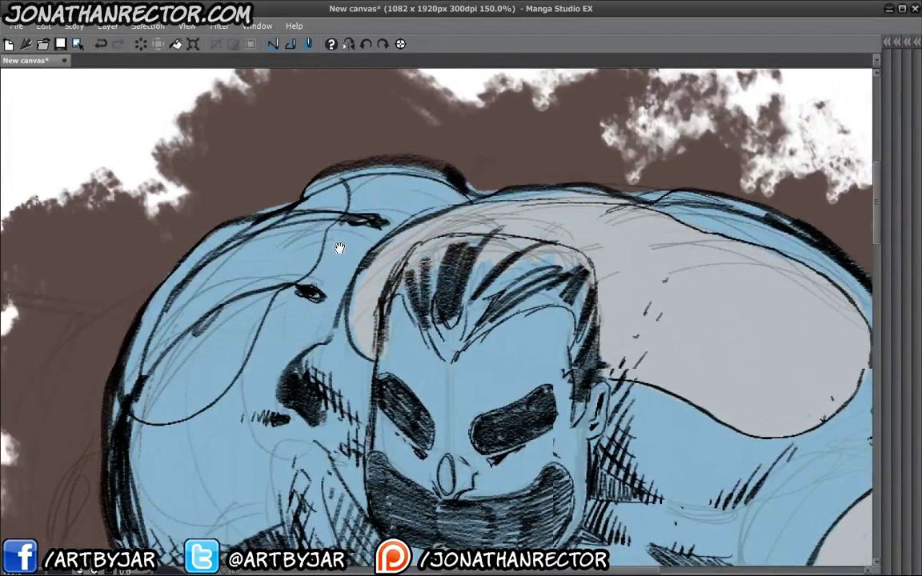
{"action": "left_click_drag", "start_coordinate": [332, 244], "coordinate": [489, 204]}
{"action": "mouse_move", "coordinate": [469, 151]}
{"action": "left_mouse_down"}
{"action": "mouse_move", "coordinate": [353, 240]}
{"action": "mouse_move", "coordinate": [312, 371]}
{"action": "mouse_move", "coordinate": [240, 288]}
{"action": "mouse_move", "coordinate": [316, 256]}
{"action": "mouse_move", "coordinate": [352, 210]}
{"action": "mouse_move", "coordinate": [282, 351]}
{"action": "mouse_move", "coordinate": [337, 188]}
{"action": "mouse_move", "coordinate": [392, 168]}
{"action": "mouse_move", "coordinate": [405, 136]}
{"action": "mouse_move", "coordinate": [317, 172]}
{"action": "left_mouse_up"}
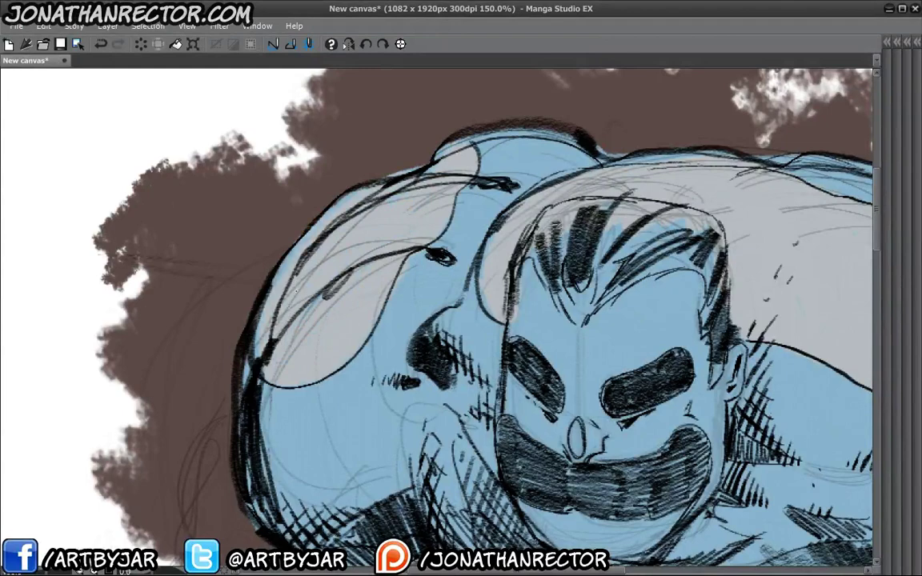
{"action": "left_click_drag", "start_coordinate": [320, 212], "coordinate": [356, 190]}
Switch to a thin near-black brush, hatch the left hair and draw a V-shaped hairline
{"action": "key", "text": "Tab"}
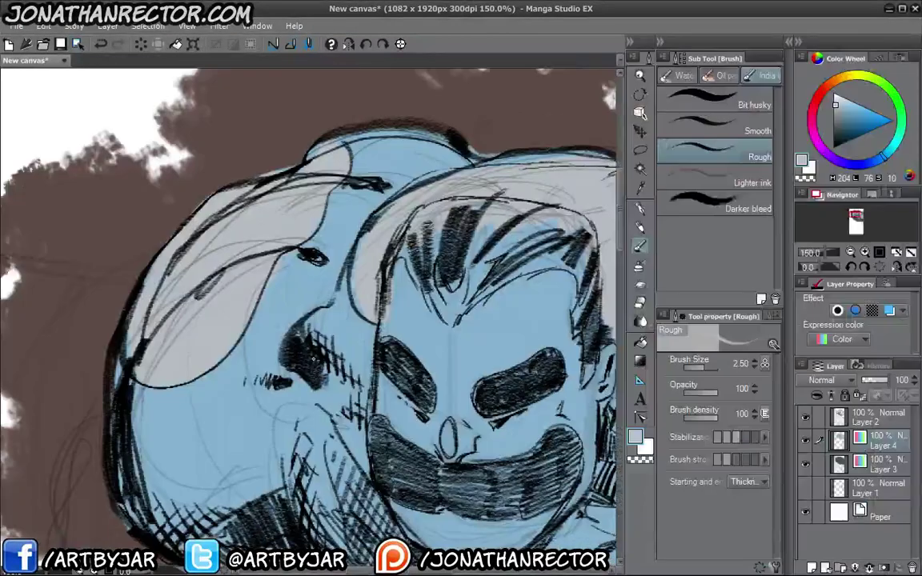
{"action": "left_click", "coordinate": [838, 139]}
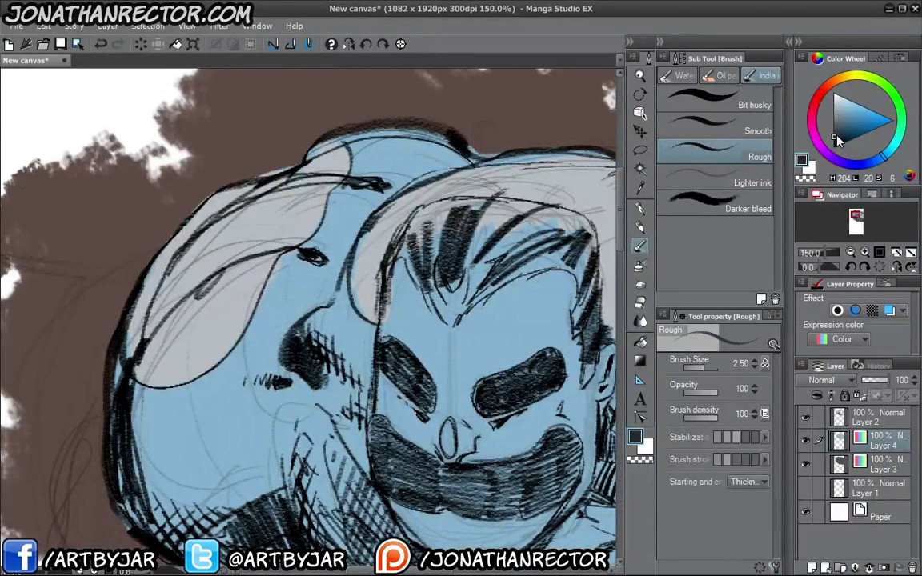
{"action": "left_click_drag", "start_coordinate": [458, 276], "coordinate": [444, 284]}
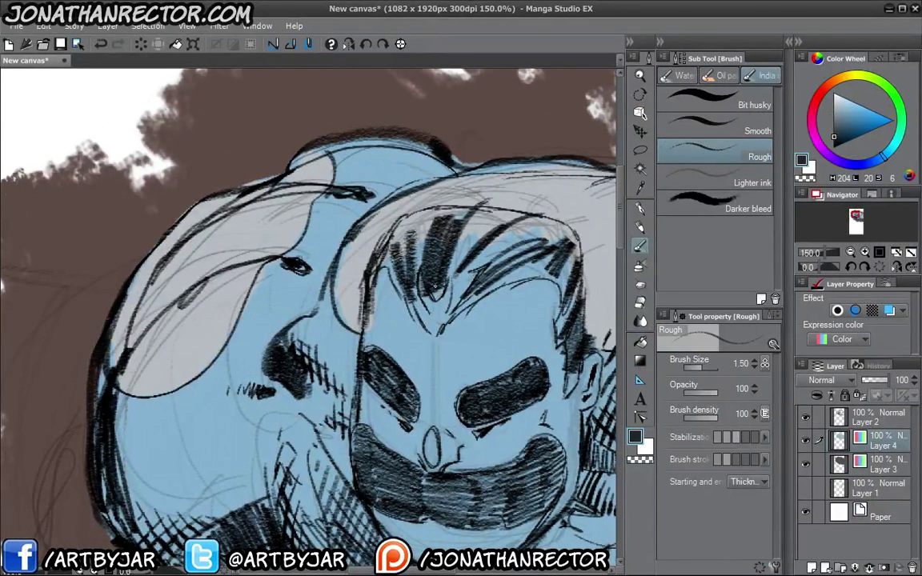
{"action": "mouse_move", "coordinate": [390, 257]}
{"action": "left_mouse_down"}
{"action": "mouse_move", "coordinate": [372, 301]}
{"action": "mouse_move", "coordinate": [356, 288]}
{"action": "left_mouse_up"}
{"action": "mouse_move", "coordinate": [357, 234]}
{"action": "left_mouse_down"}
{"action": "mouse_move", "coordinate": [344, 262]}
{"action": "mouse_move", "coordinate": [342, 242]}
{"action": "mouse_move", "coordinate": [328, 293]}
{"action": "left_mouse_up"}
{"action": "left_click_drag", "start_coordinate": [389, 272], "coordinate": [432, 324]}
{"action": "left_click_drag", "start_coordinate": [399, 252], "coordinate": [436, 320]}
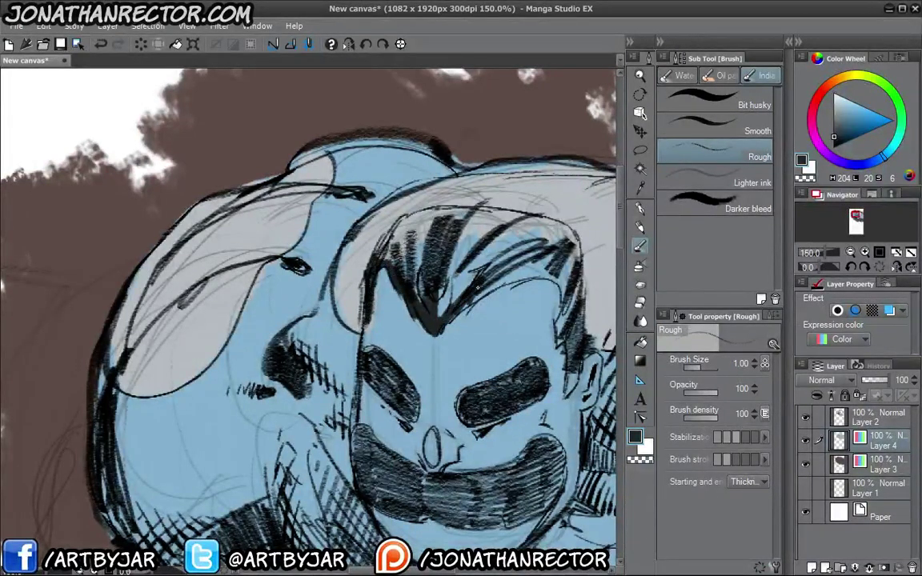
{"action": "left_click_drag", "start_coordinate": [456, 245], "coordinate": [436, 316]}
{"action": "mouse_move", "coordinate": [482, 236]}
{"action": "left_mouse_down"}
{"action": "mouse_move", "coordinate": [445, 304]}
{"action": "mouse_move", "coordinate": [497, 250]}
{"action": "mouse_move", "coordinate": [515, 271]}
{"action": "mouse_move", "coordinate": [504, 306]}
{"action": "left_mouse_up"}
Hatch dark ink on the right side of the head and outline the top of the hair
{"action": "left_click_drag", "start_coordinate": [562, 298], "coordinate": [578, 358]}
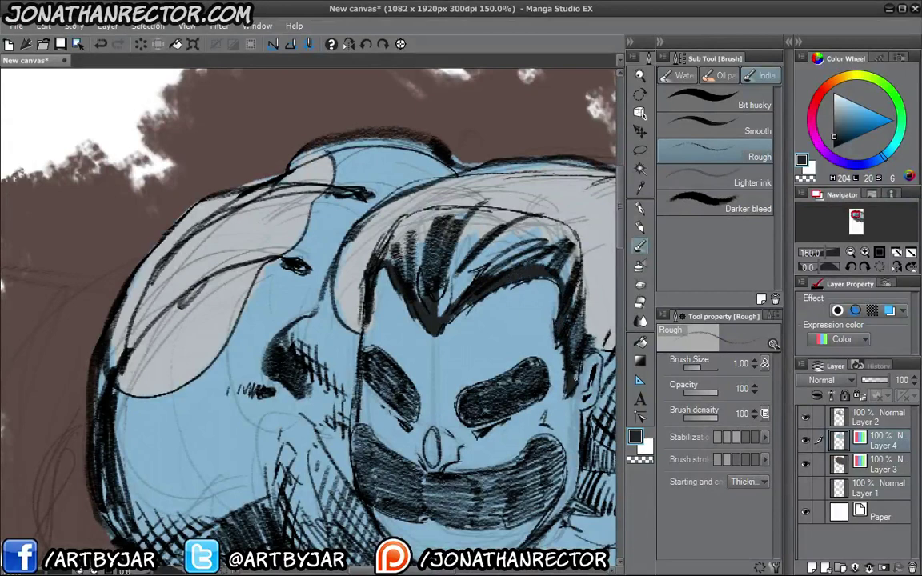
{"action": "mouse_move", "coordinate": [576, 264]}
{"action": "left_mouse_down"}
{"action": "mouse_move", "coordinate": [582, 336]}
{"action": "mouse_move", "coordinate": [568, 290]}
{"action": "left_mouse_up"}
{"action": "left_click_drag", "start_coordinate": [526, 232], "coordinate": [509, 270]}
{"action": "left_click_drag", "start_coordinate": [520, 205], "coordinate": [507, 223]}
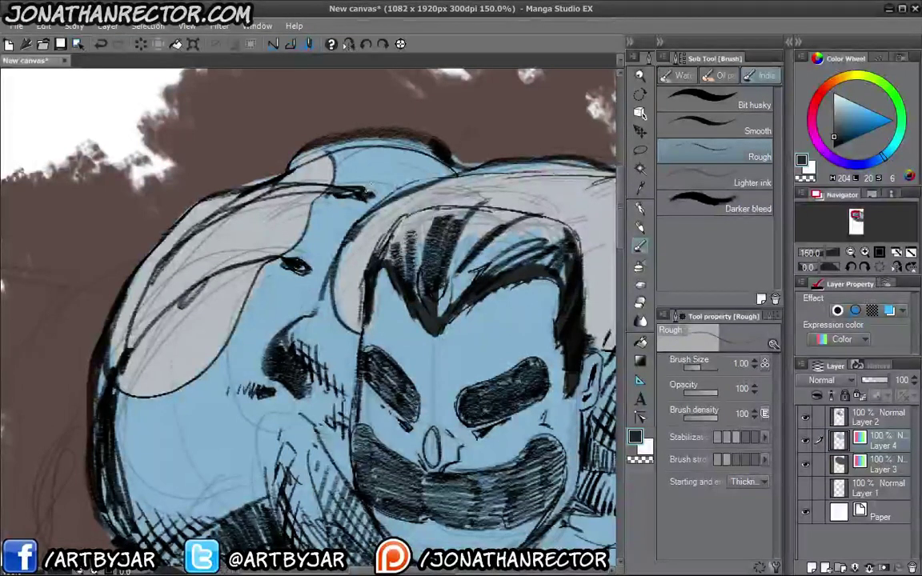
{"action": "mouse_move", "coordinate": [335, 240]}
{"action": "left_mouse_down"}
{"action": "mouse_move", "coordinate": [359, 201]}
{"action": "mouse_move", "coordinate": [427, 189]}
{"action": "mouse_move", "coordinate": [509, 210]}
{"action": "left_mouse_up"}
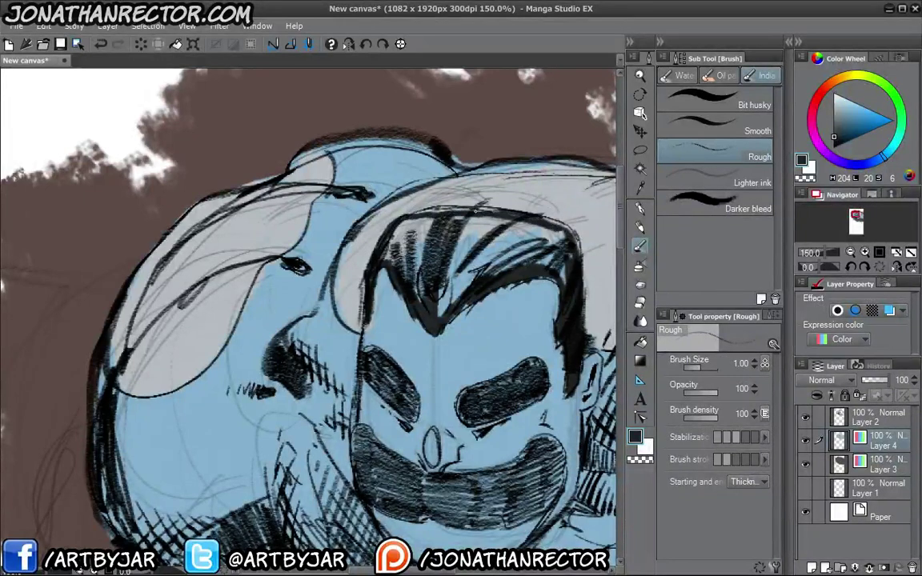
{"action": "mouse_move", "coordinate": [381, 200]}
{"action": "left_mouse_down"}
{"action": "mouse_move", "coordinate": [448, 185]}
{"action": "mouse_move", "coordinate": [512, 213]}
{"action": "left_mouse_up"}
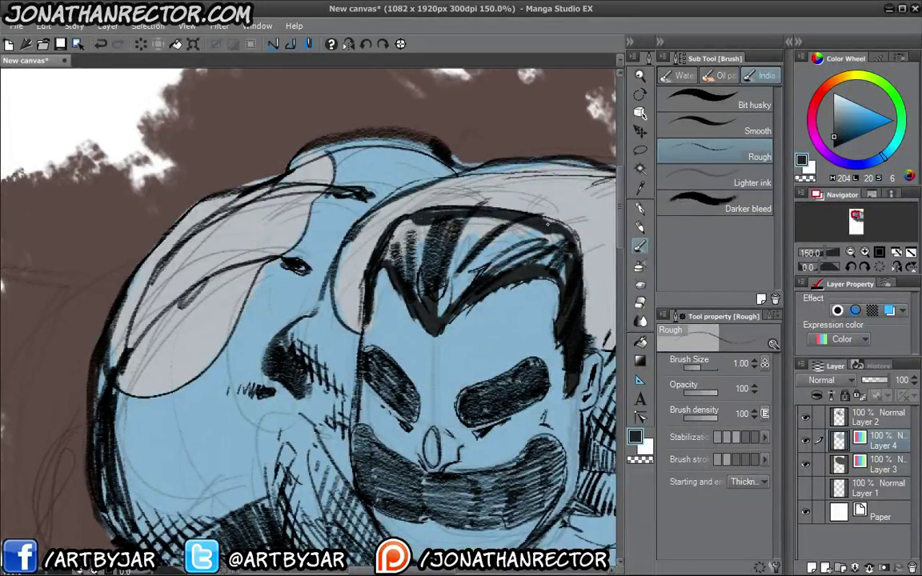
Raise the brush size to 2 and fill the hair and hairline solid black
{"action": "key", "text": "bracketright"}
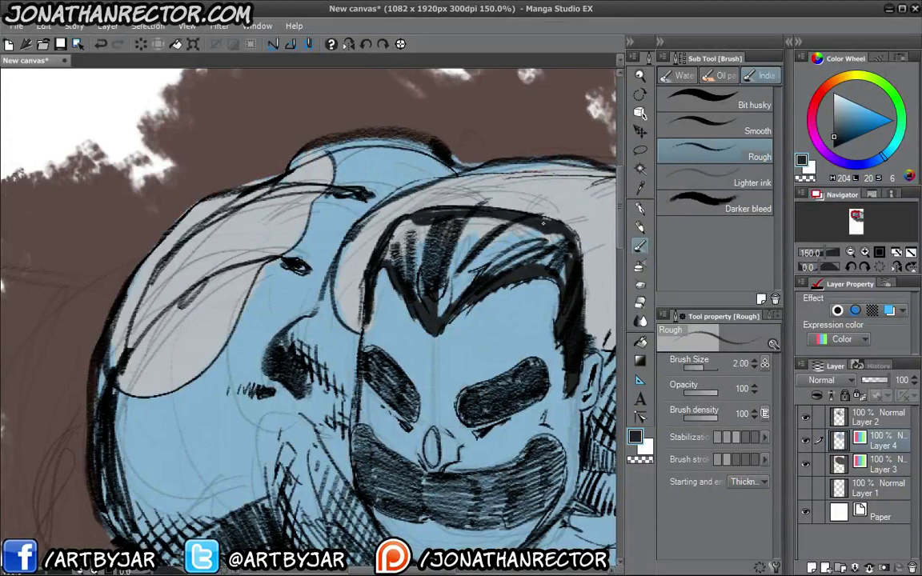
{"action": "mouse_move", "coordinate": [513, 208]}
{"action": "left_mouse_down"}
{"action": "mouse_move", "coordinate": [466, 252]}
{"action": "mouse_move", "coordinate": [428, 243]}
{"action": "left_mouse_up"}
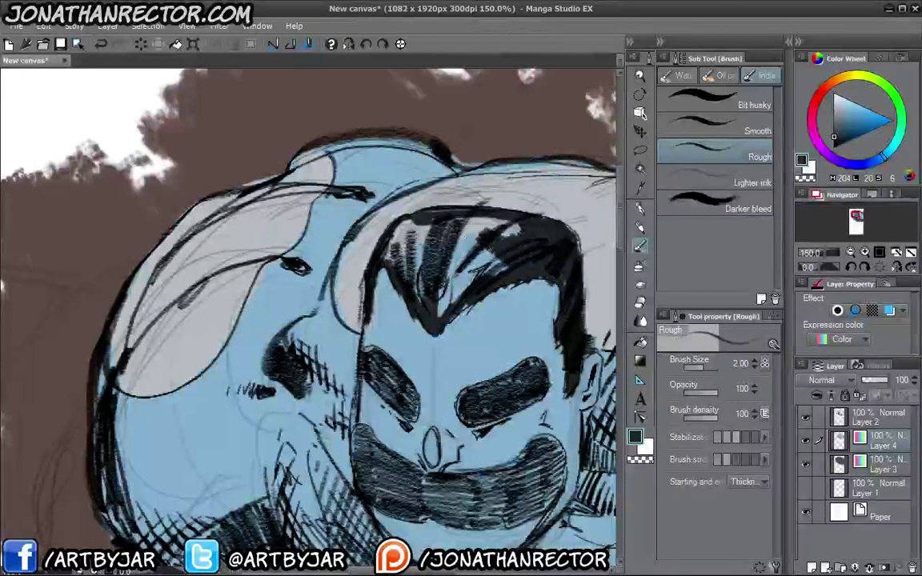
{"action": "left_click_drag", "start_coordinate": [458, 208], "coordinate": [388, 253]}
{"action": "mouse_move", "coordinate": [424, 221]}
{"action": "left_mouse_down"}
{"action": "mouse_move", "coordinate": [396, 276]}
{"action": "mouse_move", "coordinate": [378, 272]}
{"action": "left_mouse_up"}
{"action": "left_click_drag", "start_coordinate": [420, 201], "coordinate": [364, 245]}
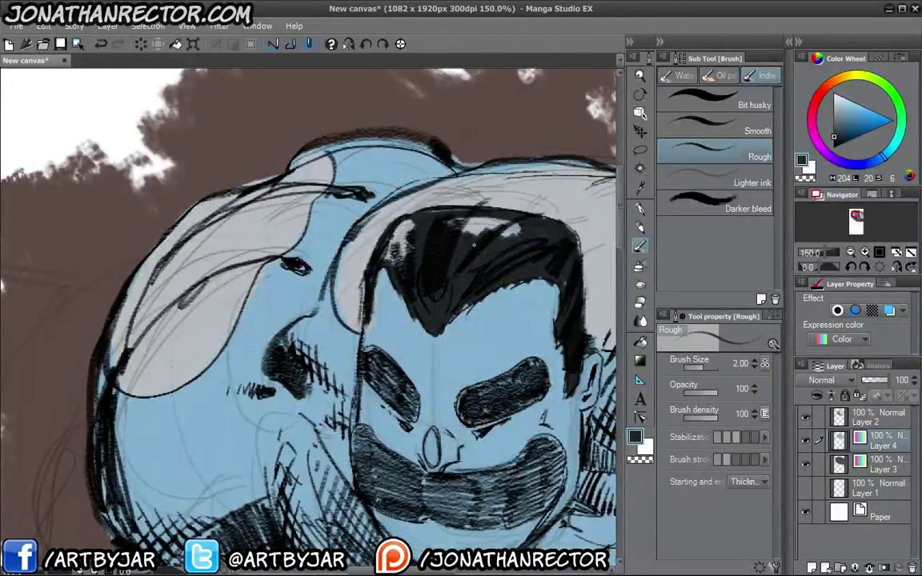
{"action": "left_click_drag", "start_coordinate": [468, 196], "coordinate": [400, 215]}
{"action": "mouse_move", "coordinate": [532, 234]}
{"action": "left_mouse_down"}
{"action": "mouse_move", "coordinate": [436, 204]}
{"action": "mouse_move", "coordinate": [352, 240]}
{"action": "left_mouse_up"}
{"action": "left_click_drag", "start_coordinate": [384, 204], "coordinate": [346, 232]}
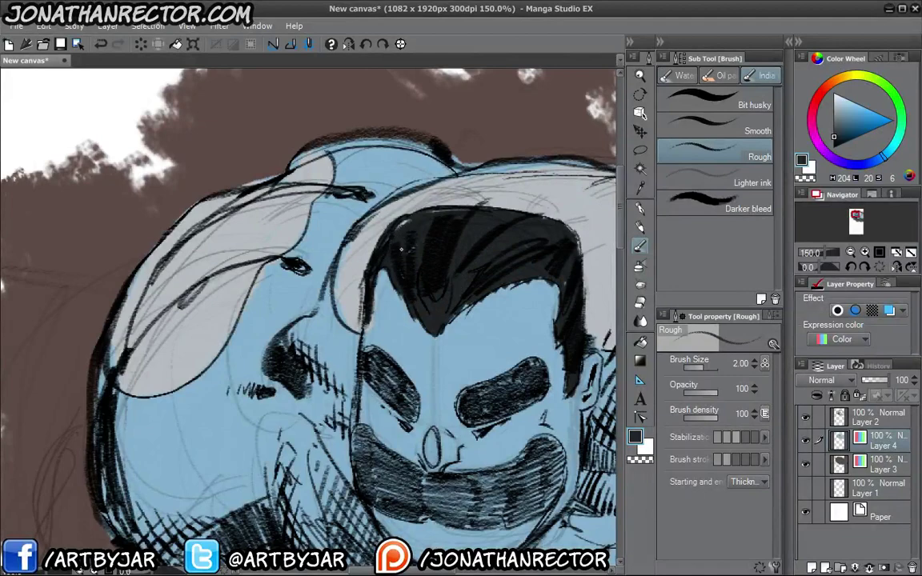
Fill both eye holes and the whole mustache solid black
{"action": "left_click_drag", "start_coordinate": [295, 299], "coordinate": [246, 182]}
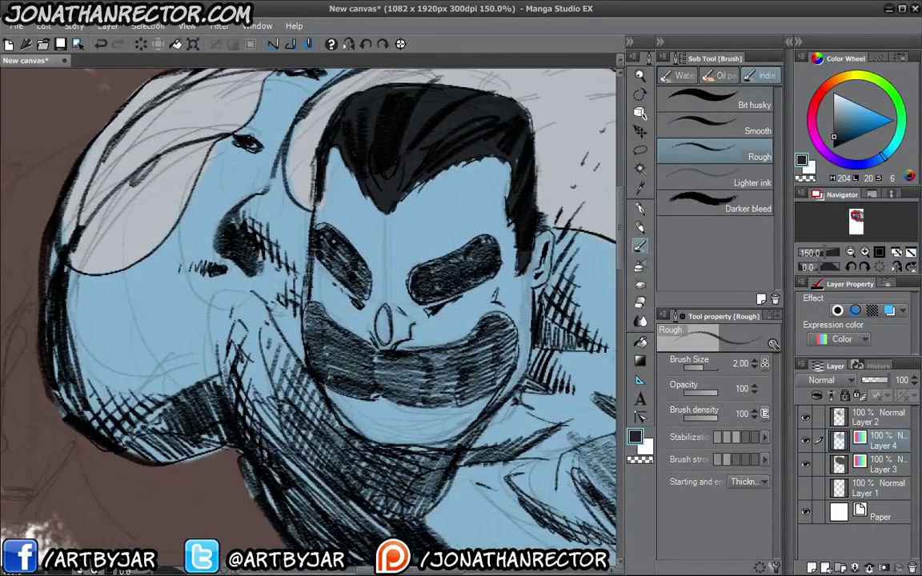
{"action": "mouse_move", "coordinate": [320, 232]}
{"action": "left_mouse_down"}
{"action": "mouse_move", "coordinate": [368, 296]}
{"action": "mouse_move", "coordinate": [344, 273]}
{"action": "left_mouse_up"}
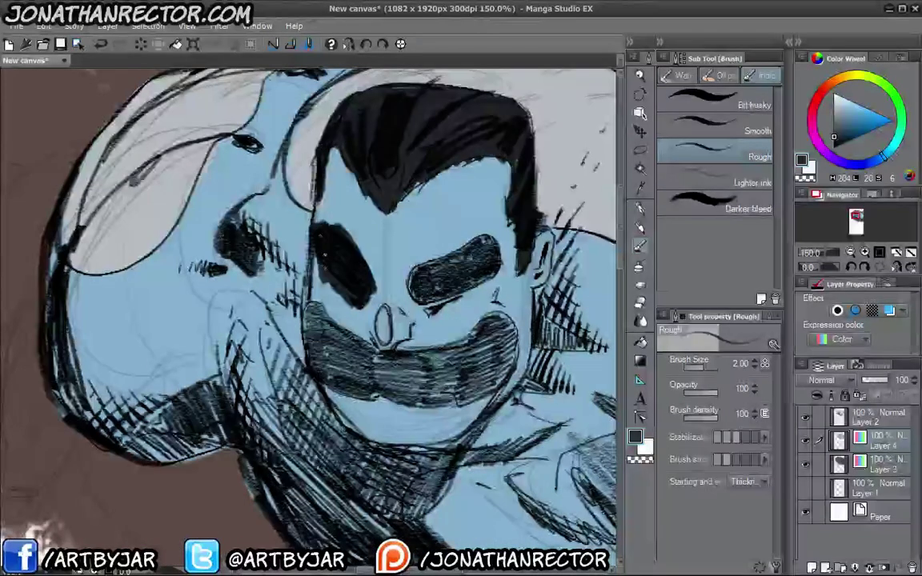
{"action": "left_click_drag", "start_coordinate": [404, 276], "coordinate": [504, 236]}
{"action": "mouse_move", "coordinate": [424, 264]}
{"action": "left_mouse_down"}
{"action": "mouse_move", "coordinate": [480, 272]}
{"action": "mouse_move", "coordinate": [472, 344]}
{"action": "left_mouse_up"}
{"action": "left_click_drag", "start_coordinate": [489, 304], "coordinate": [452, 400]}
{"action": "left_click_drag", "start_coordinate": [456, 313], "coordinate": [440, 420]}
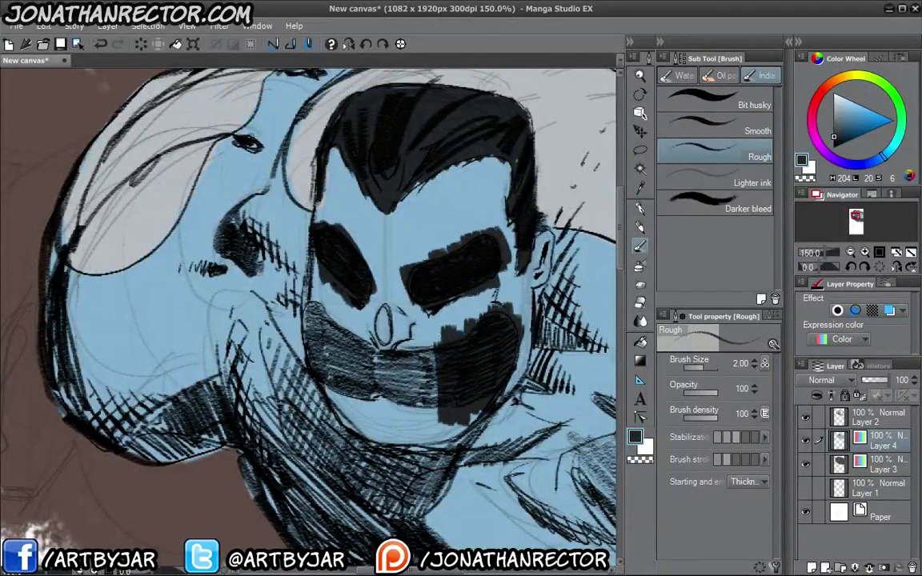
{"action": "left_click_drag", "start_coordinate": [388, 296], "coordinate": [375, 381]}
{"action": "left_click_drag", "start_coordinate": [360, 300], "coordinate": [344, 376]}
{"action": "left_click_drag", "start_coordinate": [329, 292], "coordinate": [312, 368]}
{"action": "left_click_drag", "start_coordinate": [302, 278], "coordinate": [288, 352]}
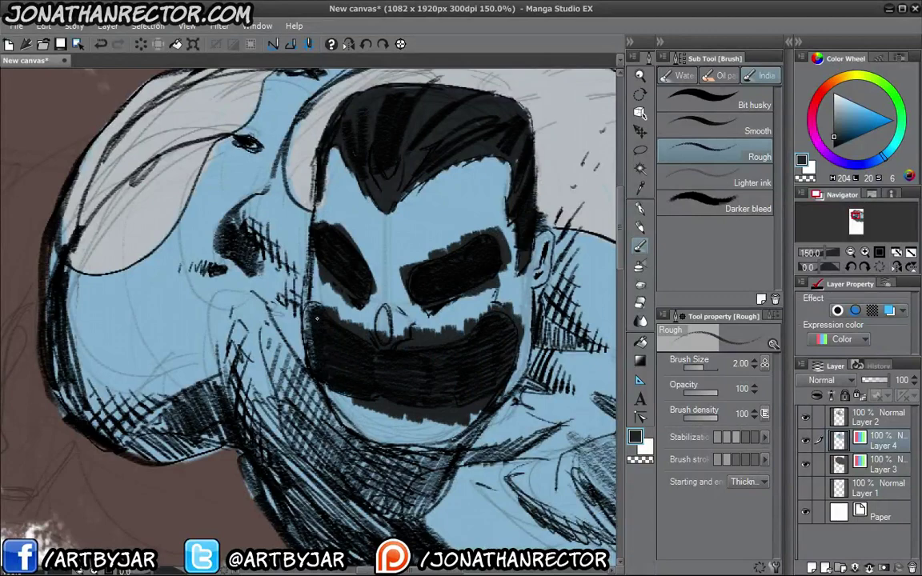
{"action": "mouse_move", "coordinate": [317, 319]}
{"action": "left_mouse_down"}
{"action": "mouse_move", "coordinate": [304, 367]}
{"action": "mouse_move", "coordinate": [312, 360]}
{"action": "left_mouse_up"}
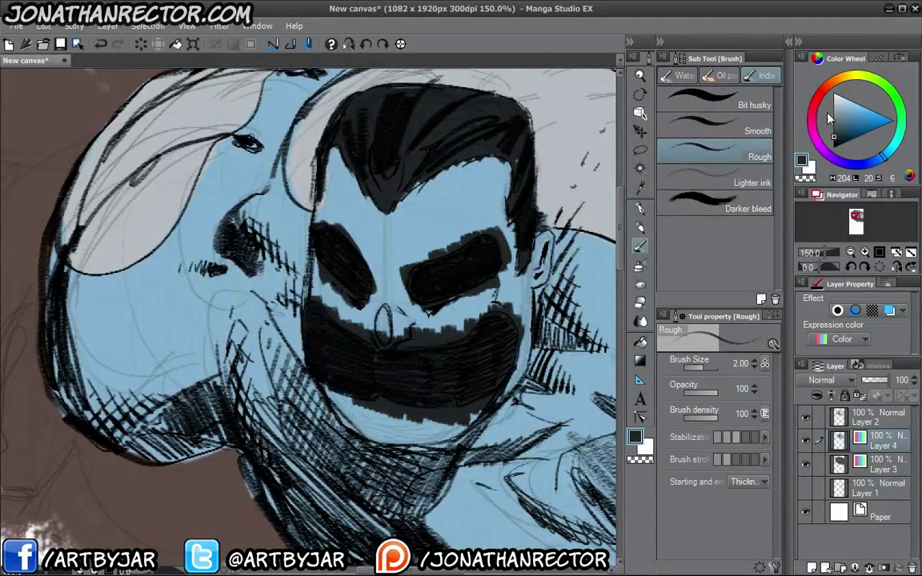
Pick a darker orange-brown skin tone and paint a tan patch on the forehead between the eyes
{"action": "left_click", "coordinate": [833, 86]}
{"action": "left_click", "coordinate": [846, 112]}
{"action": "left_click", "coordinate": [407, 233]}
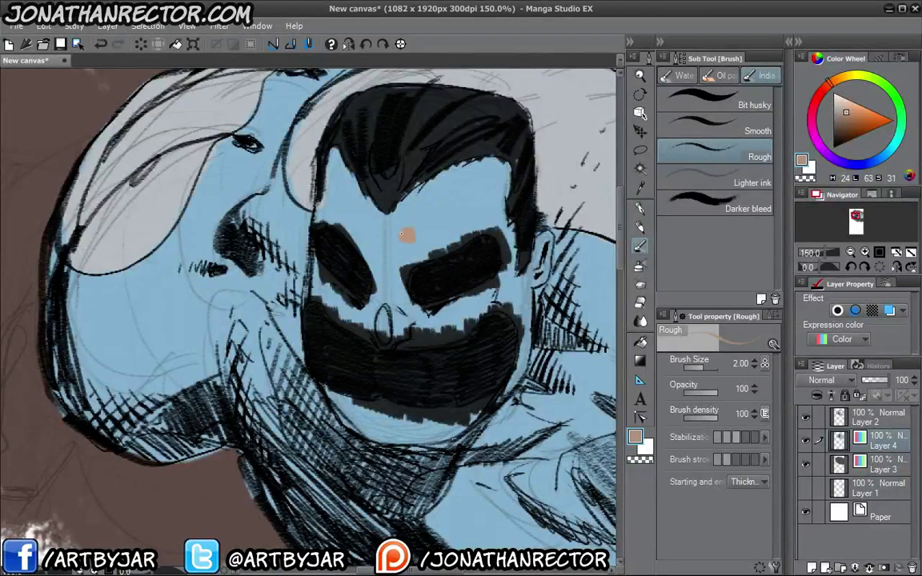
{"action": "left_click", "coordinate": [841, 114]}
{"action": "left_click_drag", "start_coordinate": [416, 228], "coordinate": [369, 234]}
{"action": "left_click", "coordinate": [840, 118]}
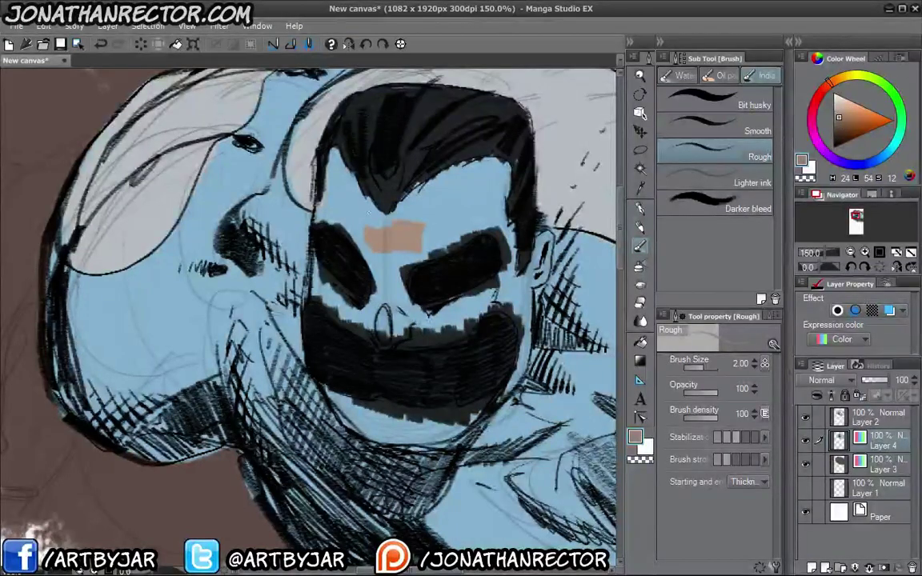
{"action": "left_click_drag", "start_coordinate": [389, 223], "coordinate": [364, 244]}
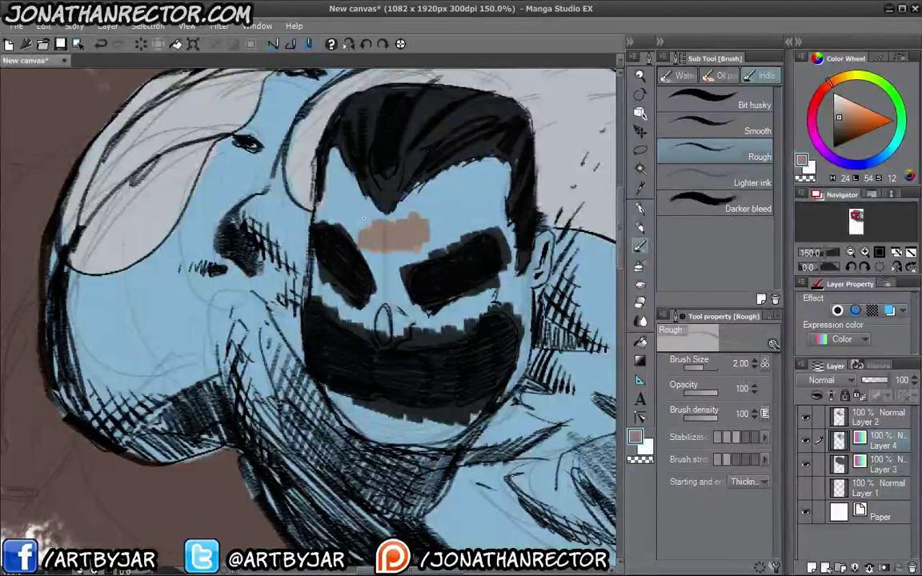
Paint tan over the forehead, the left face edge, the nose bridge and right of the right eye
{"action": "key", "text": "Tab"}
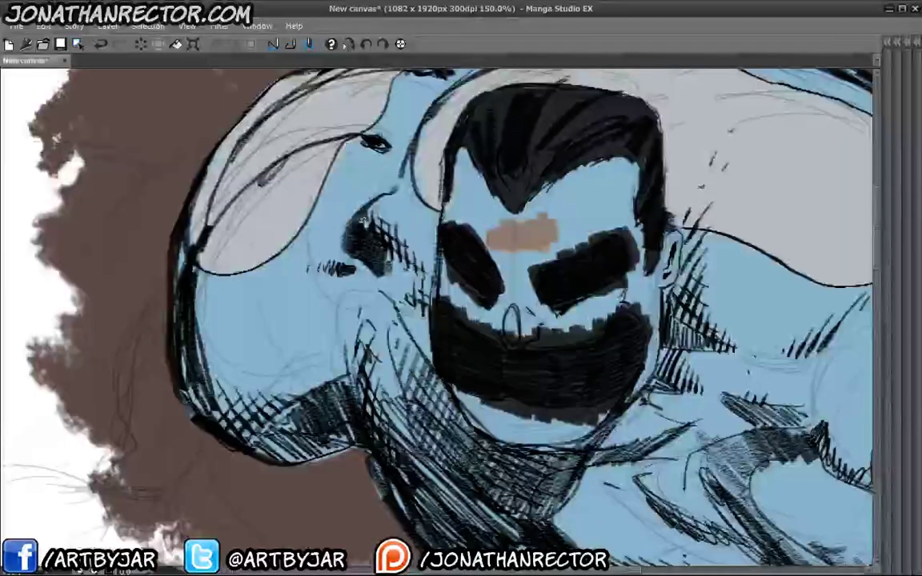
{"action": "scroll", "coordinate": [364, 218], "scroll_direction": "up", "scroll_amount": 5}
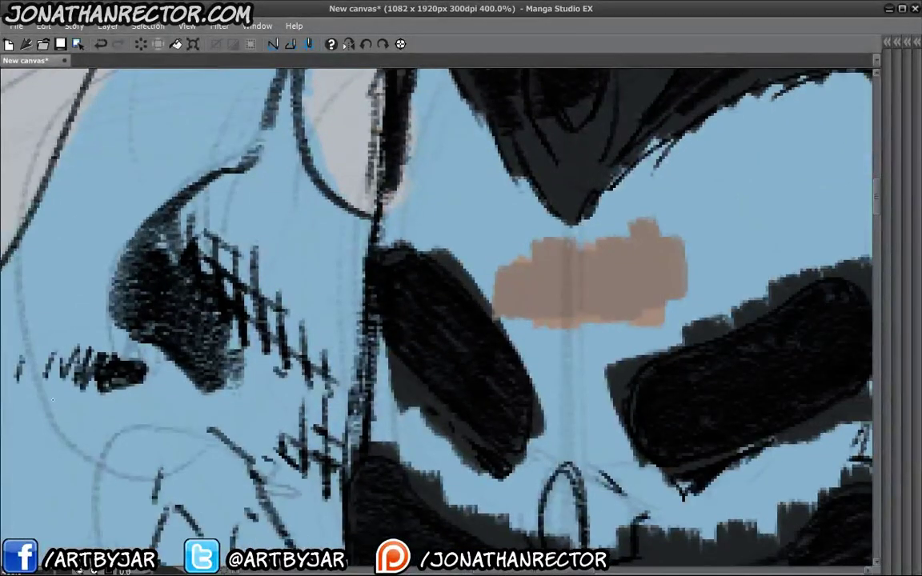
{"action": "scroll", "coordinate": [50, 367], "scroll_direction": "down", "scroll_amount": 2}
{"action": "mouse_move", "coordinate": [309, 251]}
{"action": "left_mouse_down"}
{"action": "mouse_move", "coordinate": [480, 220]}
{"action": "mouse_move", "coordinate": [466, 274]}
{"action": "left_mouse_up"}
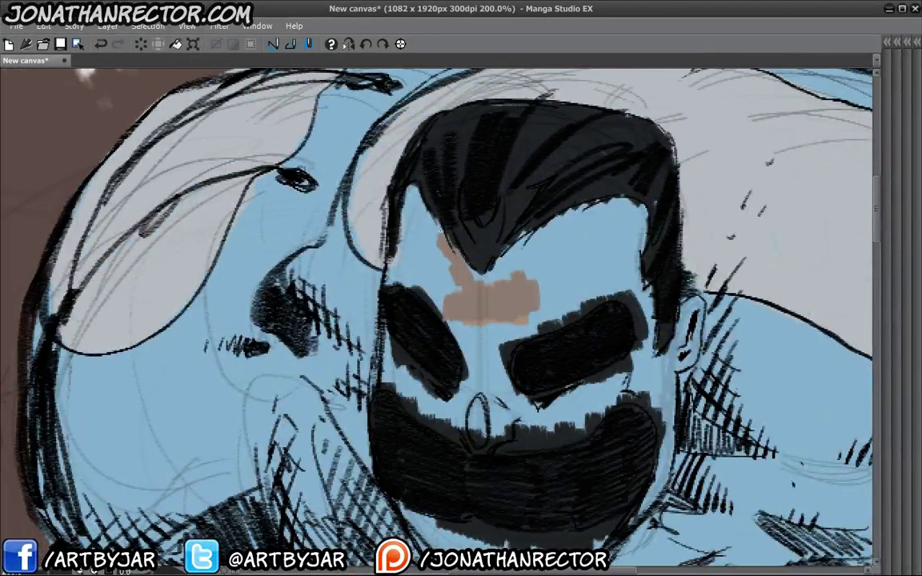
{"action": "left_click_drag", "start_coordinate": [400, 185], "coordinate": [439, 239]}
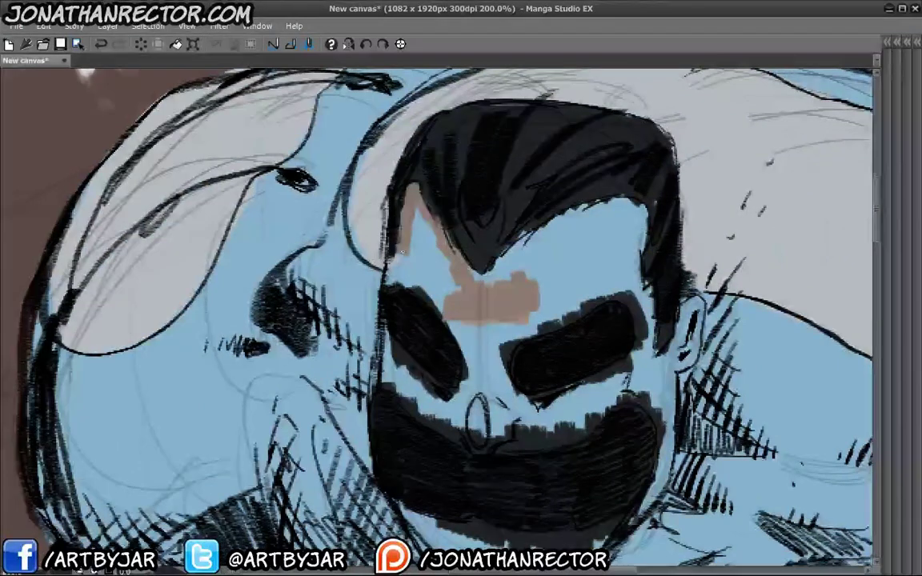
{"action": "mouse_move", "coordinate": [405, 196]}
{"action": "left_mouse_down"}
{"action": "mouse_move", "coordinate": [444, 296]}
{"action": "mouse_move", "coordinate": [400, 260]}
{"action": "left_mouse_up"}
{"action": "mouse_move", "coordinate": [392, 212]}
{"action": "left_mouse_down"}
{"action": "mouse_move", "coordinate": [407, 281]}
{"action": "mouse_move", "coordinate": [420, 216]}
{"action": "left_mouse_up"}
{"action": "mouse_move", "coordinate": [455, 283]}
{"action": "left_mouse_down"}
{"action": "mouse_move", "coordinate": [465, 271]}
{"action": "mouse_move", "coordinate": [457, 232]}
{"action": "mouse_move", "coordinate": [484, 199]}
{"action": "mouse_move", "coordinate": [573, 173]}
{"action": "mouse_move", "coordinate": [592, 183]}
{"action": "left_mouse_up"}
{"action": "mouse_move", "coordinate": [650, 199]}
{"action": "left_mouse_down"}
{"action": "mouse_move", "coordinate": [529, 240]}
{"action": "mouse_move", "coordinate": [488, 224]}
{"action": "mouse_move", "coordinate": [508, 273]}
{"action": "mouse_move", "coordinate": [516, 260]}
{"action": "mouse_move", "coordinate": [560, 244]}
{"action": "mouse_move", "coordinate": [512, 276]}
{"action": "mouse_move", "coordinate": [551, 313]}
{"action": "left_mouse_up"}
{"action": "mouse_move", "coordinate": [512, 284]}
{"action": "left_mouse_down"}
{"action": "mouse_move", "coordinate": [444, 312]}
{"action": "mouse_move", "coordinate": [460, 328]}
{"action": "mouse_move", "coordinate": [471, 308]}
{"action": "mouse_move", "coordinate": [480, 352]}
{"action": "mouse_move", "coordinate": [516, 370]}
{"action": "mouse_move", "coordinate": [619, 364]}
{"action": "mouse_move", "coordinate": [641, 288]}
{"action": "mouse_move", "coordinate": [662, 306]}
{"action": "left_mouse_up"}
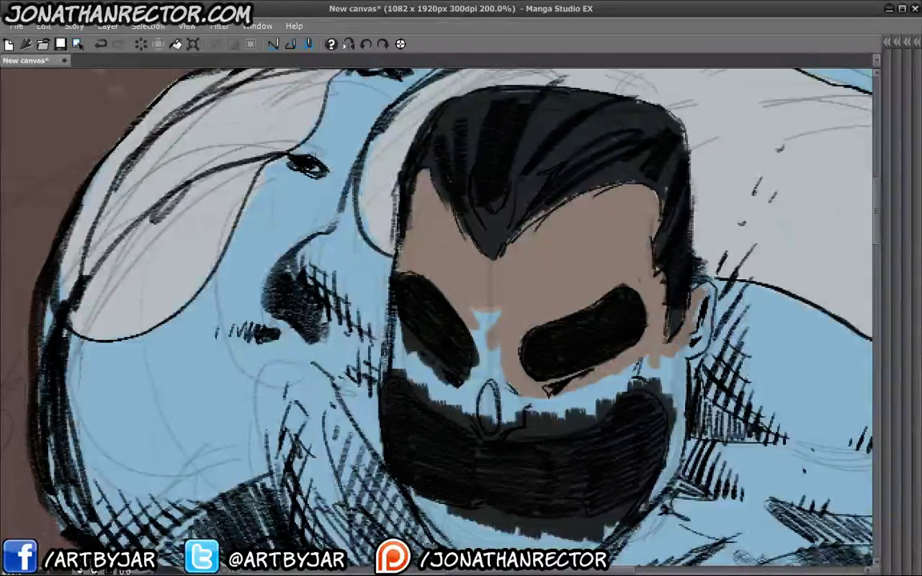
{"action": "left_click_drag", "start_coordinate": [645, 280], "coordinate": [709, 293]}
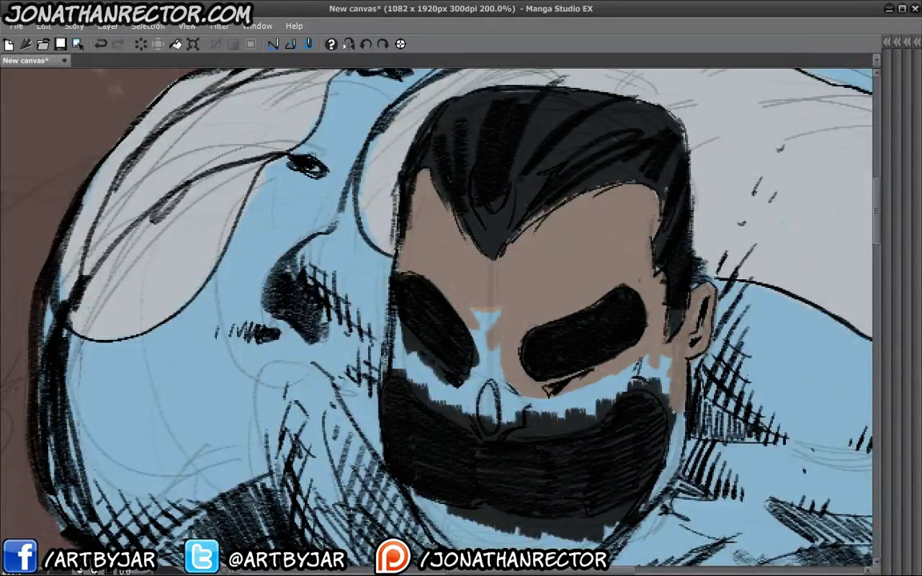
Cover the blue strips along the beard's right and lower edges with tan
{"action": "scroll", "coordinate": [608, 360], "scroll_direction": "down", "scroll_amount": 3}
{"action": "mouse_move", "coordinate": [678, 316]}
{"action": "left_mouse_down"}
{"action": "mouse_move", "coordinate": [641, 420]}
{"action": "mouse_move", "coordinate": [588, 454]}
{"action": "mouse_move", "coordinate": [452, 439]}
{"action": "left_mouse_up"}
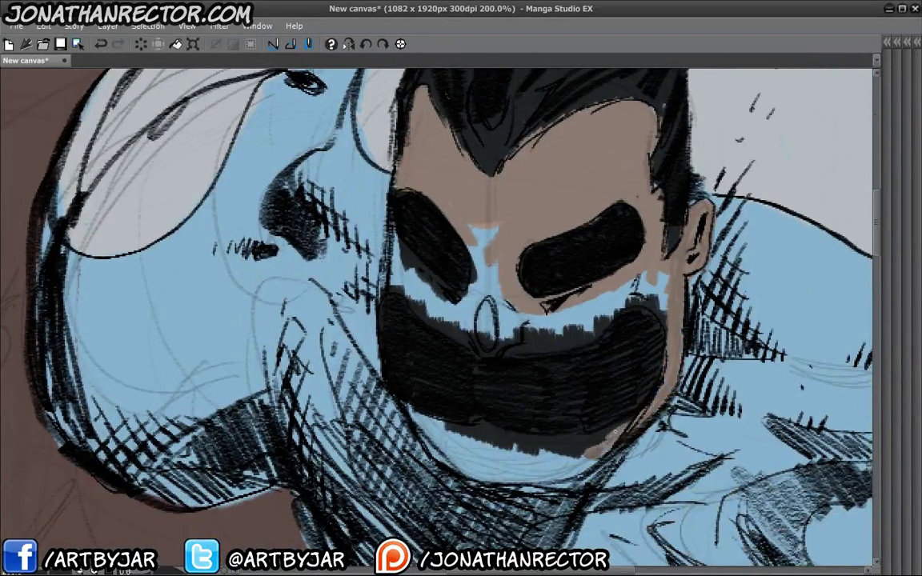
{"action": "left_click_drag", "start_coordinate": [489, 396], "coordinate": [369, 369]}
{"action": "left_click_drag", "start_coordinate": [480, 453], "coordinate": [553, 450]}
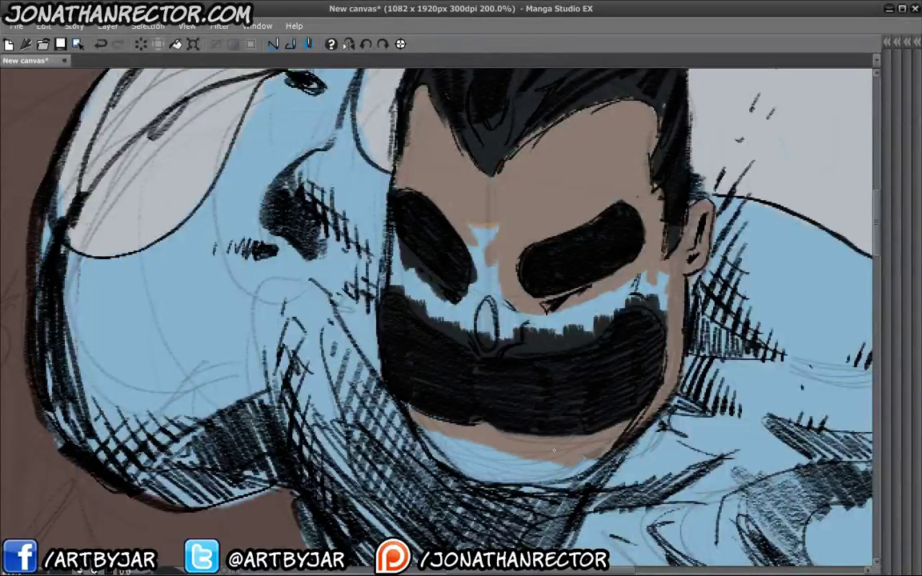
{"action": "mouse_move", "coordinate": [489, 419]}
{"action": "left_mouse_down"}
{"action": "mouse_move", "coordinate": [400, 400]}
{"action": "mouse_move", "coordinate": [378, 383]}
{"action": "left_mouse_up"}
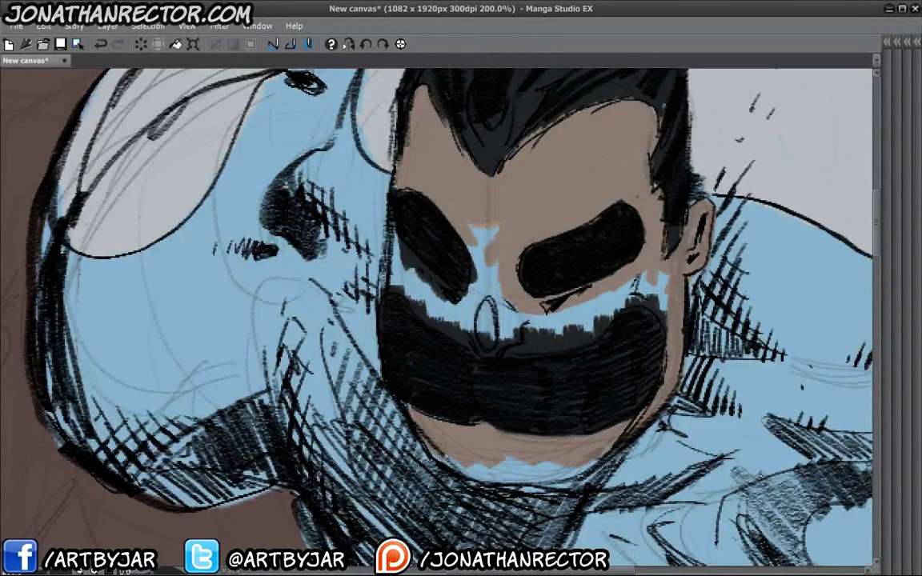
{"action": "mouse_move", "coordinate": [456, 463]}
{"action": "left_mouse_down"}
{"action": "mouse_move", "coordinate": [561, 476]}
{"action": "mouse_move", "coordinate": [540, 468]}
{"action": "left_mouse_up"}
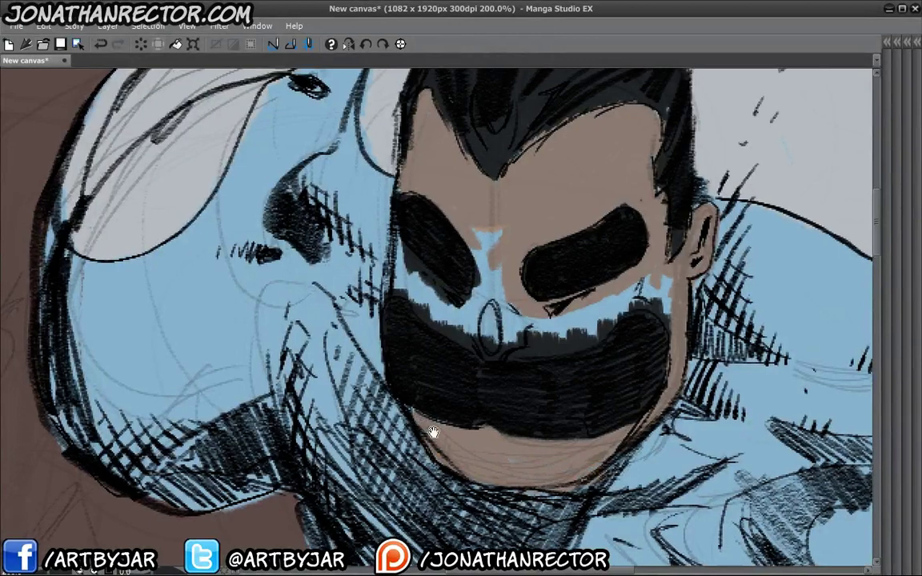
{"action": "left_click_drag", "start_coordinate": [460, 465], "coordinate": [493, 508]}
Paint tan over the remaining blue patches around the eye mask and nose, then zoom out
{"action": "left_click_drag", "start_coordinate": [437, 316], "coordinate": [480, 346]}
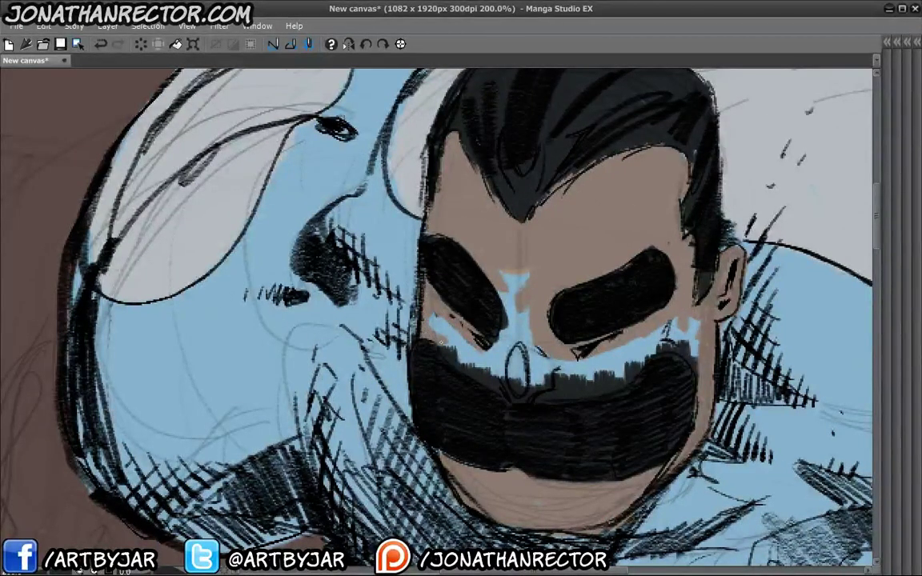
{"action": "mouse_move", "coordinate": [455, 366]}
{"action": "left_mouse_down"}
{"action": "mouse_move", "coordinate": [492, 385]}
{"action": "mouse_move", "coordinate": [600, 308]}
{"action": "left_mouse_up"}
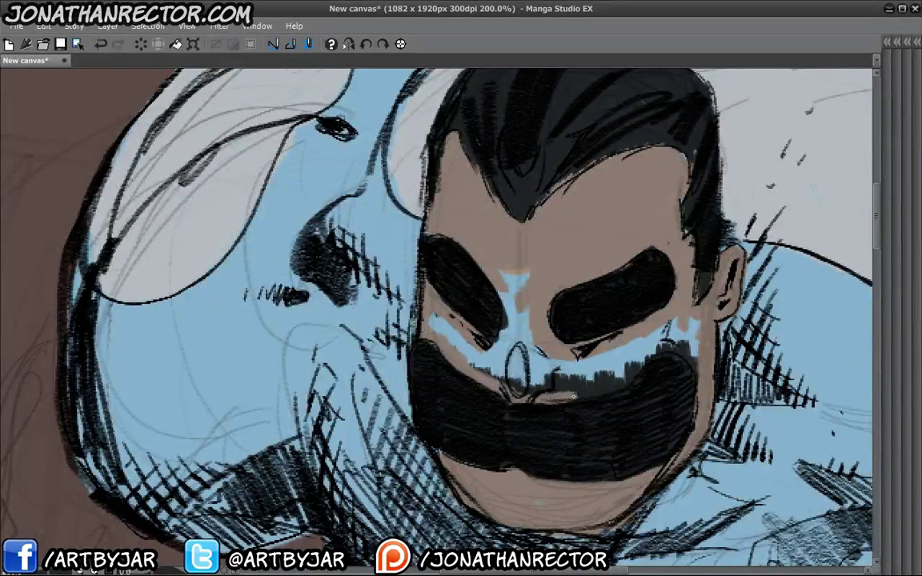
{"action": "left_click_drag", "start_coordinate": [686, 341], "coordinate": [480, 369]}
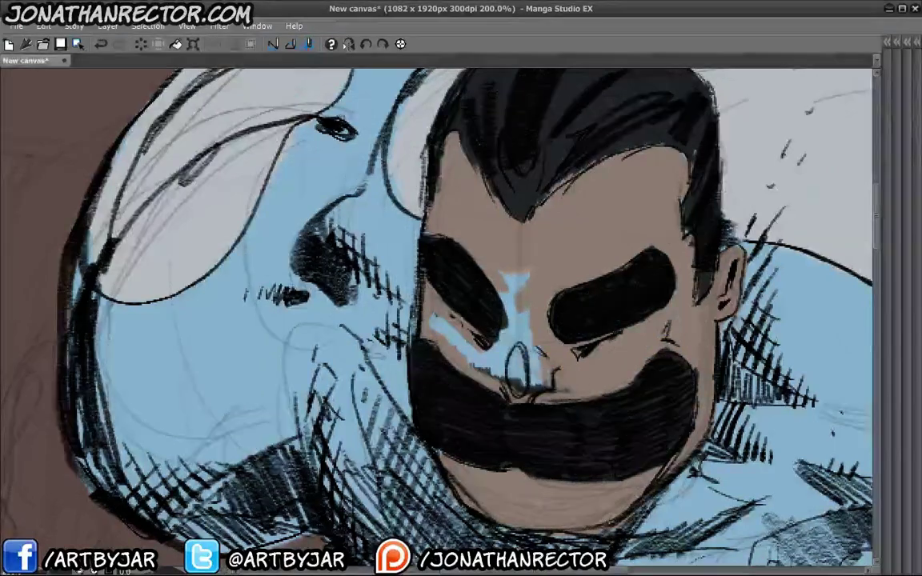
{"action": "mouse_move", "coordinate": [568, 390]}
{"action": "left_mouse_down"}
{"action": "mouse_move", "coordinate": [440, 336]}
{"action": "mouse_move", "coordinate": [432, 313]}
{"action": "mouse_move", "coordinate": [480, 304]}
{"action": "mouse_move", "coordinate": [506, 344]}
{"action": "left_mouse_up"}
{"action": "left_click_drag", "start_coordinate": [512, 276], "coordinate": [519, 316]}
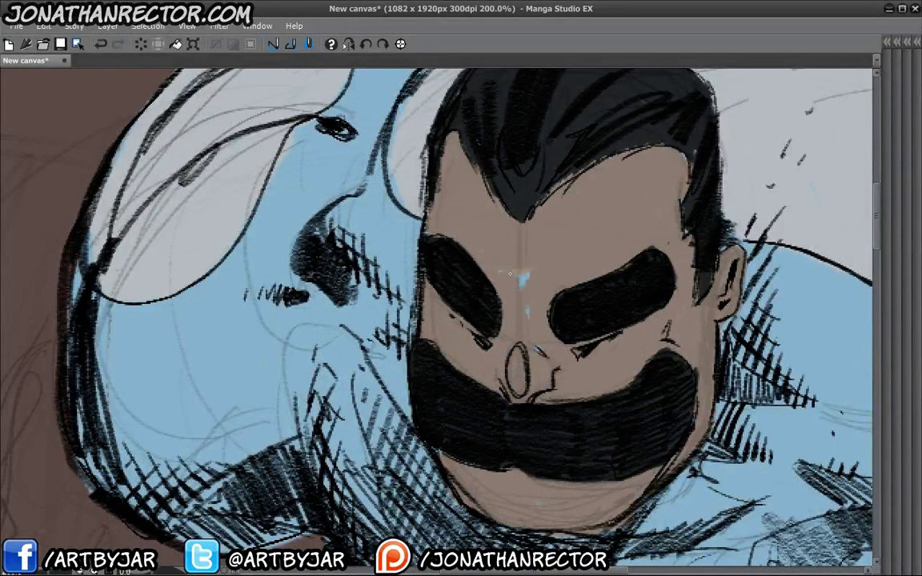
{"action": "scroll", "coordinate": [347, 470], "scroll_direction": "down", "scroll_amount": 2}
{"action": "scroll", "coordinate": [347, 470], "scroll_direction": "down", "scroll_amount": 2}
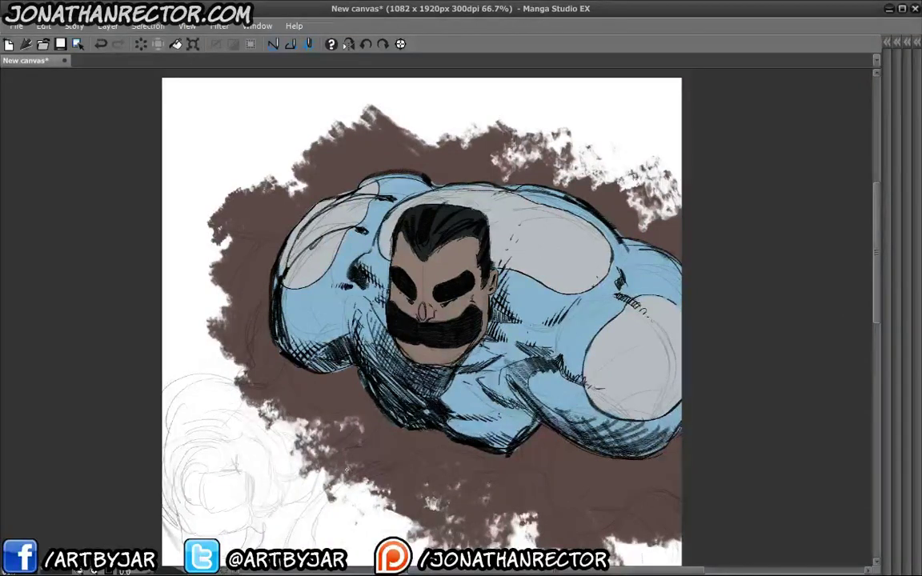
Add Layer 5 in full Color with Multiply blending, and choose a pale green
{"action": "key", "text": "Tab"}
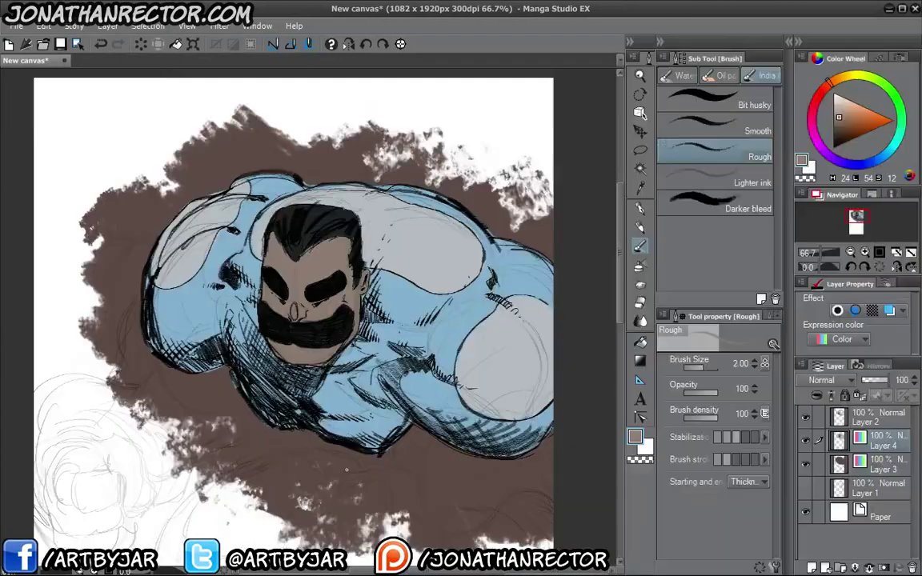
{"action": "key", "text": "ctrl+shift+n"}
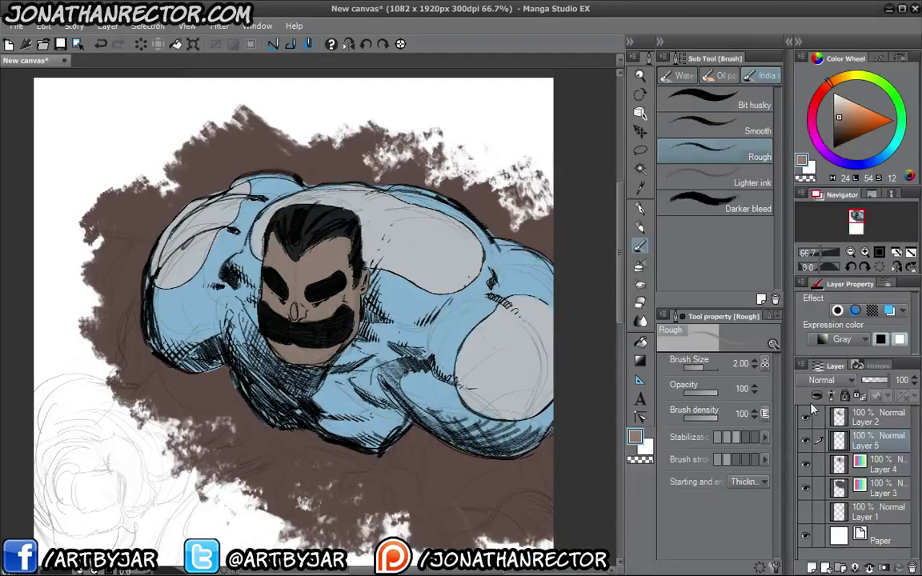
{"action": "left_click", "coordinate": [834, 340]}
{"action": "left_click", "coordinate": [835, 356]}
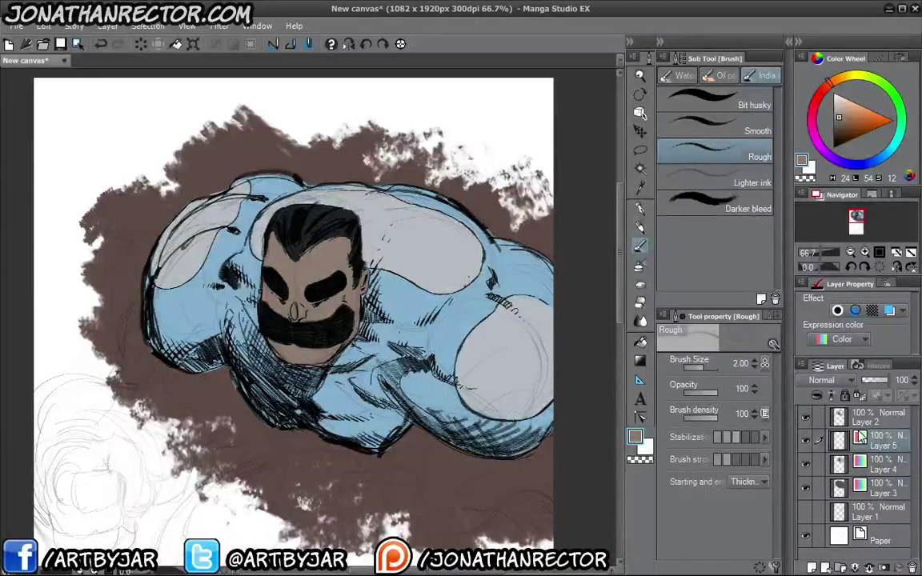
{"action": "left_click", "coordinate": [881, 81]}
{"action": "left_click", "coordinate": [846, 114]}
{"action": "left_click", "coordinate": [824, 380]}
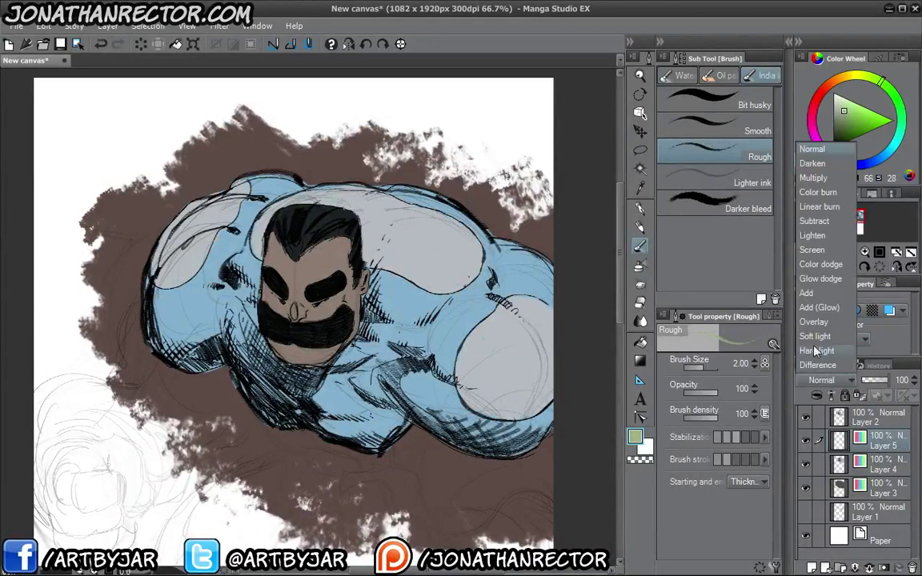
{"action": "left_click", "coordinate": [812, 177]}
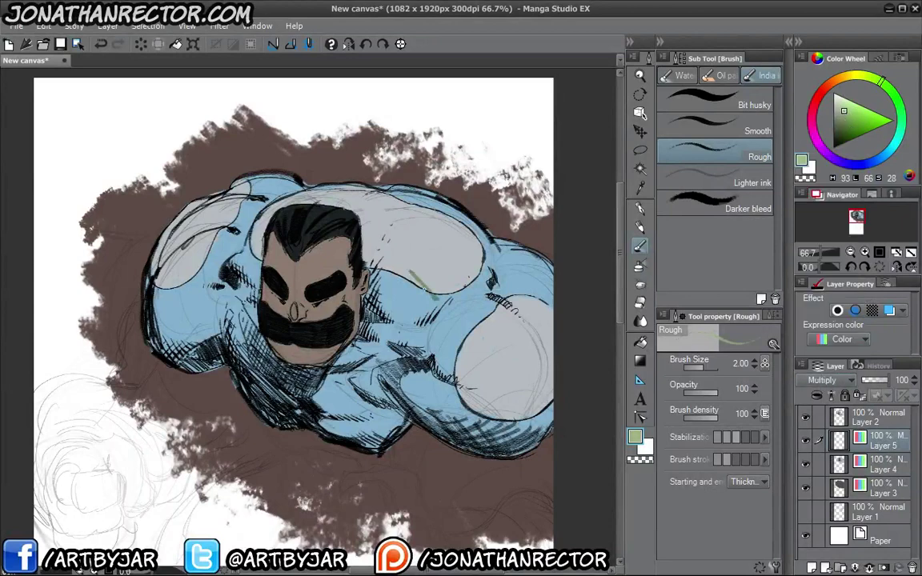
{"action": "left_click_drag", "start_coordinate": [368, 270], "coordinate": [429, 292]}
{"action": "mouse_move", "coordinate": [336, 264]}
{"action": "left_mouse_down"}
{"action": "mouse_move", "coordinate": [268, 288]}
{"action": "mouse_move", "coordinate": [304, 362]}
{"action": "left_mouse_up"}
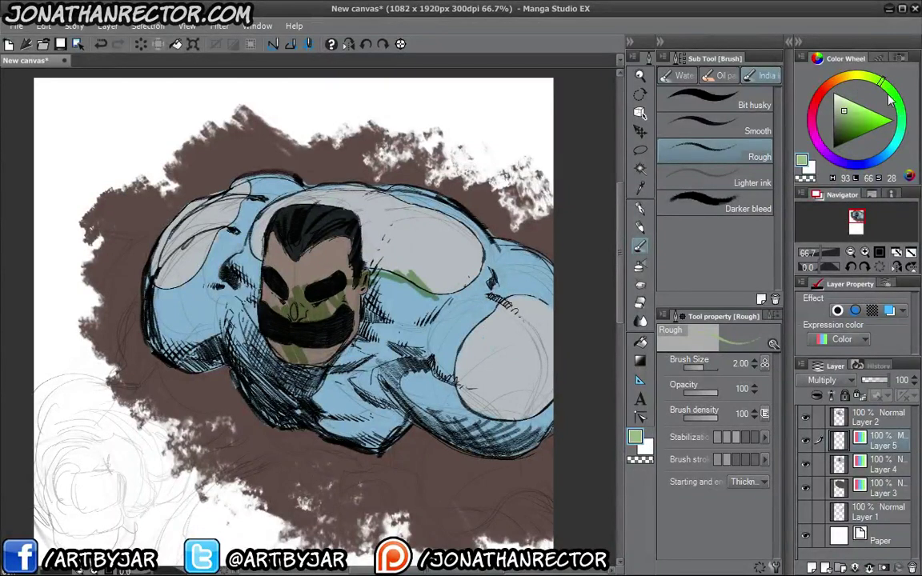
{"action": "left_click_drag", "start_coordinate": [868, 79], "coordinate": [866, 72]}
{"action": "left_click_drag", "start_coordinate": [284, 254], "coordinate": [249, 225]}
{"action": "left_click_drag", "start_coordinate": [348, 236], "coordinate": [325, 206]}
{"action": "left_click_drag", "start_coordinate": [396, 248], "coordinate": [339, 205]}
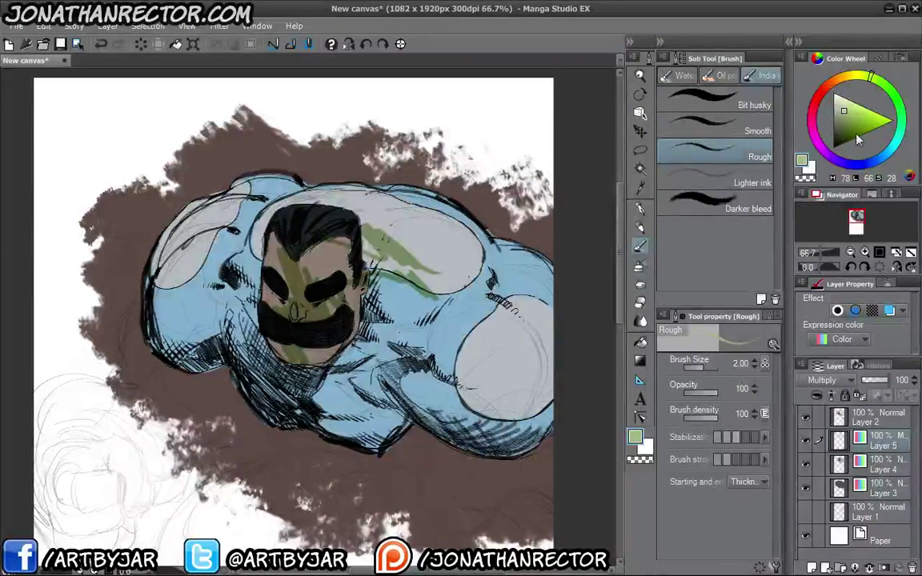
{"action": "left_click", "coordinate": [901, 126]}
{"action": "left_click_drag", "start_coordinate": [464, 284], "coordinate": [450, 245]}
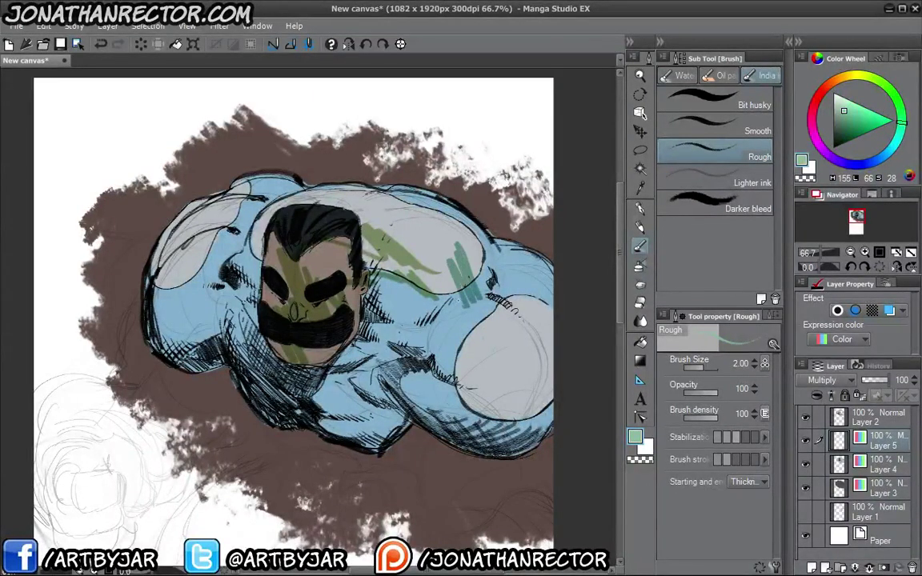
{"action": "left_click_drag", "start_coordinate": [479, 306], "coordinate": [462, 261]}
{"action": "left_click_drag", "start_coordinate": [318, 257], "coordinate": [313, 282]}
{"action": "mouse_move", "coordinate": [293, 244]}
{"action": "left_mouse_down"}
{"action": "mouse_move", "coordinate": [300, 253]}
{"action": "mouse_move", "coordinate": [278, 252]}
{"action": "left_mouse_up"}
{"action": "left_click_drag", "start_coordinate": [262, 245], "coordinate": [254, 268]}
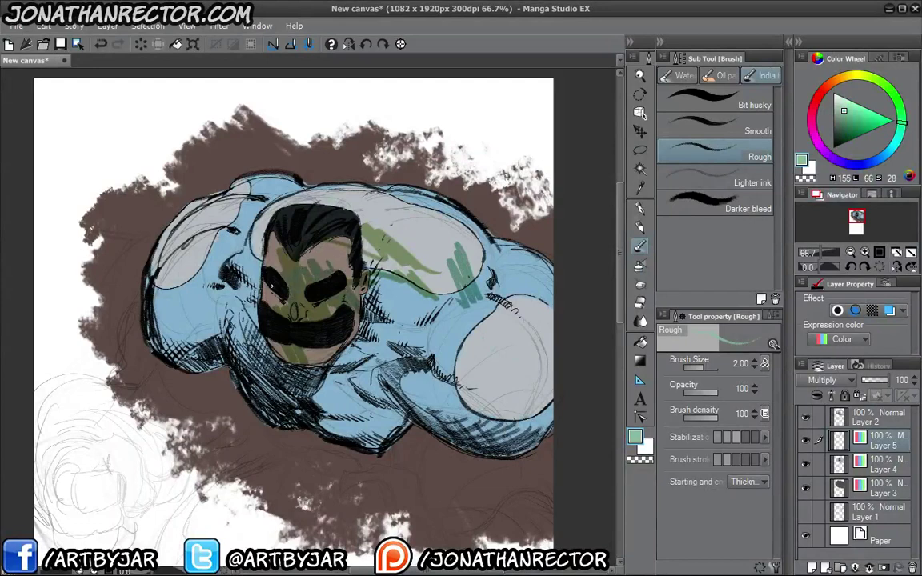
{"action": "left_click", "coordinate": [640, 149]}
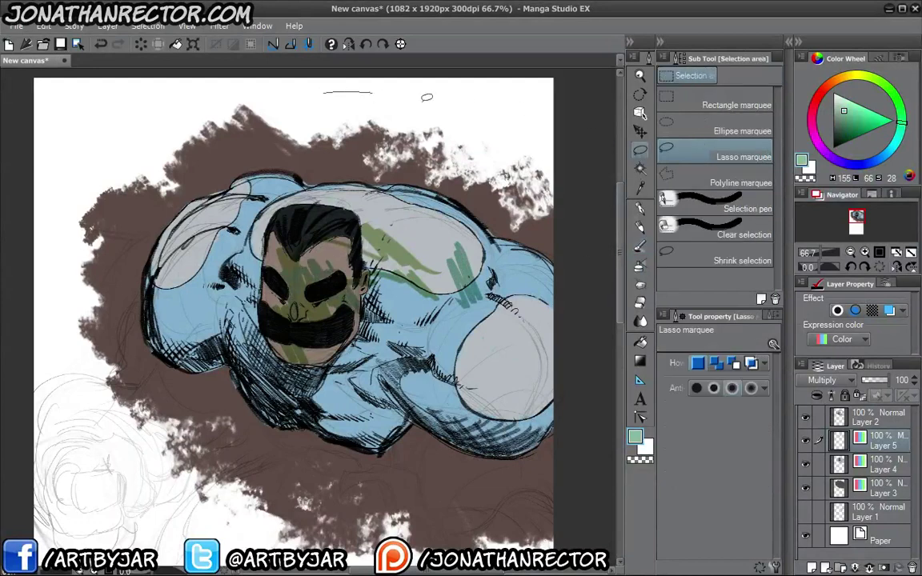
{"action": "left_click_drag", "start_coordinate": [332, 92], "coordinate": [290, 127]}
{"action": "left_click", "coordinate": [262, 526]}
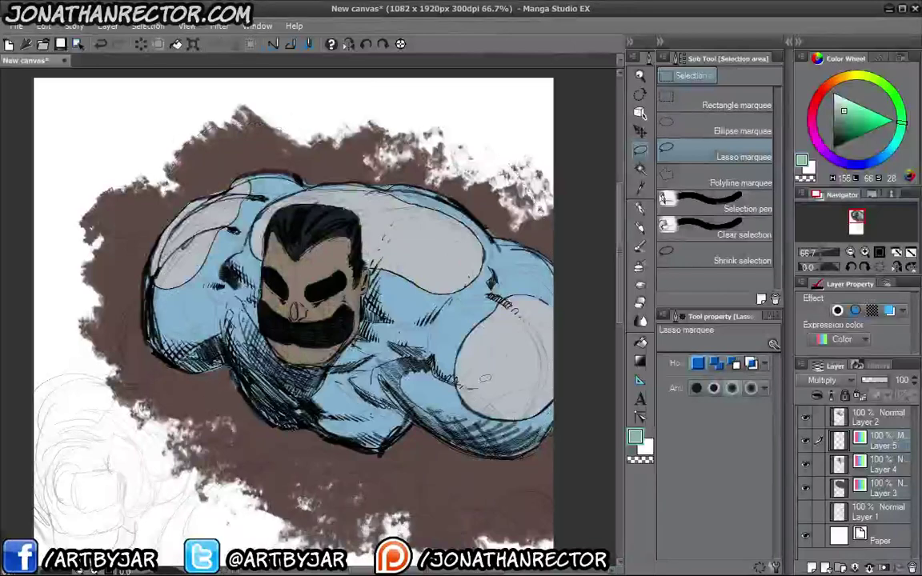
Return to the Rough brush, zoom to 150% and centre the face with the palettes hidden
{"action": "left_click", "coordinate": [640, 248]}
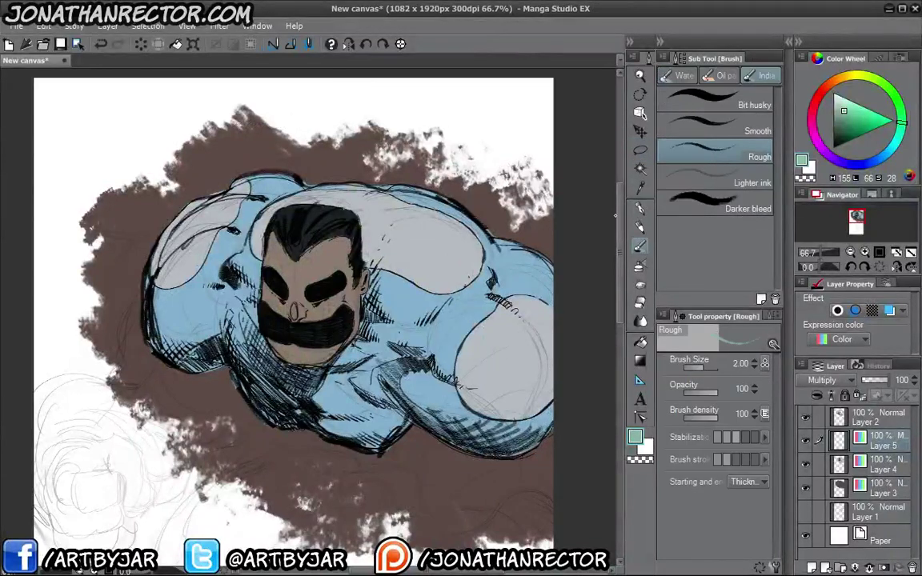
{"action": "scroll", "coordinate": [370, 392], "scroll_direction": "up", "scroll_amount": 3}
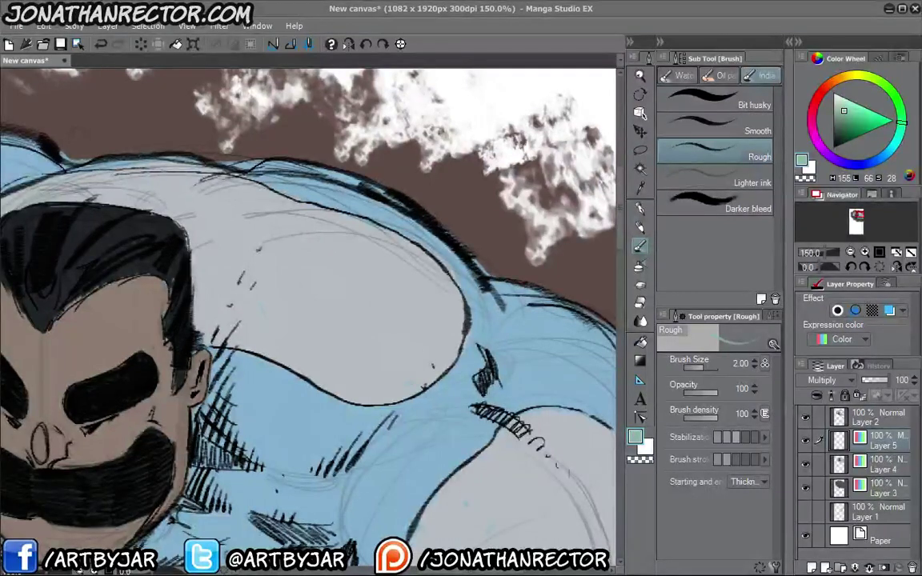
{"action": "mouse_move", "coordinate": [254, 334]}
{"action": "left_mouse_down"}
{"action": "mouse_move", "coordinate": [382, 285]}
{"action": "mouse_move", "coordinate": [546, 164]}
{"action": "left_mouse_up"}
{"action": "key", "text": "Tab"}
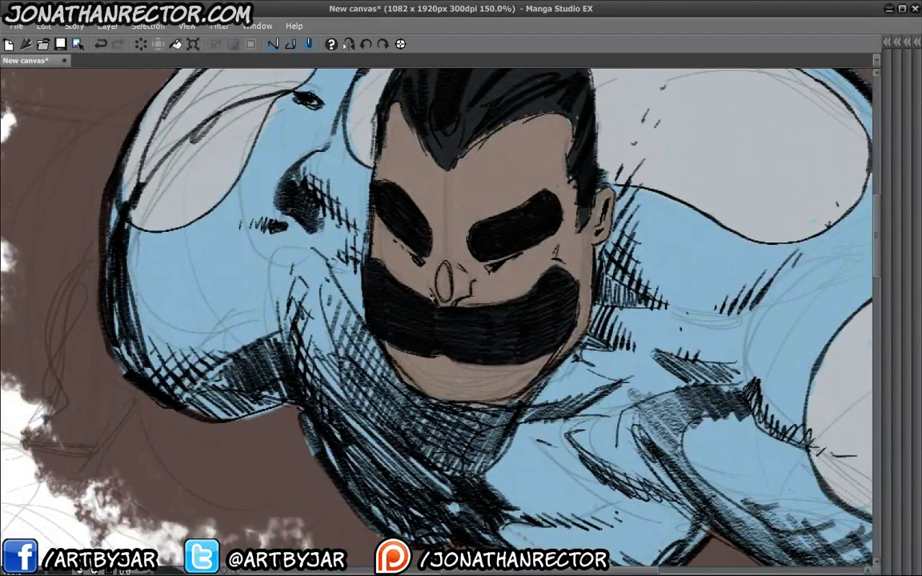
Paint green across the forehead to the hairline, between the brows and down the nose bridge
{"action": "left_click_drag", "start_coordinate": [433, 298], "coordinate": [442, 330]}
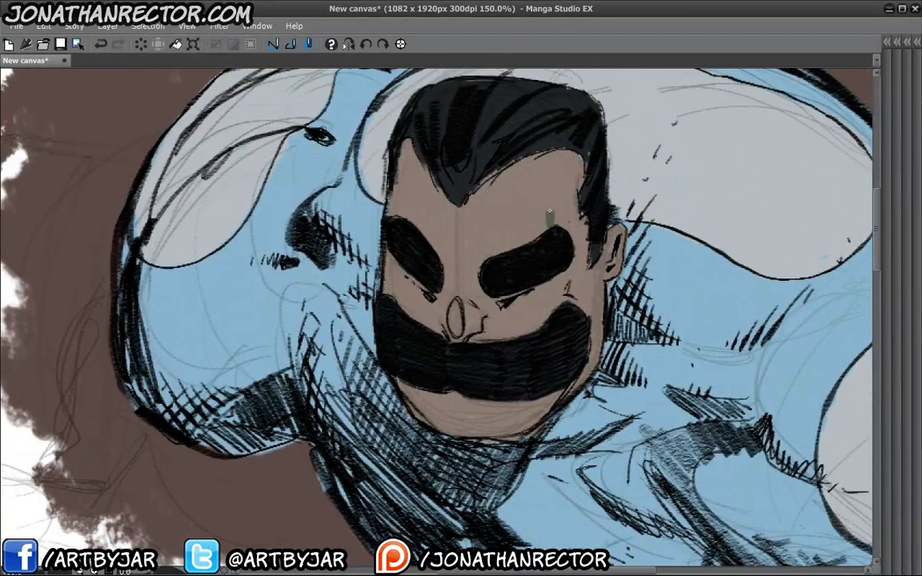
{"action": "mouse_move", "coordinate": [549, 212]}
{"action": "left_mouse_down"}
{"action": "mouse_move", "coordinate": [532, 178]}
{"action": "mouse_move", "coordinate": [512, 169]}
{"action": "mouse_move", "coordinate": [535, 208]}
{"action": "mouse_move", "coordinate": [500, 196]}
{"action": "mouse_move", "coordinate": [514, 186]}
{"action": "left_mouse_up"}
{"action": "mouse_move", "coordinate": [496, 219]}
{"action": "left_mouse_down"}
{"action": "mouse_move", "coordinate": [432, 200]}
{"action": "mouse_move", "coordinate": [412, 204]}
{"action": "mouse_move", "coordinate": [392, 188]}
{"action": "mouse_move", "coordinate": [420, 183]}
{"action": "mouse_move", "coordinate": [400, 160]}
{"action": "mouse_move", "coordinate": [397, 196]}
{"action": "mouse_move", "coordinate": [412, 220]}
{"action": "mouse_move", "coordinate": [410, 241]}
{"action": "left_mouse_up"}
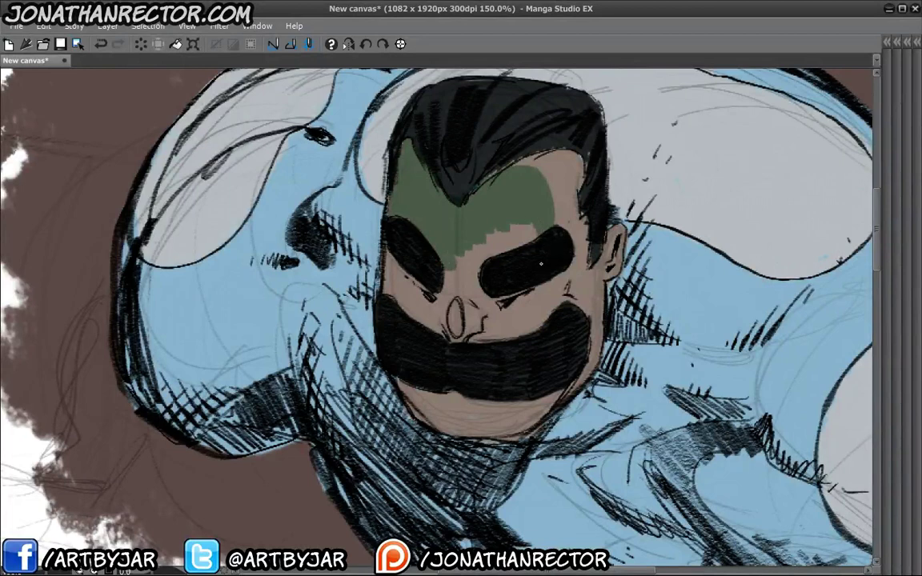
{"action": "mouse_move", "coordinate": [480, 204]}
{"action": "left_mouse_down"}
{"action": "mouse_move", "coordinate": [428, 240]}
{"action": "mouse_move", "coordinate": [425, 260]}
{"action": "left_mouse_up"}
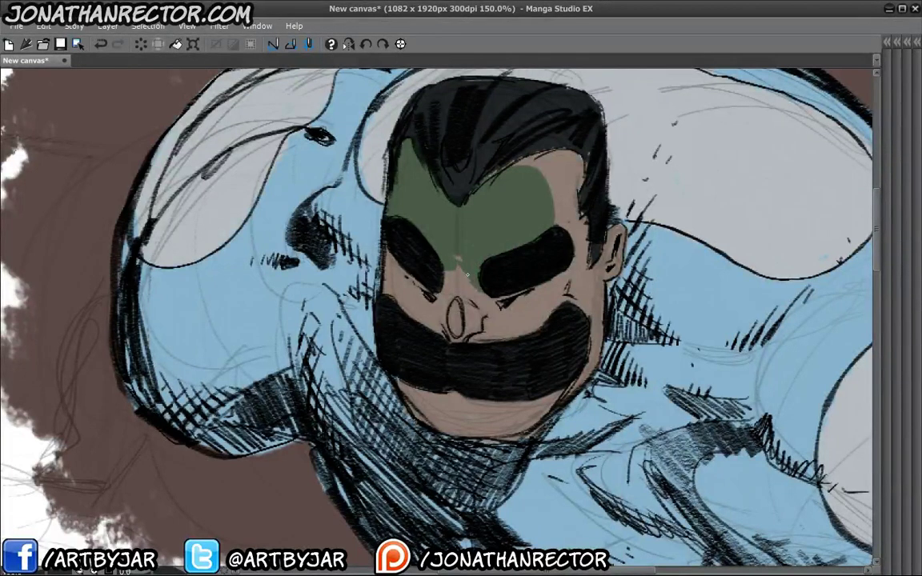
{"action": "mouse_move", "coordinate": [467, 260]}
{"action": "left_mouse_down"}
{"action": "mouse_move", "coordinate": [480, 300]}
{"action": "mouse_move", "coordinate": [454, 286]}
{"action": "mouse_move", "coordinate": [453, 329]}
{"action": "left_mouse_up"}
Cover the face's left side, the area below the right eye and the tan chin in green
{"action": "mouse_move", "coordinate": [395, 254]}
{"action": "left_mouse_down"}
{"action": "mouse_move", "coordinate": [391, 304]}
{"action": "mouse_move", "coordinate": [364, 288]}
{"action": "mouse_move", "coordinate": [392, 305]}
{"action": "left_mouse_up"}
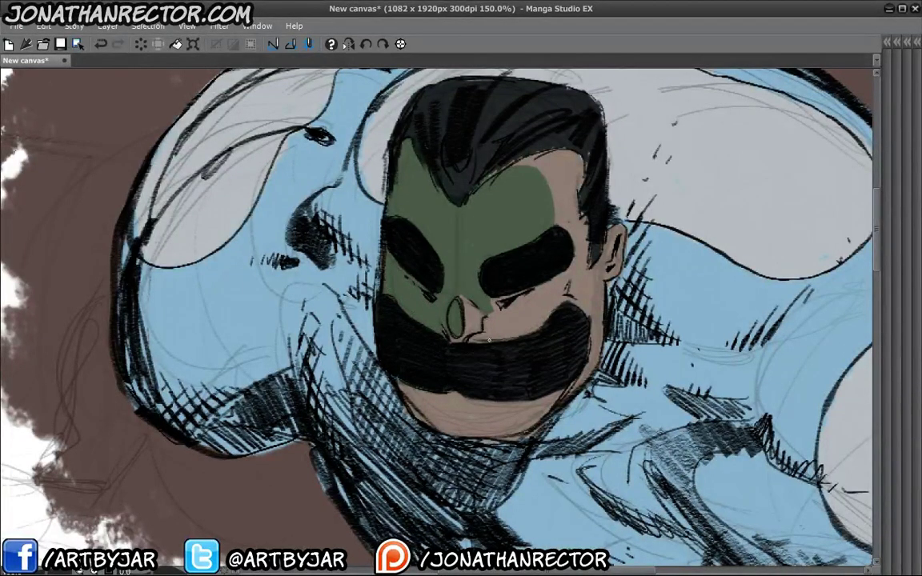
{"action": "mouse_move", "coordinate": [442, 269]}
{"action": "left_mouse_down"}
{"action": "mouse_move", "coordinate": [456, 281]}
{"action": "mouse_move", "coordinate": [486, 260]}
{"action": "left_mouse_up"}
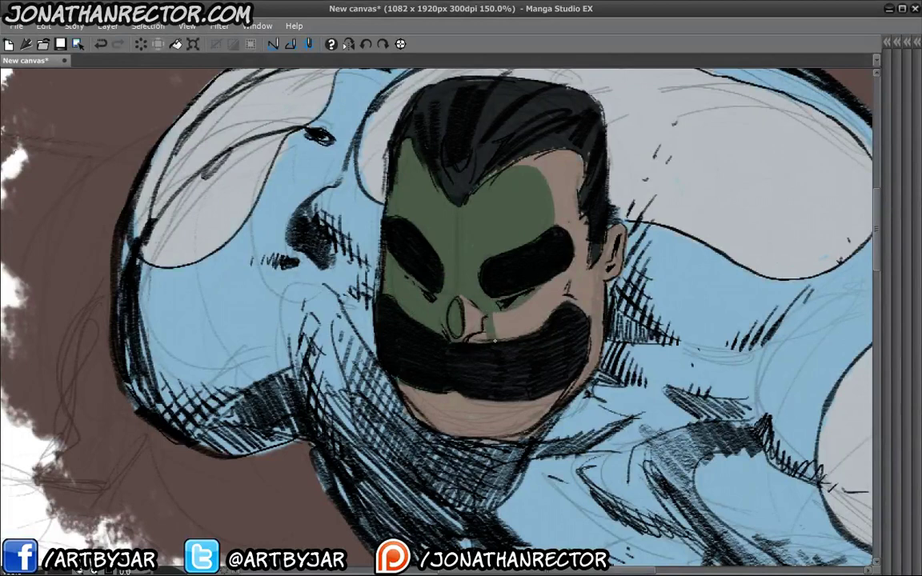
{"action": "mouse_move", "coordinate": [439, 284]}
{"action": "left_mouse_down"}
{"action": "mouse_move", "coordinate": [456, 308]}
{"action": "mouse_move", "coordinate": [481, 304]}
{"action": "mouse_move", "coordinate": [533, 325]}
{"action": "left_mouse_up"}
{"action": "mouse_move", "coordinate": [489, 292]}
{"action": "left_mouse_down"}
{"action": "mouse_move", "coordinate": [515, 251]}
{"action": "mouse_move", "coordinate": [521, 279]}
{"action": "left_mouse_up"}
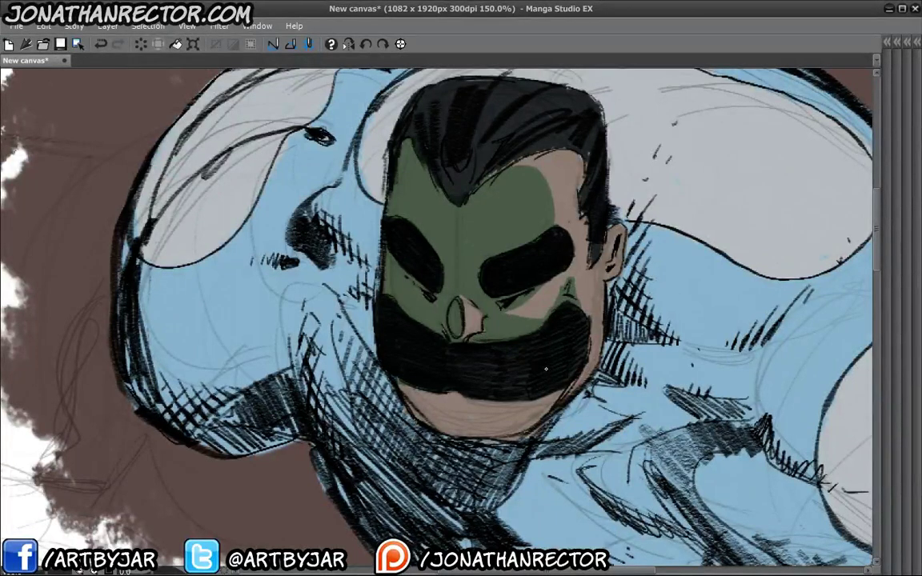
{"action": "mouse_move", "coordinate": [519, 404]}
{"action": "left_mouse_down"}
{"action": "mouse_move", "coordinate": [489, 432]}
{"action": "mouse_move", "coordinate": [469, 428]}
{"action": "left_mouse_up"}
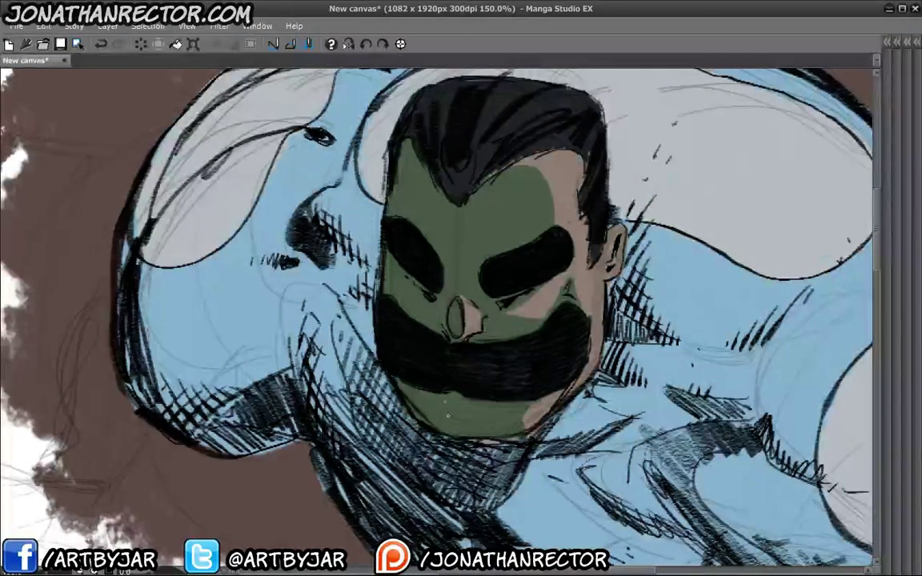
Firm up the hair with black strokes along its upper-left edge and inside it
{"action": "left_click_drag", "start_coordinate": [455, 204], "coordinate": [466, 296]}
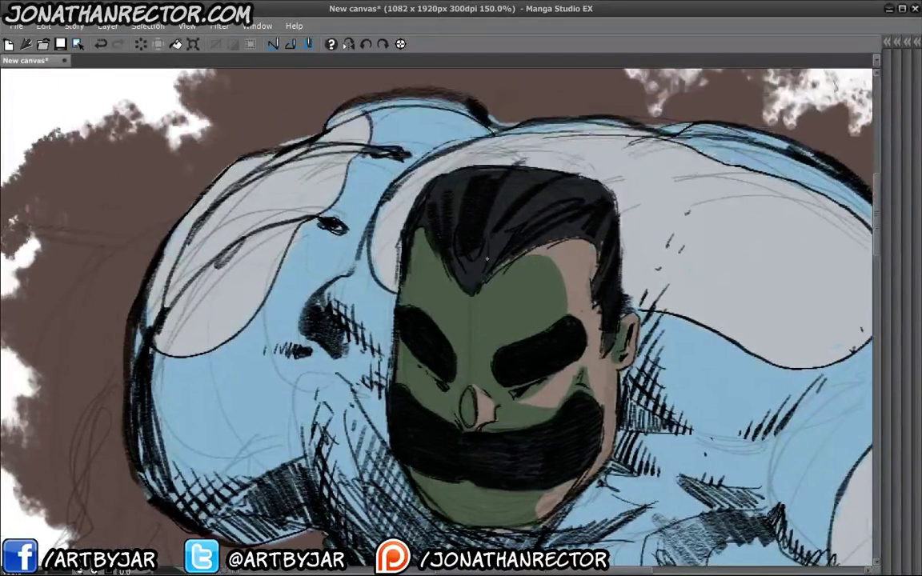
{"action": "left_click_drag", "start_coordinate": [428, 228], "coordinate": [415, 255]}
{"action": "mouse_move", "coordinate": [420, 164]}
{"action": "left_mouse_down"}
{"action": "mouse_move", "coordinate": [406, 228]}
{"action": "mouse_move", "coordinate": [382, 200]}
{"action": "left_mouse_up"}
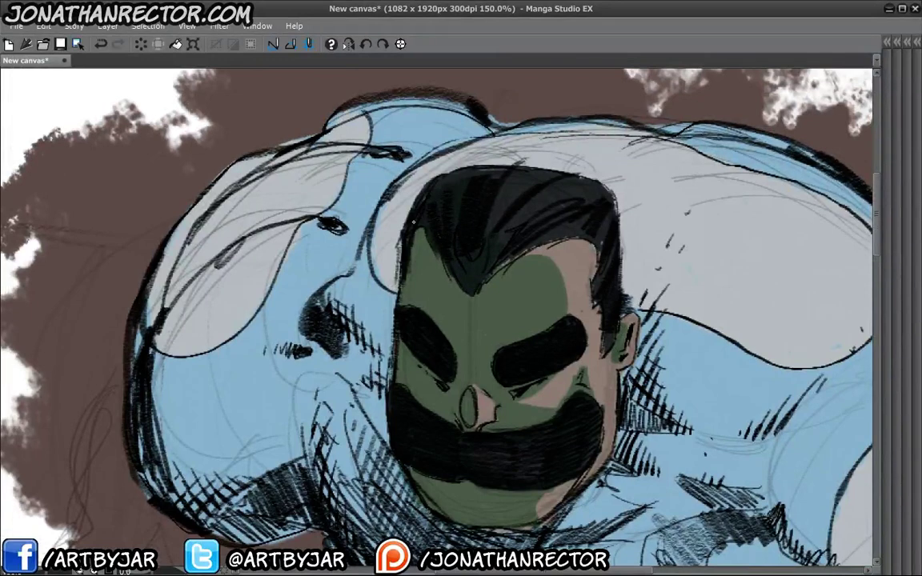
{"action": "mouse_move", "coordinate": [457, 236]}
{"action": "left_mouse_down"}
{"action": "mouse_move", "coordinate": [496, 212]}
{"action": "mouse_move", "coordinate": [542, 210]}
{"action": "mouse_move", "coordinate": [538, 279]}
{"action": "left_mouse_up"}
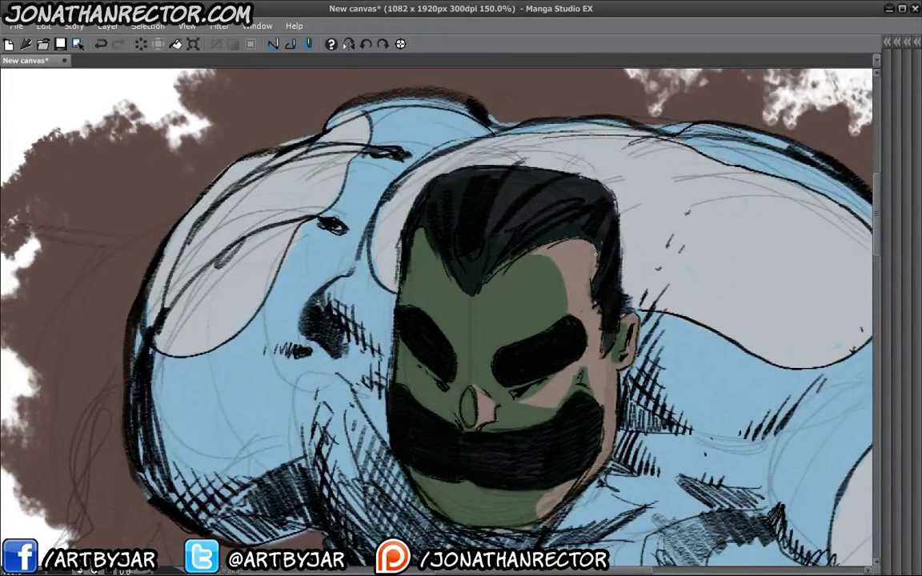
{"action": "left_click_drag", "start_coordinate": [428, 340], "coordinate": [425, 324]}
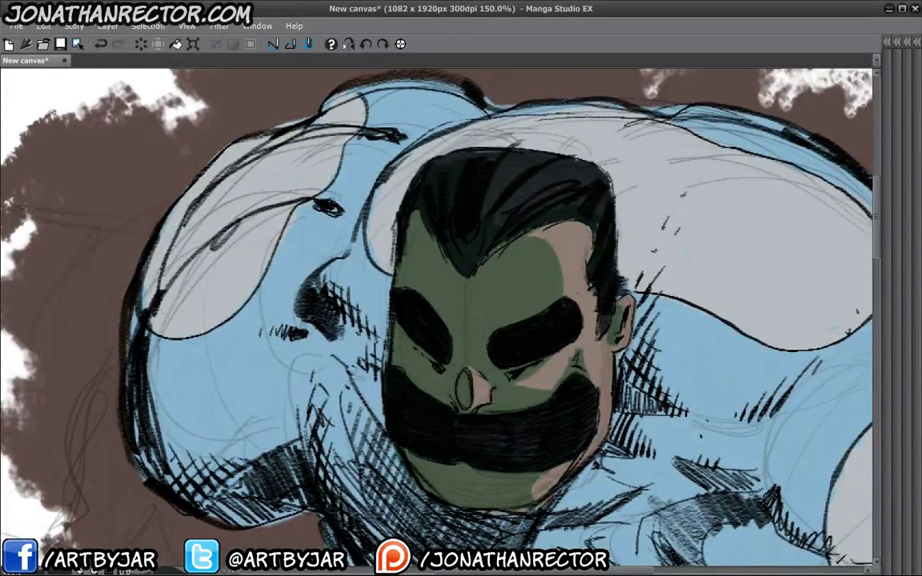
Brush teal shadow beside the cheek, over the jaw and shoulder hatching, and along the inner arm
{"action": "left_click_drag", "start_coordinate": [464, 400], "coordinate": [272, 333]}
{"action": "mouse_move", "coordinate": [442, 252]}
{"action": "left_mouse_down"}
{"action": "mouse_move", "coordinate": [496, 345]}
{"action": "mouse_move", "coordinate": [400, 244]}
{"action": "left_mouse_up"}
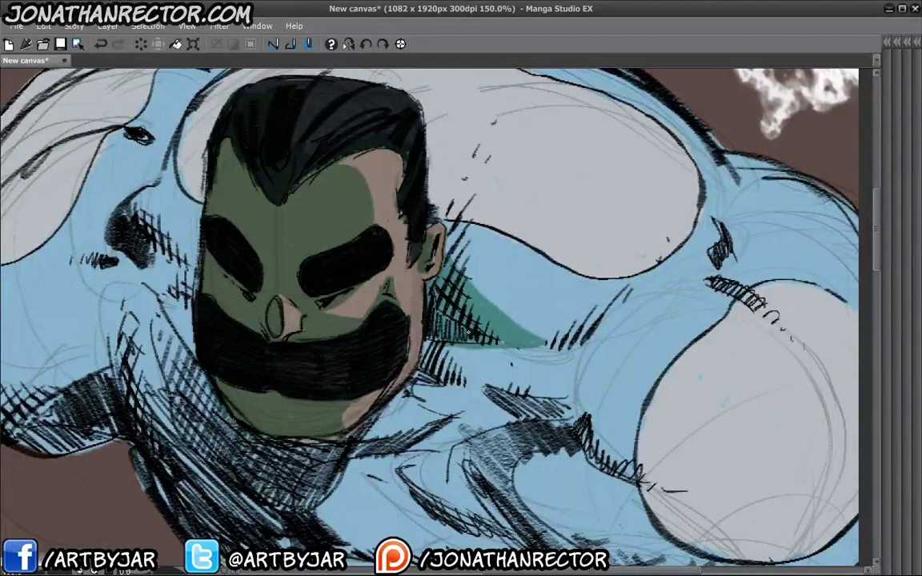
{"action": "mouse_move", "coordinate": [352, 358]}
{"action": "left_mouse_down"}
{"action": "mouse_move", "coordinate": [398, 441]}
{"action": "mouse_move", "coordinate": [430, 241]}
{"action": "left_mouse_up"}
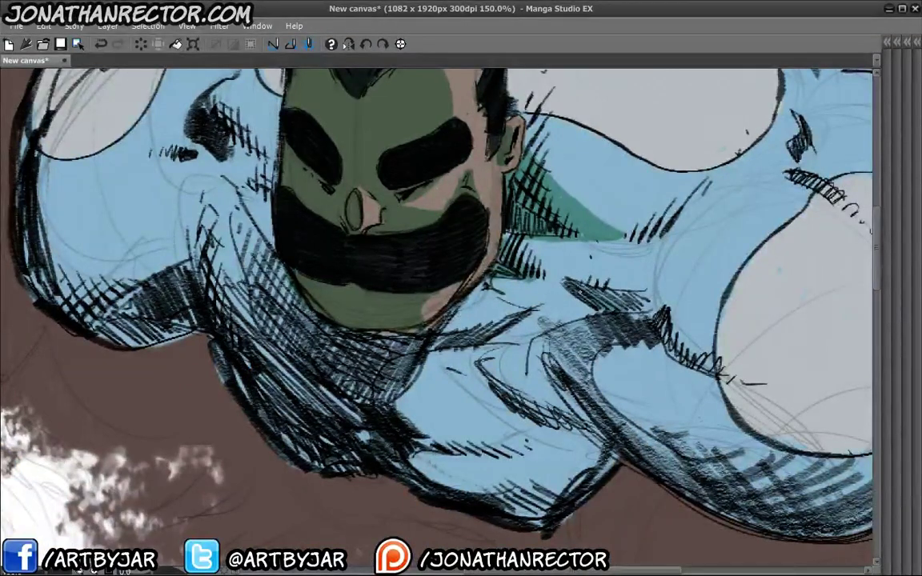
{"action": "mouse_move", "coordinate": [512, 275]}
{"action": "left_mouse_down"}
{"action": "mouse_move", "coordinate": [650, 302]}
{"action": "mouse_move", "coordinate": [596, 273]}
{"action": "left_mouse_up"}
{"action": "left_click_drag", "start_coordinate": [538, 255], "coordinate": [436, 302]}
{"action": "mouse_move", "coordinate": [484, 273]}
{"action": "left_mouse_down"}
{"action": "mouse_move", "coordinate": [432, 308]}
{"action": "mouse_move", "coordinate": [540, 389]}
{"action": "left_mouse_up"}
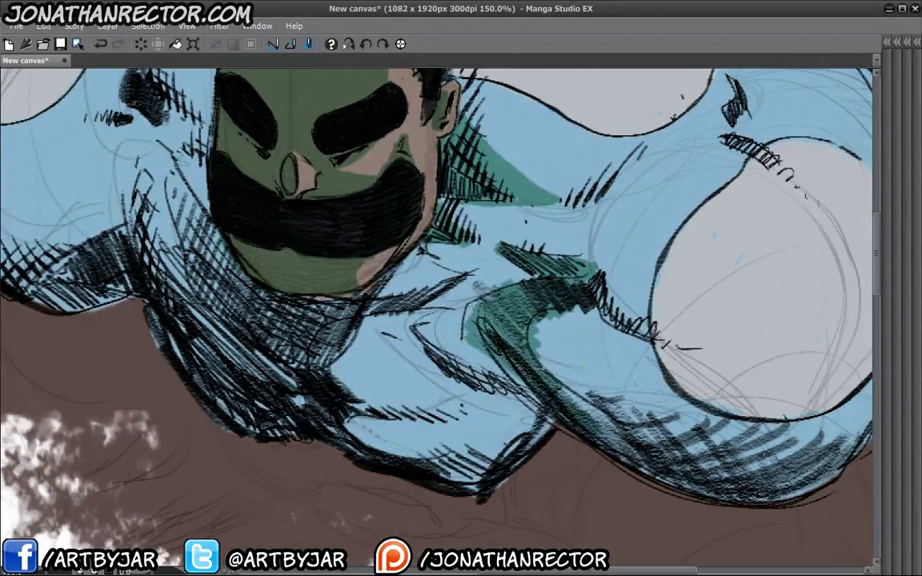
{"action": "left_click_drag", "start_coordinate": [480, 301], "coordinate": [543, 379]}
Shade the lower arm hatching teal, undoing the stray stroke across the glove
{"action": "left_click_drag", "start_coordinate": [592, 396], "coordinate": [448, 316]}
{"action": "left_click_drag", "start_coordinate": [400, 287], "coordinate": [520, 344]}
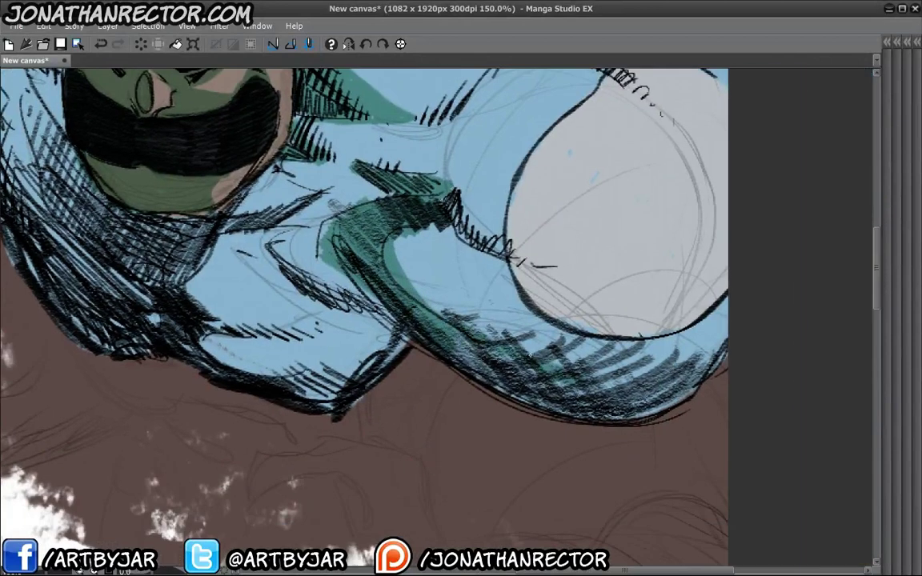
{"action": "mouse_move", "coordinate": [464, 320]}
{"action": "left_mouse_down"}
{"action": "mouse_move", "coordinate": [540, 316]}
{"action": "mouse_move", "coordinate": [592, 360]}
{"action": "mouse_move", "coordinate": [412, 308]}
{"action": "left_mouse_up"}
{"action": "left_click_drag", "start_coordinate": [484, 360], "coordinate": [404, 313]}
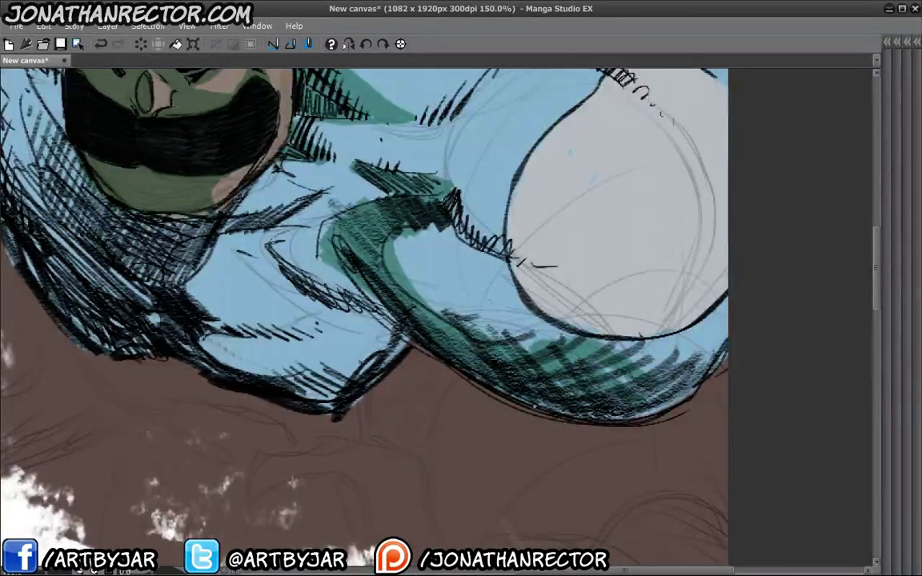
{"action": "mouse_move", "coordinate": [476, 382]}
{"action": "left_mouse_down"}
{"action": "mouse_move", "coordinate": [617, 289]}
{"action": "mouse_move", "coordinate": [739, 158]}
{"action": "left_mouse_up"}
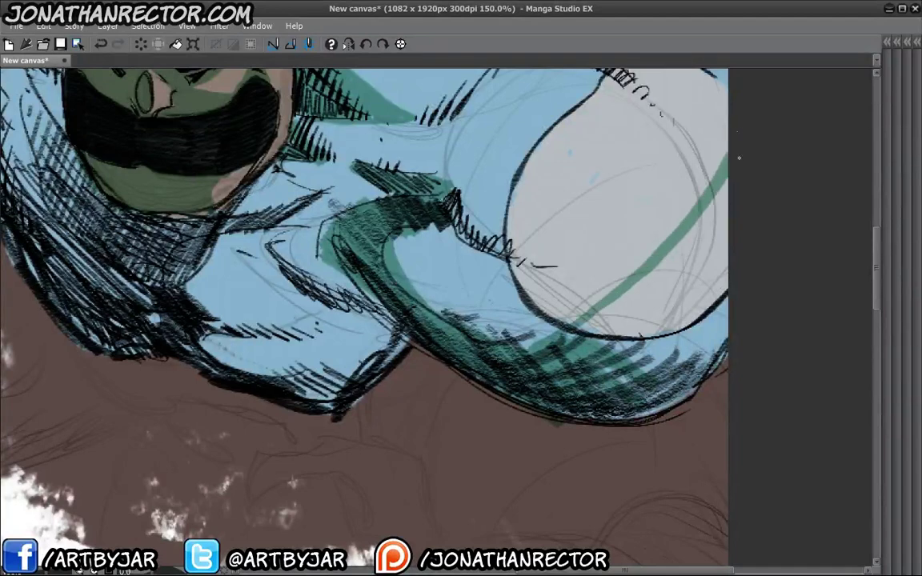
{"action": "key", "text": "ctrl+z"}
{"action": "scroll", "coordinate": [546, 309], "scroll_direction": "up", "scroll_amount": 3}
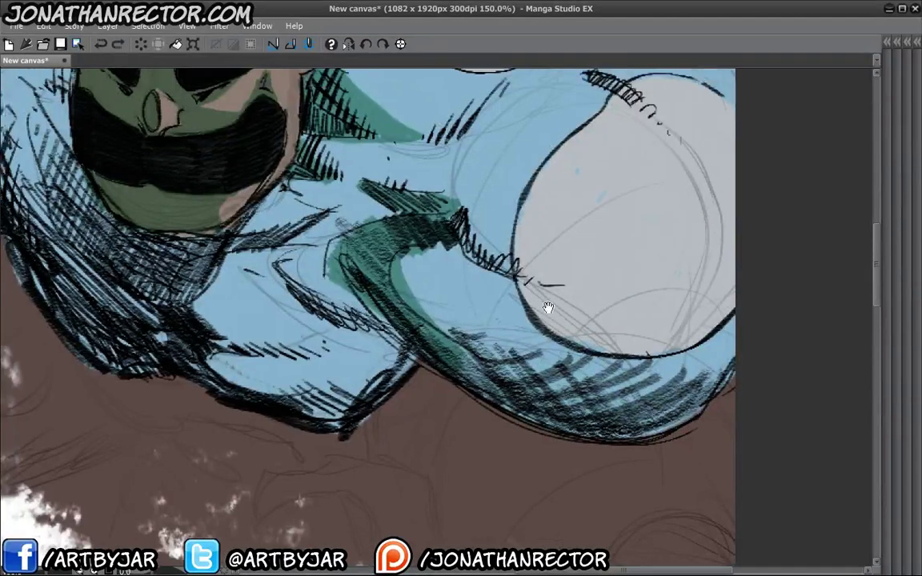
Shade the lower-right glove edge and lower glove hatching with teal
{"action": "left_click_drag", "start_coordinate": [725, 298], "coordinate": [624, 432]}
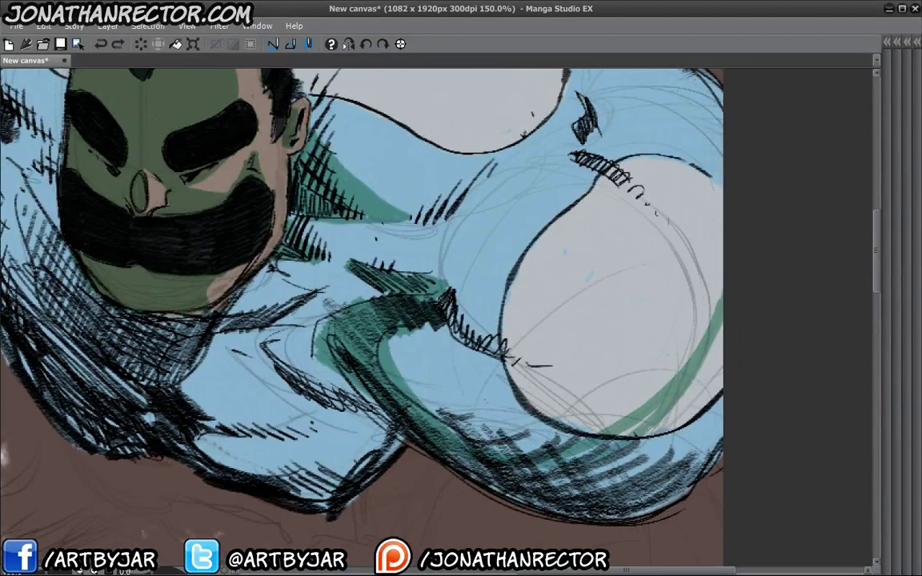
{"action": "left_click_drag", "start_coordinate": [717, 376], "coordinate": [448, 448]}
{"action": "left_click_drag", "start_coordinate": [652, 375], "coordinate": [585, 460]}
{"action": "mouse_move", "coordinate": [640, 338]}
{"action": "left_mouse_down"}
{"action": "mouse_move", "coordinate": [557, 452]}
{"action": "mouse_move", "coordinate": [516, 444]}
{"action": "left_mouse_up"}
{"action": "left_click_drag", "start_coordinate": [593, 374], "coordinate": [477, 438]}
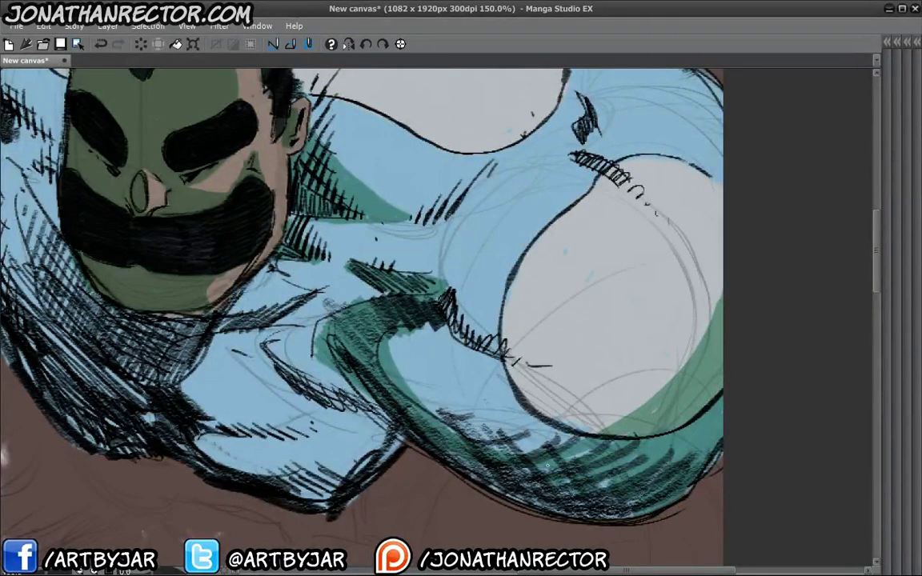
{"action": "left_click_drag", "start_coordinate": [571, 448], "coordinate": [469, 458]}
{"action": "left_click_drag", "start_coordinate": [541, 452], "coordinate": [404, 406]}
Extend the teal shadow along the glove's lower-left edge
{"action": "left_click_drag", "start_coordinate": [569, 377], "coordinate": [508, 355]}
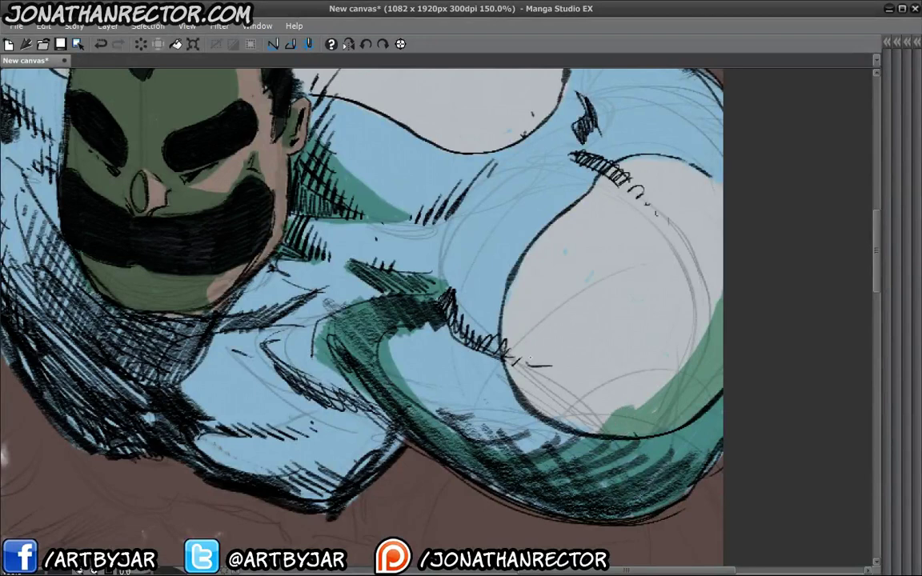
{"action": "left_click_drag", "start_coordinate": [597, 383], "coordinate": [481, 324]}
{"action": "mouse_move", "coordinate": [448, 404]}
{"action": "left_mouse_down"}
{"action": "mouse_move", "coordinate": [380, 296]}
{"action": "mouse_move", "coordinate": [351, 360]}
{"action": "left_mouse_up"}
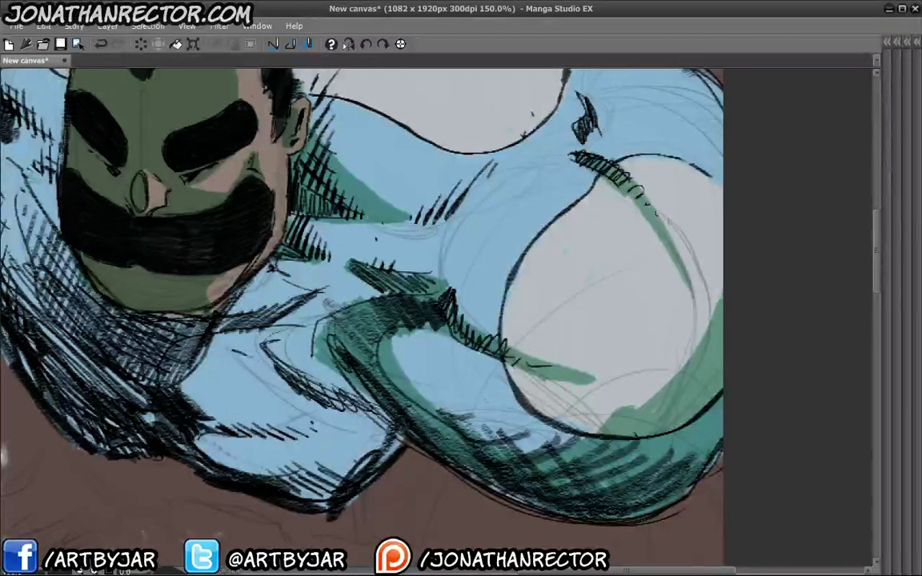
{"action": "mouse_move", "coordinate": [334, 142]}
{"action": "left_mouse_down"}
{"action": "mouse_move", "coordinate": [382, 190]}
{"action": "mouse_move", "coordinate": [518, 287]}
{"action": "left_mouse_up"}
Fill the blue area below the face and the strip under the glove with teal
{"action": "left_click_drag", "start_coordinate": [329, 277], "coordinate": [433, 149]}
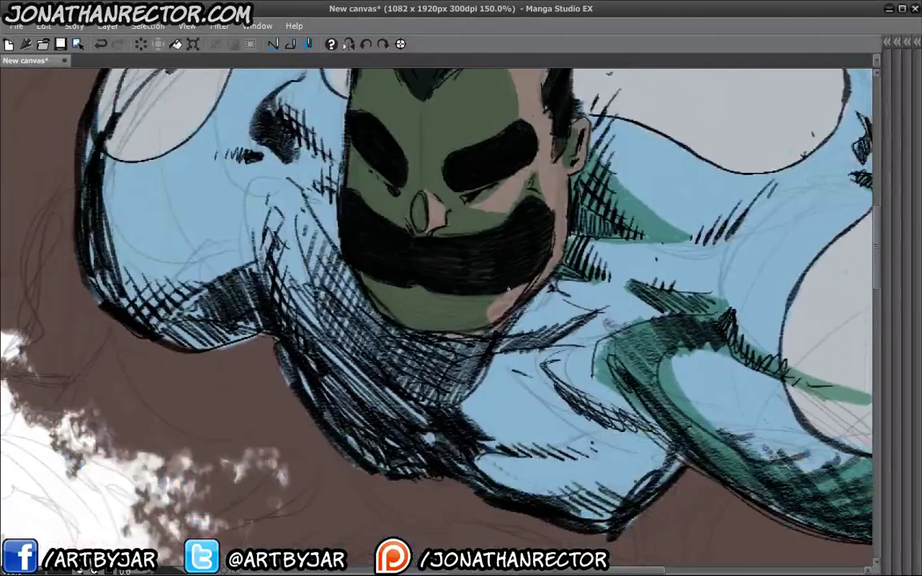
{"action": "left_click_drag", "start_coordinate": [544, 311], "coordinate": [417, 312]}
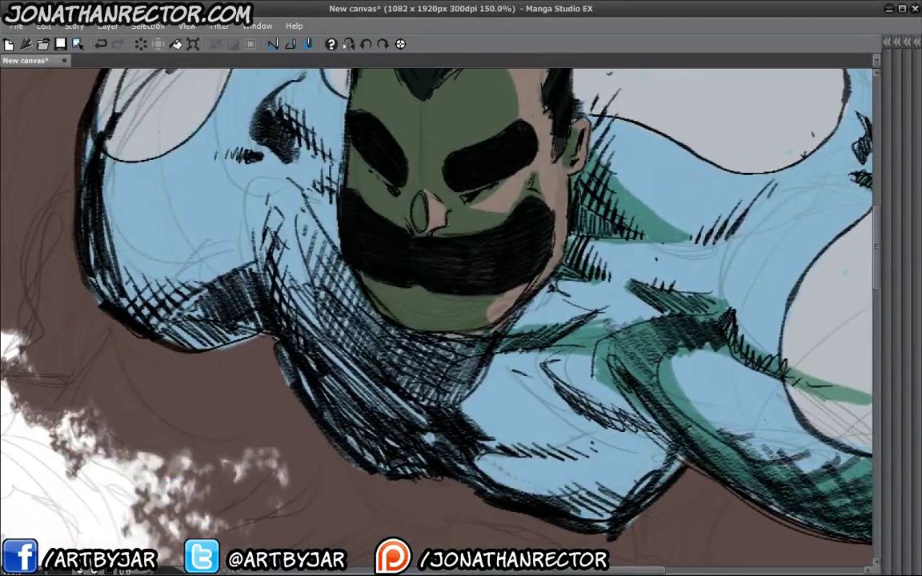
{"action": "left_click_drag", "start_coordinate": [573, 382], "coordinate": [460, 316]}
{"action": "mouse_move", "coordinate": [600, 397]}
{"action": "left_mouse_down"}
{"action": "mouse_move", "coordinate": [490, 343]}
{"action": "mouse_move", "coordinate": [384, 376]}
{"action": "left_mouse_up"}
{"action": "left_click_drag", "start_coordinate": [552, 436], "coordinate": [412, 397]}
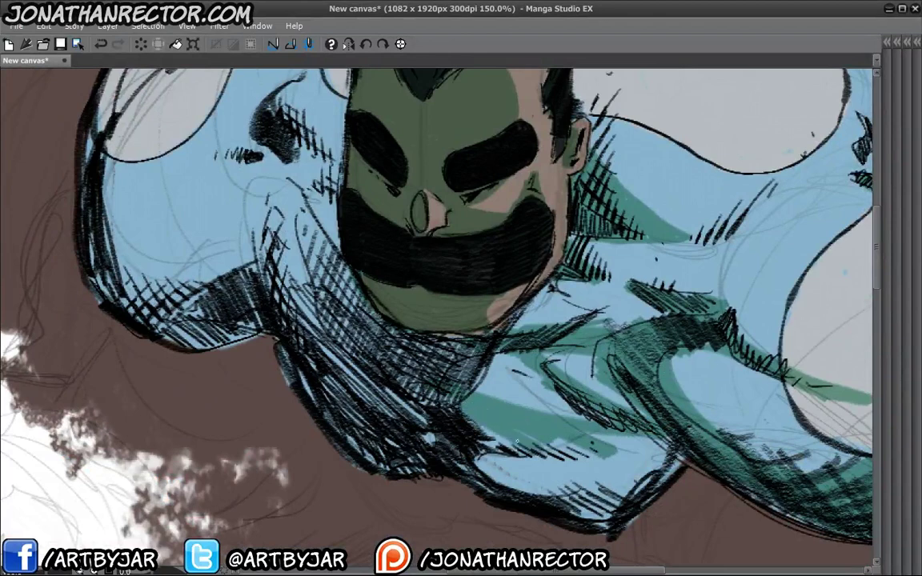
{"action": "left_click_drag", "start_coordinate": [508, 440], "coordinate": [420, 412]}
{"action": "left_click_drag", "start_coordinate": [608, 432], "coordinate": [565, 442]}
{"action": "left_click_drag", "start_coordinate": [560, 392], "coordinate": [528, 394]}
{"action": "left_click_drag", "start_coordinate": [616, 449], "coordinate": [440, 408]}
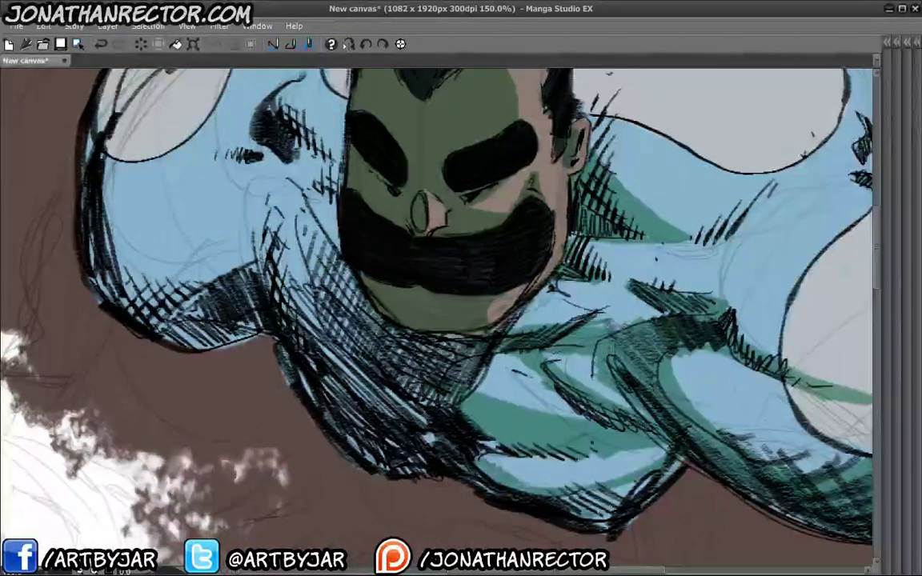
{"action": "mouse_move", "coordinate": [620, 416]}
{"action": "left_mouse_down"}
{"action": "mouse_move", "coordinate": [536, 464]}
{"action": "mouse_move", "coordinate": [437, 408]}
{"action": "left_mouse_up"}
{"action": "left_click_drag", "start_coordinate": [550, 448], "coordinate": [460, 429]}
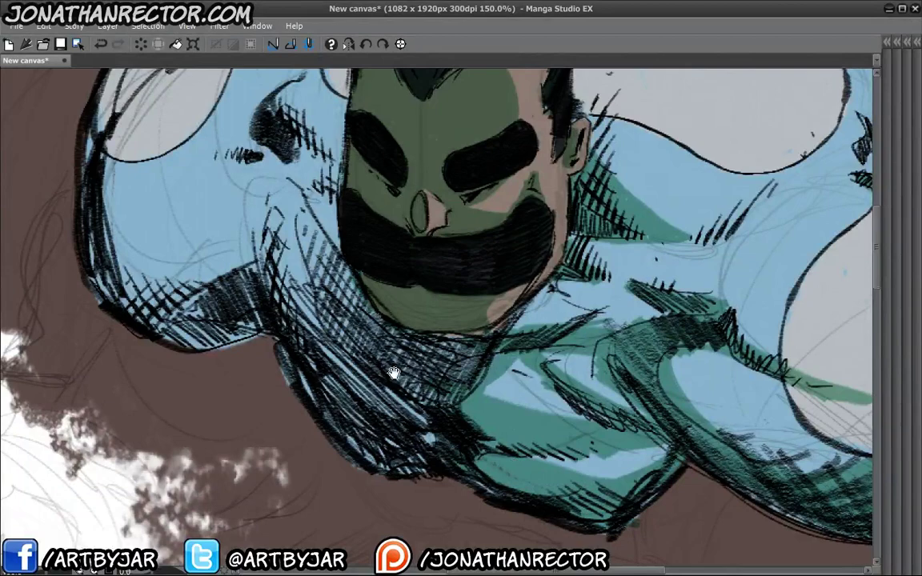
Shade the hatched neck and the area left of the chin with darker teal
{"action": "left_click_drag", "start_coordinate": [400, 329], "coordinate": [509, 374]}
{"action": "left_click_drag", "start_coordinate": [496, 340], "coordinate": [428, 328]}
{"action": "left_click_drag", "start_coordinate": [512, 376], "coordinate": [392, 328]}
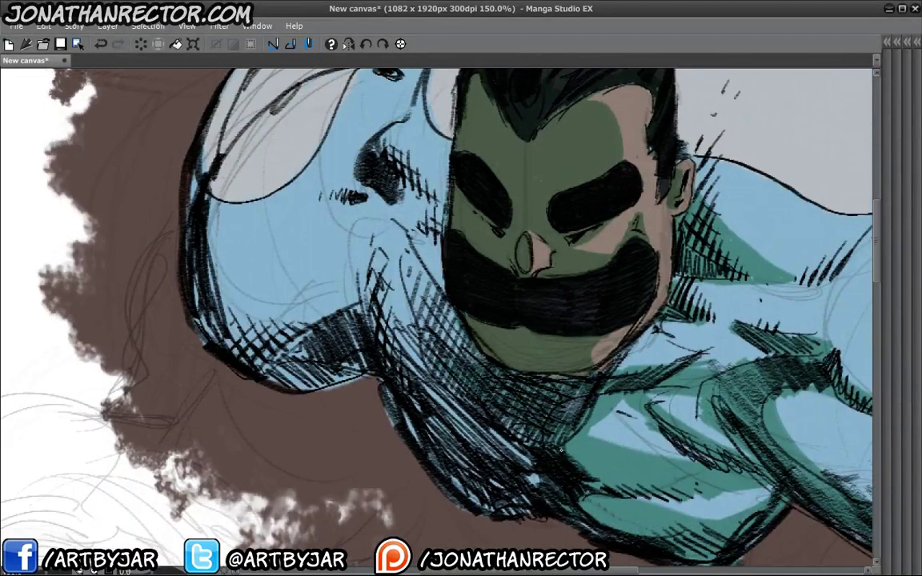
{"action": "left_click_drag", "start_coordinate": [480, 420], "coordinate": [380, 336]}
{"action": "left_click_drag", "start_coordinate": [476, 452], "coordinate": [376, 360]}
{"action": "left_click_drag", "start_coordinate": [440, 456], "coordinate": [368, 380]}
{"action": "mouse_move", "coordinate": [400, 320]}
{"action": "left_mouse_down"}
{"action": "mouse_move", "coordinate": [488, 392]}
{"action": "mouse_move", "coordinate": [456, 316]}
{"action": "left_mouse_up"}
{"action": "left_click_drag", "start_coordinate": [484, 382], "coordinate": [440, 292]}
{"action": "mouse_move", "coordinate": [476, 414]}
{"action": "left_mouse_down"}
{"action": "mouse_move", "coordinate": [440, 316]}
{"action": "mouse_move", "coordinate": [425, 370]}
{"action": "mouse_move", "coordinate": [404, 325]}
{"action": "mouse_move", "coordinate": [288, 256]}
{"action": "left_mouse_up"}
Paint teal along the helmet's left side and darken its left outline
{"action": "left_click_drag", "start_coordinate": [280, 217], "coordinate": [276, 288]}
{"action": "mouse_move", "coordinate": [272, 288]}
{"action": "left_mouse_down"}
{"action": "mouse_move", "coordinate": [396, 376]}
{"action": "mouse_move", "coordinate": [384, 344]}
{"action": "left_mouse_up"}
{"action": "left_click_drag", "start_coordinate": [400, 408], "coordinate": [364, 352]}
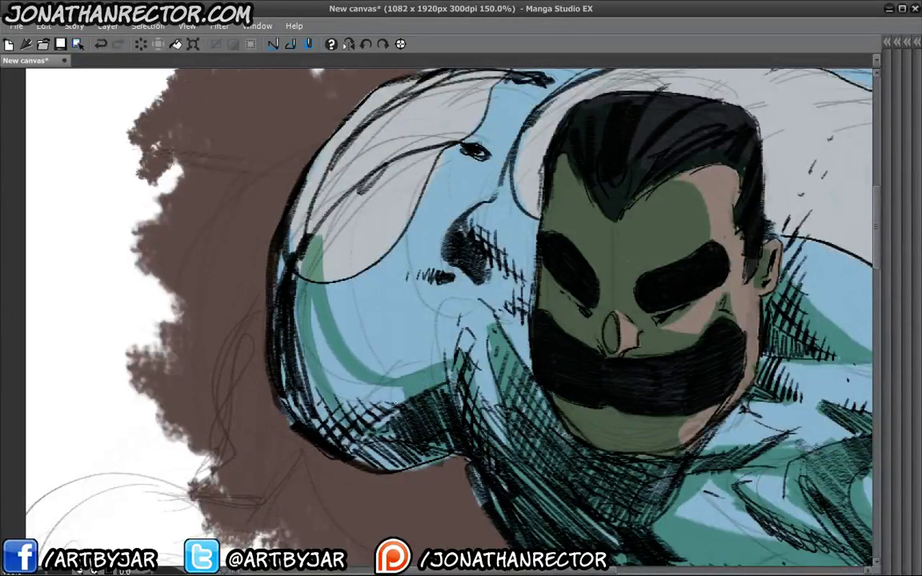
{"action": "mouse_move", "coordinate": [352, 416]}
{"action": "left_mouse_down"}
{"action": "mouse_move", "coordinate": [332, 348]}
{"action": "mouse_move", "coordinate": [324, 365]}
{"action": "mouse_move", "coordinate": [267, 254]}
{"action": "left_mouse_up"}
{"action": "left_click_drag", "start_coordinate": [266, 312], "coordinate": [267, 216]}
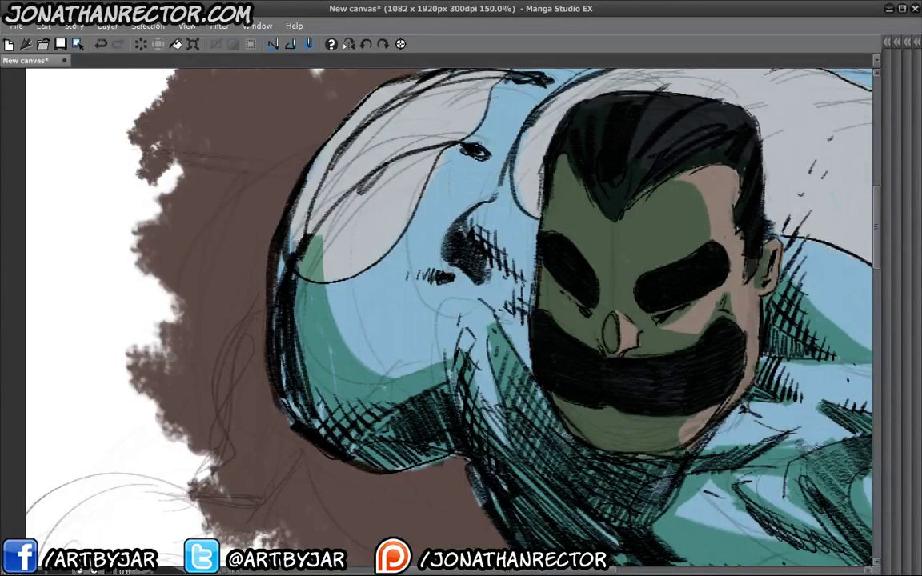
{"action": "left_click_drag", "start_coordinate": [288, 376], "coordinate": [300, 327]}
{"action": "left_click_drag", "start_coordinate": [412, 406], "coordinate": [373, 429]}
{"action": "mouse_move", "coordinate": [449, 321]}
{"action": "left_mouse_down"}
{"action": "mouse_move", "coordinate": [480, 352]}
{"action": "mouse_move", "coordinate": [512, 349]}
{"action": "left_mouse_up"}
Brush teal along the helmet's upper-left edge and shade its left side
{"action": "left_click_drag", "start_coordinate": [396, 178], "coordinate": [348, 232]}
{"action": "left_click_drag", "start_coordinate": [412, 124], "coordinate": [308, 288]}
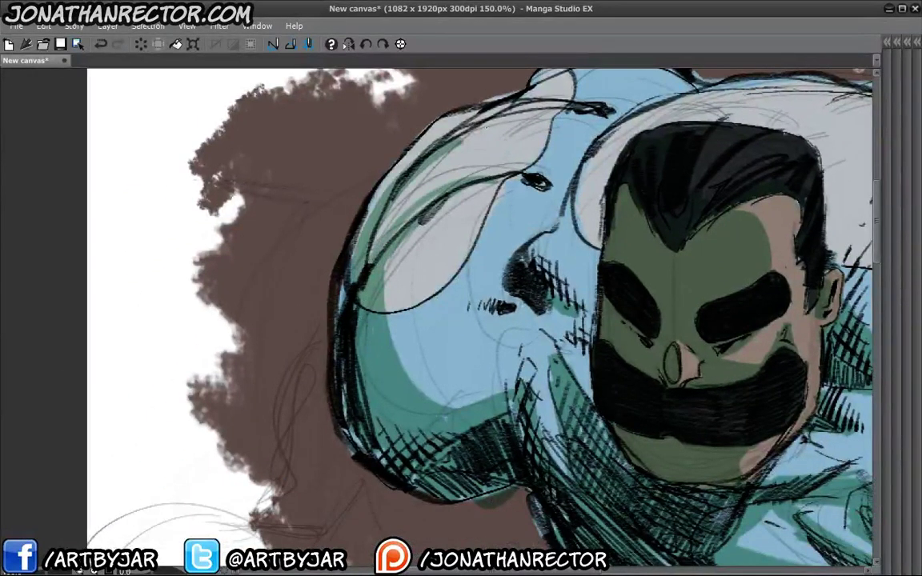
{"action": "left_click_drag", "start_coordinate": [485, 96], "coordinate": [396, 128]}
{"action": "left_click_drag", "start_coordinate": [392, 120], "coordinate": [308, 260]}
{"action": "left_click_drag", "start_coordinate": [476, 114], "coordinate": [388, 274]}
{"action": "left_click_drag", "start_coordinate": [344, 322], "coordinate": [308, 374]}
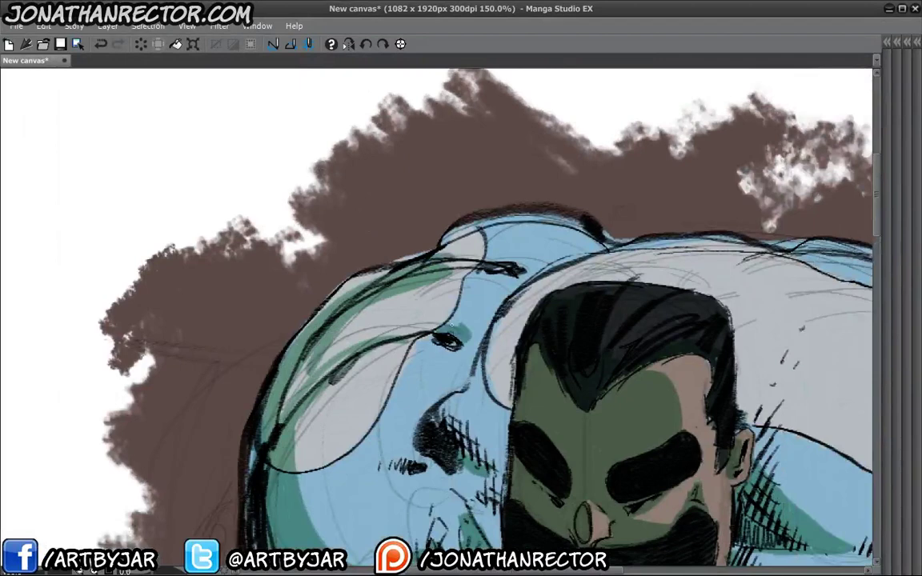
{"action": "mouse_move", "coordinate": [458, 325]}
{"action": "left_mouse_down"}
{"action": "mouse_move", "coordinate": [477, 337]}
{"action": "mouse_move", "coordinate": [423, 297]}
{"action": "mouse_move", "coordinate": [399, 224]}
{"action": "left_mouse_up"}
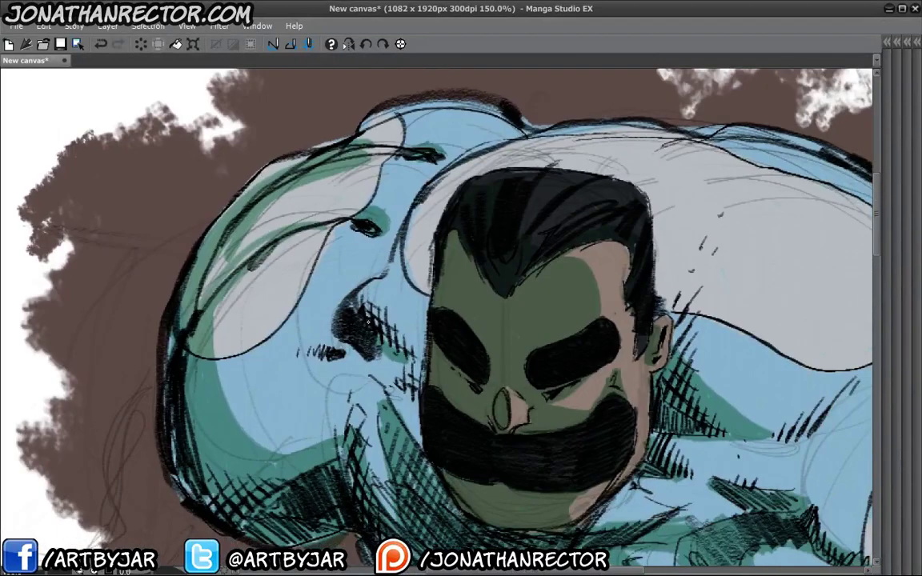
Hatch dark shadows around the left cheek and under the black mouth band
{"action": "mouse_move", "coordinate": [382, 312]}
{"action": "left_mouse_down"}
{"action": "mouse_move", "coordinate": [334, 349]}
{"action": "mouse_move", "coordinate": [324, 392]}
{"action": "left_mouse_up"}
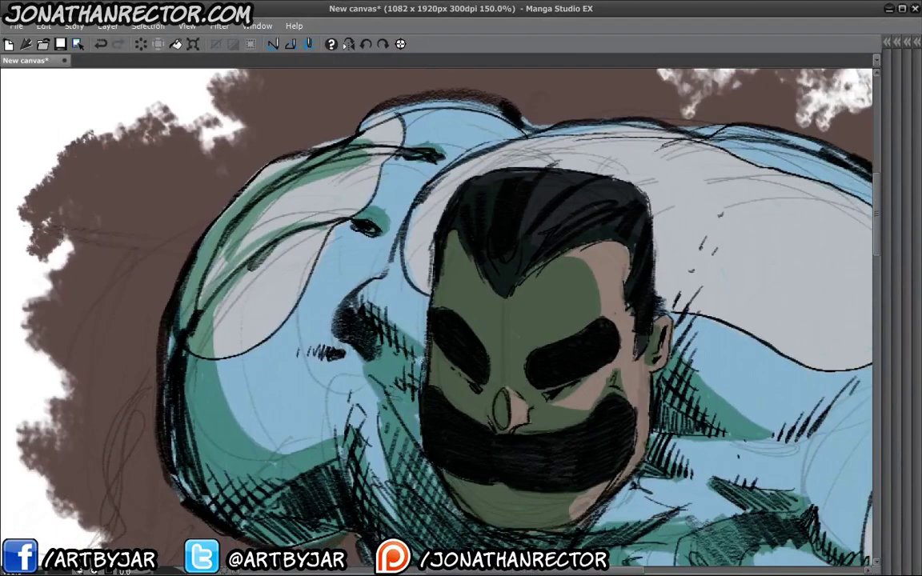
{"action": "left_click_drag", "start_coordinate": [349, 328], "coordinate": [328, 360]}
{"action": "left_click_drag", "start_coordinate": [376, 424], "coordinate": [364, 245]}
{"action": "left_click_drag", "start_coordinate": [540, 285], "coordinate": [503, 314]}
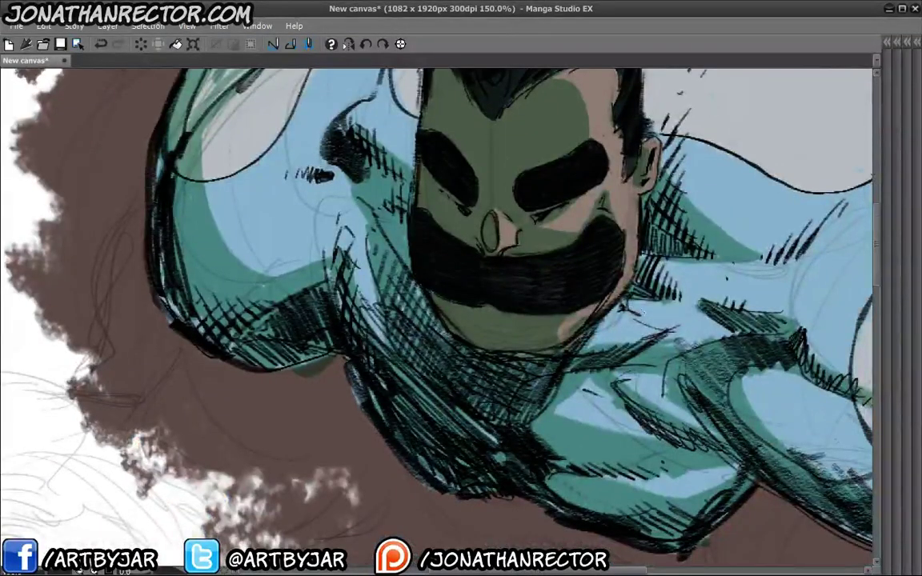
{"action": "left_click_drag", "start_coordinate": [571, 270], "coordinate": [532, 306]}
Add more hatching under the chin and jaw, plus small marks beside the mouth mask
{"action": "left_click_drag", "start_coordinate": [568, 269], "coordinate": [538, 295]}
{"action": "left_click_drag", "start_coordinate": [581, 228], "coordinate": [537, 309]}
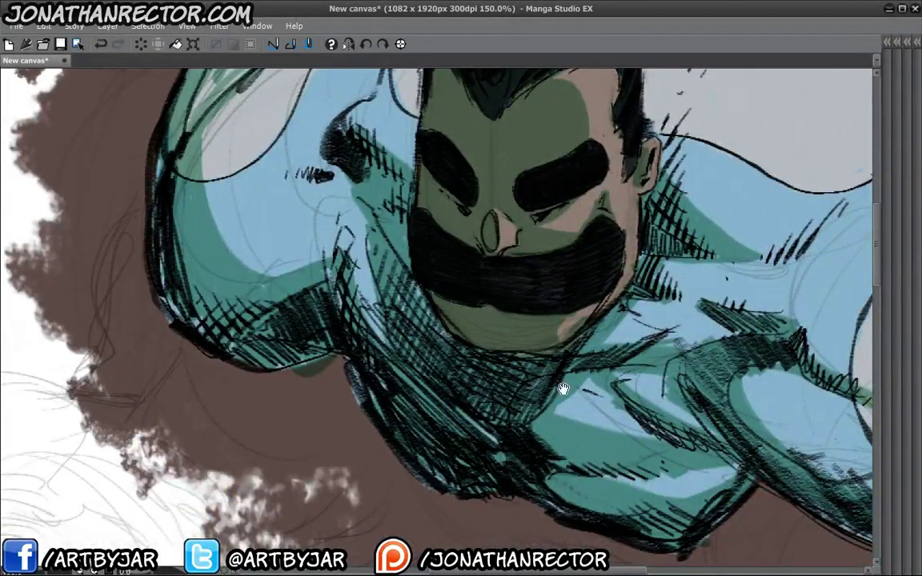
{"action": "left_click_drag", "start_coordinate": [562, 386], "coordinate": [523, 355]}
{"action": "left_click_drag", "start_coordinate": [472, 301], "coordinate": [461, 312]}
{"action": "mouse_move", "coordinate": [493, 310]}
{"action": "left_mouse_down"}
{"action": "mouse_move", "coordinate": [474, 350]}
{"action": "mouse_move", "coordinate": [460, 344]}
{"action": "left_mouse_up"}
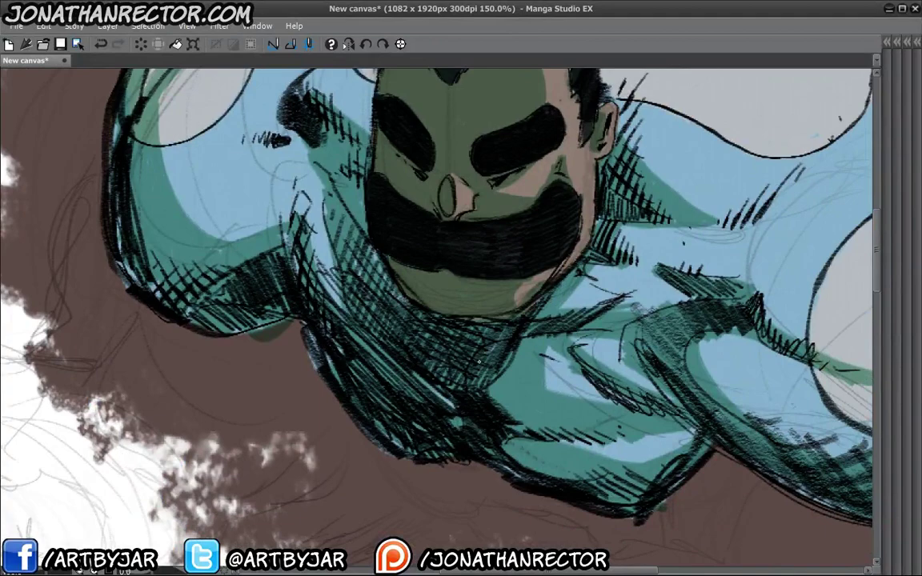
{"action": "left_click_drag", "start_coordinate": [377, 246], "coordinate": [368, 262]}
Zoom out to 66.7% and paint brown into the lower-left white area
{"action": "scroll", "coordinate": [397, 346], "scroll_direction": "down", "scroll_amount": 1}
{"action": "scroll", "coordinate": [397, 347], "scroll_direction": "down", "scroll_amount": 2}
{"action": "scroll", "coordinate": [358, 350], "scroll_direction": "down", "scroll_amount": 1}
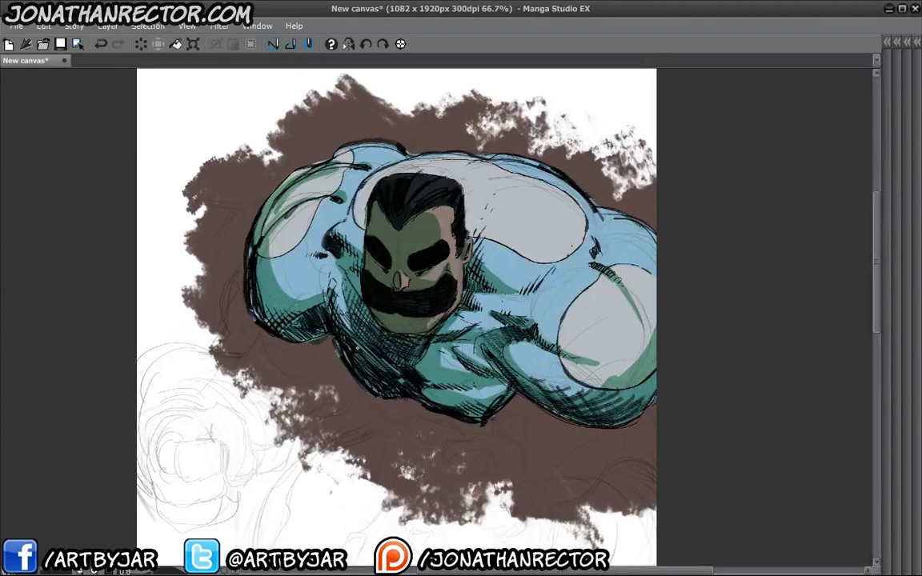
{"action": "left_click_drag", "start_coordinate": [210, 356], "coordinate": [240, 396]}
Shade and hatch the left arm dark green, undoing the last shoulder stroke
{"action": "left_click_drag", "start_coordinate": [307, 264], "coordinate": [309, 276]}
{"action": "mouse_move", "coordinate": [303, 240]}
{"action": "left_mouse_down"}
{"action": "mouse_move", "coordinate": [309, 288]}
{"action": "mouse_move", "coordinate": [303, 261]}
{"action": "mouse_move", "coordinate": [332, 291]}
{"action": "left_mouse_up"}
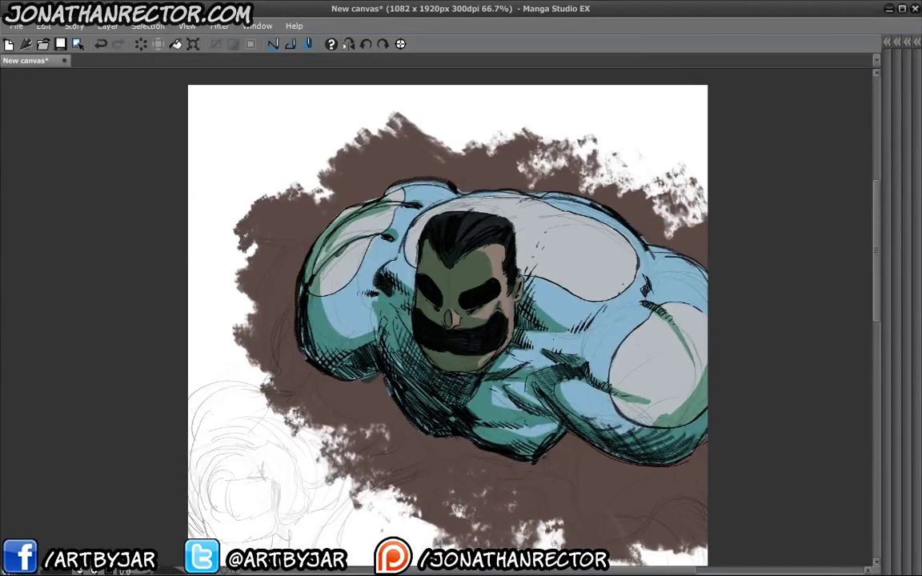
{"action": "left_click_drag", "start_coordinate": [335, 354], "coordinate": [350, 368]}
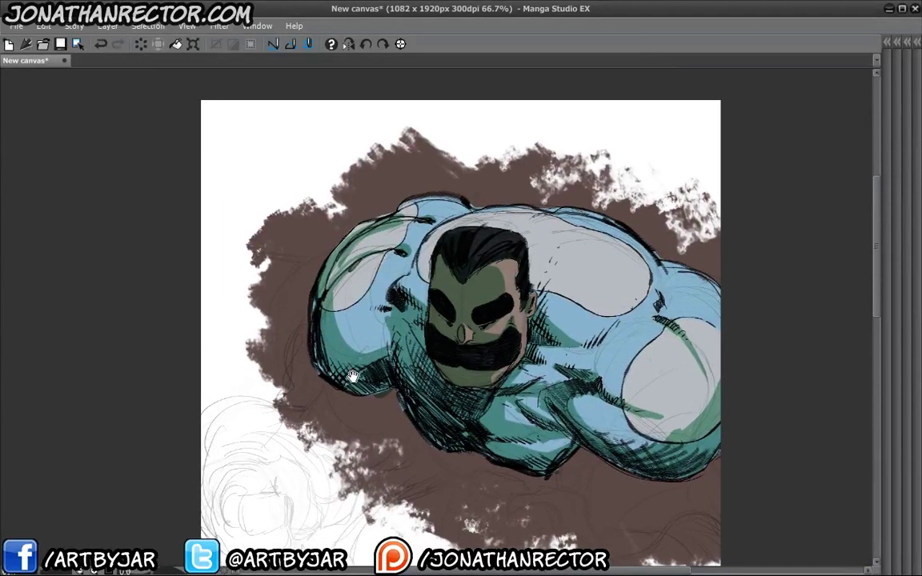
{"action": "left_click_drag", "start_coordinate": [316, 335], "coordinate": [360, 396]}
{"action": "left_click_drag", "start_coordinate": [313, 325], "coordinate": [377, 341]}
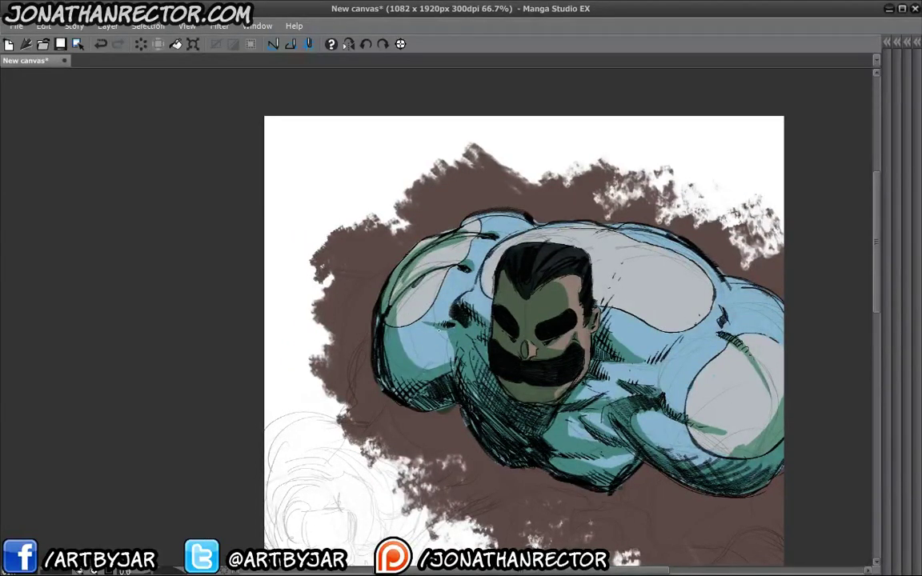
{"action": "mouse_move", "coordinate": [400, 297]}
{"action": "left_mouse_down"}
{"action": "mouse_move", "coordinate": [360, 321]}
{"action": "mouse_move", "coordinate": [406, 333]}
{"action": "mouse_move", "coordinate": [386, 333]}
{"action": "mouse_move", "coordinate": [361, 306]}
{"action": "left_mouse_up"}
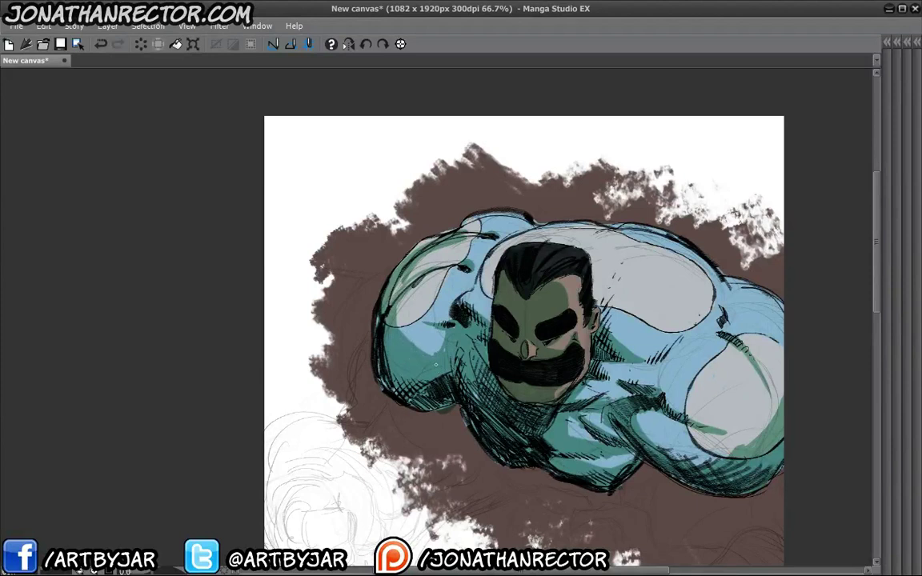
{"action": "left_click_drag", "start_coordinate": [438, 347], "coordinate": [412, 338]}
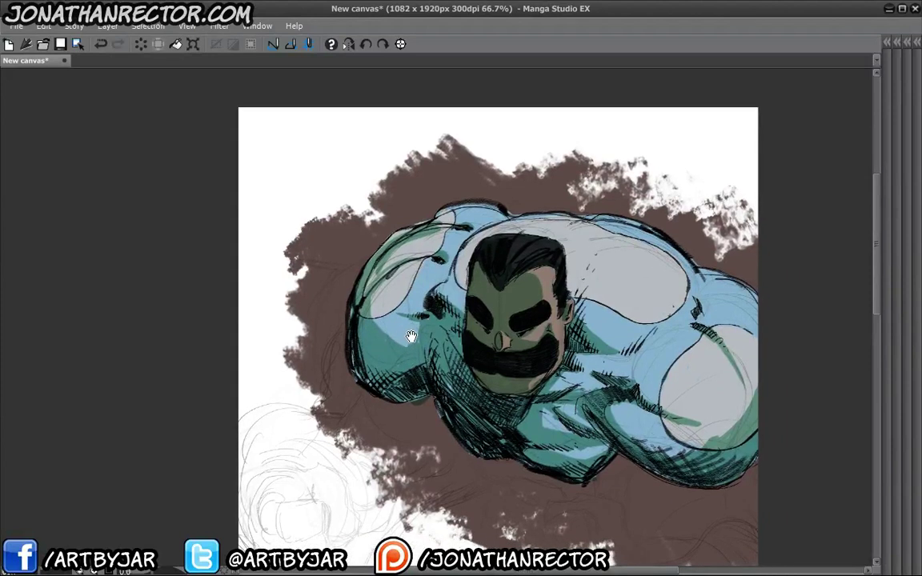
{"action": "key", "text": "ctrl+z"}
{"action": "key", "text": "ctrl+z"}
Add a darker blue shade along the right shoulder outline
{"action": "mouse_move", "coordinate": [682, 255]}
{"action": "left_mouse_down"}
{"action": "mouse_move", "coordinate": [699, 272]}
{"action": "mouse_move", "coordinate": [691, 284]}
{"action": "left_mouse_up"}
{"action": "left_click_drag", "start_coordinate": [405, 328], "coordinate": [352, 289]}
{"action": "scroll", "coordinate": [405, 351], "scroll_direction": "up", "scroll_amount": 1}
Create new raster Layer 6 above Layer 2 and pick the custom pencil sub tool at size 17
{"action": "left_click_drag", "start_coordinate": [377, 372], "coordinate": [327, 459]}
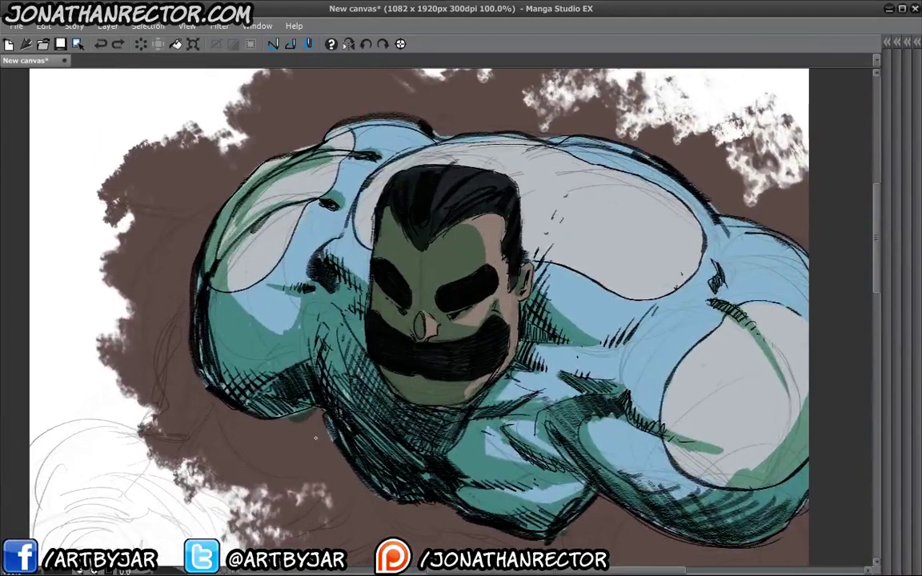
{"action": "left_click_drag", "start_coordinate": [159, 358], "coordinate": [81, 267]}
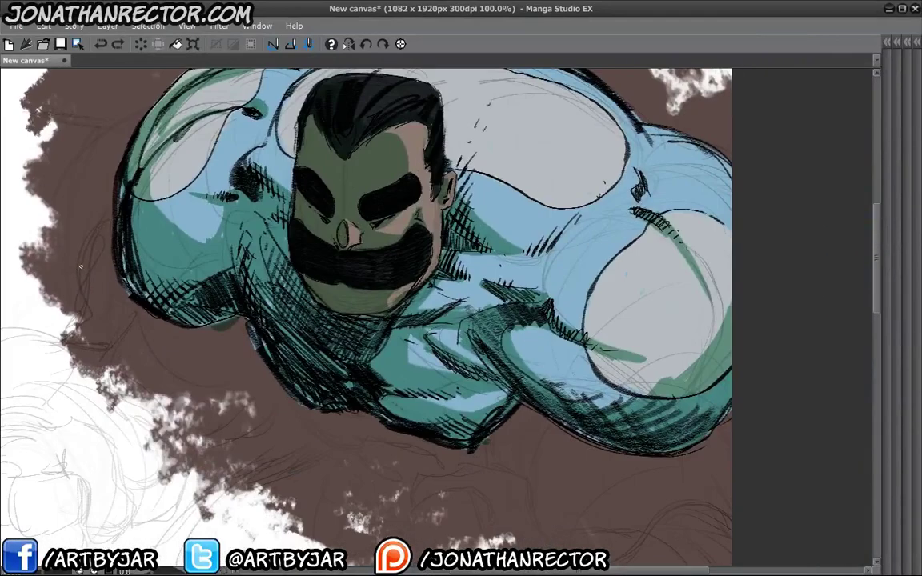
{"action": "key", "text": "Tab"}
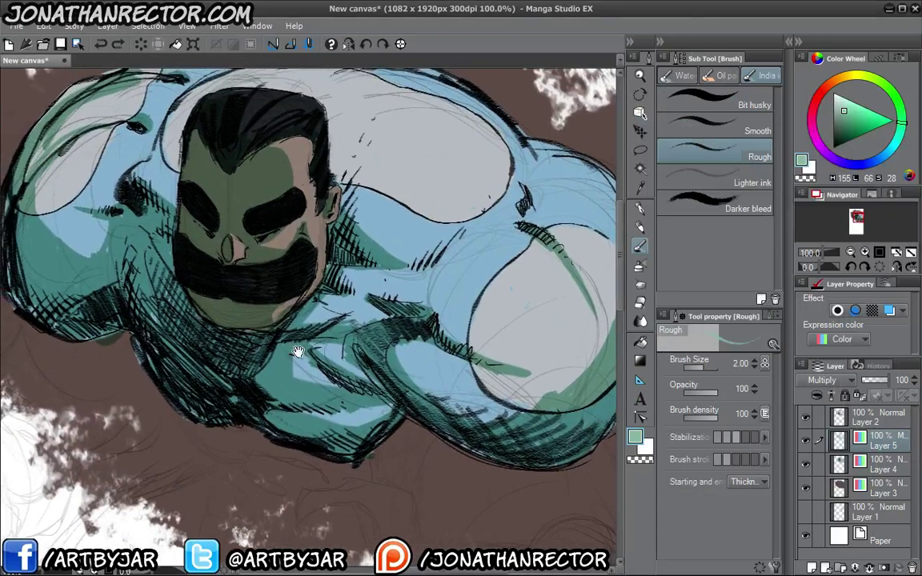
{"action": "left_click", "coordinate": [877, 417]}
{"action": "left_click", "coordinate": [812, 566]}
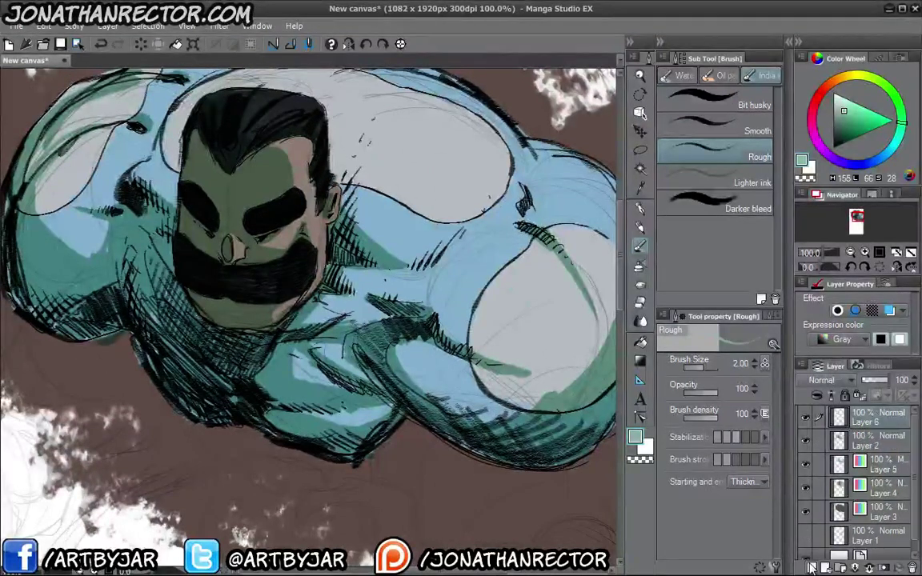
{"action": "left_click", "coordinate": [639, 228]}
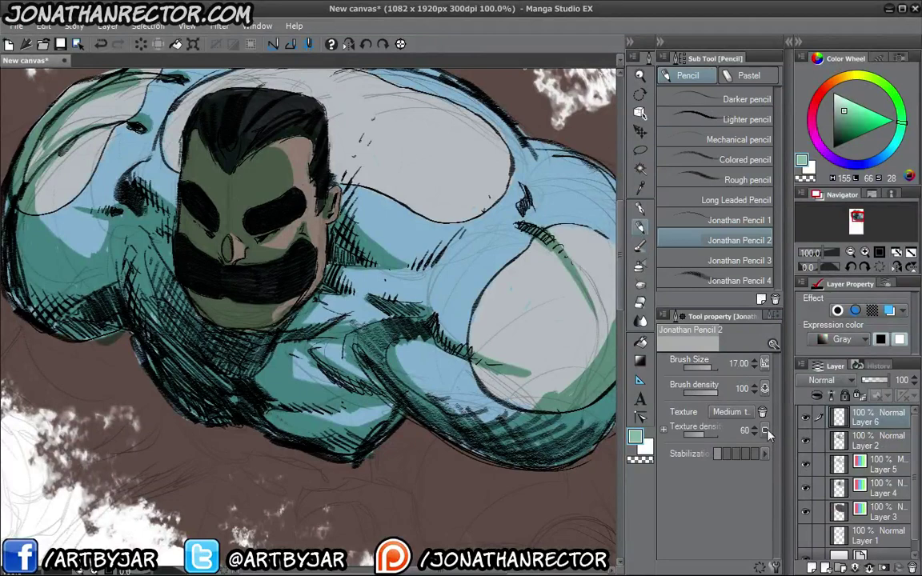
Pick a bright pink drawing colour and draw a highlight along the mouth mask's left edge
{"action": "left_click", "coordinate": [813, 115]}
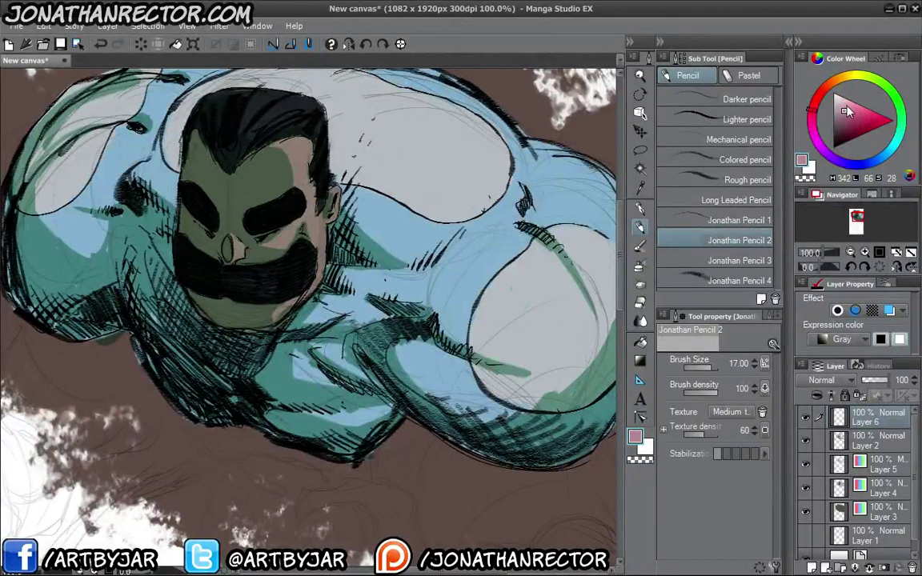
{"action": "left_click_drag", "start_coordinate": [845, 107], "coordinate": [837, 98]}
{"action": "key", "text": "Tab"}
{"action": "scroll", "coordinate": [209, 388], "scroll_direction": "up", "scroll_amount": 1}
{"action": "left_click_drag", "start_coordinate": [209, 388], "coordinate": [486, 336]}
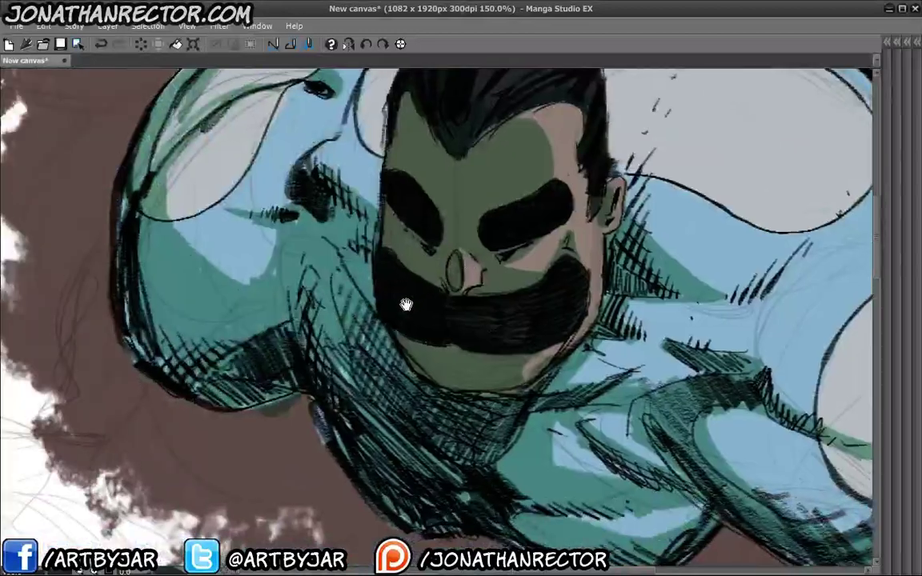
{"action": "left_click_drag", "start_coordinate": [396, 318], "coordinate": [413, 328]}
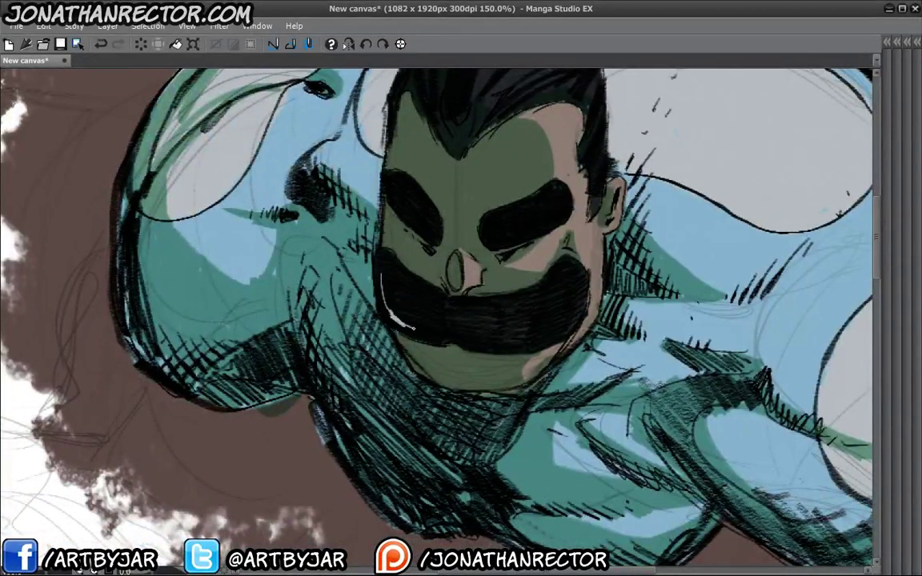
Set Layer 6's Expression color to Color, undoing a stray pink stroke on the mouth mask
{"action": "key", "text": "Tab"}
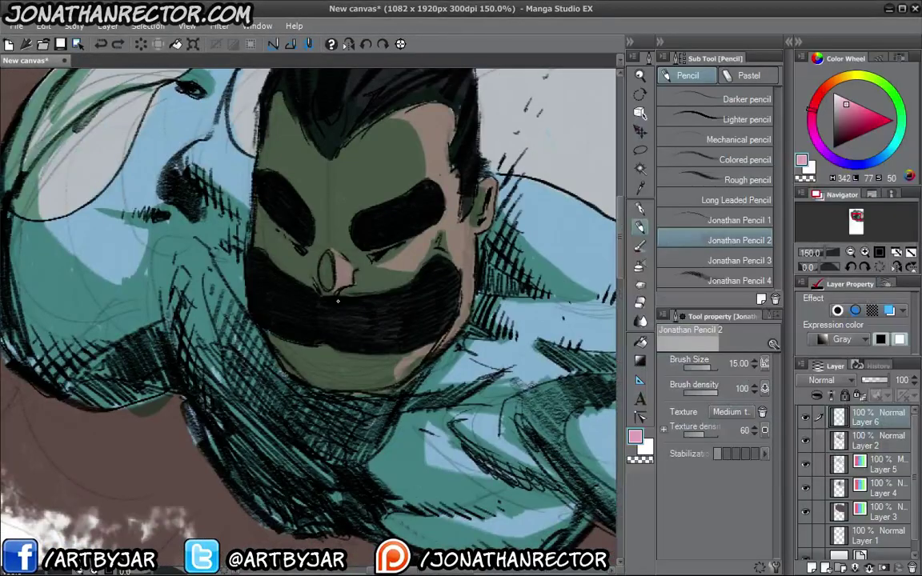
{"action": "left_click", "coordinate": [842, 340]}
{"action": "left_click", "coordinate": [835, 357]}
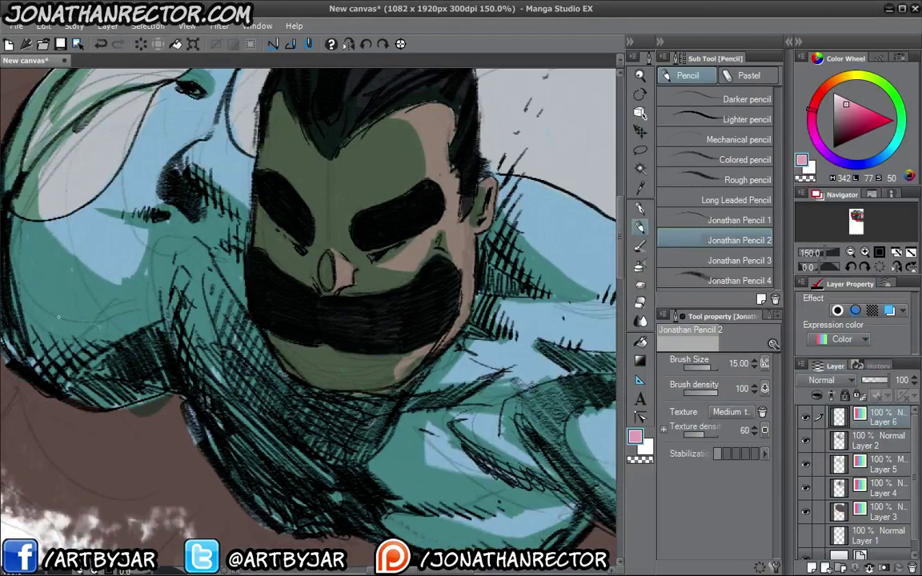
{"action": "key", "text": "Tab"}
{"action": "left_click_drag", "start_coordinate": [376, 289], "coordinate": [450, 343]}
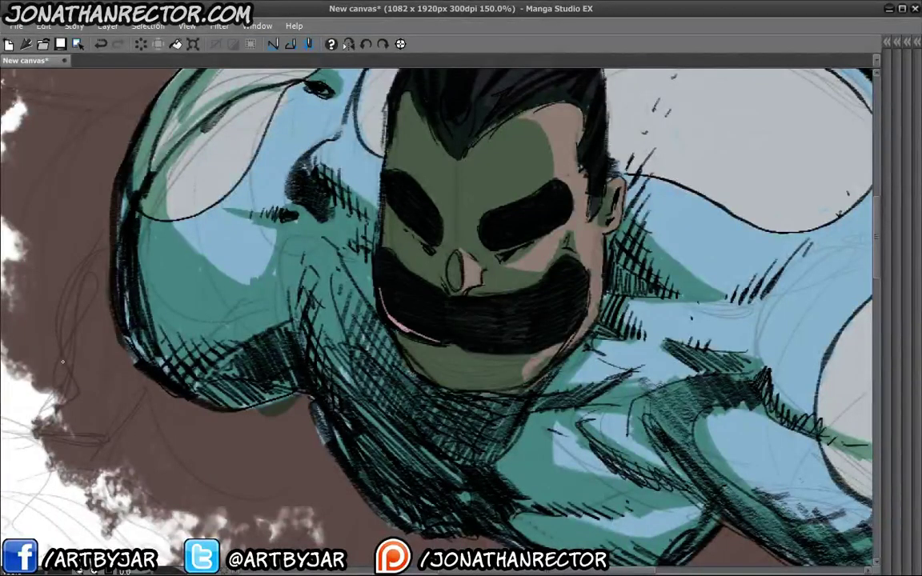
{"action": "key", "text": "ctrl+z"}
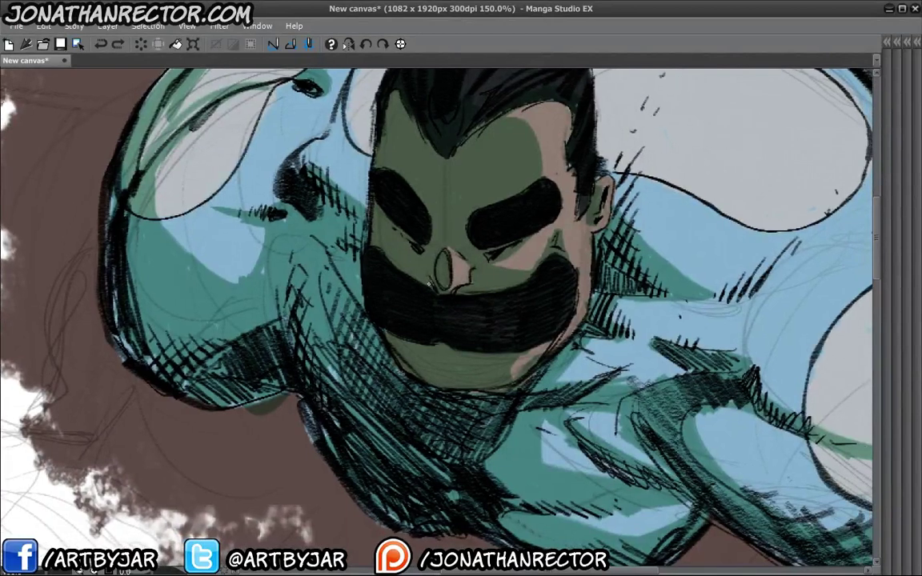
Draw thin pink rim lines along the mouth mask, jaw, eye mask and lower-left torso edge
{"action": "left_click_drag", "start_coordinate": [430, 280], "coordinate": [441, 292]}
{"action": "left_click_drag", "start_coordinate": [364, 268], "coordinate": [400, 332]}
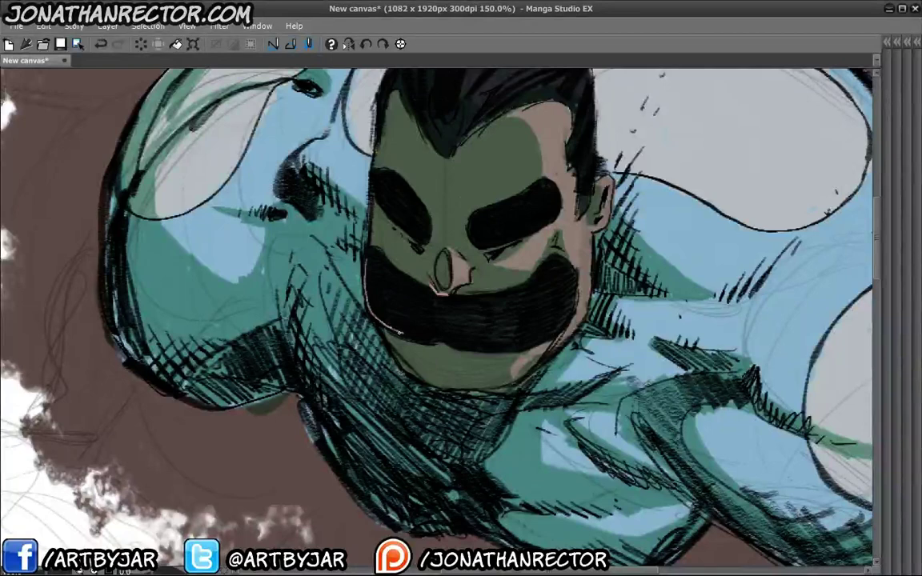
{"action": "mouse_move", "coordinate": [400, 332]}
{"action": "left_mouse_down"}
{"action": "mouse_move", "coordinate": [473, 348]}
{"action": "mouse_move", "coordinate": [561, 323]}
{"action": "left_mouse_up"}
{"action": "mouse_move", "coordinate": [338, 297]}
{"action": "left_mouse_down"}
{"action": "mouse_move", "coordinate": [427, 354]}
{"action": "mouse_move", "coordinate": [471, 346]}
{"action": "left_mouse_up"}
{"action": "left_click_drag", "start_coordinate": [373, 358], "coordinate": [387, 368]}
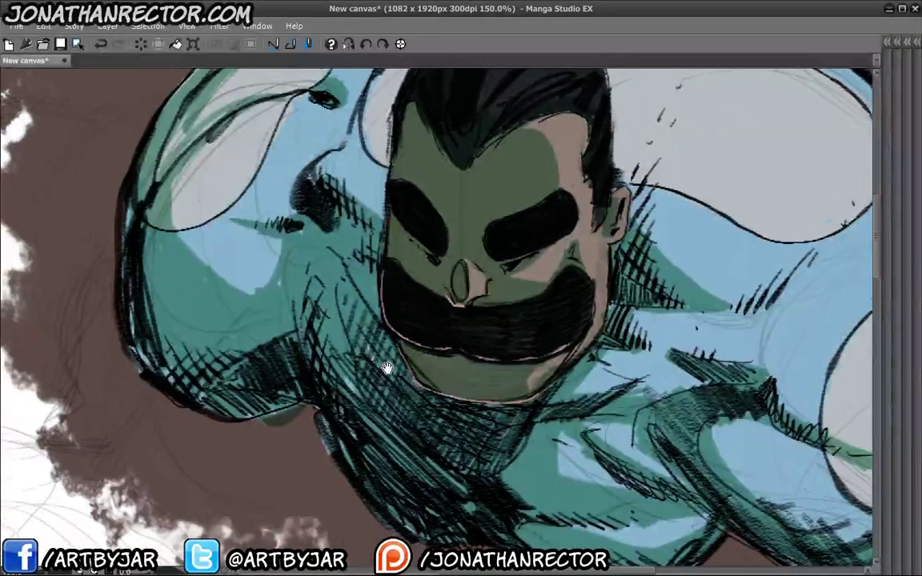
{"action": "left_click_drag", "start_coordinate": [431, 253], "coordinate": [405, 233]}
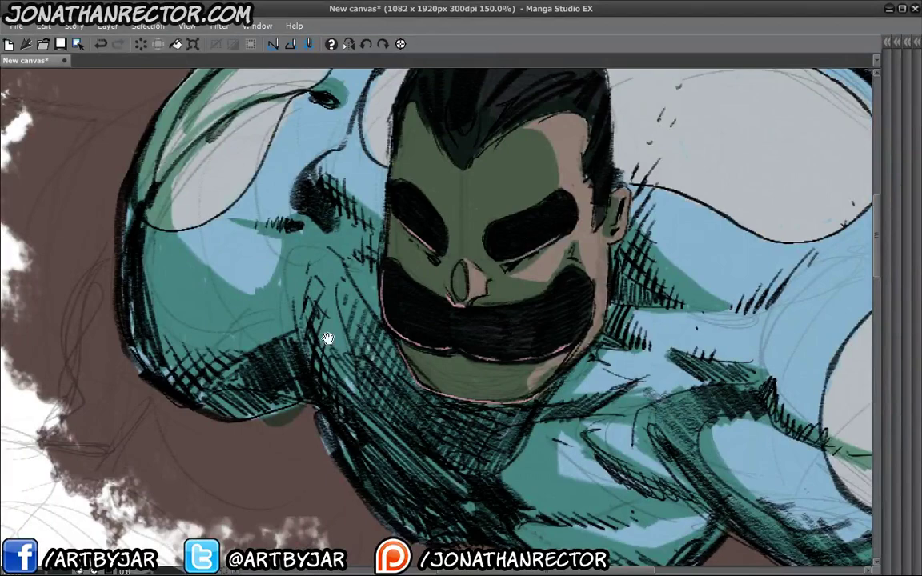
{"action": "left_click_drag", "start_coordinate": [296, 305], "coordinate": [258, 205]}
{"action": "left_click_drag", "start_coordinate": [296, 297], "coordinate": [382, 393]}
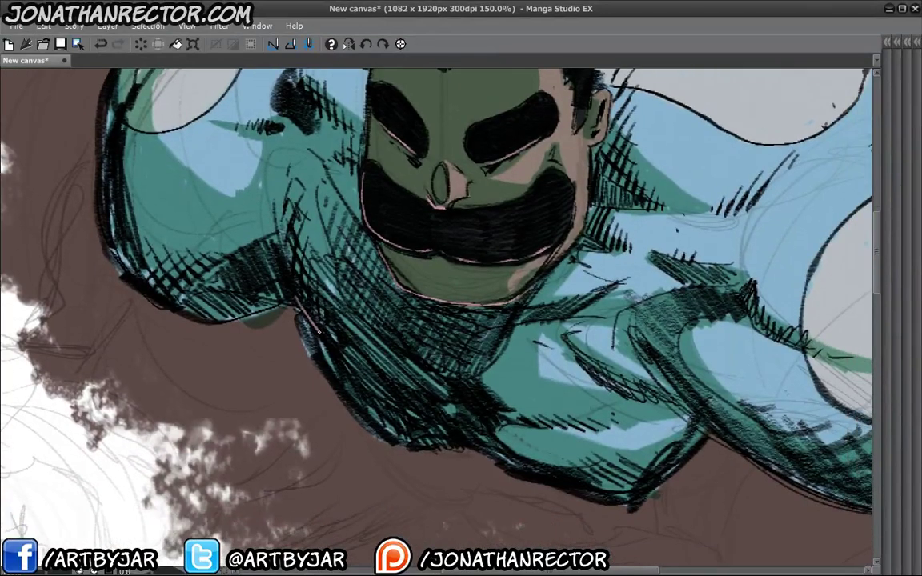
{"action": "key", "text": "Tab"}
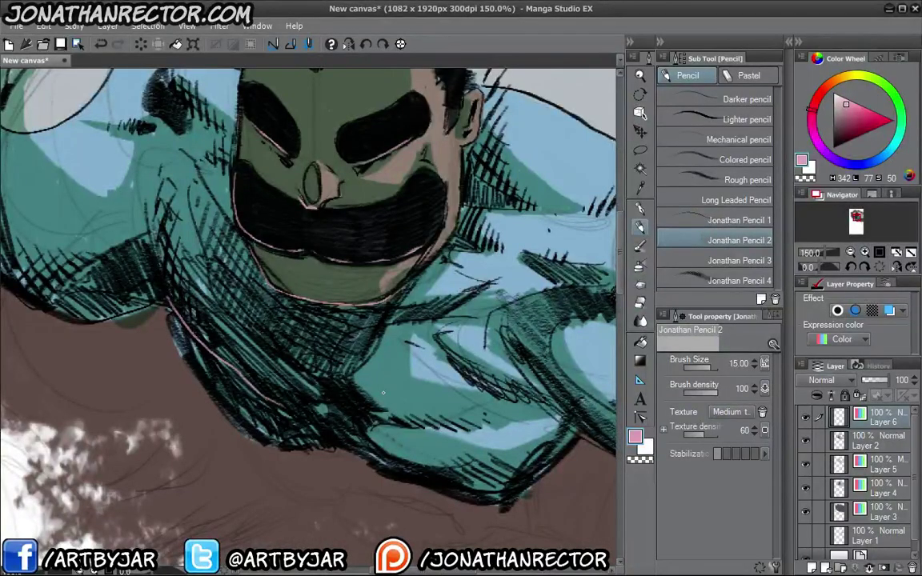
Undo a wide pink torso stroke, hide the side panels, and add dark torso hatching
{"action": "left_click_drag", "start_coordinate": [309, 386], "coordinate": [260, 329]}
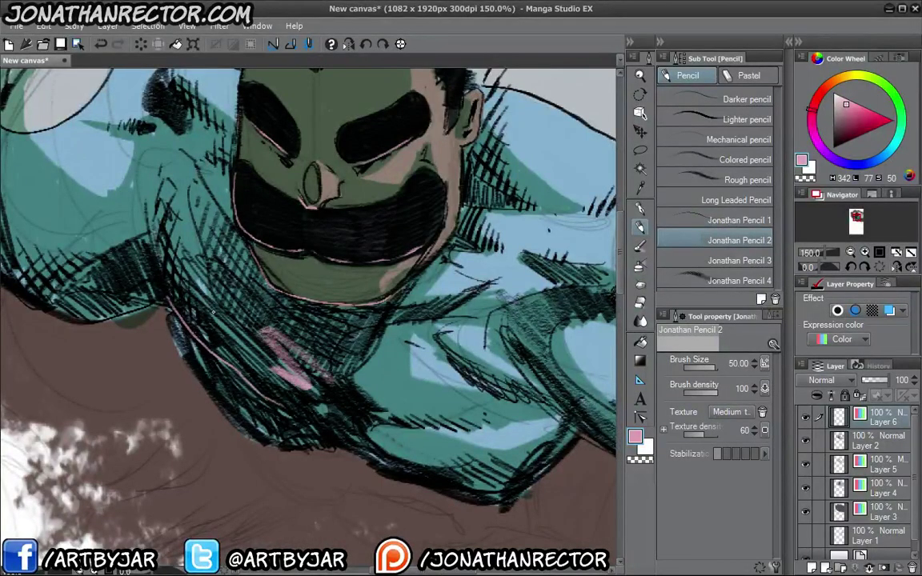
{"action": "key", "text": "ctrl+z"}
{"action": "key", "text": "Tab"}
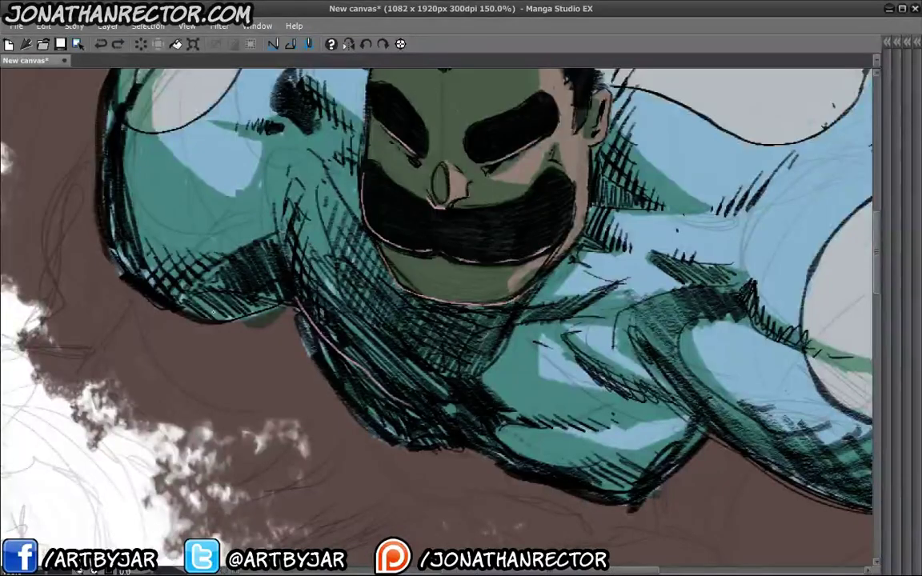
{"action": "mouse_move", "coordinate": [300, 316]}
{"action": "left_mouse_down"}
{"action": "mouse_move", "coordinate": [404, 405]}
{"action": "mouse_move", "coordinate": [282, 263]}
{"action": "left_mouse_up"}
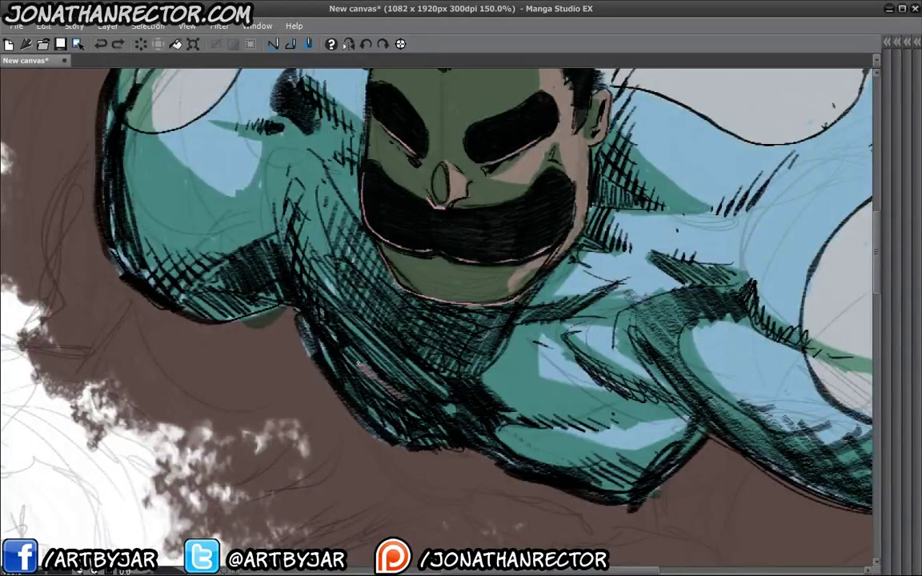
Paint pink rim-light lines along the lower edge of the torso
{"action": "left_click_drag", "start_coordinate": [433, 437], "coordinate": [291, 266]}
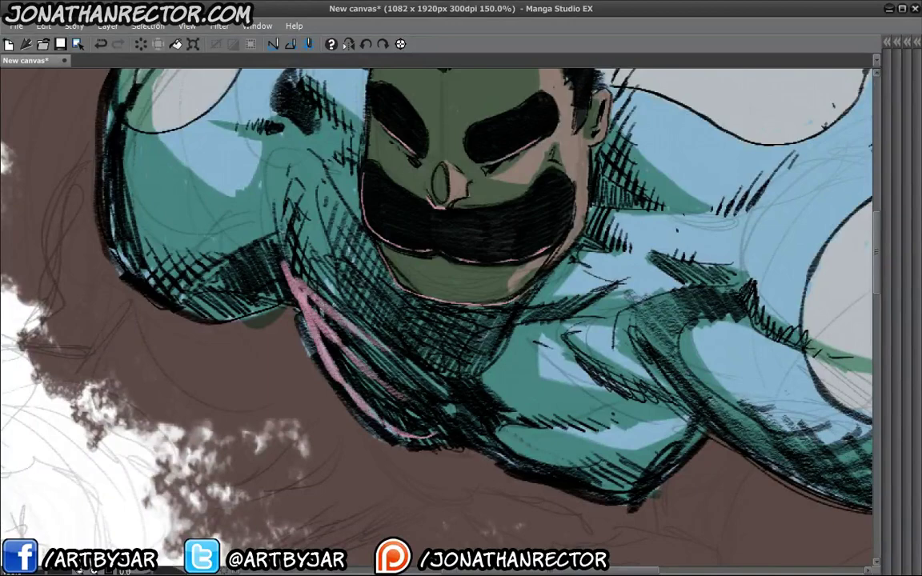
{"action": "left_click_drag", "start_coordinate": [560, 360], "coordinate": [441, 316]}
{"action": "left_click_drag", "start_coordinate": [330, 352], "coordinate": [451, 379]}
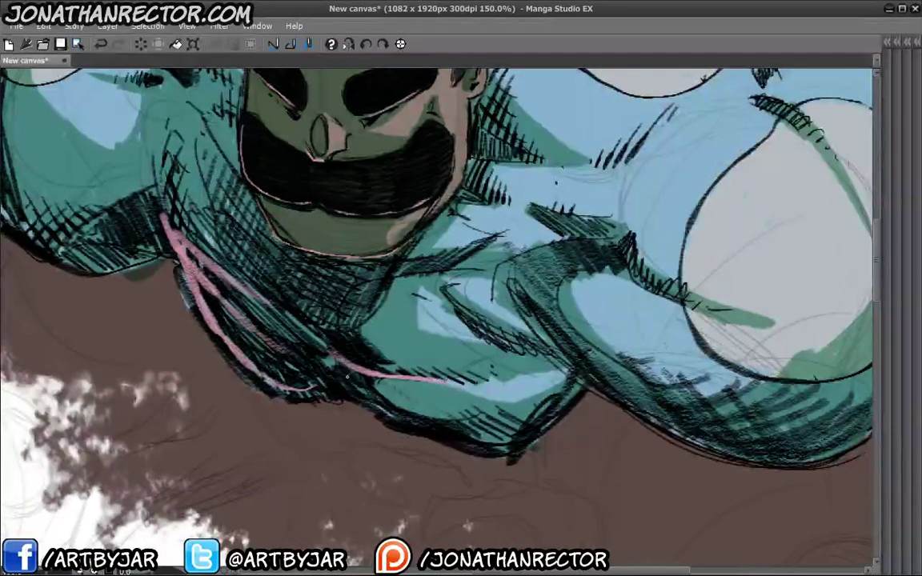
{"action": "left_click_drag", "start_coordinate": [312, 340], "coordinate": [521, 405]}
{"action": "left_click_drag", "start_coordinate": [525, 342], "coordinate": [309, 342]}
{"action": "mouse_move", "coordinate": [282, 260]}
{"action": "left_mouse_down"}
{"action": "mouse_move", "coordinate": [295, 289]}
{"action": "mouse_move", "coordinate": [408, 376]}
{"action": "mouse_move", "coordinate": [549, 412]}
{"action": "mouse_move", "coordinate": [688, 390]}
{"action": "left_mouse_up"}
{"action": "mouse_move", "coordinate": [331, 300]}
{"action": "left_mouse_down"}
{"action": "mouse_move", "coordinate": [352, 345]}
{"action": "mouse_move", "coordinate": [436, 396]}
{"action": "mouse_move", "coordinate": [480, 408]}
{"action": "left_mouse_up"}
Add pink rim light along the arm's inner curve and hatching, then pan to the face
{"action": "left_click_drag", "start_coordinate": [385, 370], "coordinate": [298, 281]}
{"action": "left_click_drag", "start_coordinate": [238, 294], "coordinate": [312, 320]}
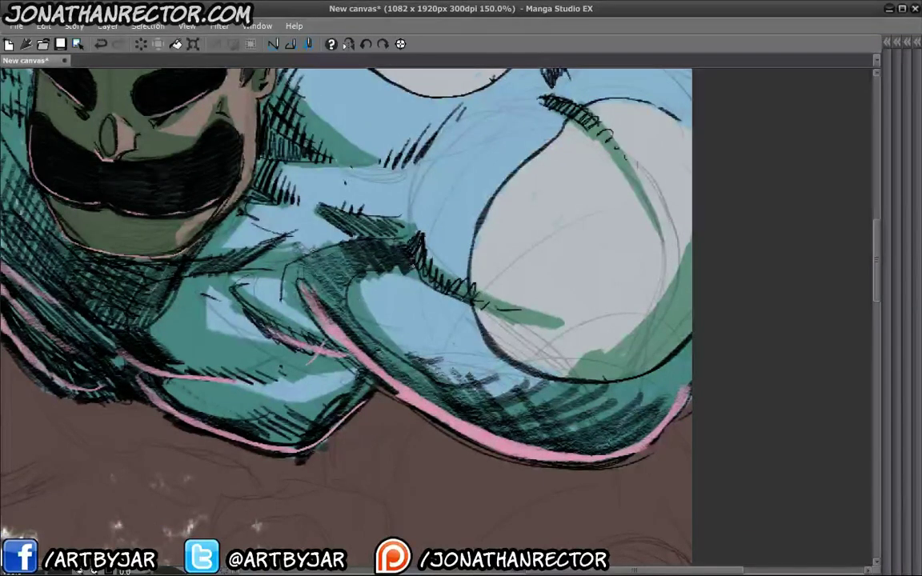
{"action": "left_click_drag", "start_coordinate": [408, 258], "coordinate": [479, 302]}
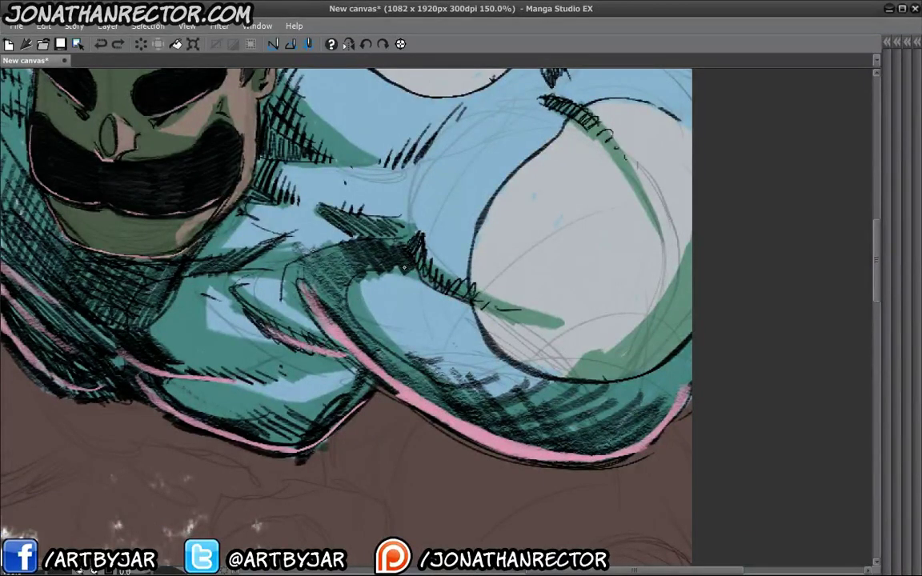
{"action": "mouse_move", "coordinate": [46, 333]}
{"action": "left_mouse_down"}
{"action": "mouse_move", "coordinate": [414, 430]}
{"action": "mouse_move", "coordinate": [494, 421]}
{"action": "left_mouse_up"}
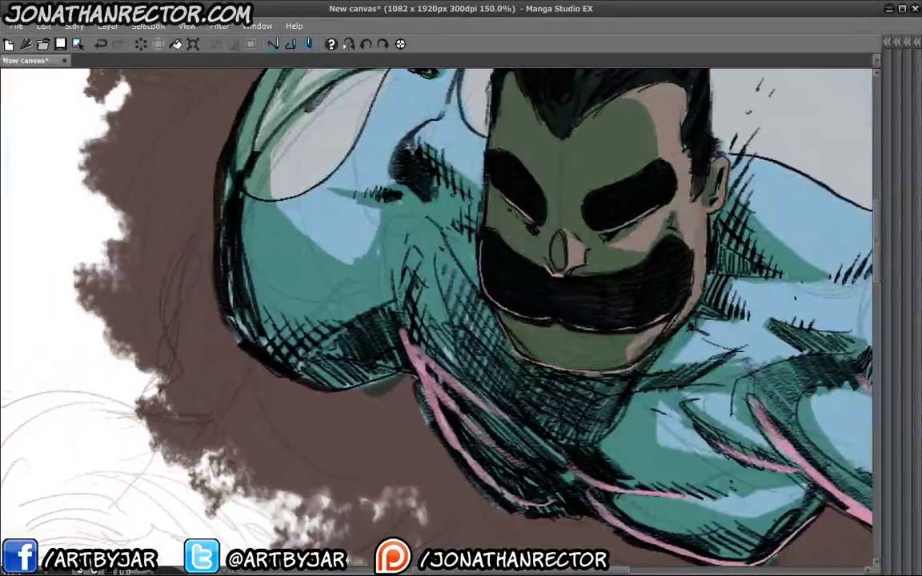
Hatch pink along the left shoulder's lower edge and dab pink onto the nose
{"action": "mouse_move", "coordinate": [368, 300]}
{"action": "left_mouse_down"}
{"action": "mouse_move", "coordinate": [336, 336]}
{"action": "mouse_move", "coordinate": [272, 350]}
{"action": "mouse_move", "coordinate": [231, 308]}
{"action": "mouse_move", "coordinate": [300, 349]}
{"action": "left_mouse_up"}
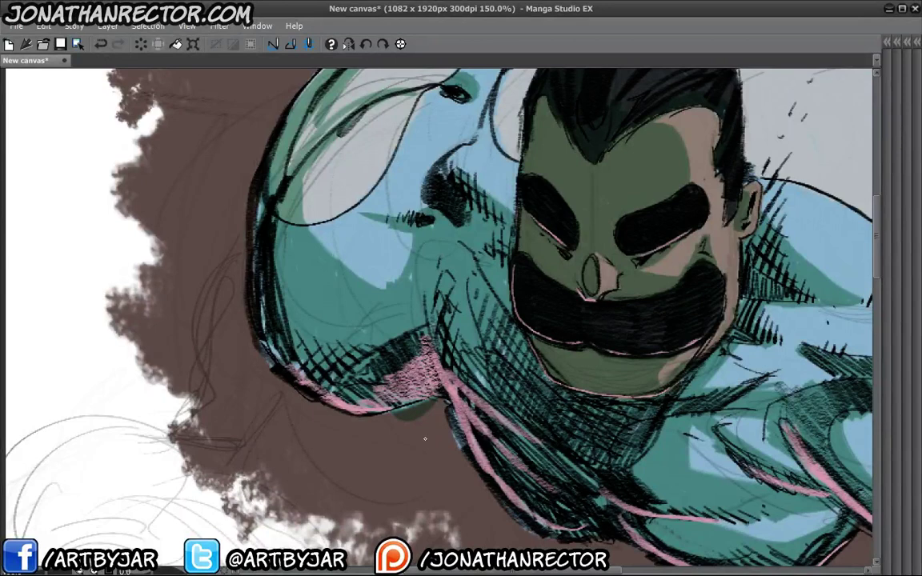
{"action": "left_click_drag", "start_coordinate": [595, 266], "coordinate": [589, 285]}
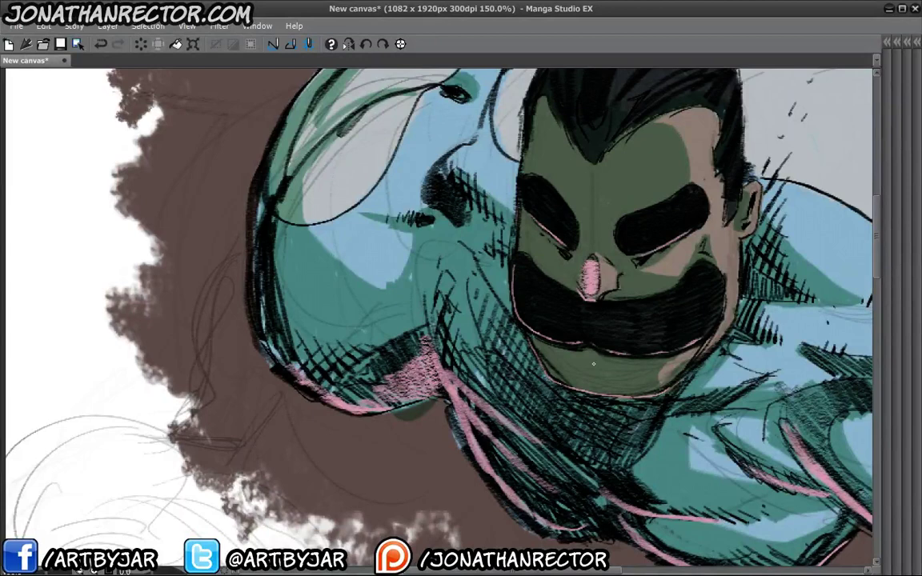
Undo the pink on the nose and add light pink hatching across the lower torso
{"action": "key", "text": "ctrl+z"}
{"action": "left_click_drag", "start_coordinate": [437, 288], "coordinate": [363, 242]}
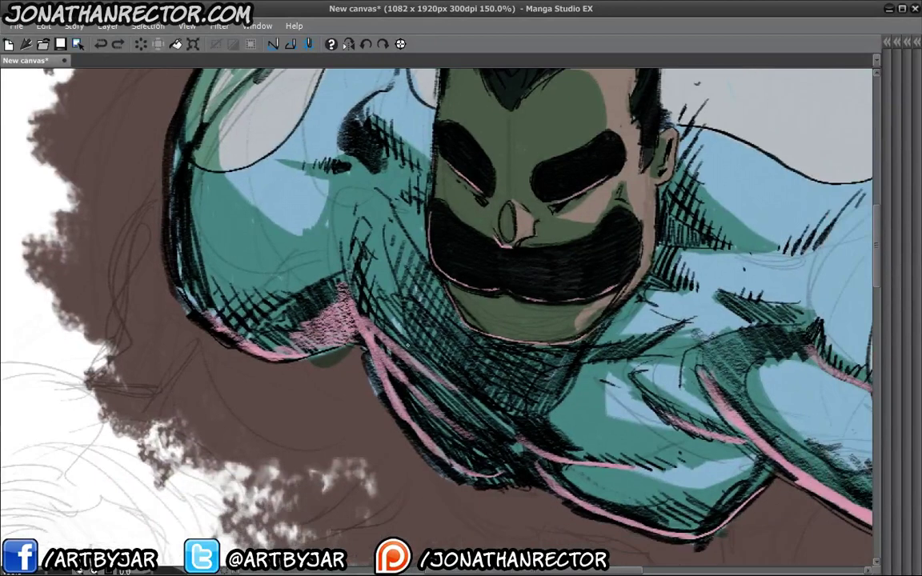
{"action": "left_click_drag", "start_coordinate": [421, 430], "coordinate": [358, 363]}
{"action": "mouse_move", "coordinate": [394, 415]}
{"action": "left_mouse_down"}
{"action": "mouse_move", "coordinate": [353, 367]}
{"action": "mouse_move", "coordinate": [331, 317]}
{"action": "left_mouse_up"}
{"action": "mouse_move", "coordinate": [444, 437]}
{"action": "left_mouse_down"}
{"action": "mouse_move", "coordinate": [358, 377]}
{"action": "mouse_move", "coordinate": [362, 362]}
{"action": "mouse_move", "coordinate": [369, 375]}
{"action": "left_mouse_up"}
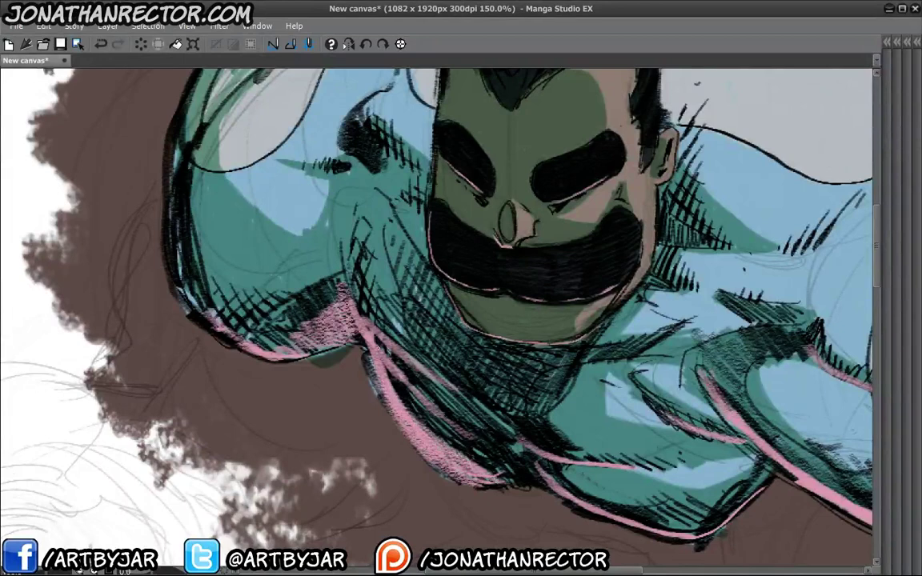
{"action": "mouse_move", "coordinate": [428, 396]}
{"action": "left_mouse_down"}
{"action": "mouse_move", "coordinate": [342, 308]}
{"action": "mouse_move", "coordinate": [417, 374]}
{"action": "mouse_move", "coordinate": [388, 364]}
{"action": "left_mouse_up"}
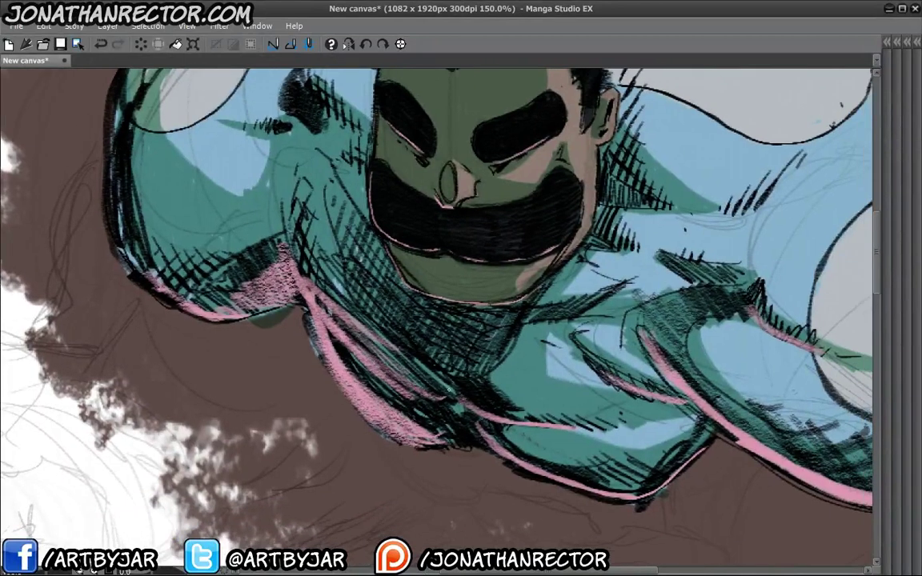
{"action": "mouse_move", "coordinate": [441, 379]}
{"action": "left_mouse_down"}
{"action": "mouse_move", "coordinate": [359, 342]}
{"action": "mouse_move", "coordinate": [410, 348]}
{"action": "left_mouse_up"}
{"action": "left_click_drag", "start_coordinate": [490, 425], "coordinate": [416, 374]}
{"action": "left_click_drag", "start_coordinate": [515, 437], "coordinate": [476, 424]}
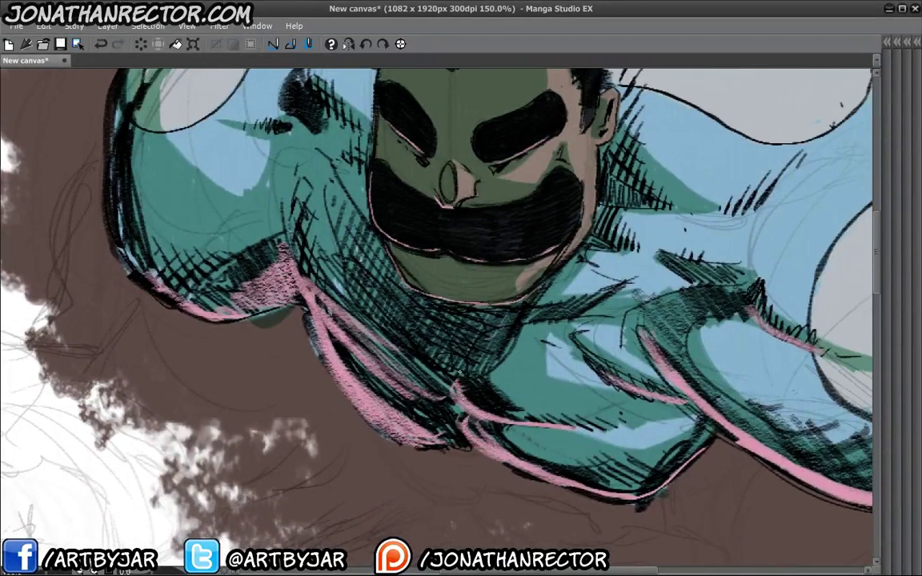
Add pink strokes along the body's left edge, near the cheek, and in the hair
{"action": "mouse_move", "coordinate": [346, 316]}
{"action": "left_mouse_down"}
{"action": "mouse_move", "coordinate": [432, 400]}
{"action": "mouse_move", "coordinate": [521, 451]}
{"action": "left_mouse_up"}
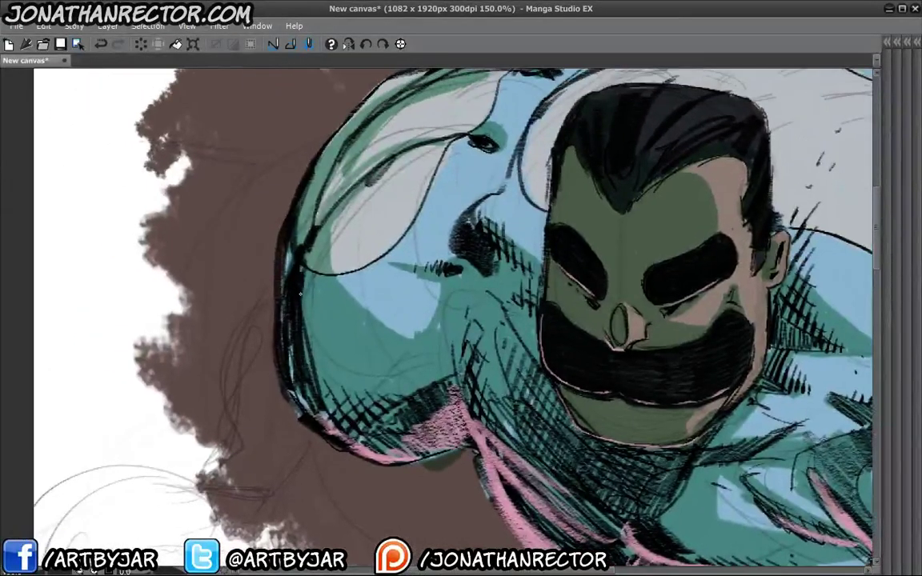
{"action": "left_click_drag", "start_coordinate": [306, 296], "coordinate": [350, 392]}
{"action": "left_click_drag", "start_coordinate": [466, 244], "coordinate": [490, 266]}
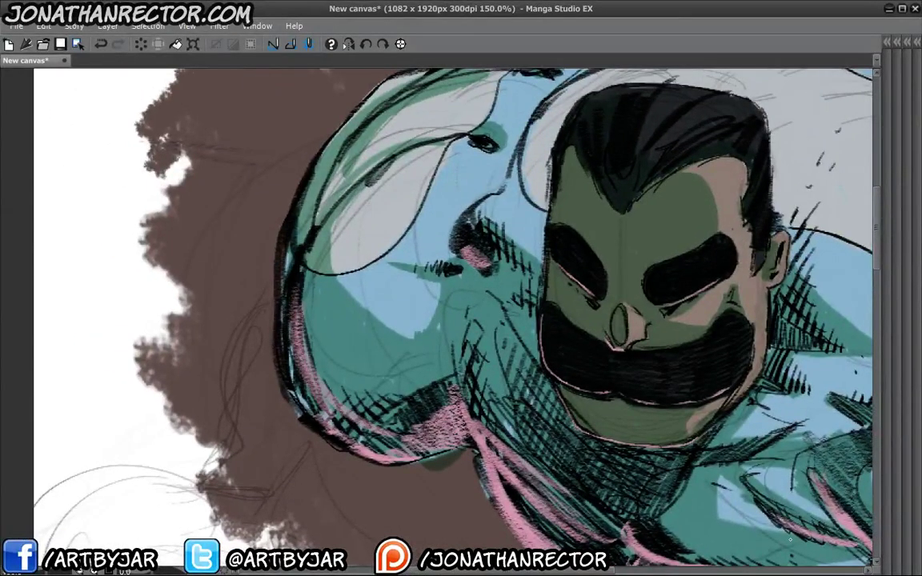
{"action": "mouse_move", "coordinate": [593, 144]}
{"action": "left_mouse_down"}
{"action": "mouse_move", "coordinate": [573, 161]}
{"action": "mouse_move", "coordinate": [594, 192]}
{"action": "mouse_move", "coordinate": [627, 210]}
{"action": "left_mouse_up"}
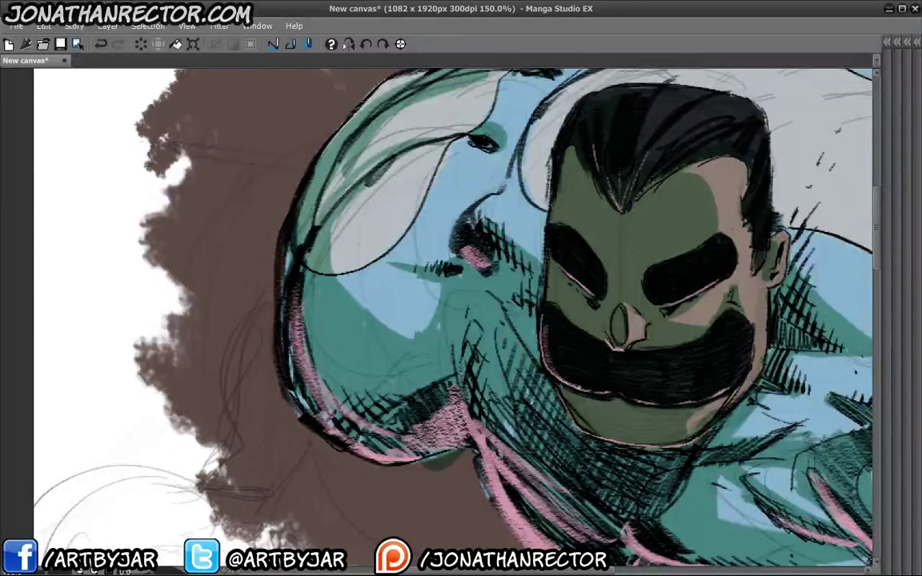
Highlight the mustache's lower edges in pink, discarding the chin highlight
{"action": "mouse_move", "coordinate": [544, 332]}
{"action": "left_mouse_down"}
{"action": "mouse_move", "coordinate": [600, 390]}
{"action": "mouse_move", "coordinate": [656, 395]}
{"action": "left_mouse_up"}
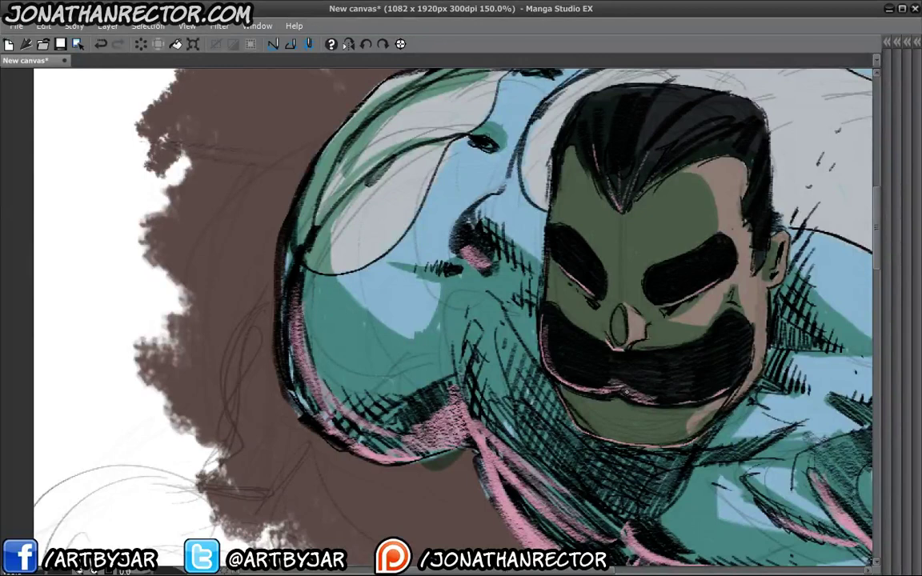
{"action": "left_click_drag", "start_coordinate": [719, 376], "coordinate": [647, 400]}
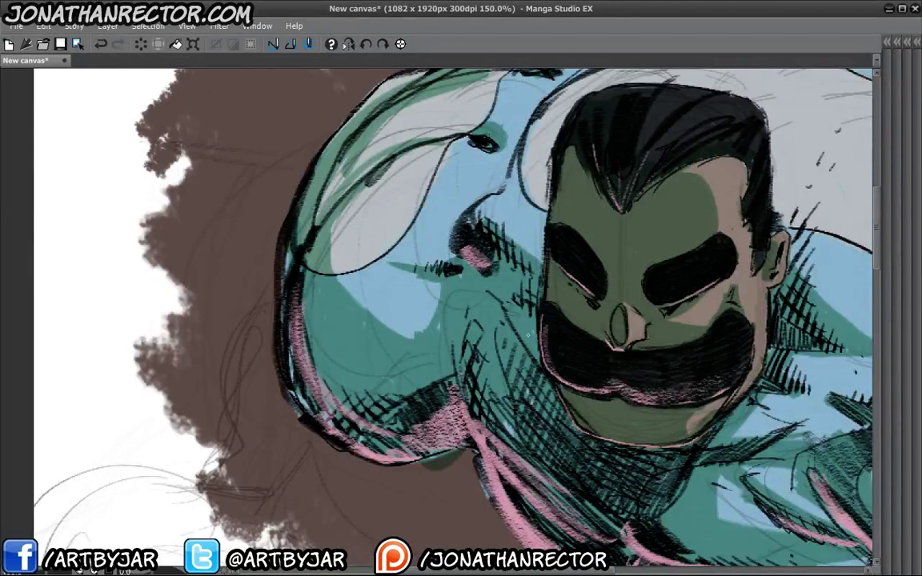
{"action": "mouse_move", "coordinate": [681, 438]}
{"action": "left_mouse_down"}
{"action": "mouse_move", "coordinate": [576, 420]}
{"action": "mouse_move", "coordinate": [686, 435]}
{"action": "left_mouse_up"}
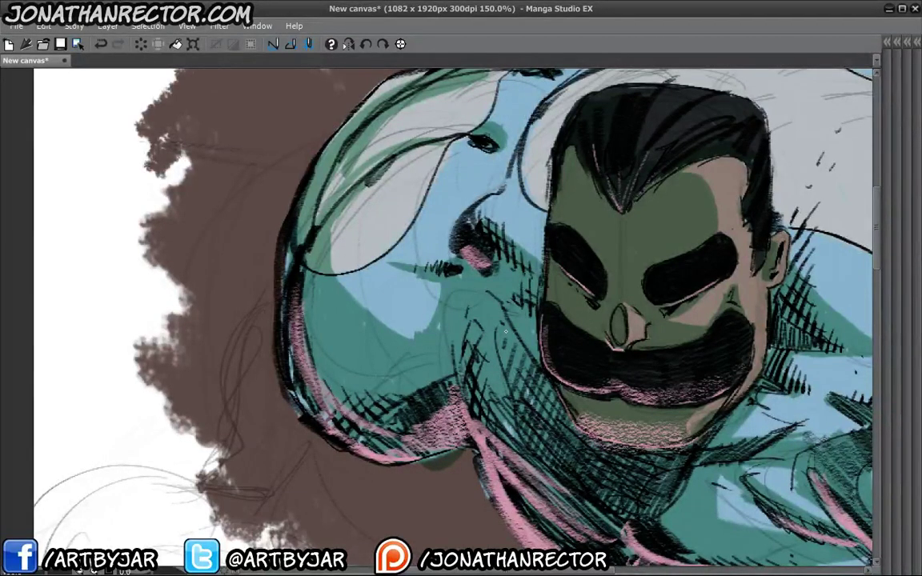
{"action": "key", "text": "ctrl+z"}
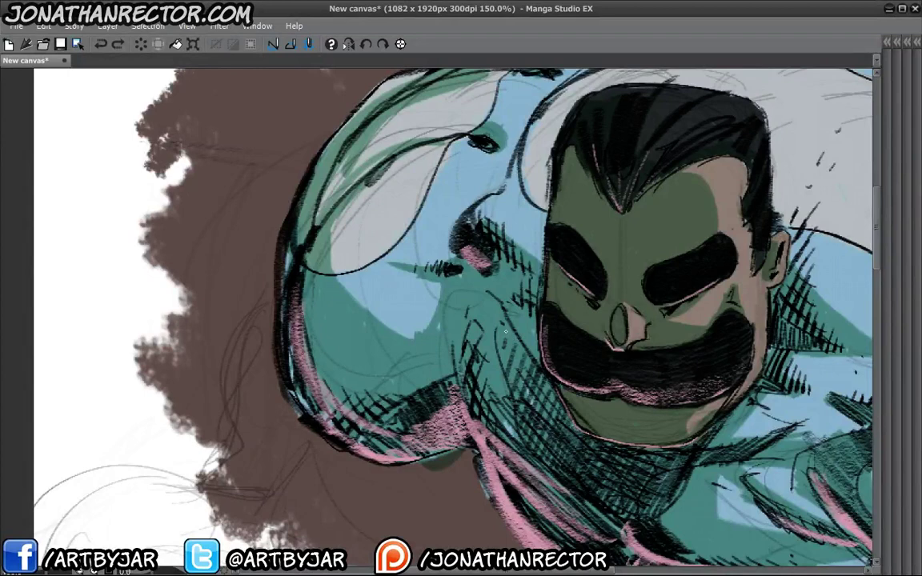
{"action": "left_click_drag", "start_coordinate": [505, 329], "coordinate": [429, 302]}
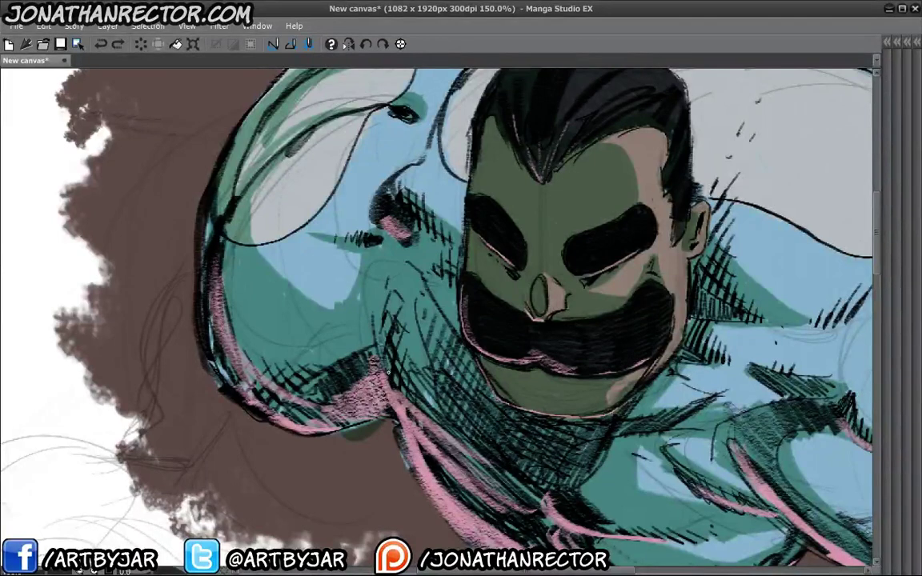
{"action": "mouse_move", "coordinate": [516, 334]}
{"action": "left_mouse_down"}
{"action": "mouse_move", "coordinate": [568, 328]}
{"action": "mouse_move", "coordinate": [458, 331]}
{"action": "mouse_move", "coordinate": [424, 312]}
{"action": "left_mouse_up"}
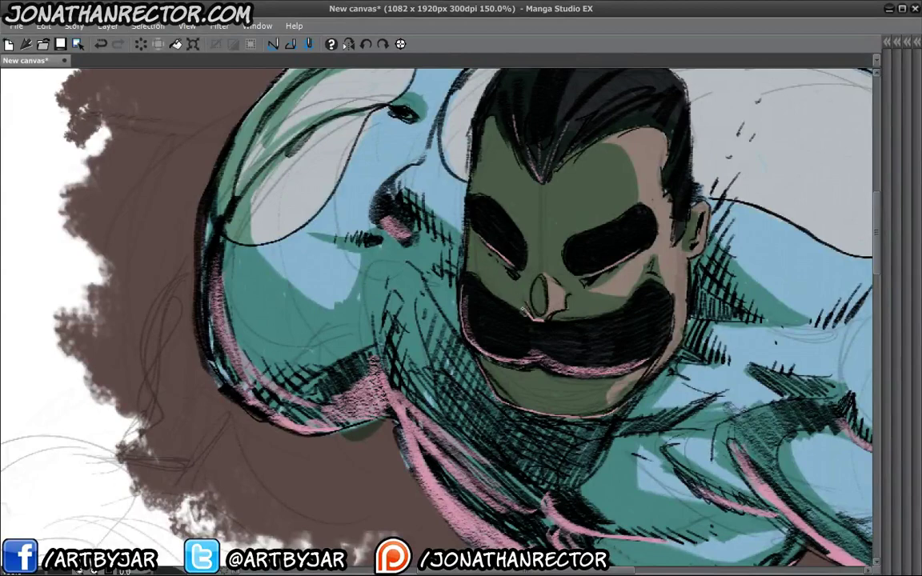
Zoom to 100% to see the whole figure and mirror the view horizontally
{"action": "key", "text": "ctrl+alt+0"}
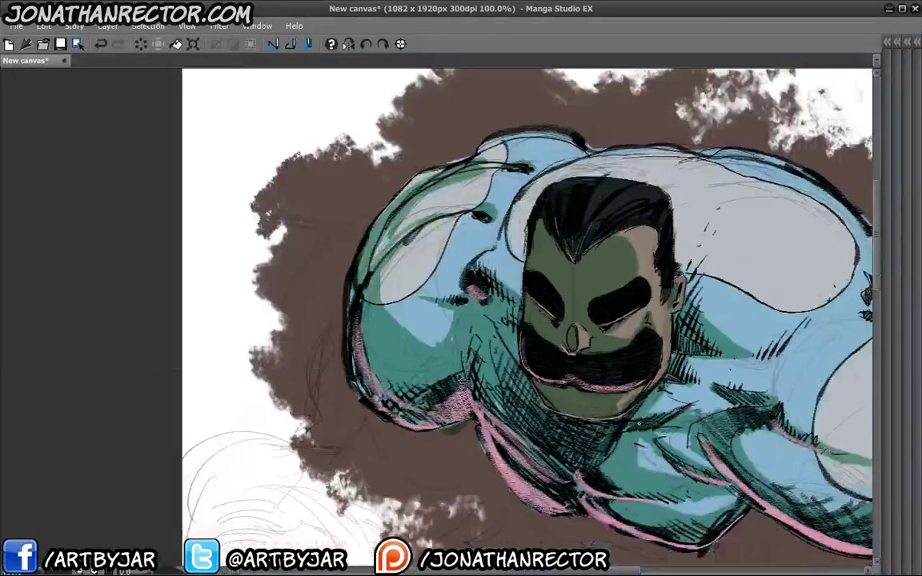
{"action": "left_click_drag", "start_coordinate": [576, 382], "coordinate": [384, 349]}
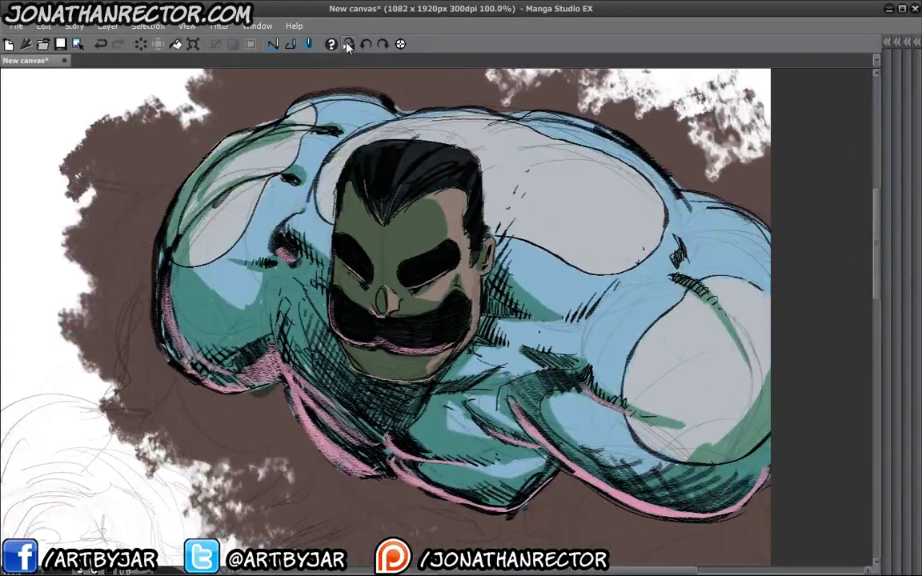
{"action": "left_click", "coordinate": [348, 43]}
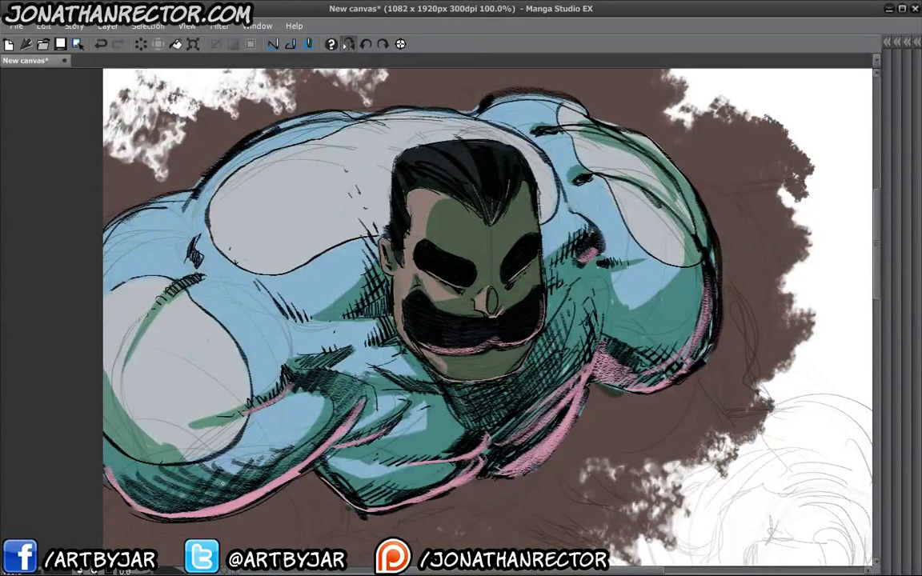
{"action": "mouse_move", "coordinate": [501, 366]}
{"action": "left_mouse_down"}
{"action": "mouse_move", "coordinate": [521, 358]}
{"action": "mouse_move", "coordinate": [526, 367]}
{"action": "left_mouse_up"}
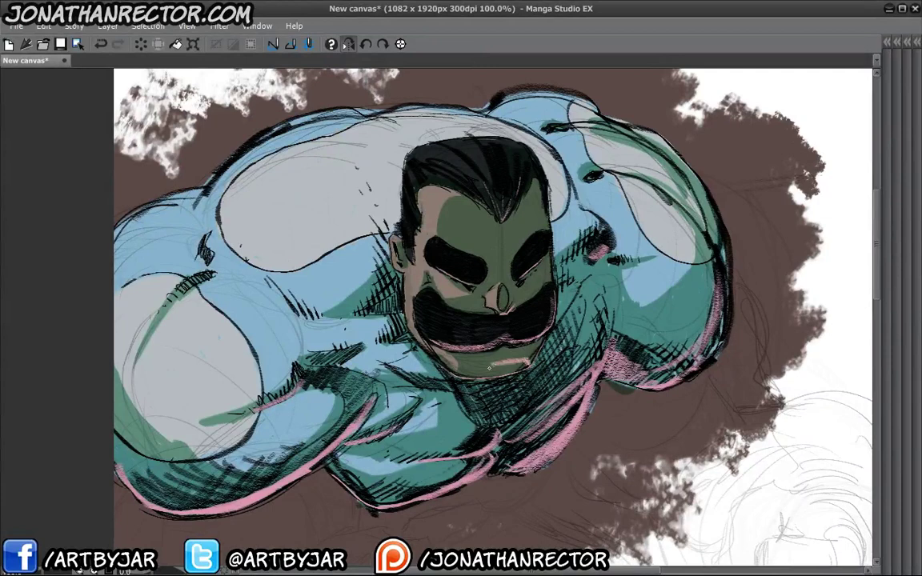
Touch up the mustache, cheek, upper-left face and eye area with small strokes
{"action": "left_click_drag", "start_coordinate": [436, 340], "coordinate": [489, 314]}
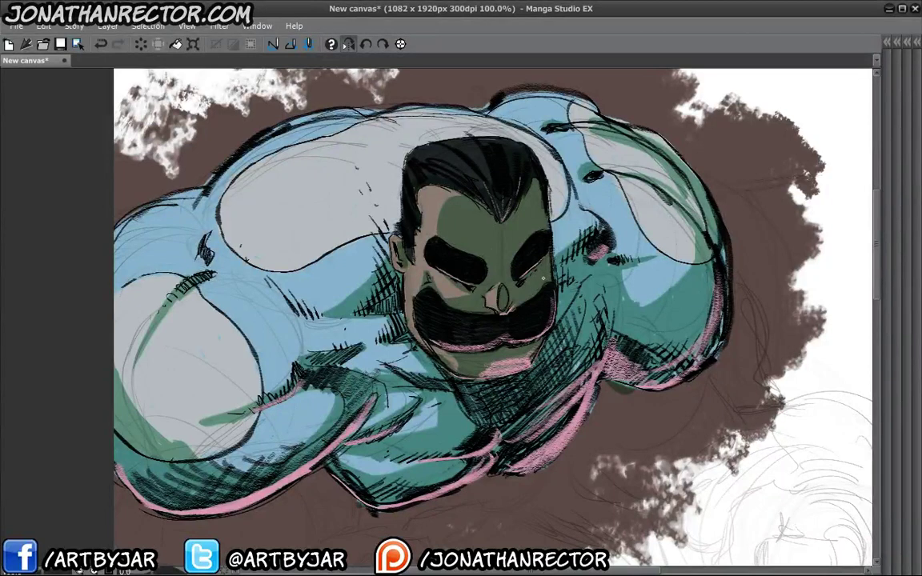
{"action": "left_click_drag", "start_coordinate": [543, 277], "coordinate": [547, 264]}
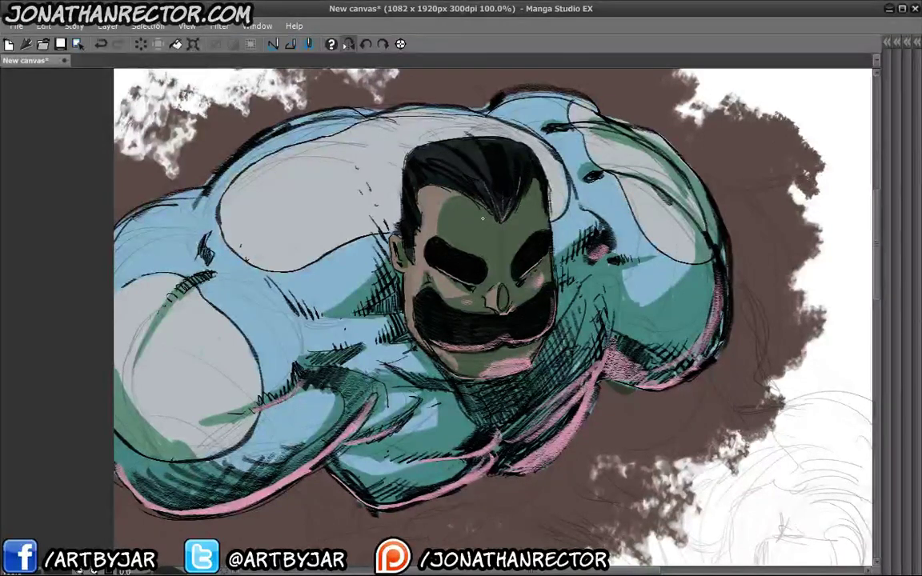
{"action": "key", "text": "ctrl+z"}
{"action": "left_click_drag", "start_coordinate": [483, 317], "coordinate": [432, 336]}
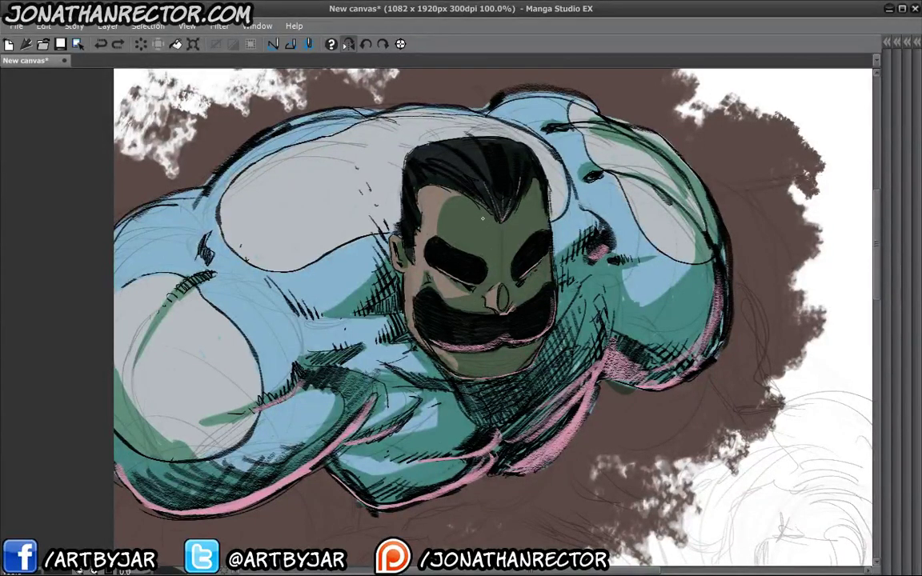
{"action": "mouse_move", "coordinate": [490, 309]}
{"action": "left_mouse_down"}
{"action": "mouse_move", "coordinate": [480, 325]}
{"action": "mouse_move", "coordinate": [414, 344]}
{"action": "mouse_move", "coordinate": [473, 332]}
{"action": "mouse_move", "coordinate": [489, 308]}
{"action": "mouse_move", "coordinate": [400, 316]}
{"action": "left_mouse_up"}
{"action": "mouse_move", "coordinate": [457, 309]}
{"action": "left_mouse_down"}
{"action": "mouse_move", "coordinate": [386, 312]}
{"action": "mouse_move", "coordinate": [377, 301]}
{"action": "mouse_move", "coordinate": [399, 297]}
{"action": "mouse_move", "coordinate": [472, 301]}
{"action": "mouse_move", "coordinate": [412, 306]}
{"action": "mouse_move", "coordinate": [391, 290]}
{"action": "left_mouse_up"}
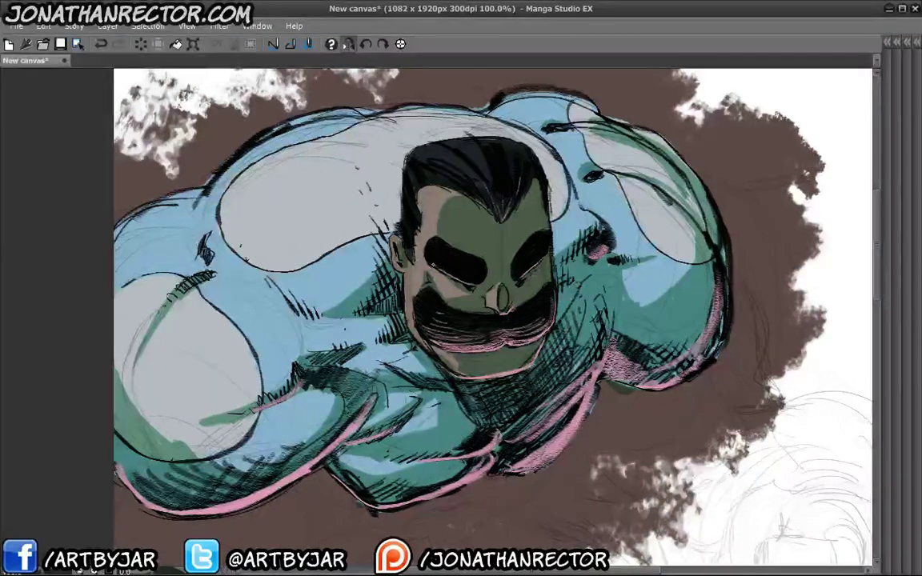
{"action": "left_click_drag", "start_coordinate": [392, 240], "coordinate": [436, 251]}
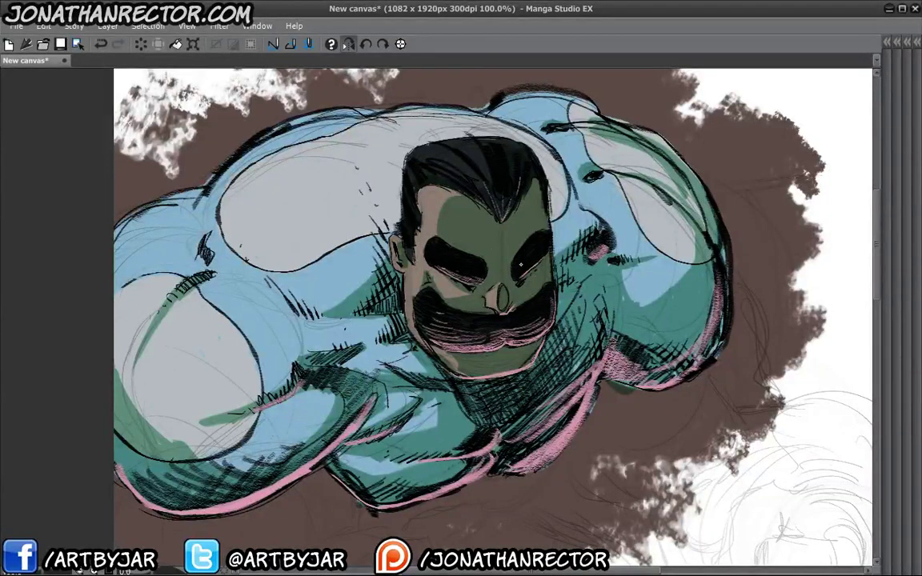
{"action": "mouse_move", "coordinate": [520, 268]}
{"action": "left_mouse_down"}
{"action": "mouse_move", "coordinate": [531, 263]}
{"action": "mouse_move", "coordinate": [525, 269]}
{"action": "left_mouse_up"}
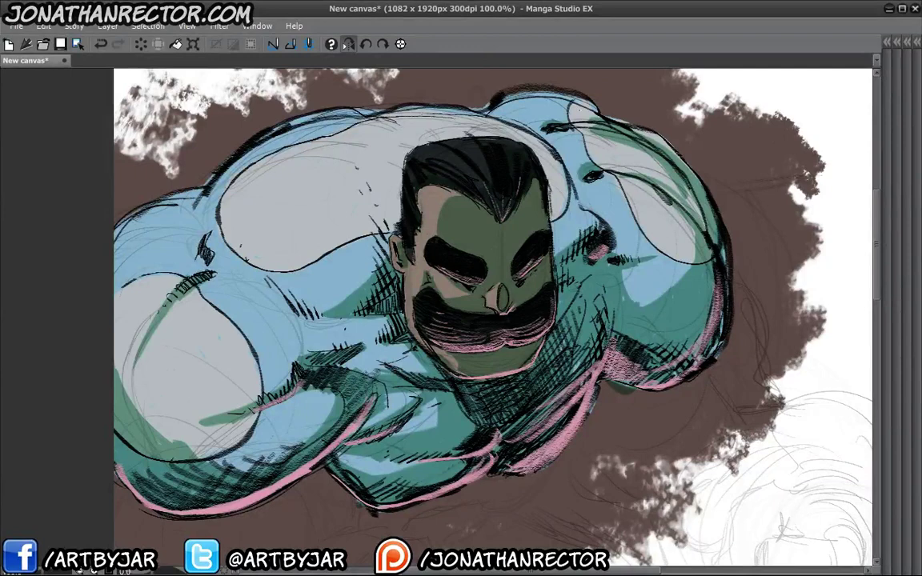